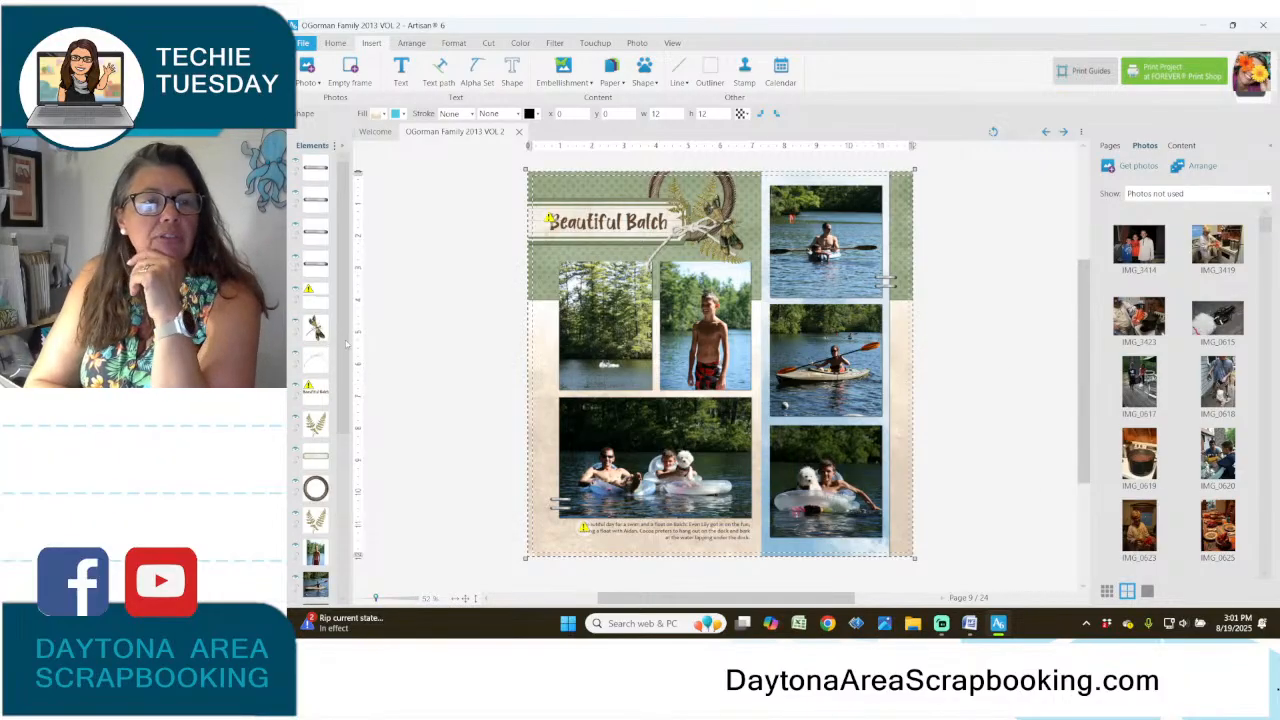
Step: Bring the off-page sketch image above the photos on page 9 to show it, and move it back off the page
scroll(347, 458, down, 3)
scroll(347, 462, down, 3)
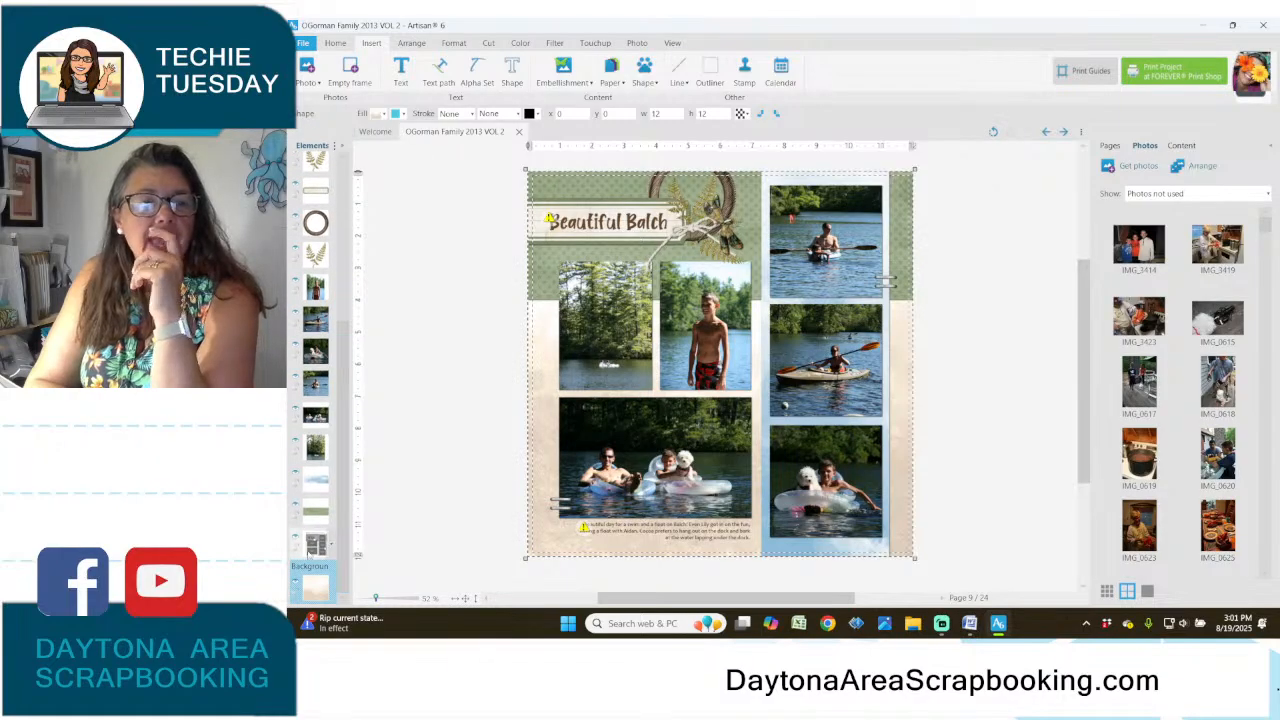
click(316, 545)
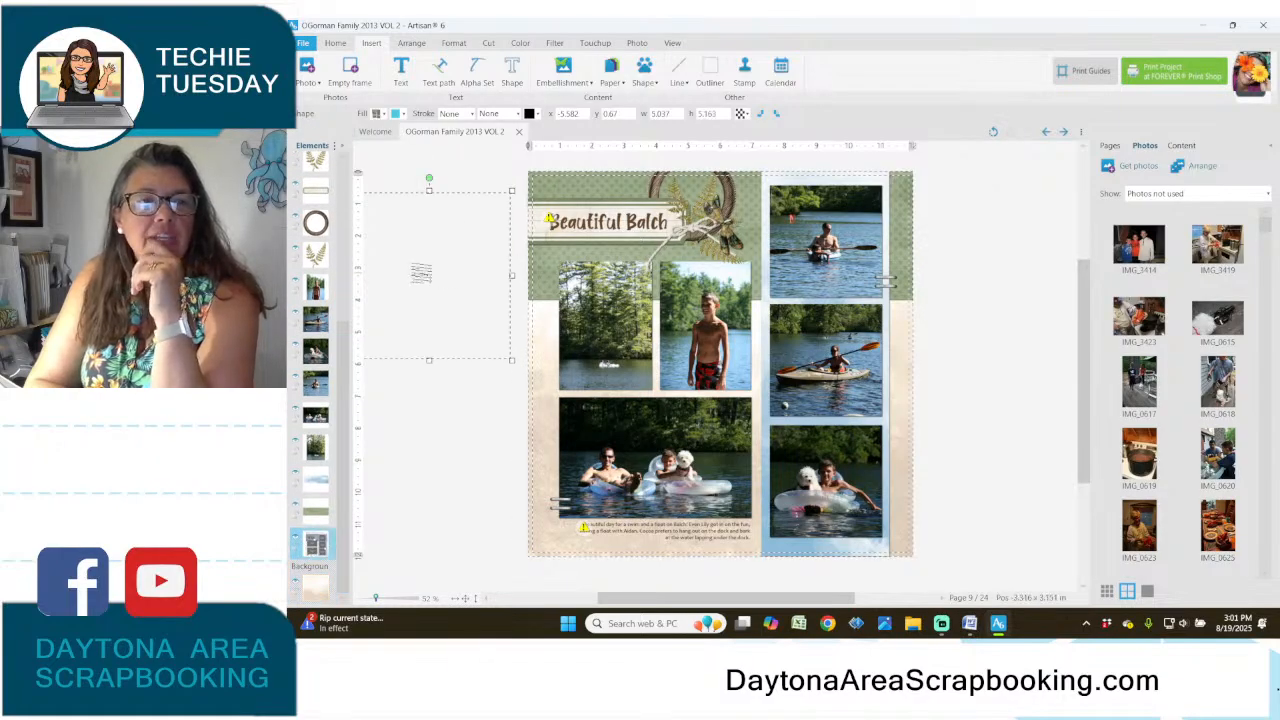
drag(421, 273, 650, 367)
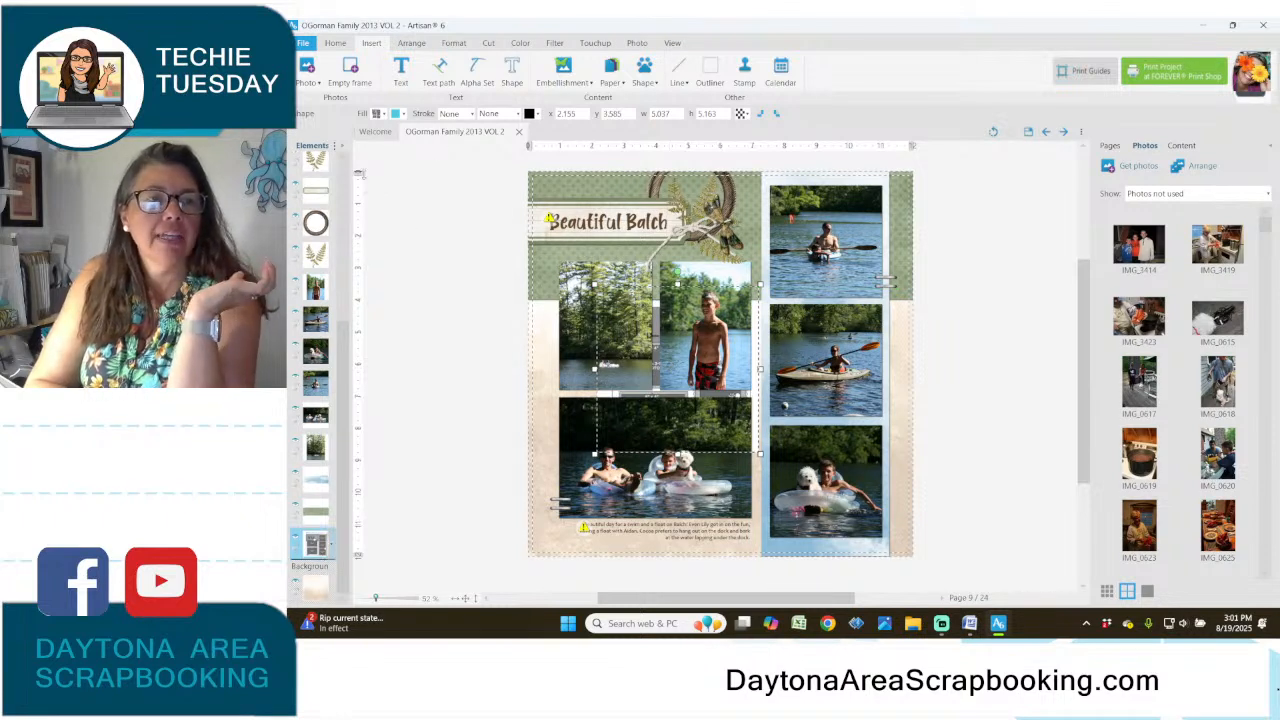
drag(316, 544, 316, 174)
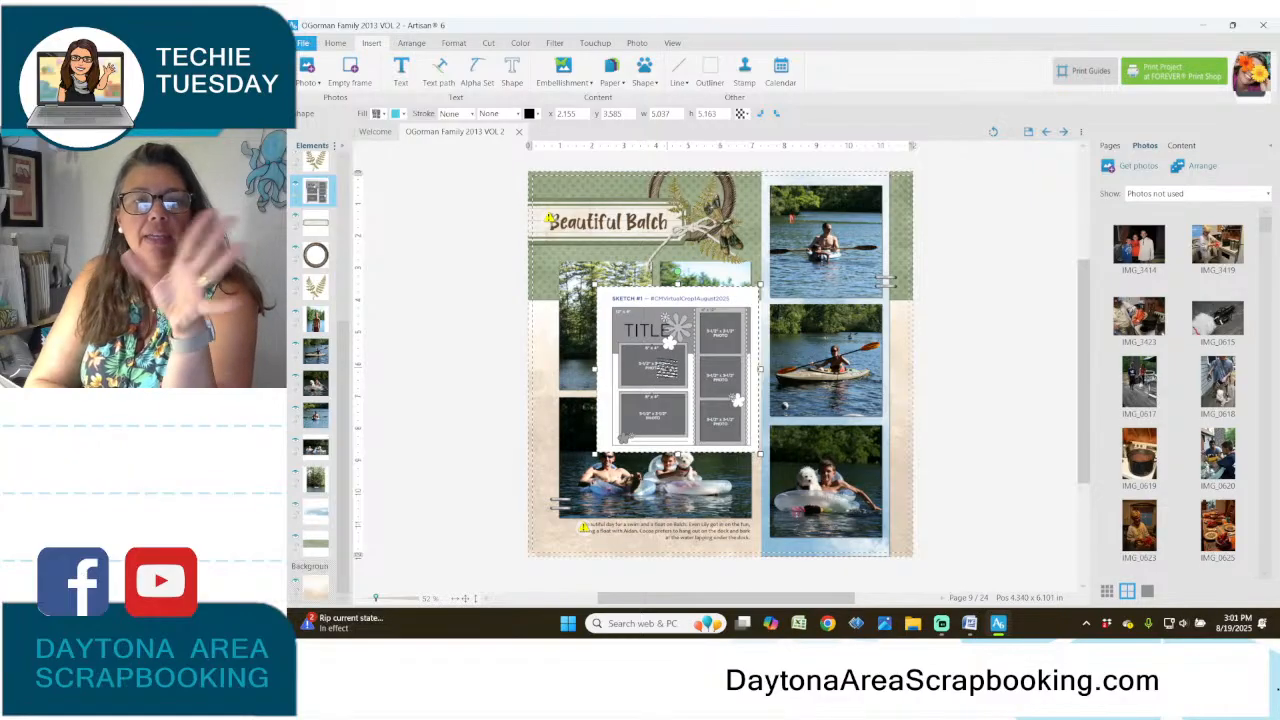
drag(680, 370, 442, 331)
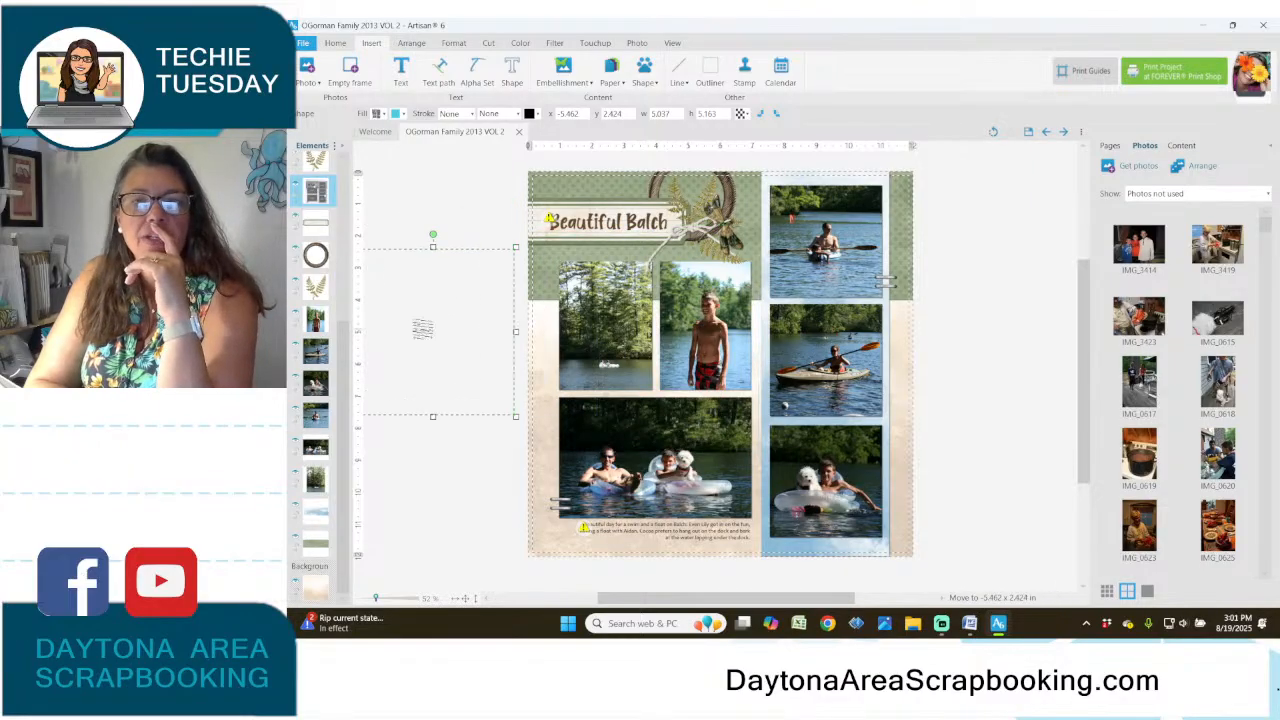
Step: Open page 10, show its sketch image in front of the photo frames, and move it off the page
click(1110, 145)
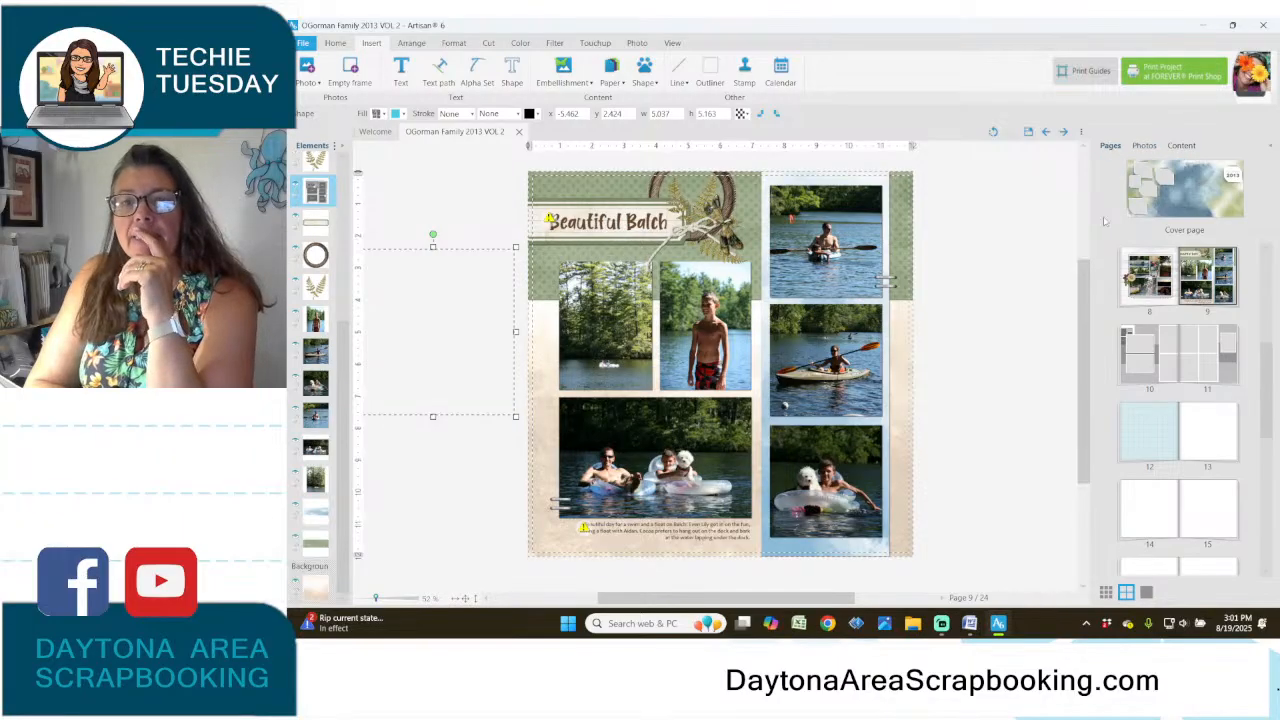
click(1150, 365)
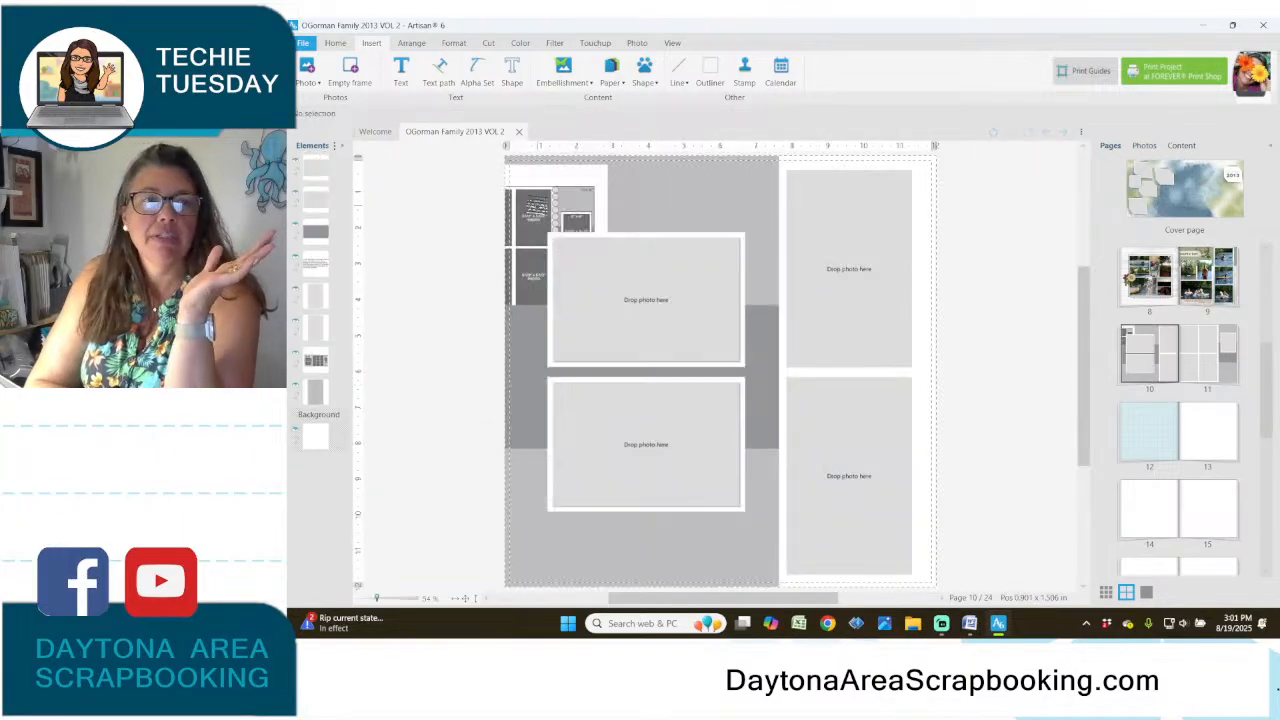
mouse_move(537, 209)
mouse_down()
mouse_move(641, 214)
mouse_move(745, 274)
mouse_up()
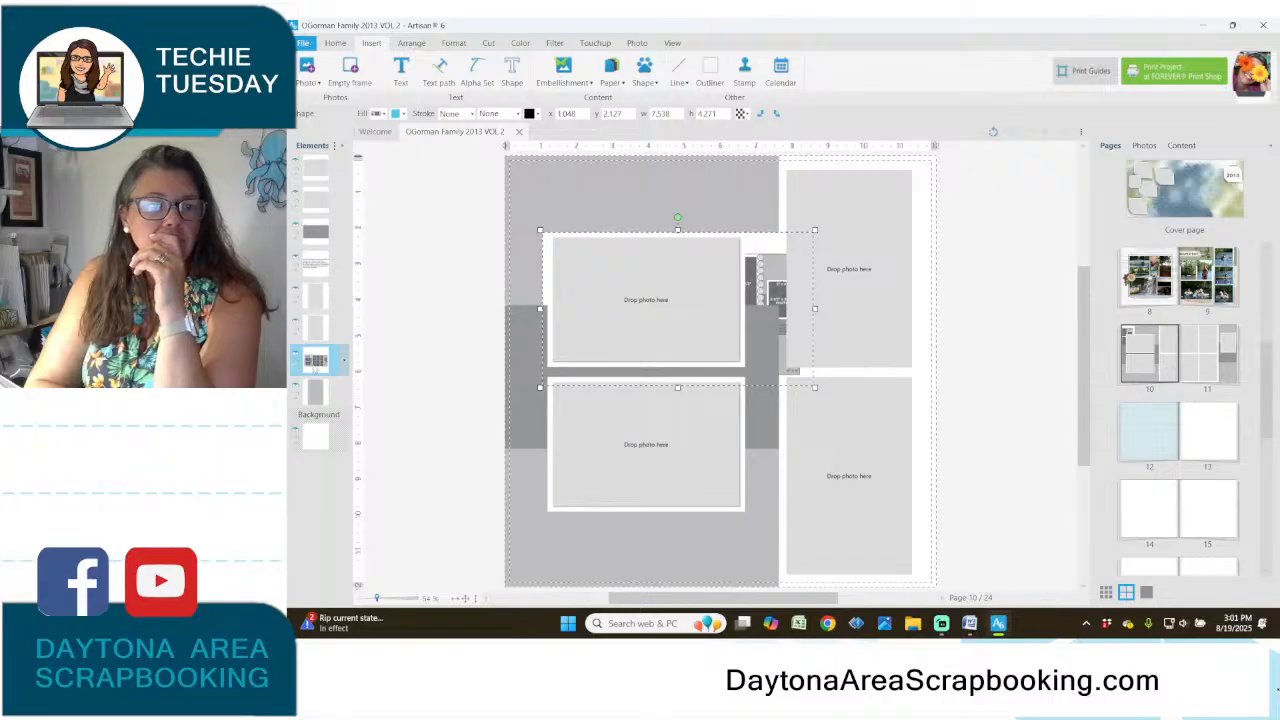
drag(765, 322, 827, 385)
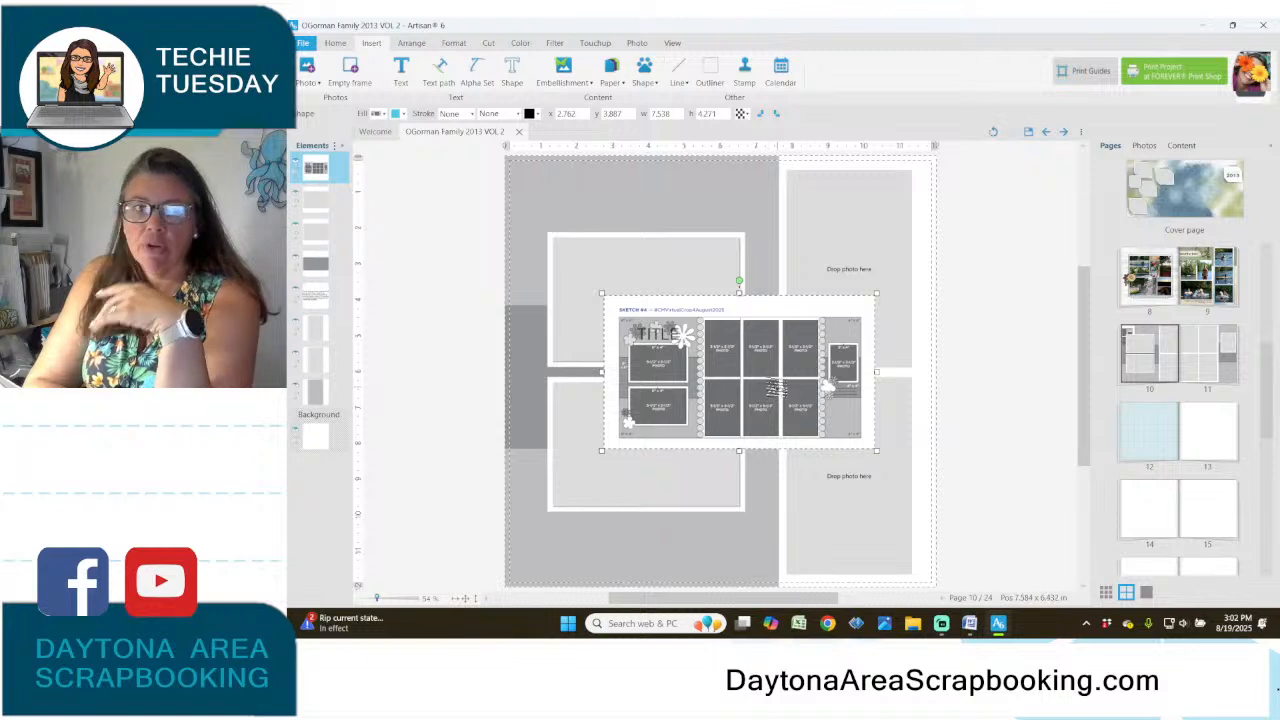
mouse_move(773, 387)
mouse_down()
mouse_move(533, 286)
mouse_move(516, 346)
mouse_move(732, 378)
mouse_move(548, 320)
mouse_move(395, 302)
mouse_up()
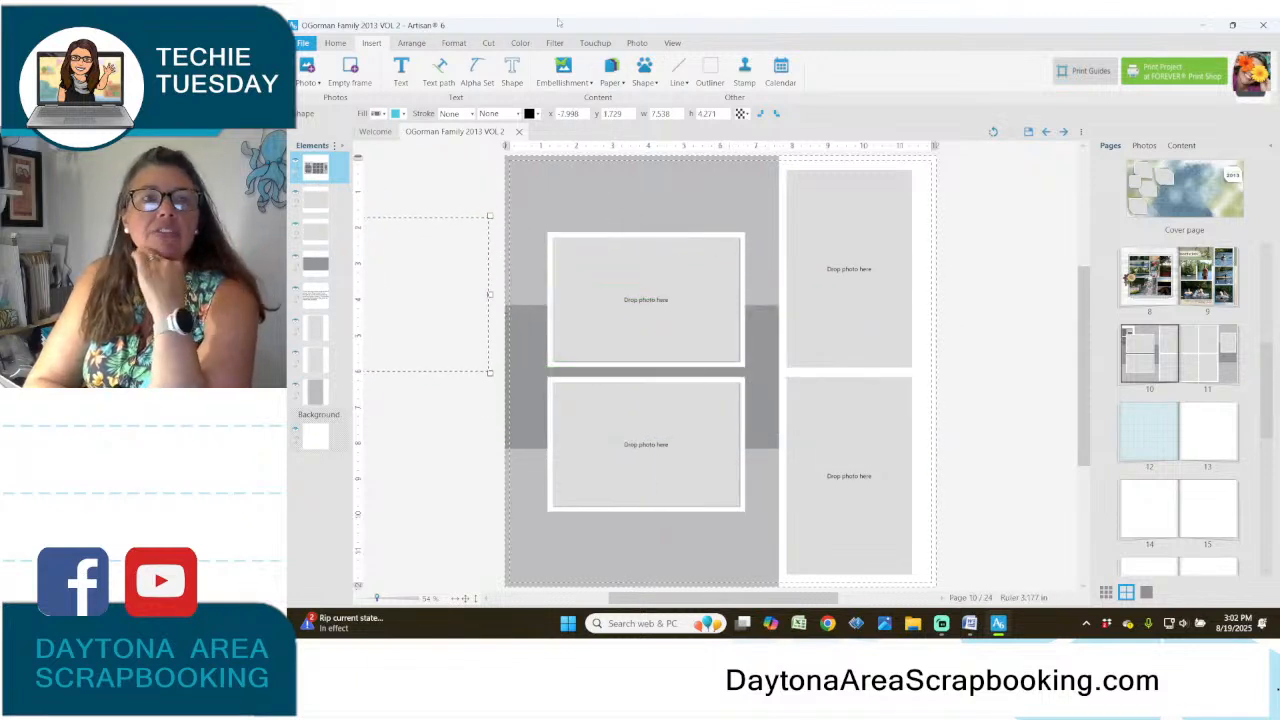
Step: Switch the spread view to two separate pages so pages 10 and 11 show together
click(673, 43)
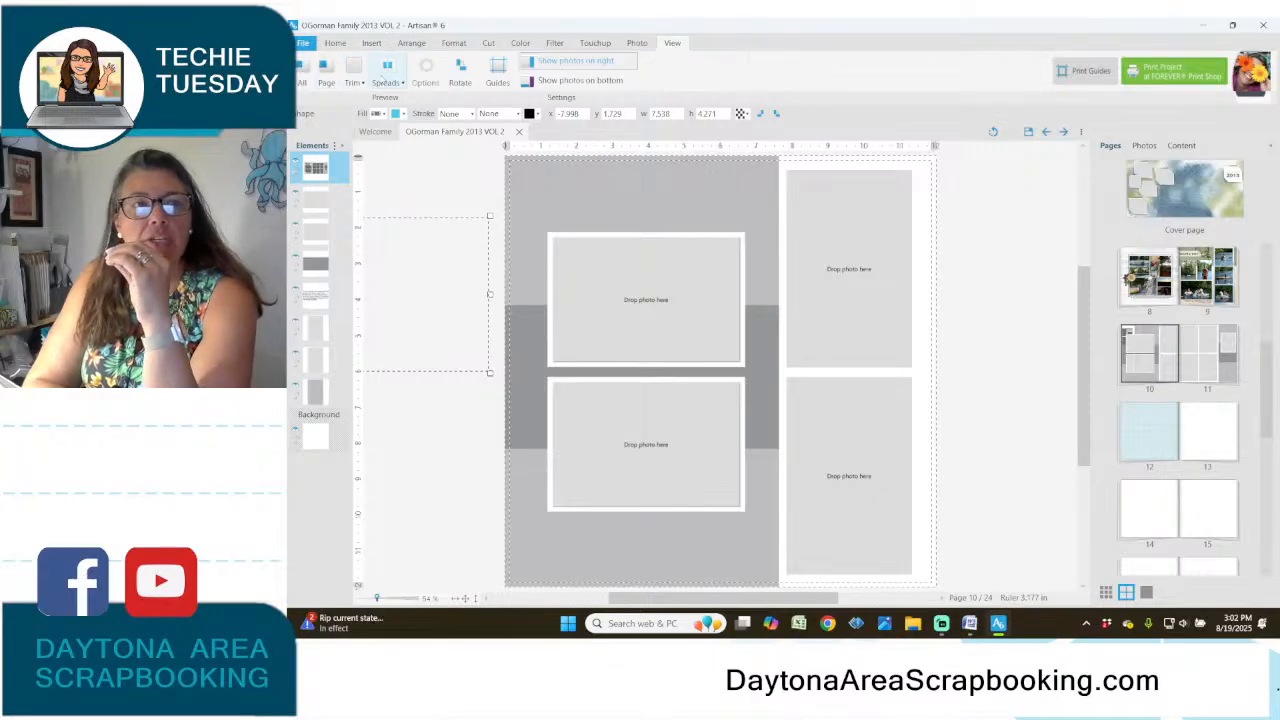
click(387, 72)
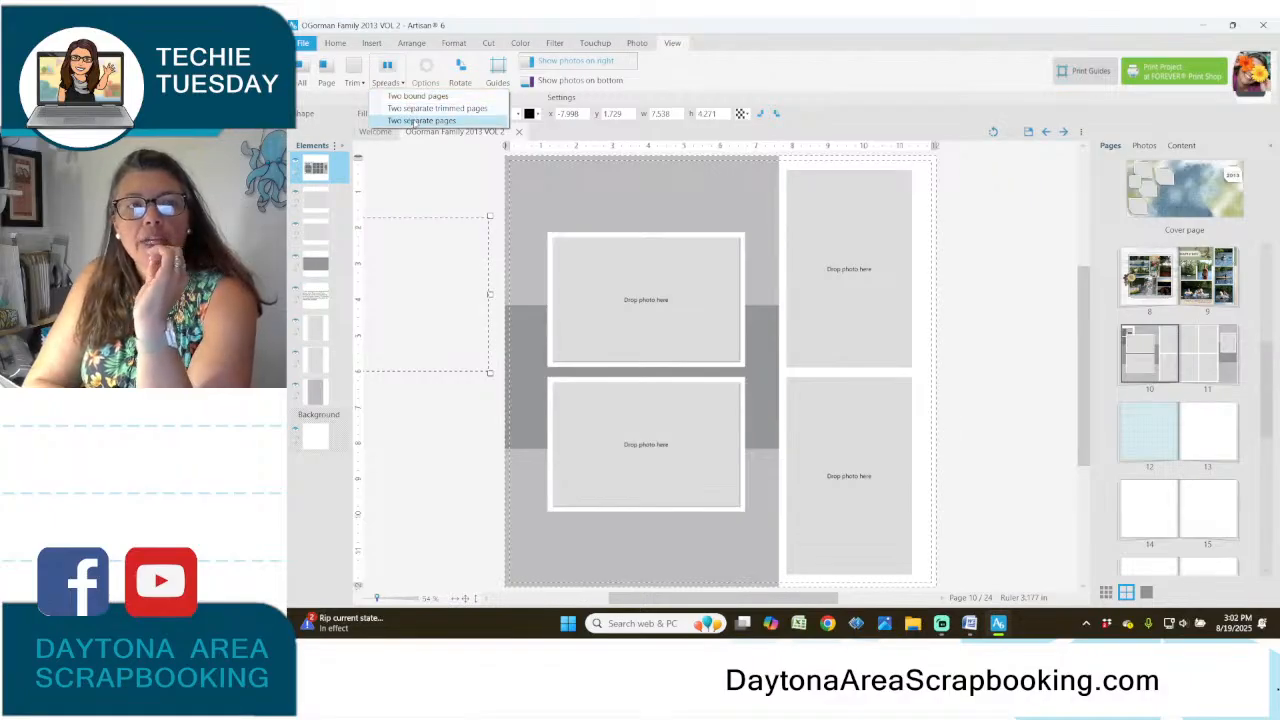
click(421, 120)
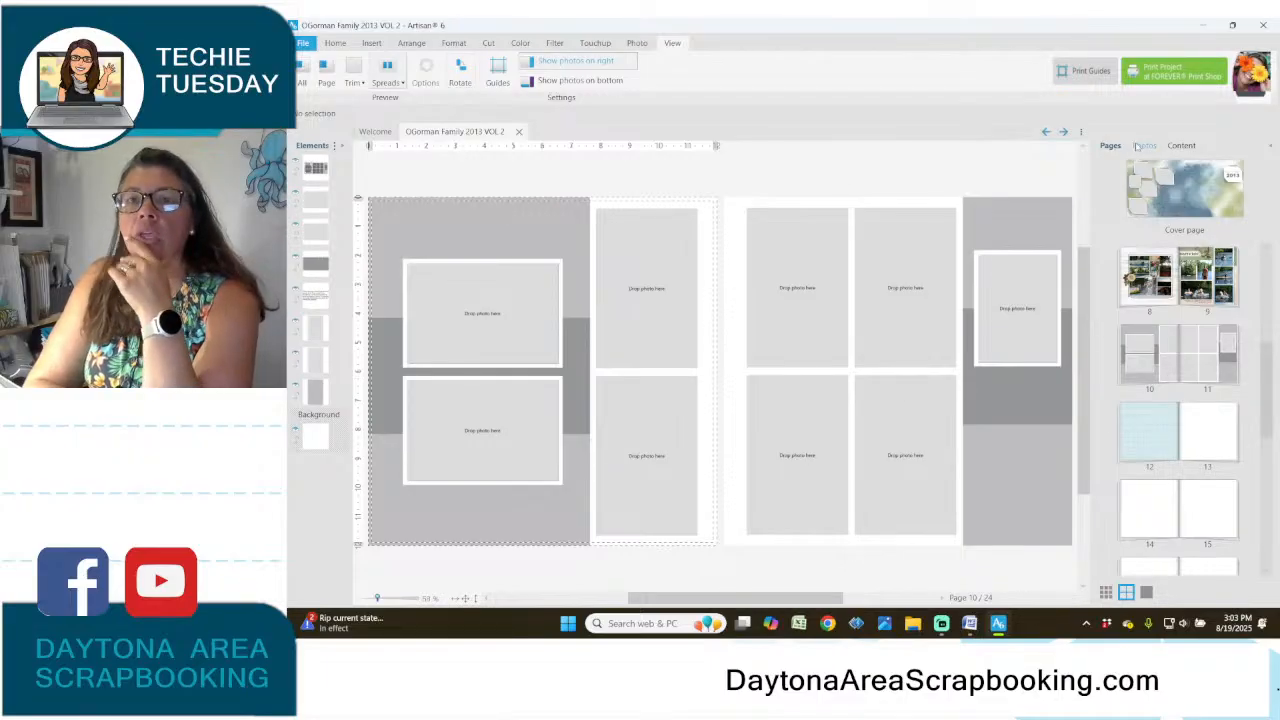
Step: Place IMG_3419 in page 10's upper landscape frame, shift it slightly down inside the frame, and place IMG_3423 in the lower landscape frame
click(1144, 146)
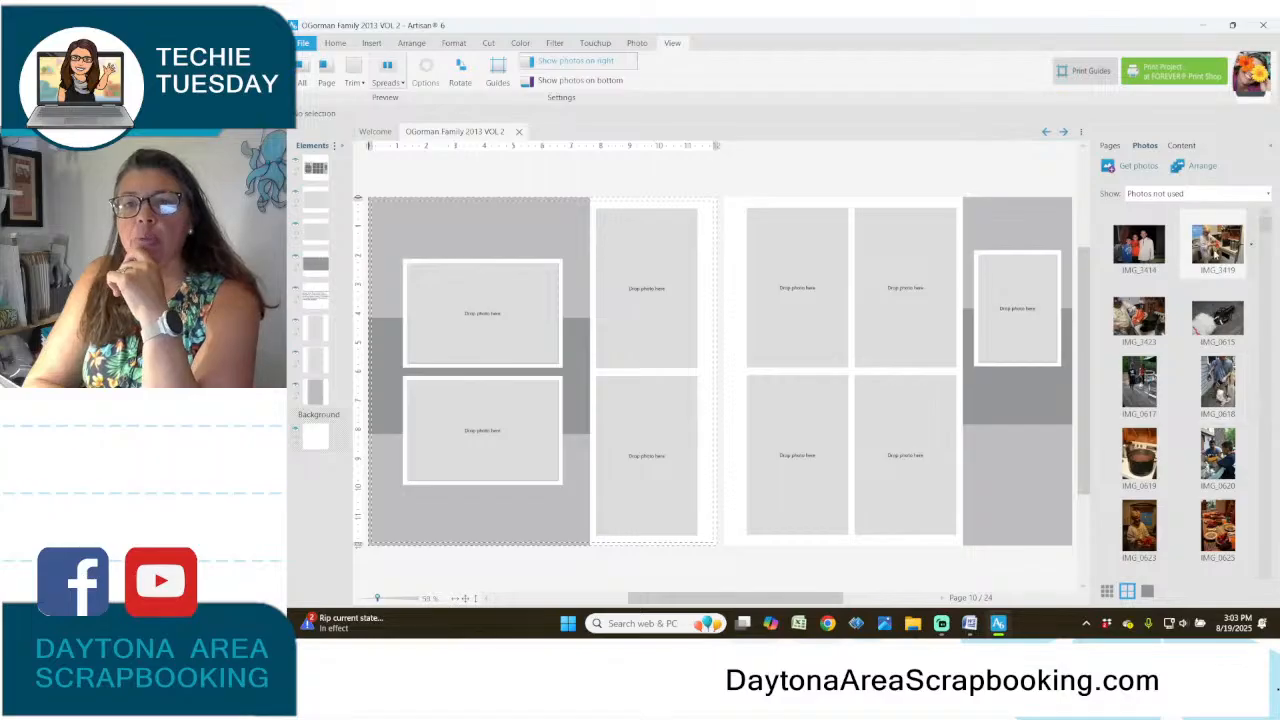
drag(1217, 246, 440, 340)
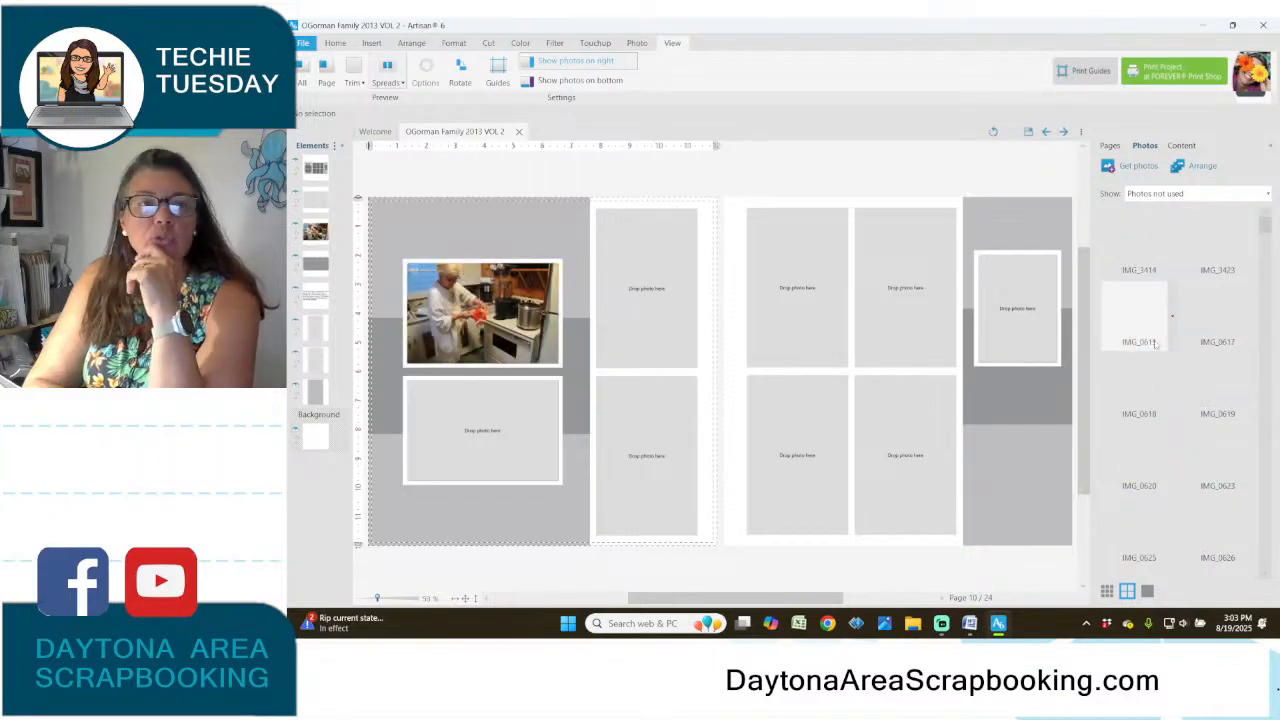
click(484, 312)
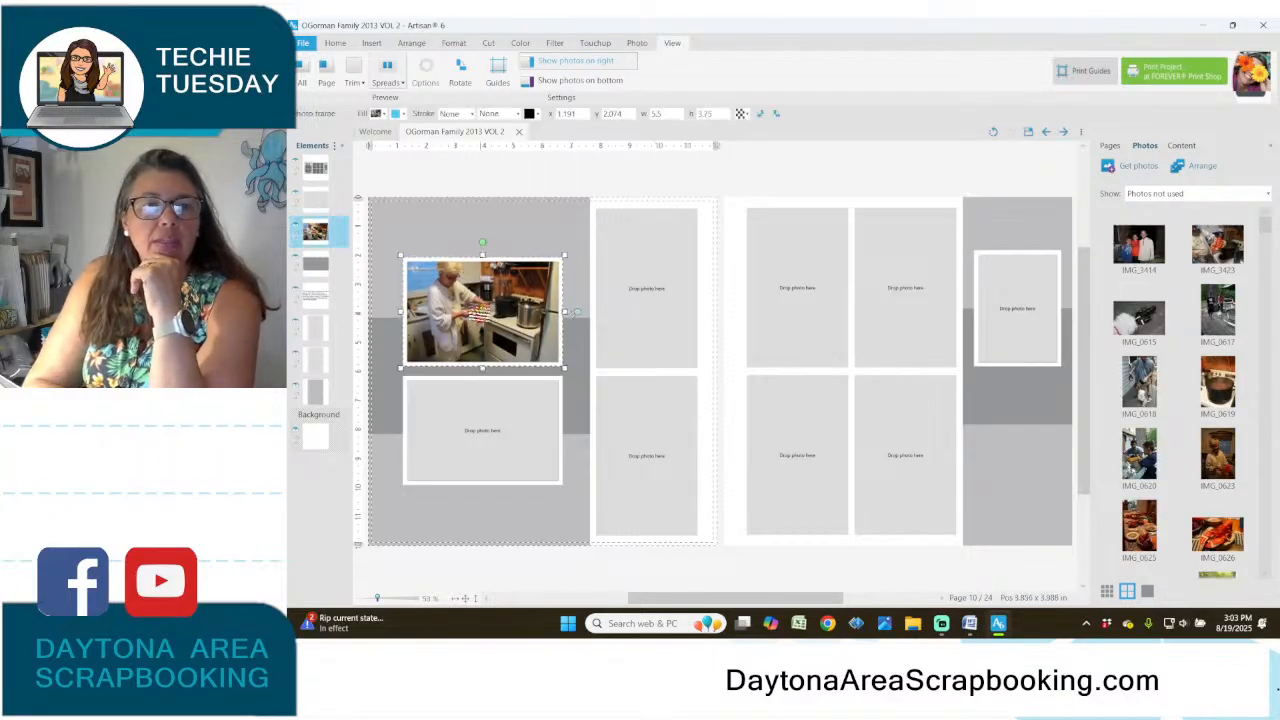
drag(481, 313, 482, 321)
drag(1224, 256, 490, 438)
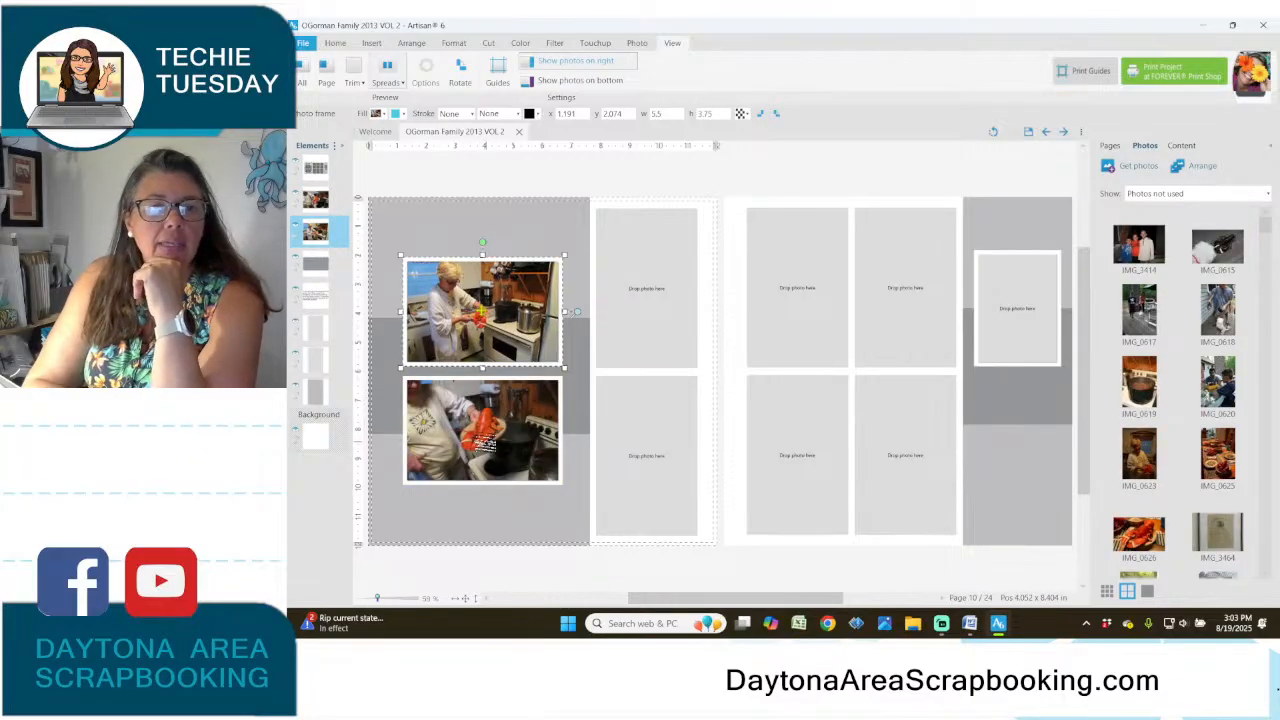
Step: Fill page 10's upper and lower portrait frames with IMG_0617 and IMG_0618, and enlarge IMG_0617 inside its frame
click(656, 343)
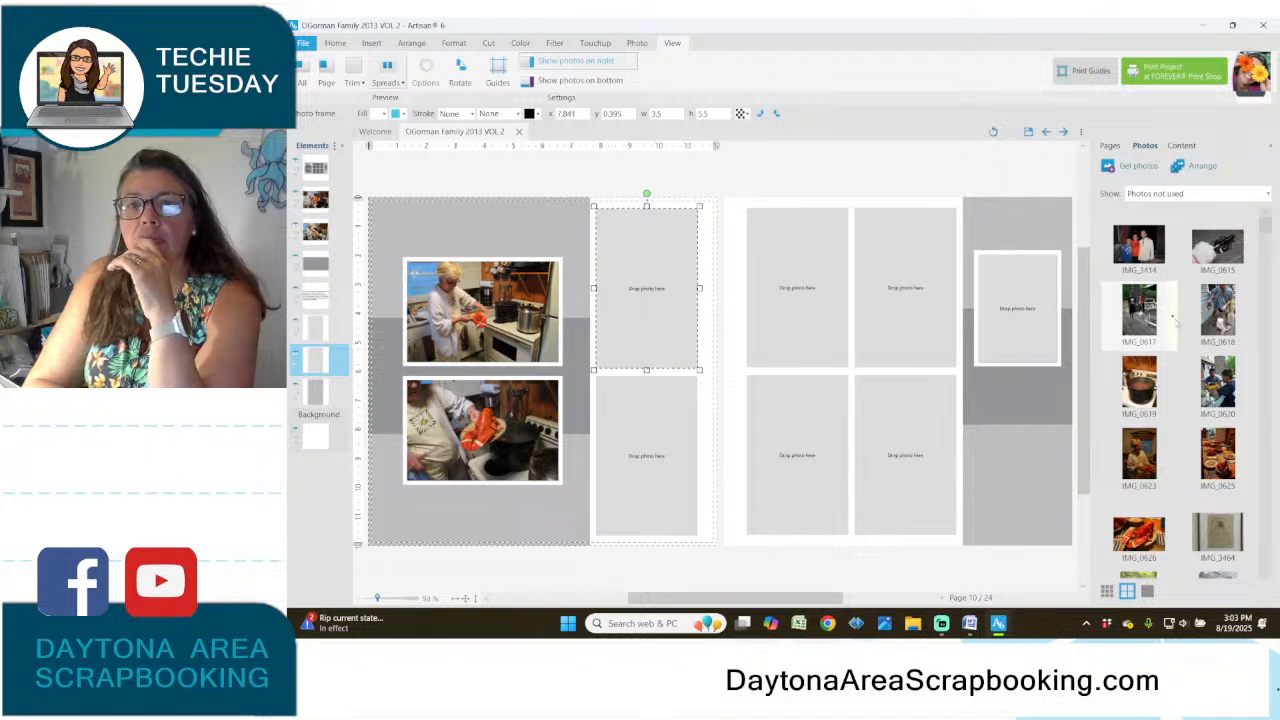
drag(1172, 315, 646, 283)
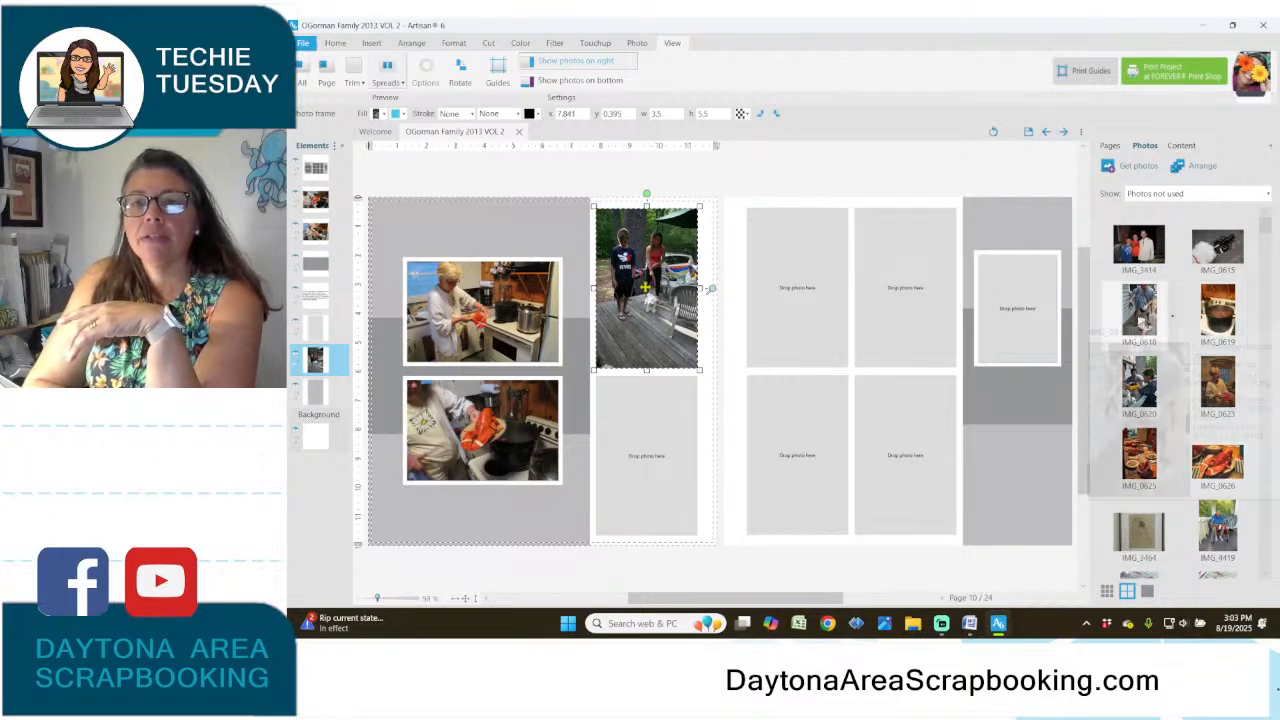
drag(1172, 315, 642, 441)
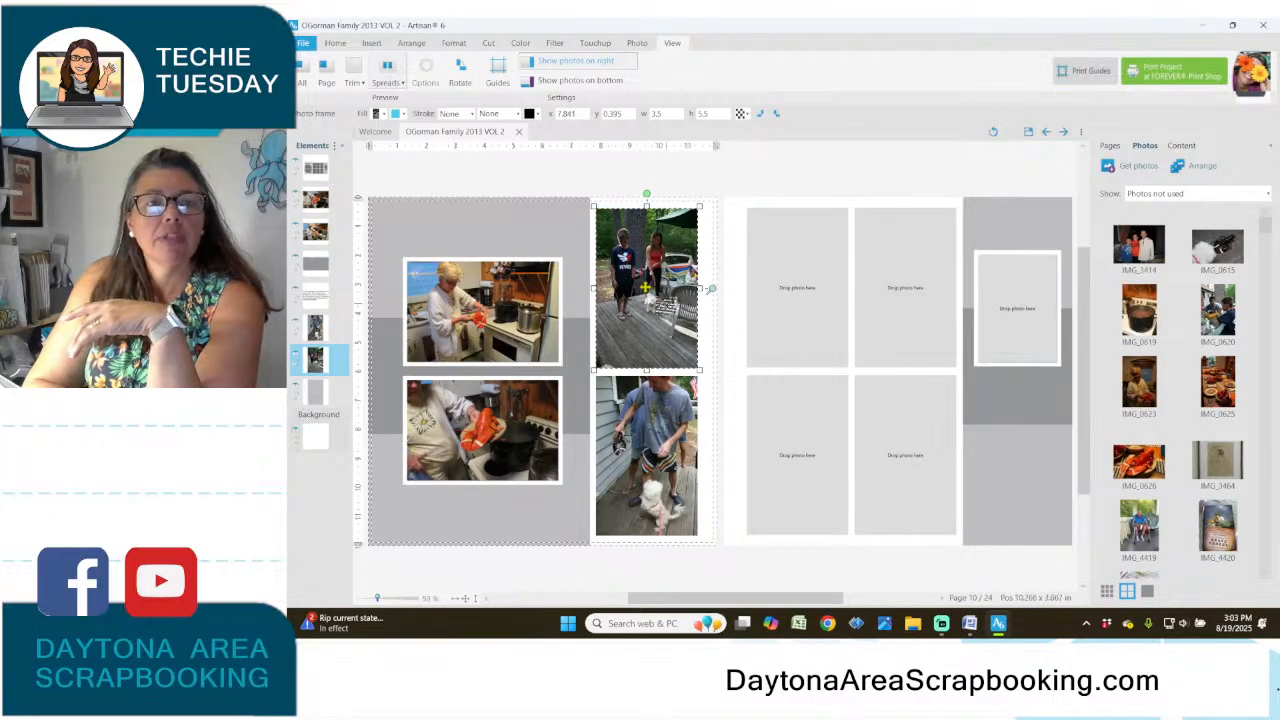
drag(709, 292, 712, 288)
click(663, 490)
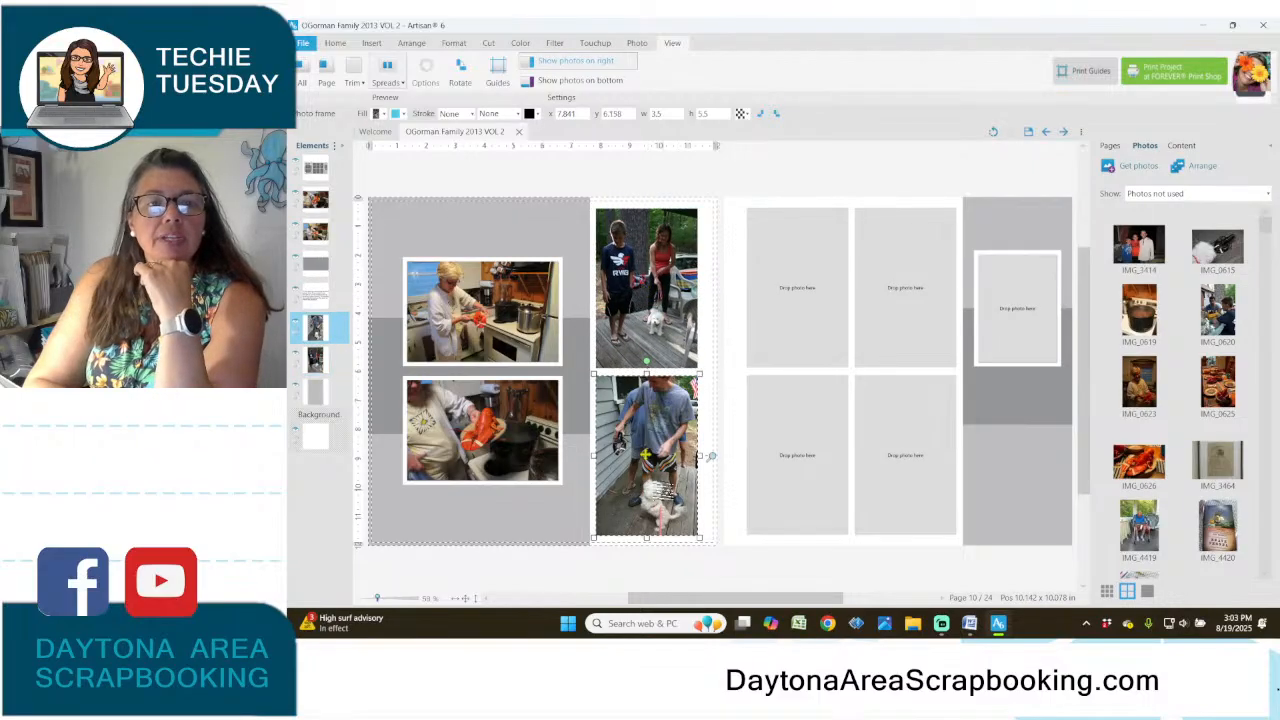
Step: Fill page 11's four large portrait frames with IMG_0620 and IMG_0619 in the upper row, IMG_0623 and IMG_0625 in the lower row
click(802, 328)
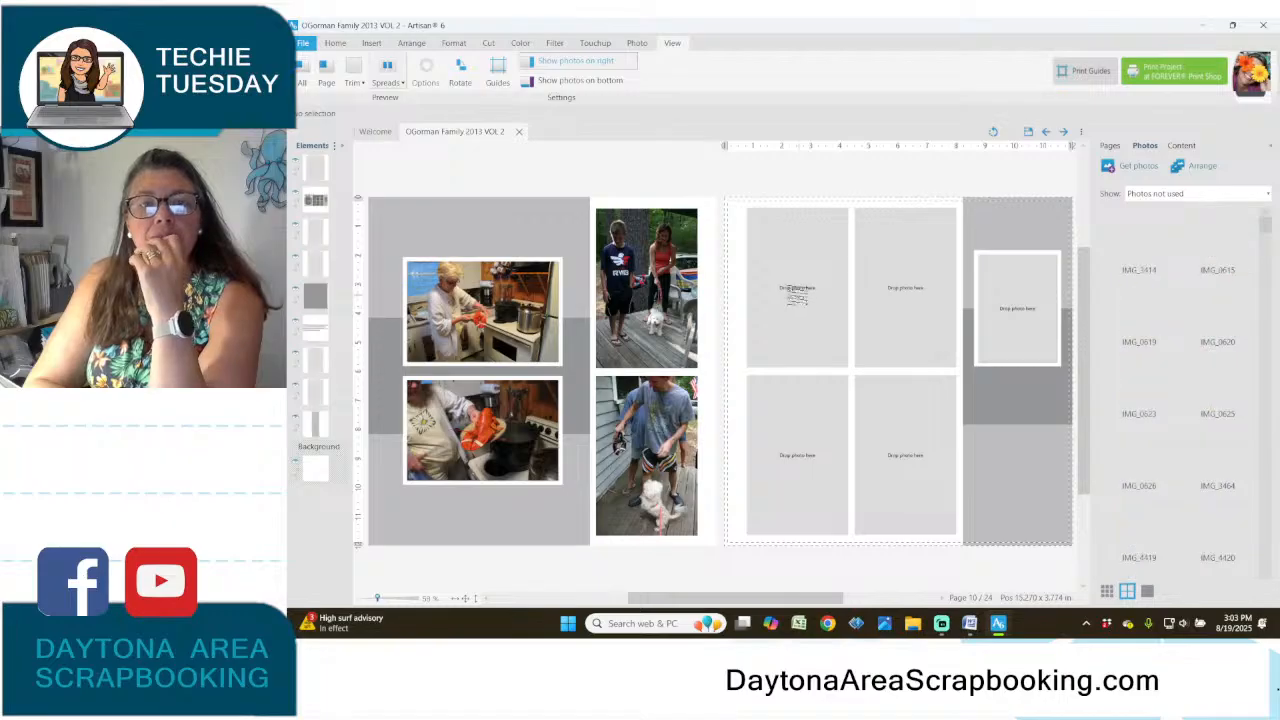
click(797, 295)
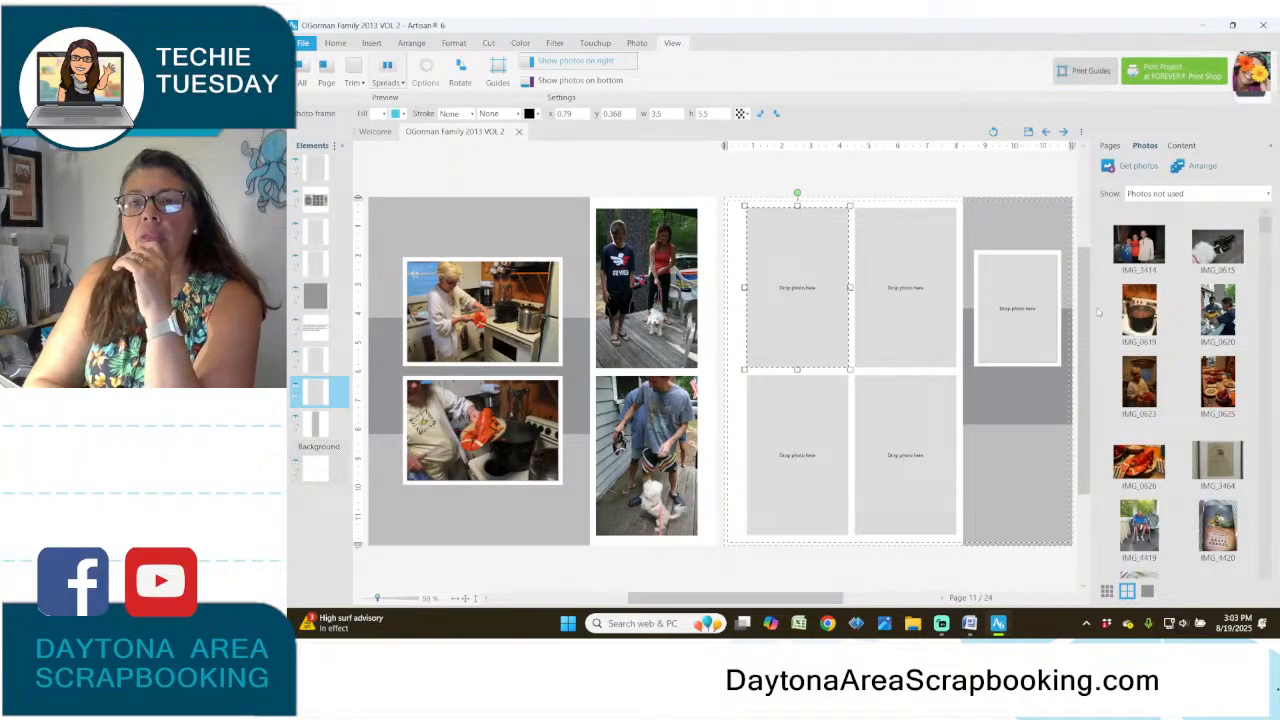
drag(1138, 312, 930, 330)
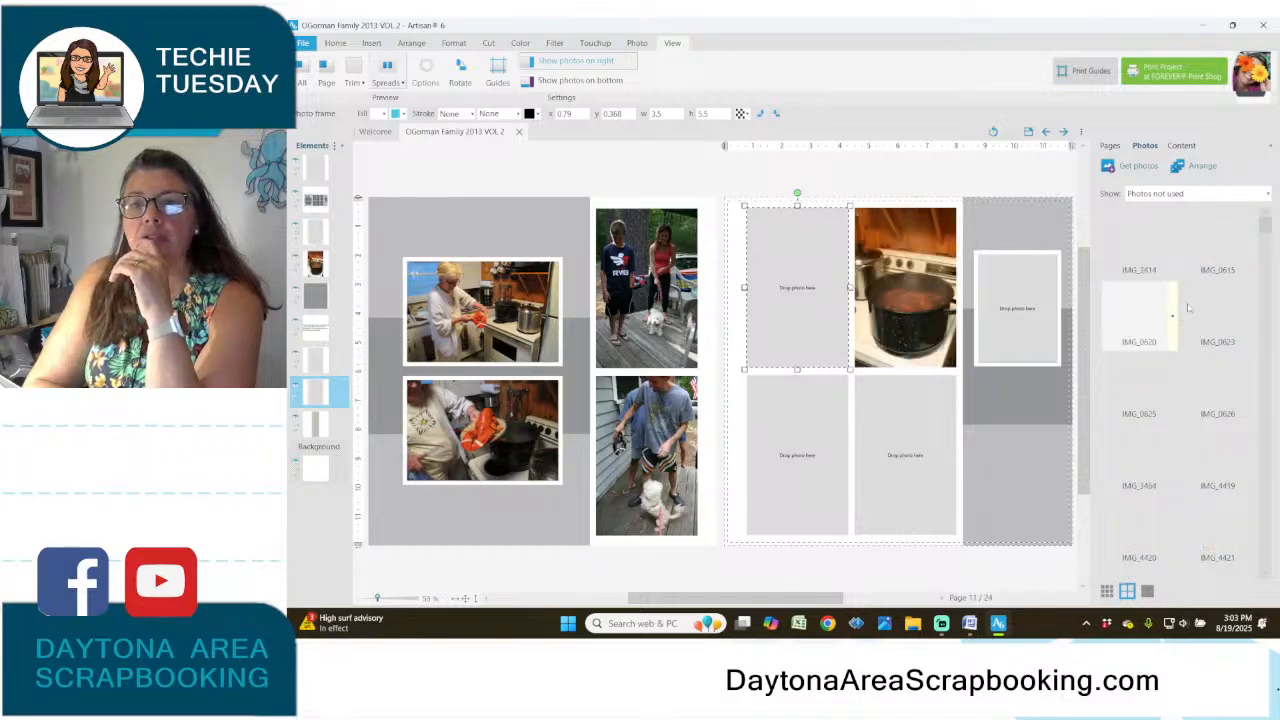
drag(1139, 313, 812, 278)
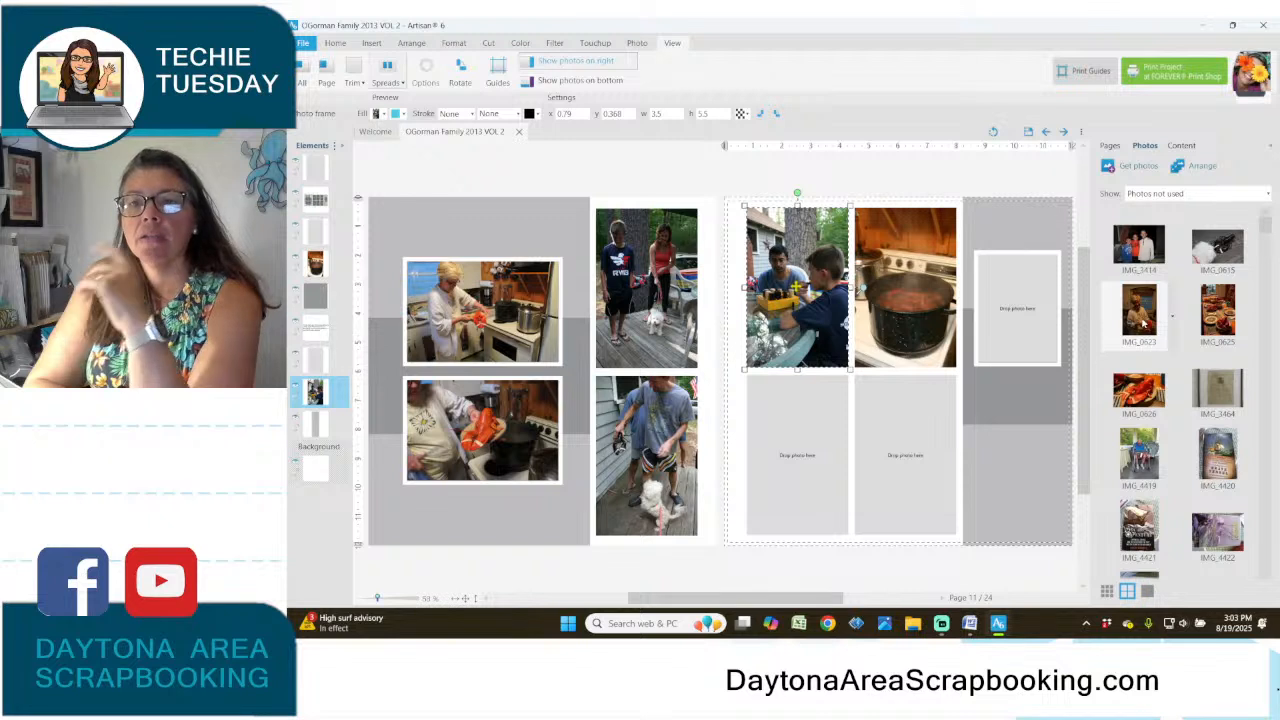
drag(1143, 320, 826, 456)
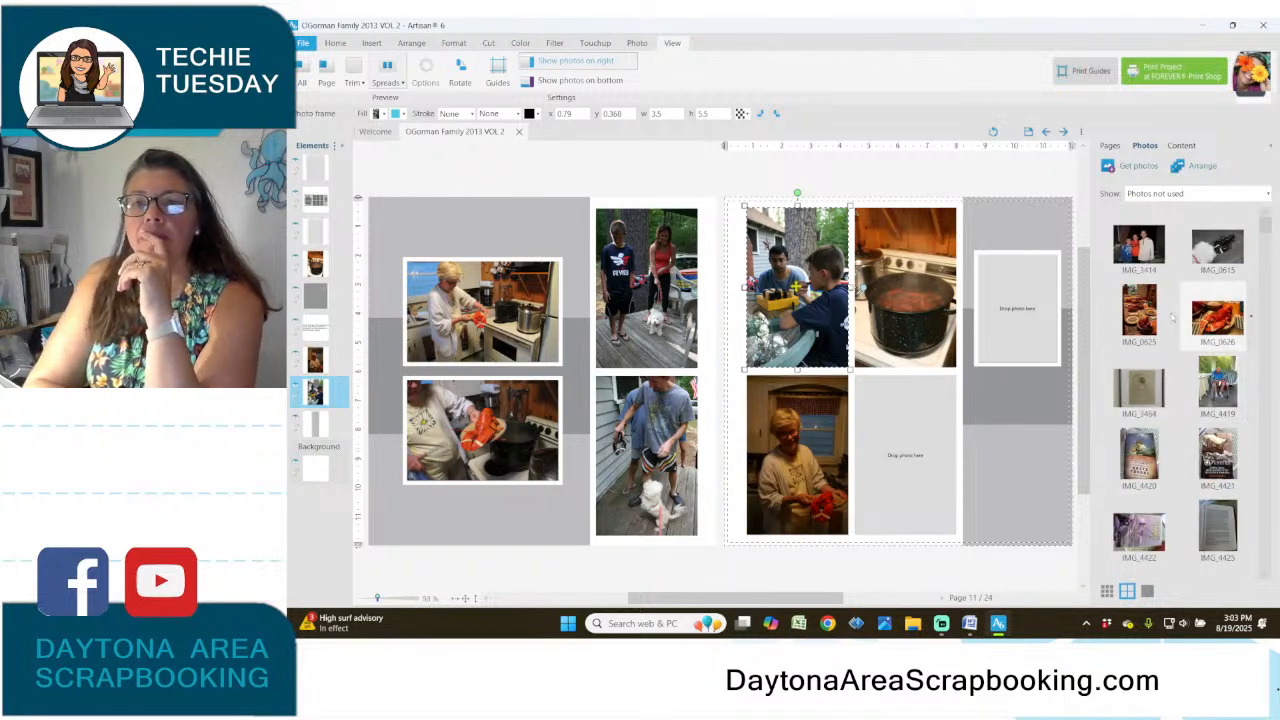
drag(1172, 316, 1020, 395)
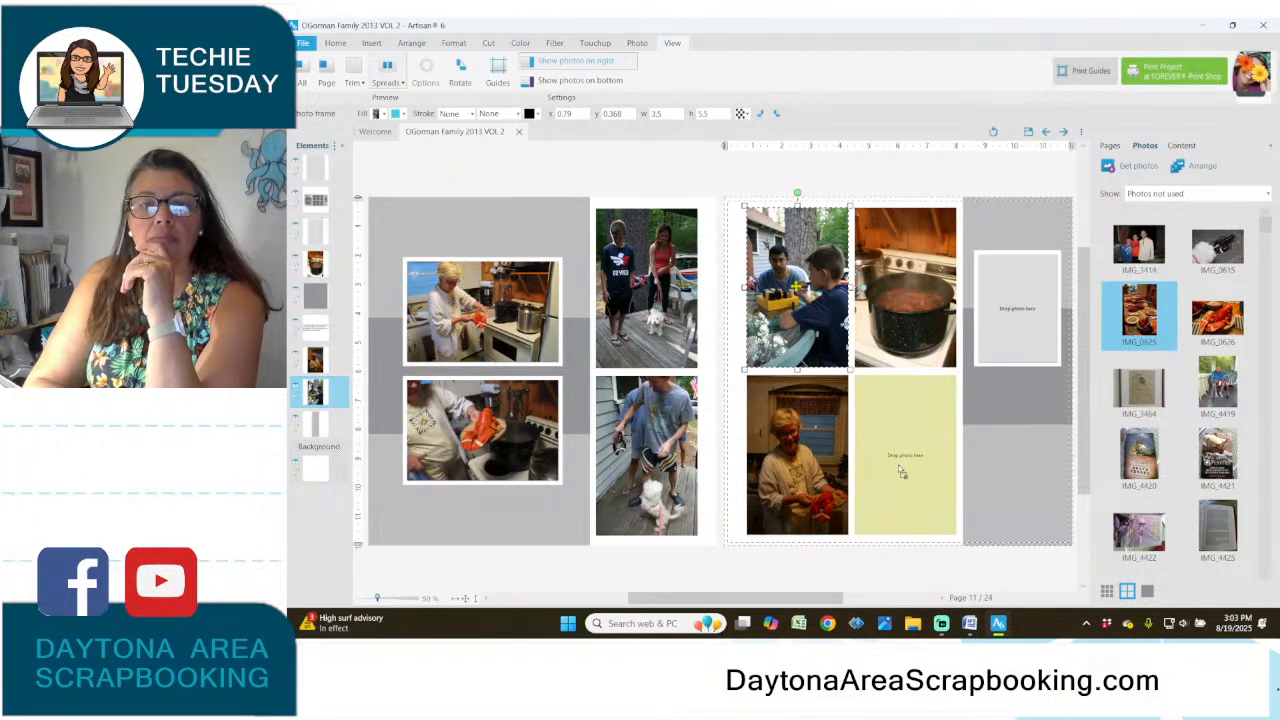
drag(901, 472, 901, 472)
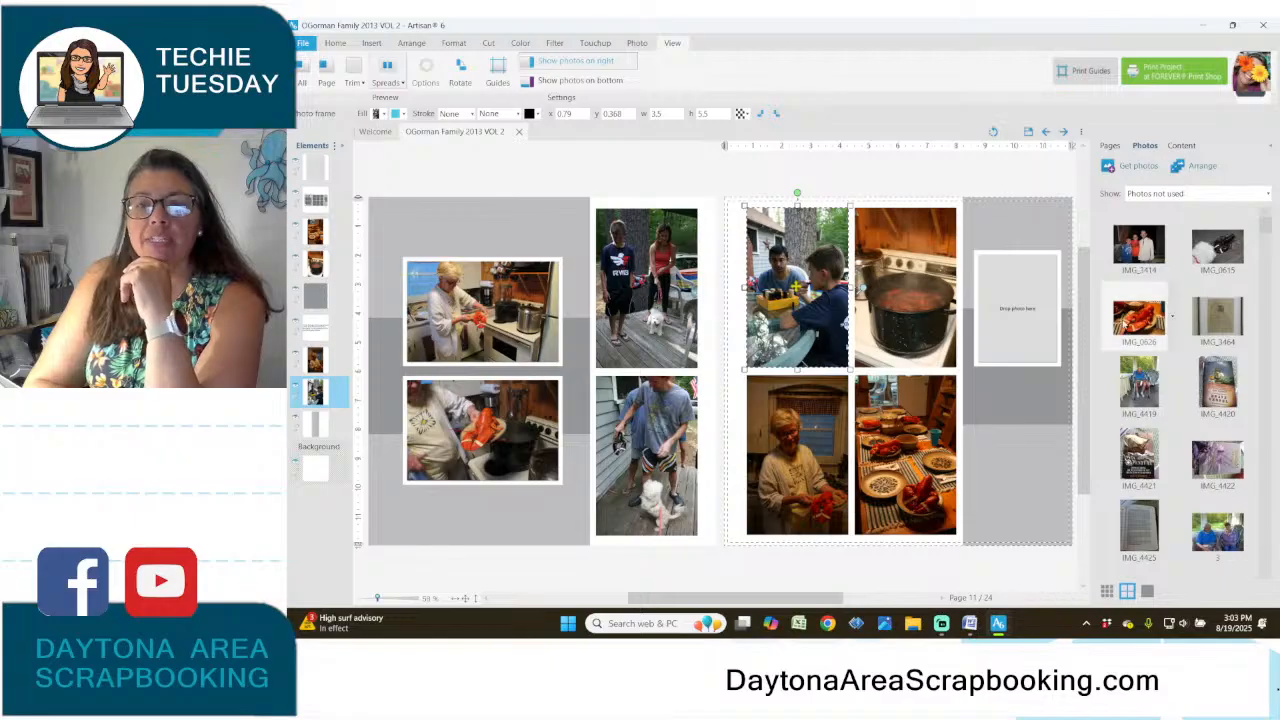
Step: Place IMG_0626 in page 11's small frame on the grey strip and shift the photo slightly left inside it
click(1148, 325)
drag(1015, 315, 1015, 315)
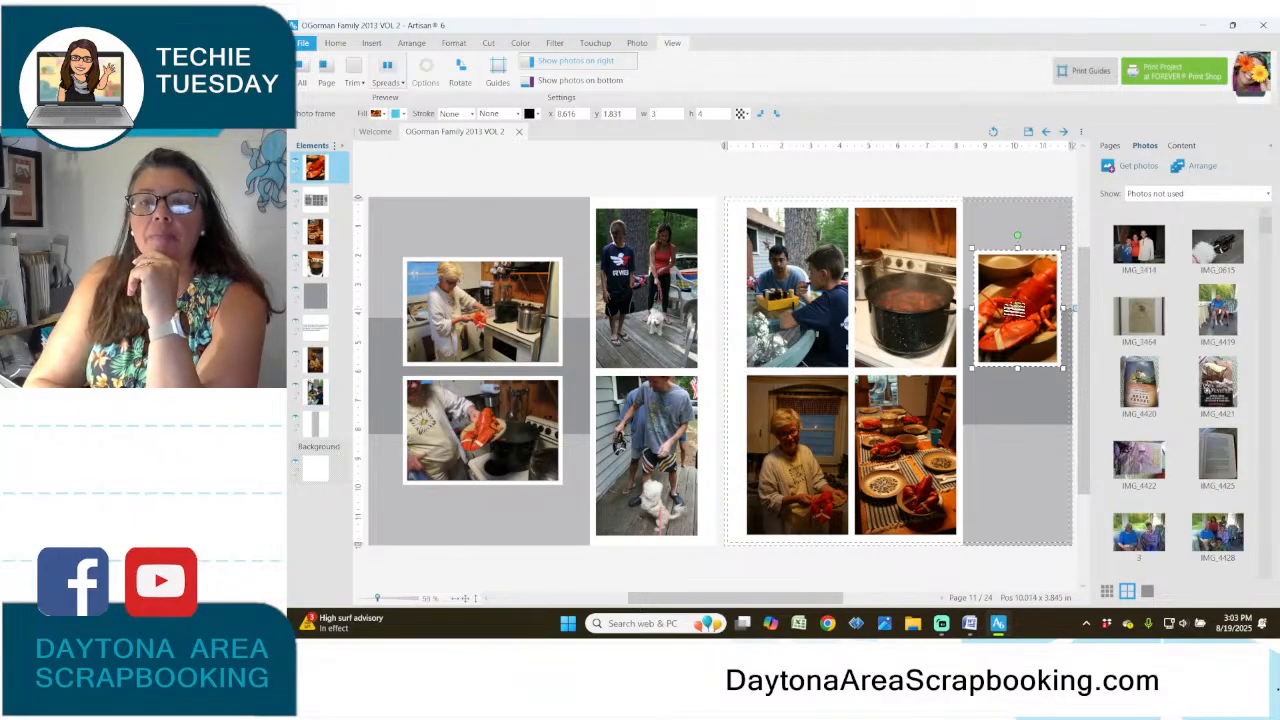
drag(1018, 309, 1008, 310)
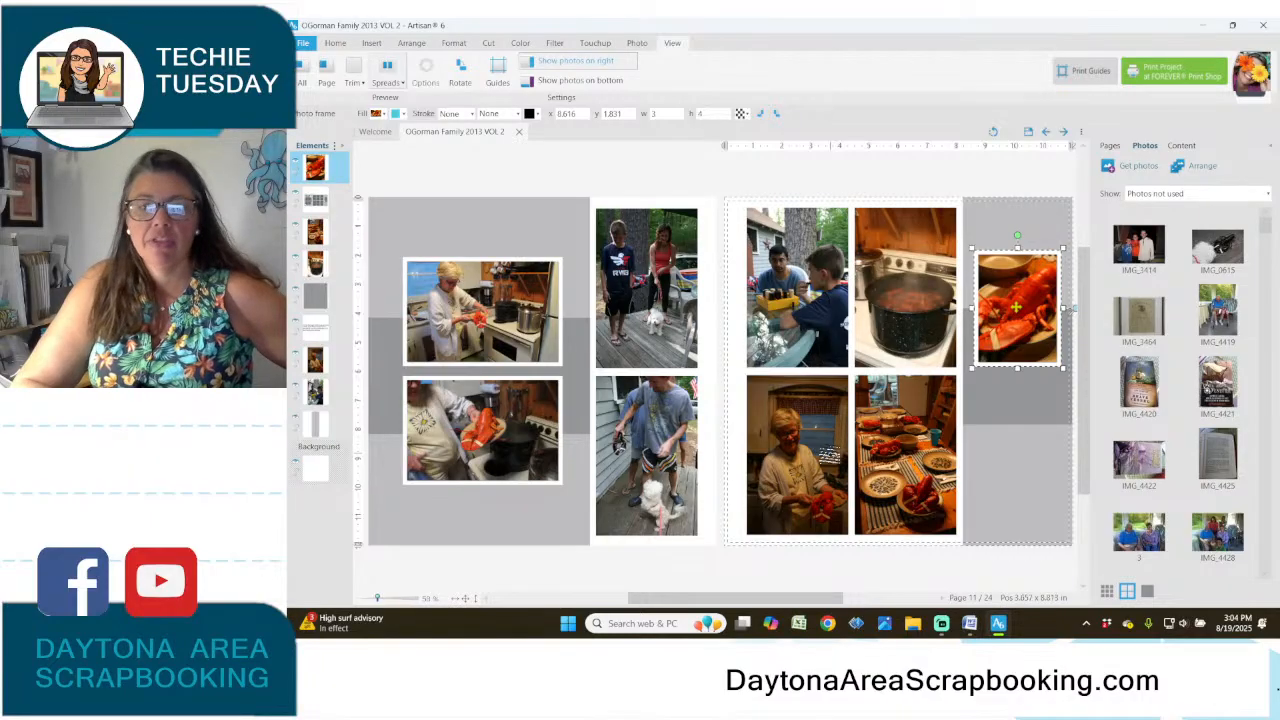
Step: Brighten page 11's lower-row photo of the woman holding a lobster with midtones 42, contrast -14 and shadows 30
click(828, 452)
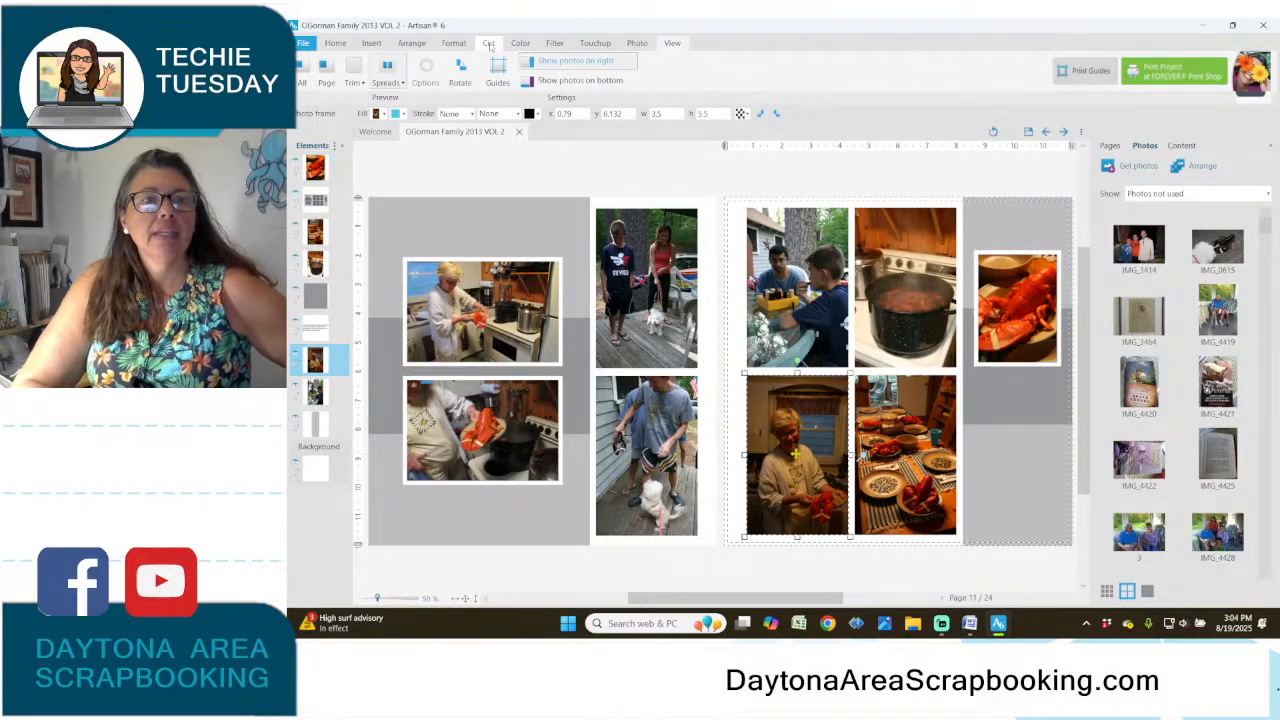
click(637, 43)
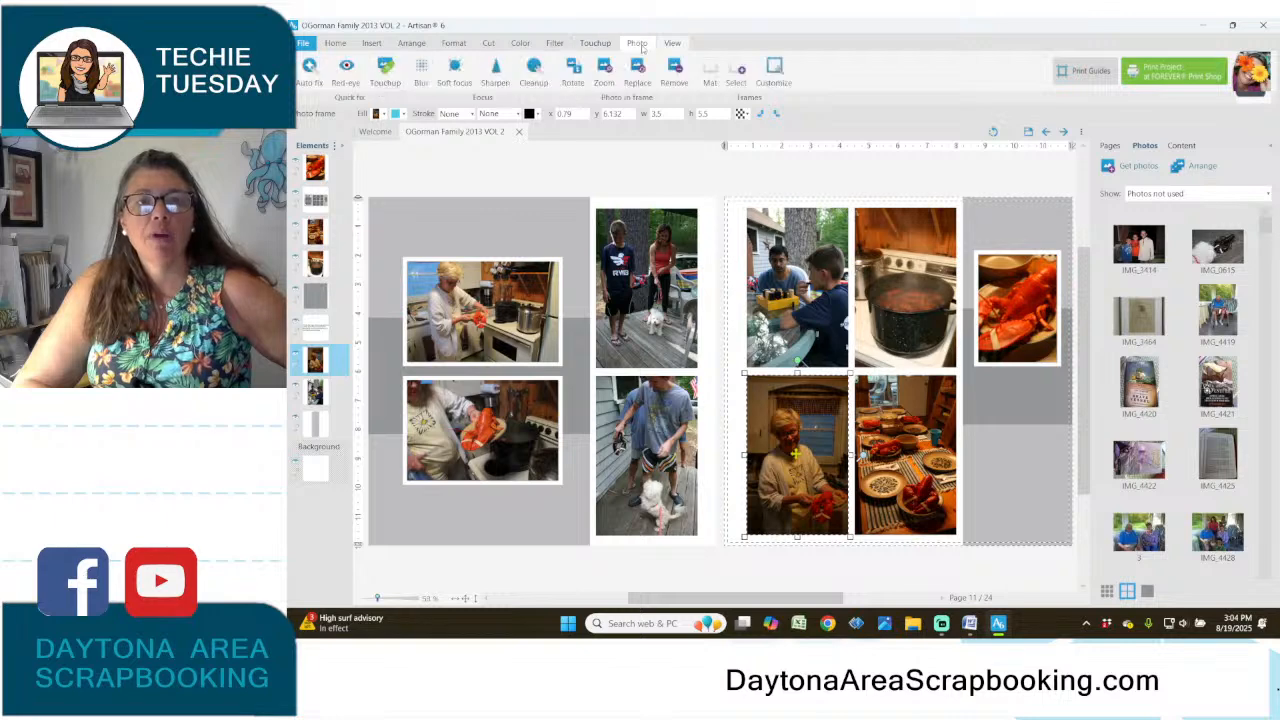
click(520, 43)
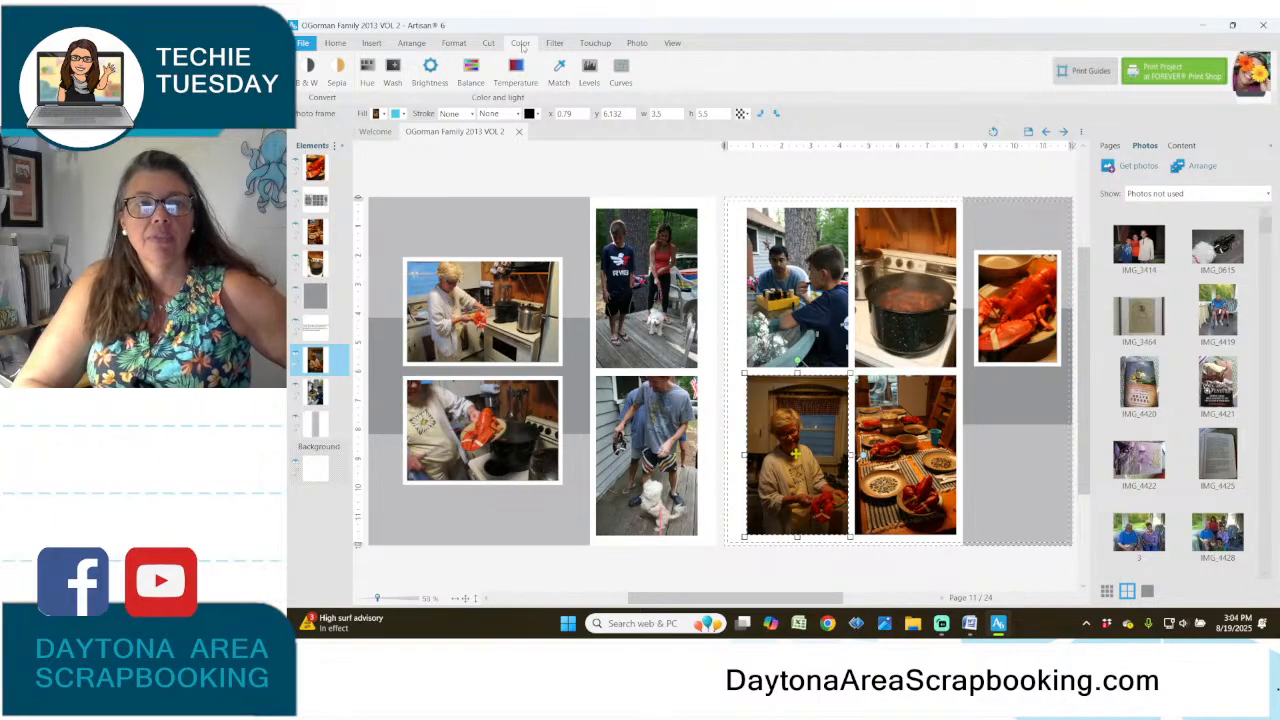
click(434, 78)
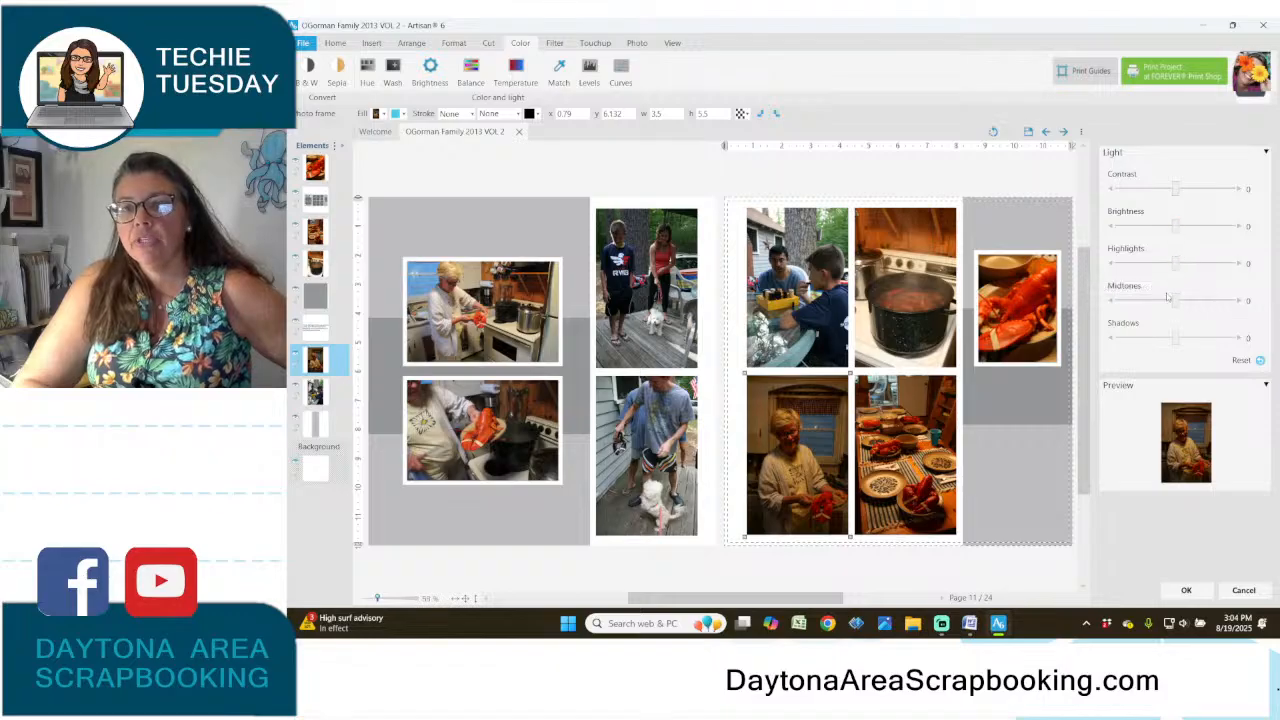
drag(1175, 301, 1191, 307)
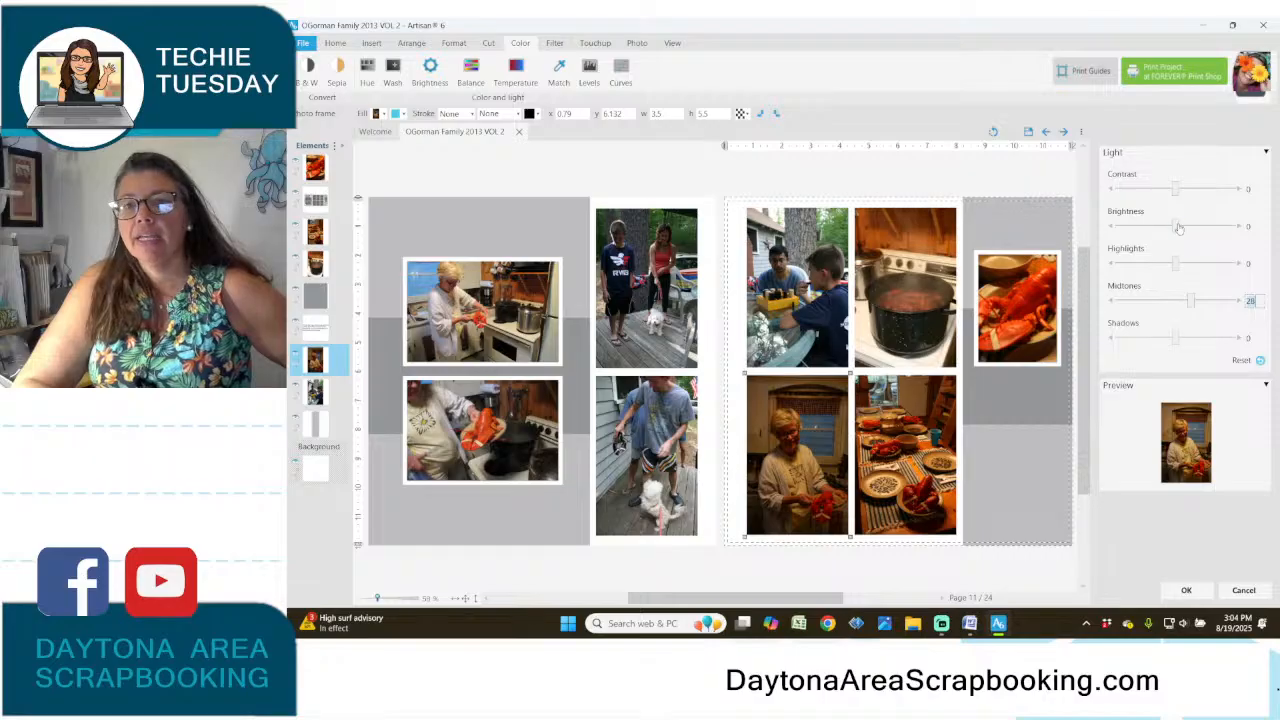
drag(1188, 301, 1201, 307)
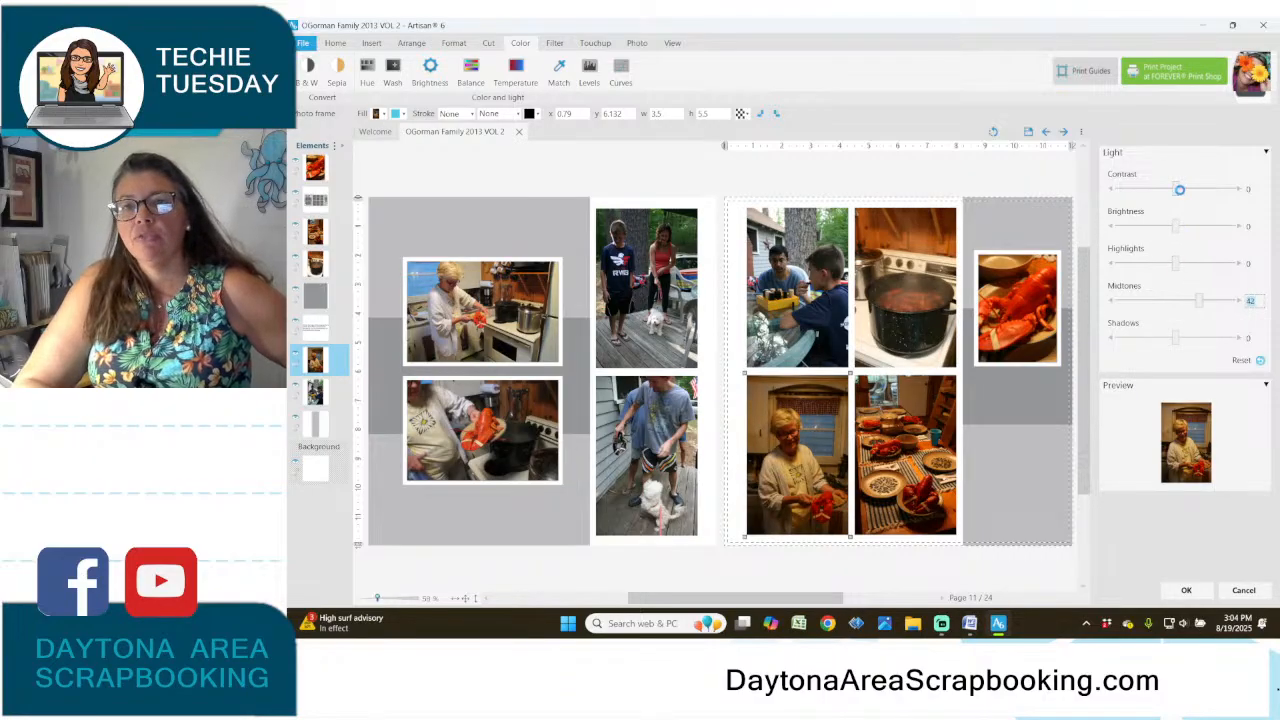
drag(1175, 199, 1190, 202)
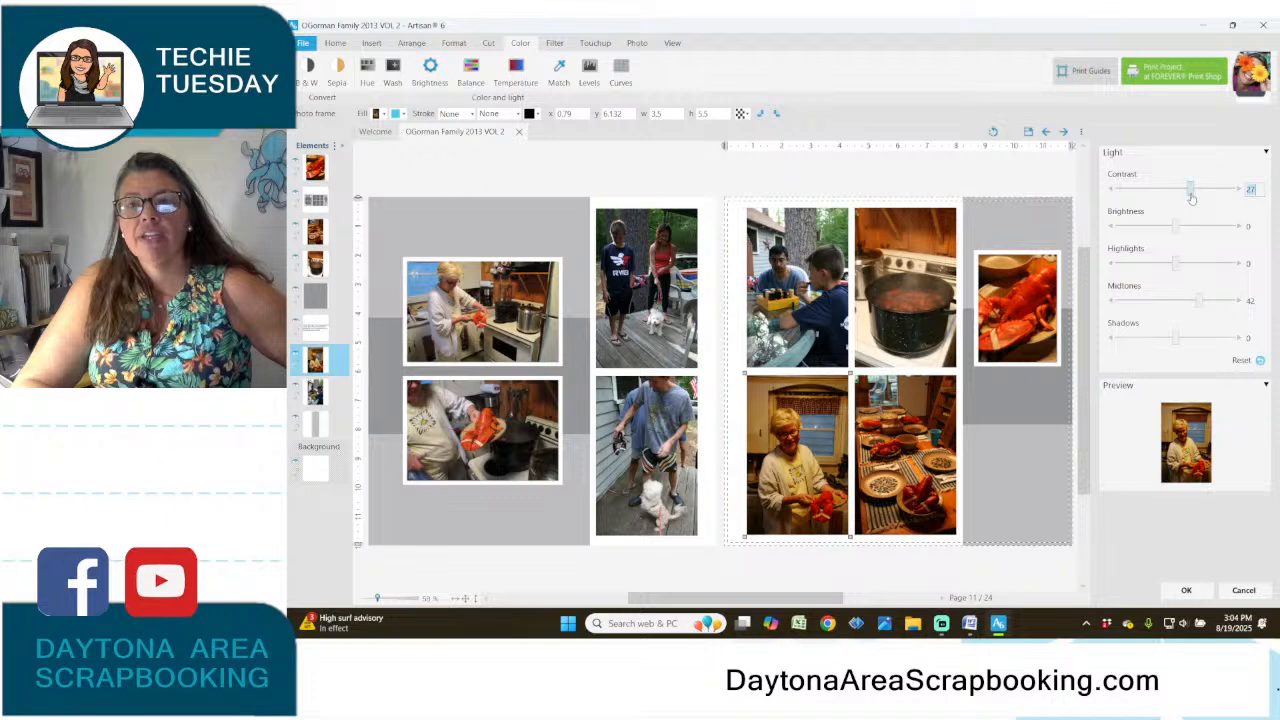
drag(1191, 197, 1170, 194)
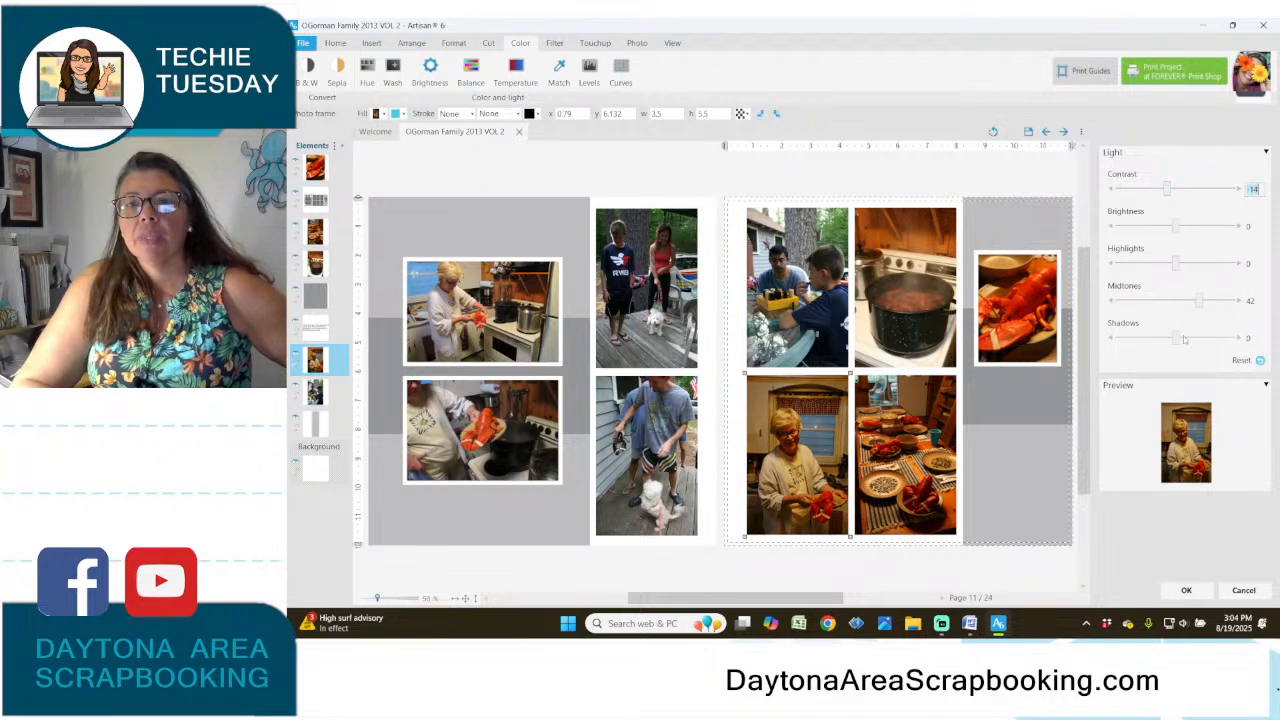
drag(1176, 338, 1189, 342)
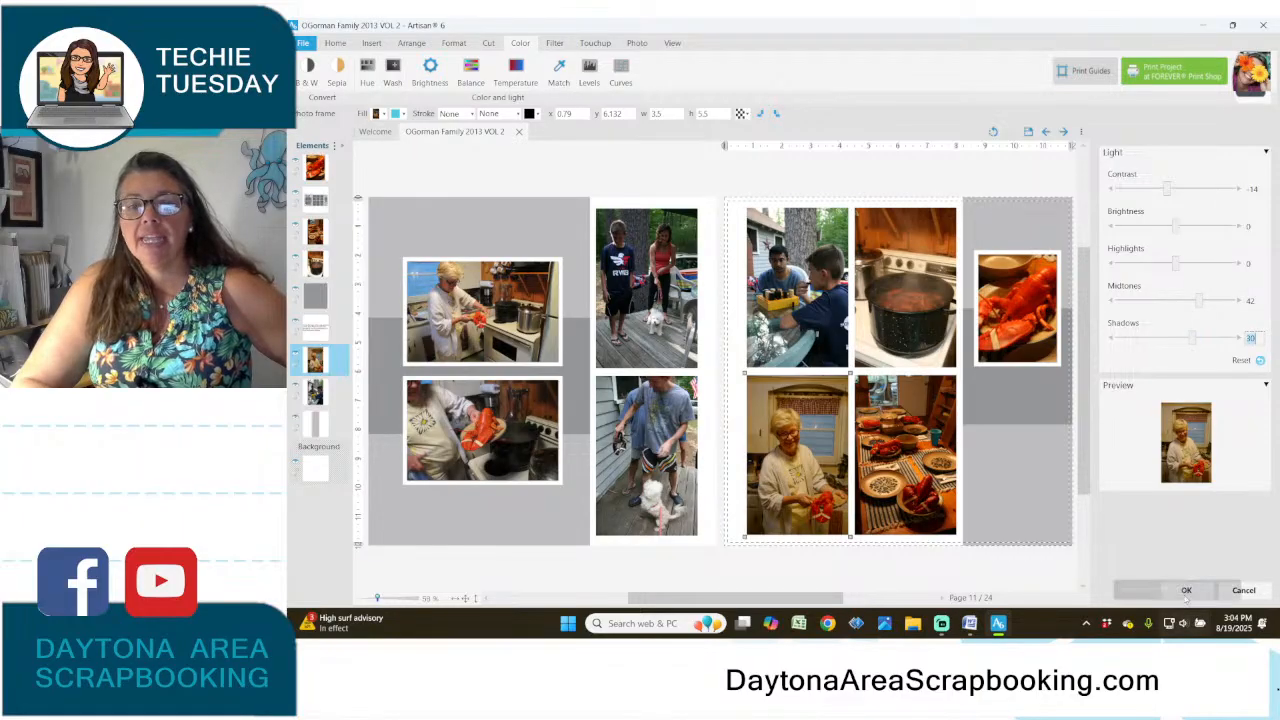
click(1182, 591)
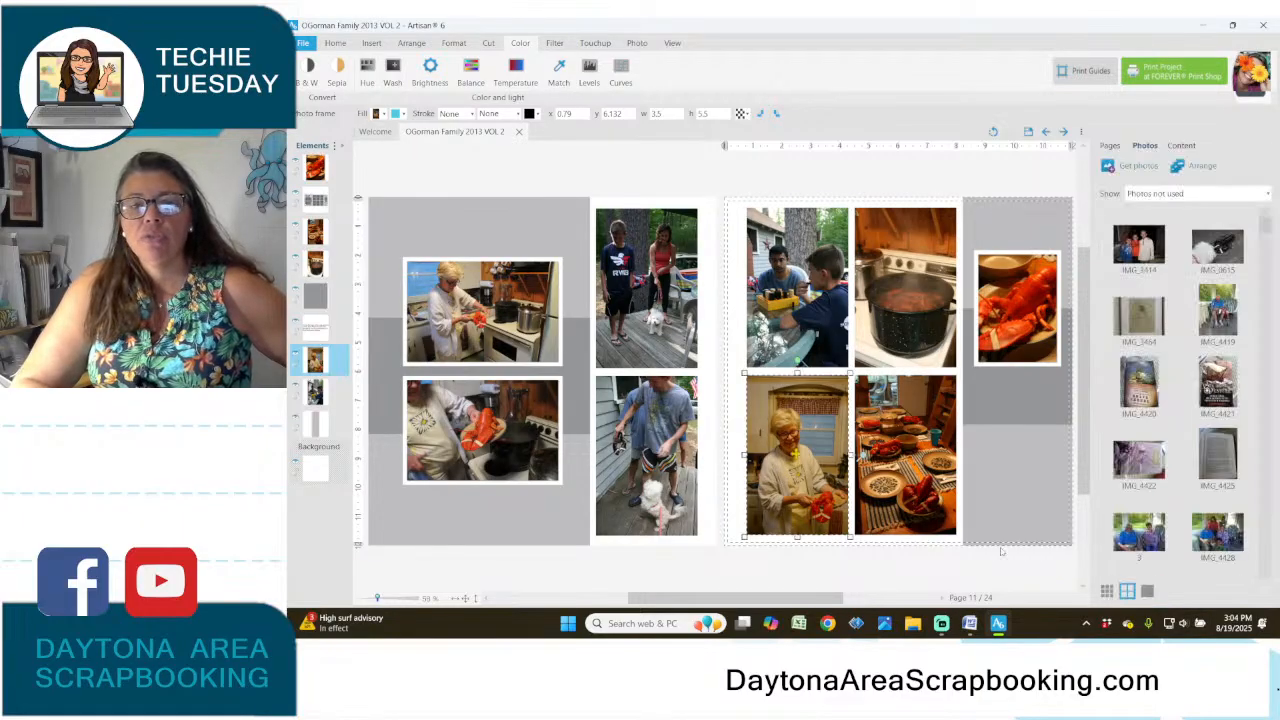
Step: Lighten page 11's lower-row photo of the set dinner table by raising its midtones to 35
click(903, 455)
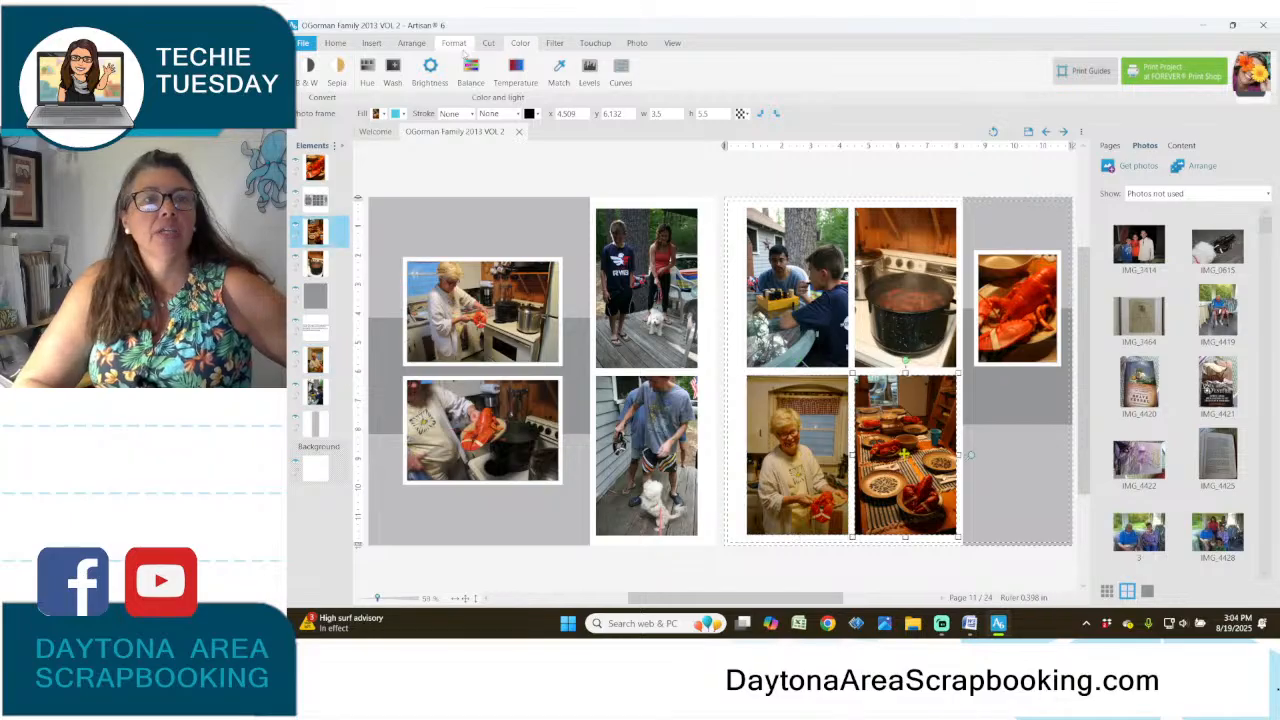
click(430, 70)
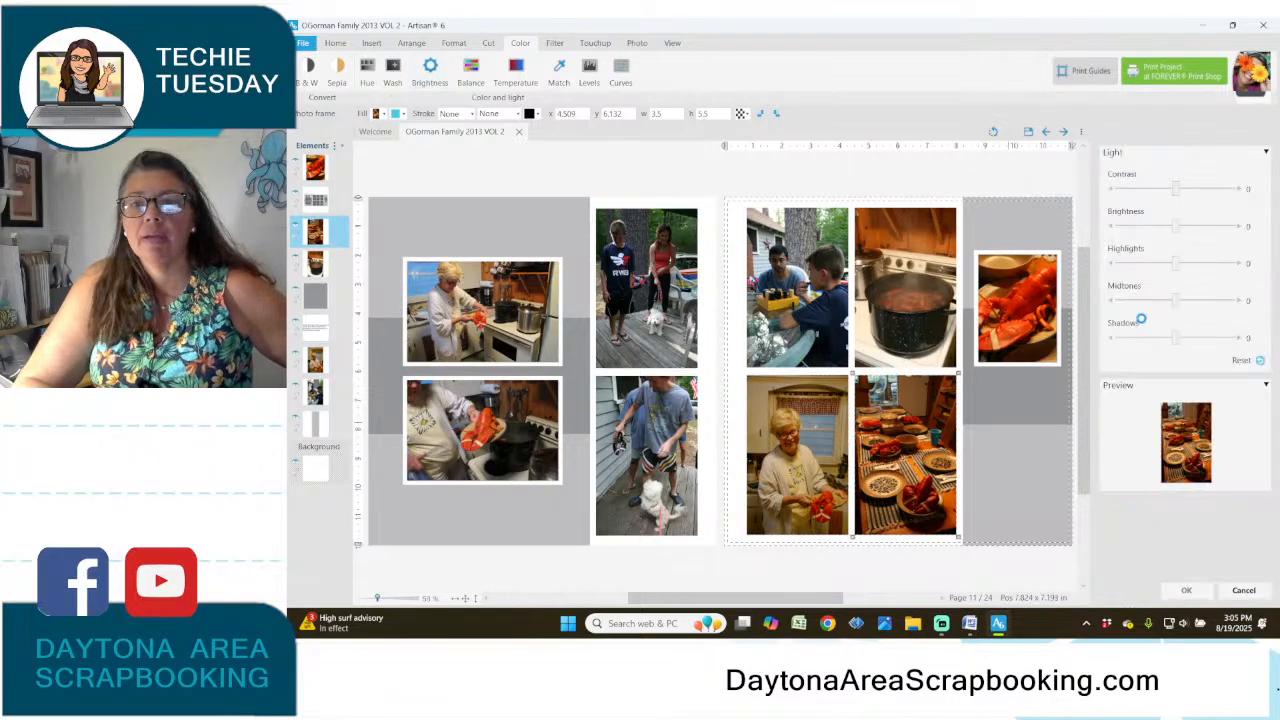
drag(1177, 308, 1189, 307)
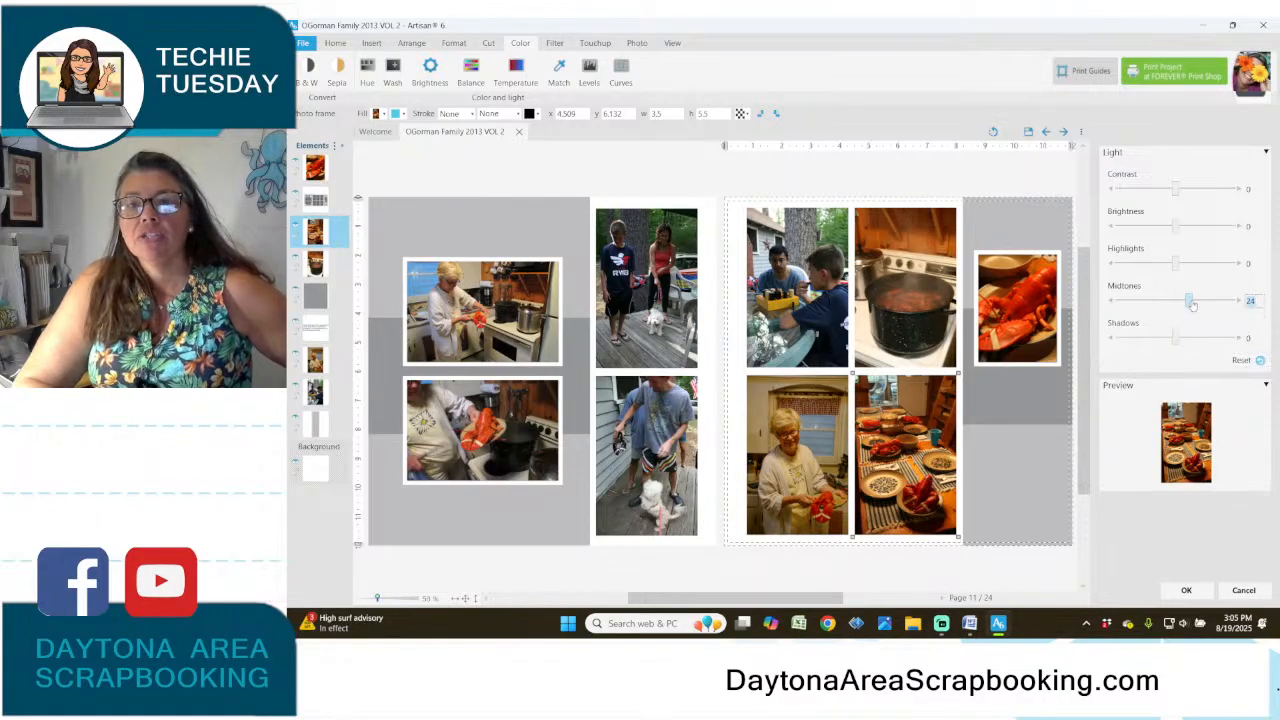
drag(1191, 305, 1196, 305)
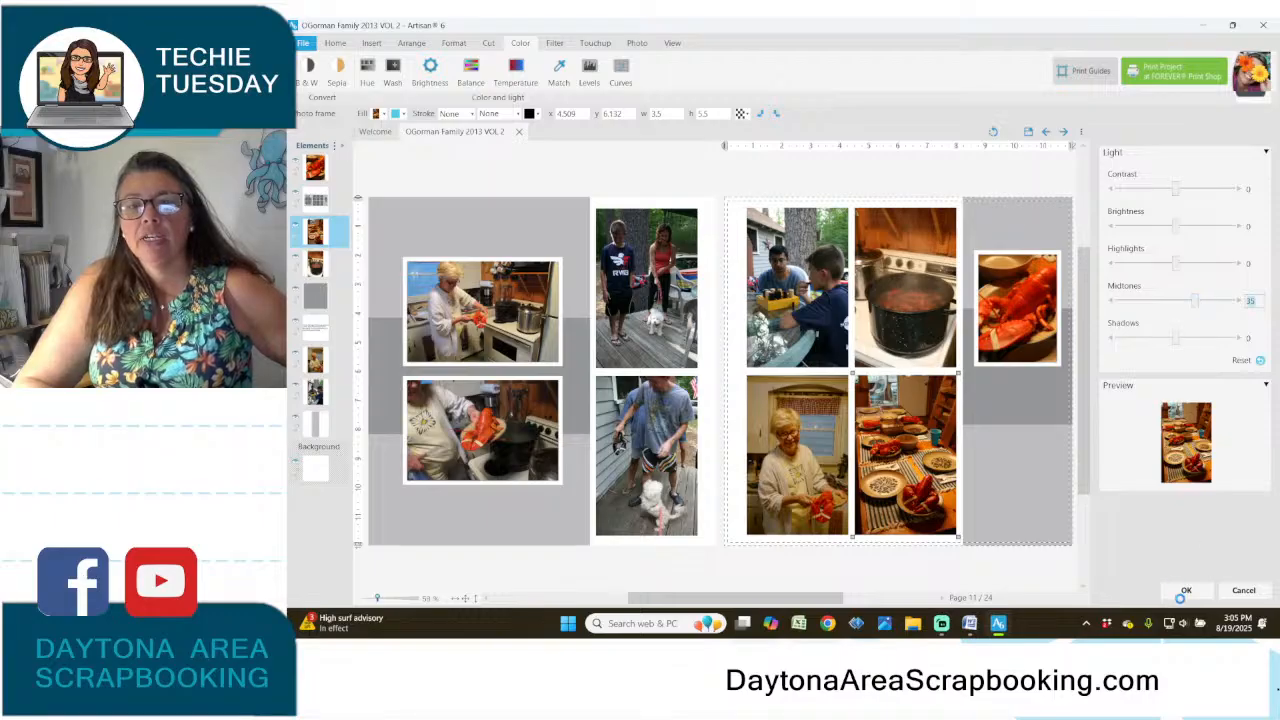
click(1186, 591)
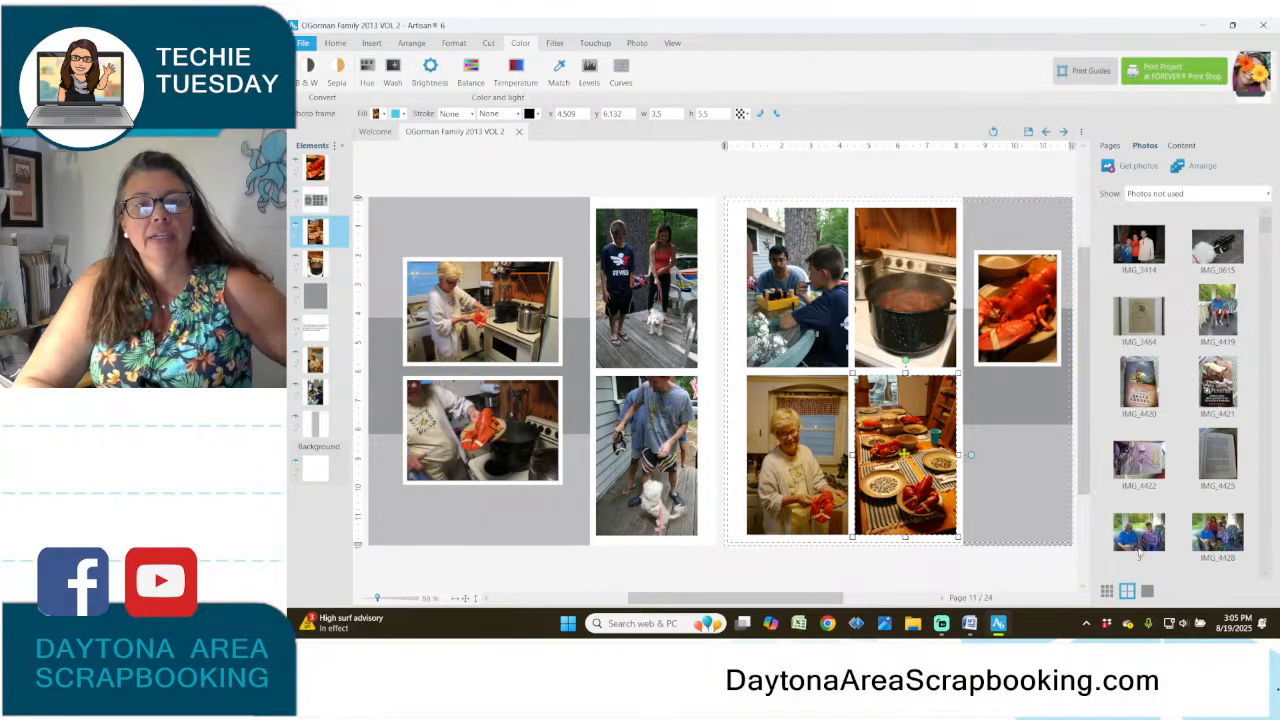
Step: Lighten the small lobster photo on page 11's grey strip with midtones 35 and shadows 17
click(1011, 314)
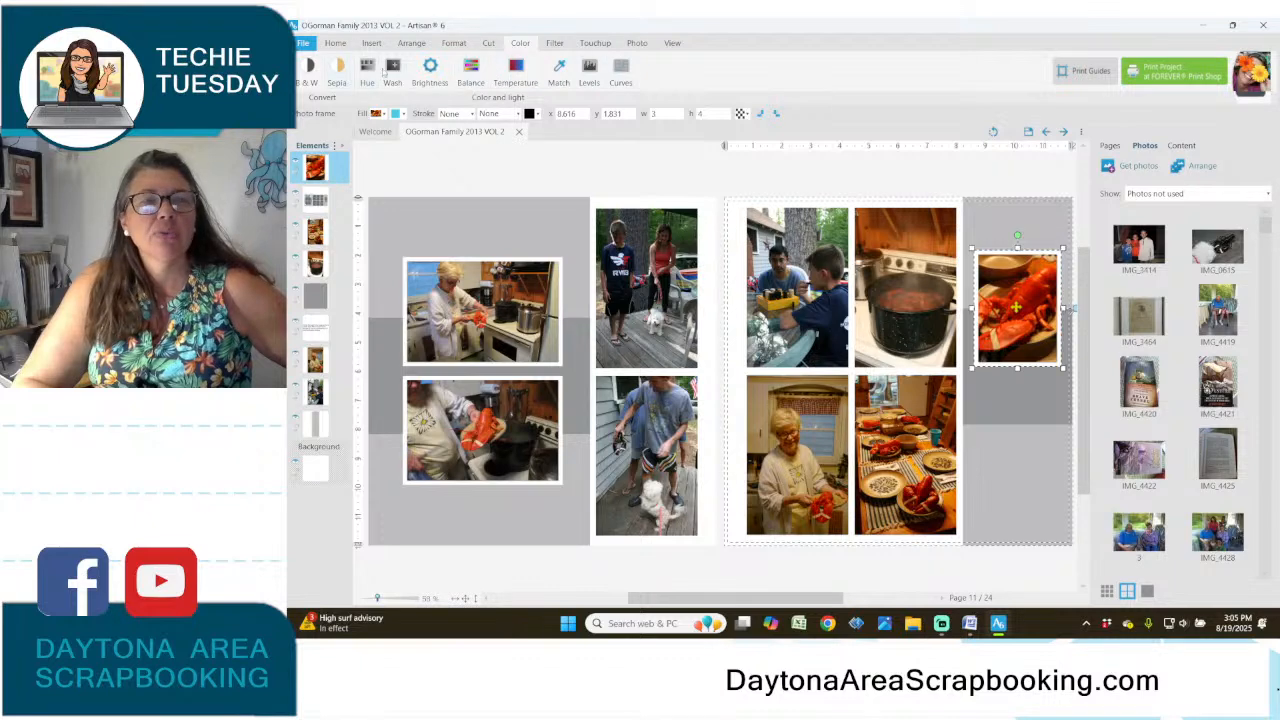
click(430, 72)
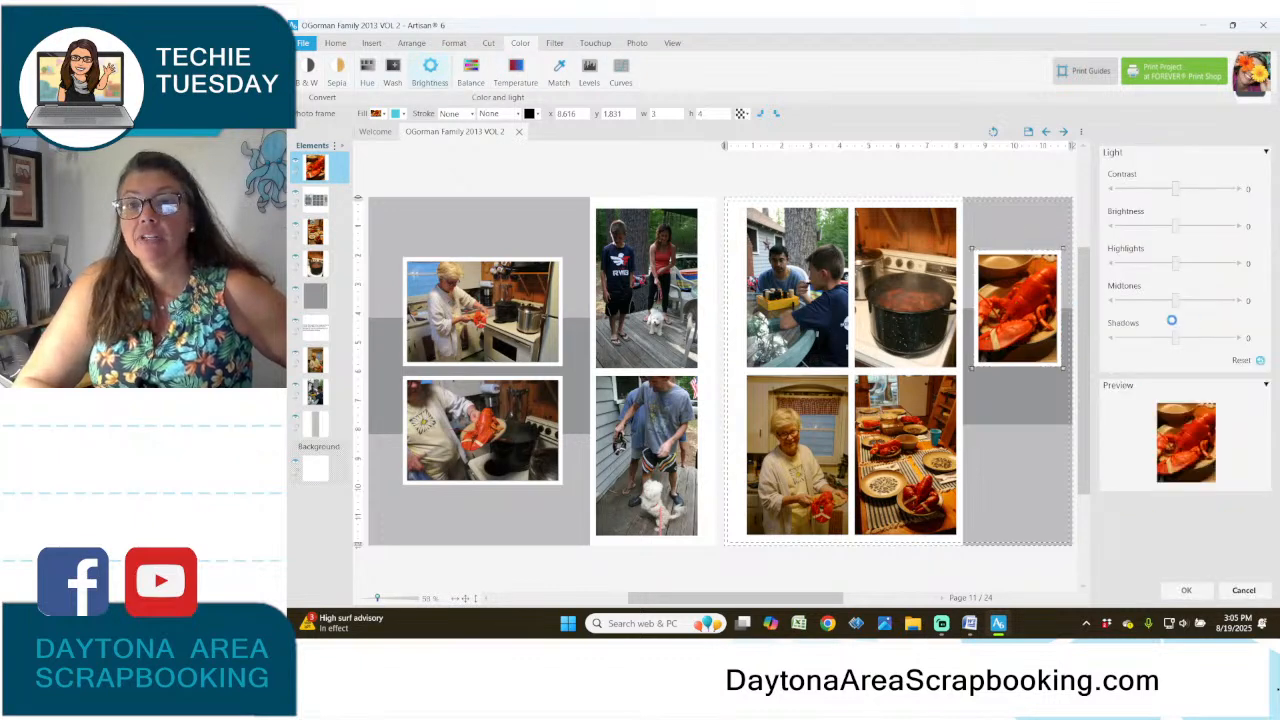
drag(1177, 302, 1194, 302)
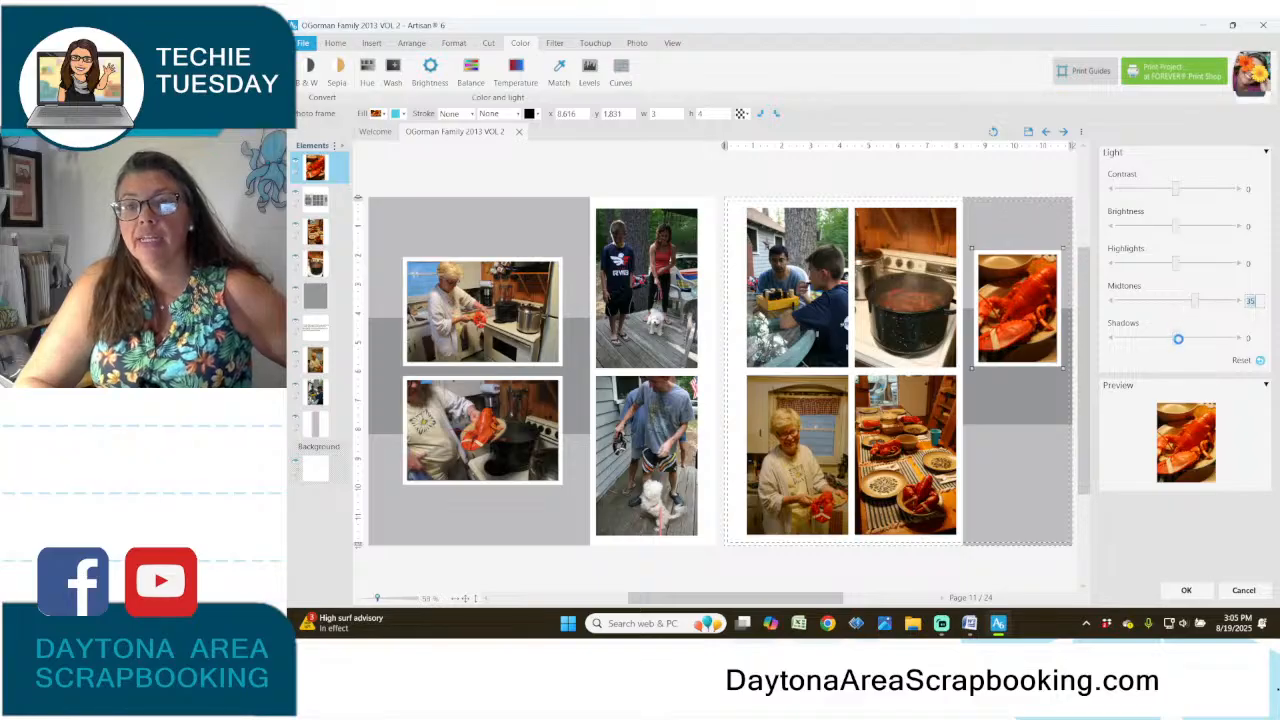
drag(1178, 339, 1180, 344)
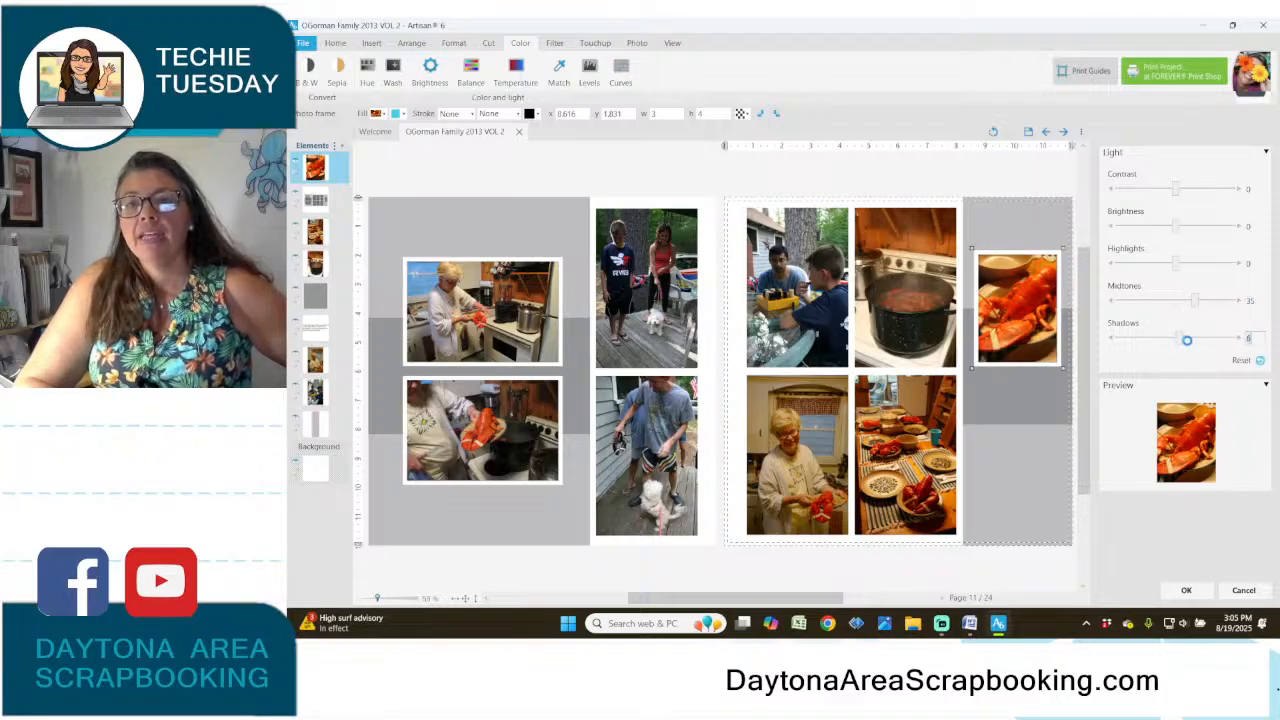
drag(1180, 345, 1186, 343)
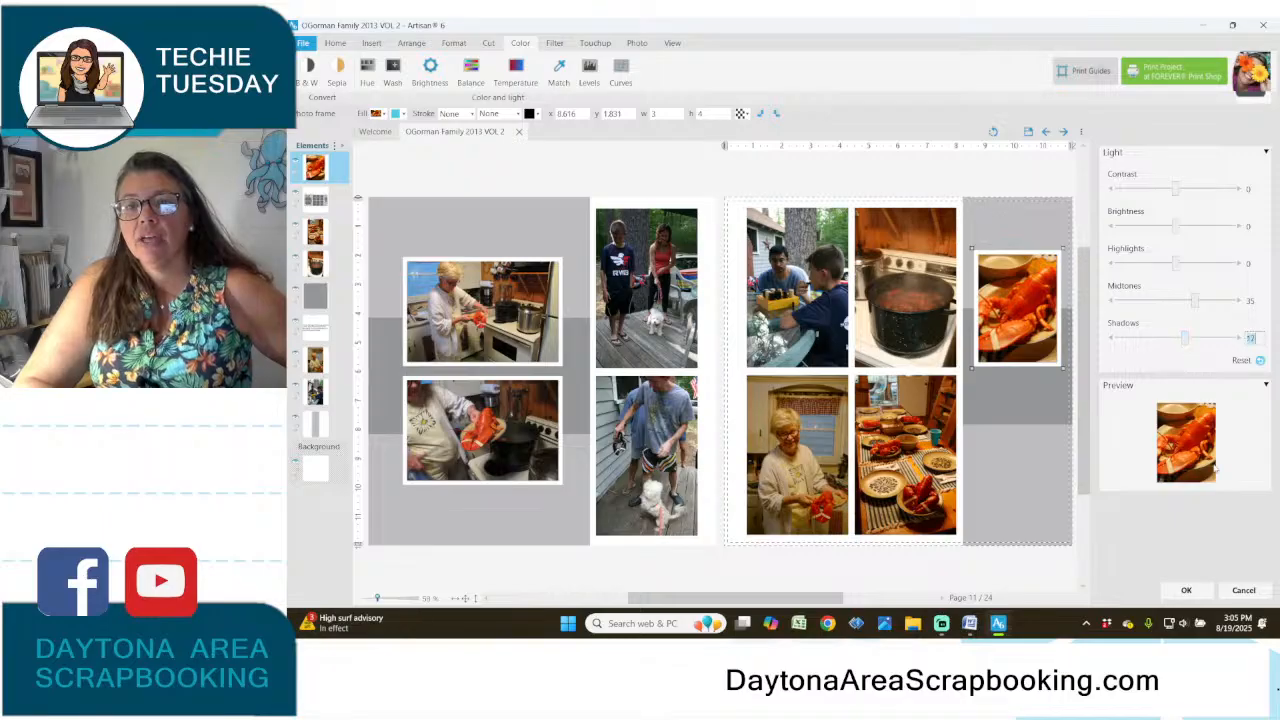
click(1186, 590)
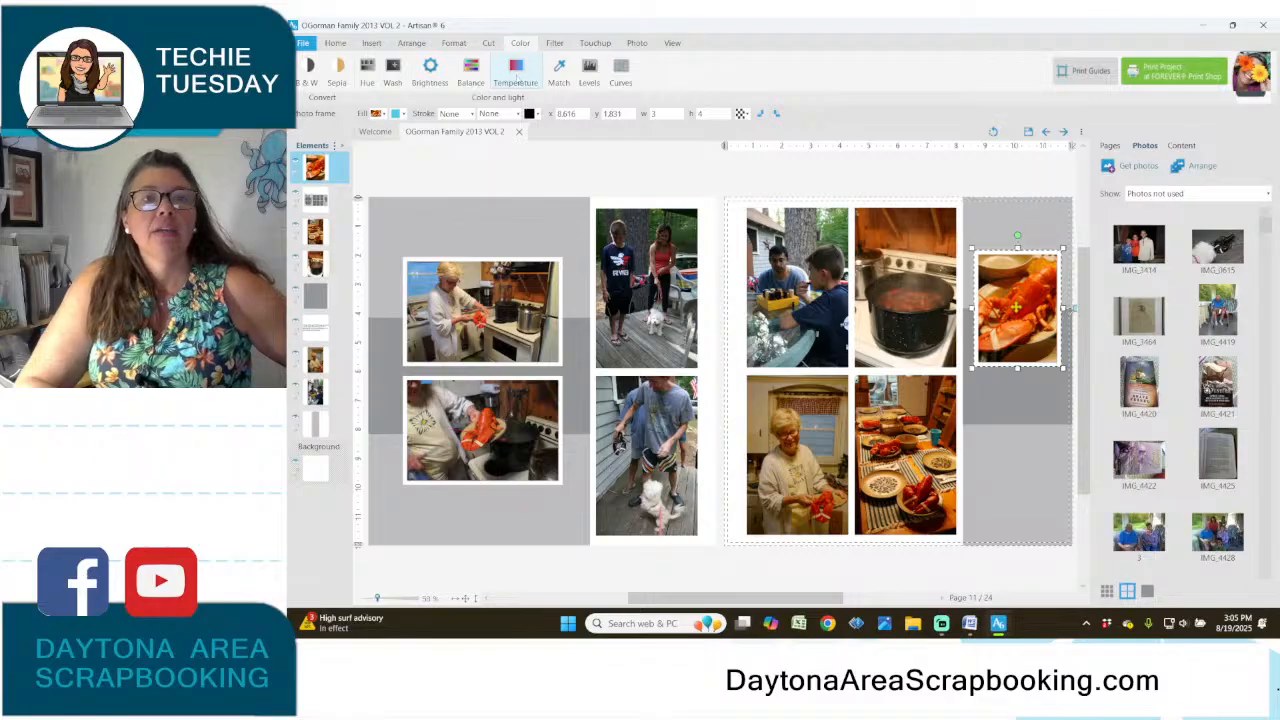
Step: Shift the color temperature of the small lobster photo on the grey strip cooler, to 29
click(516, 75)
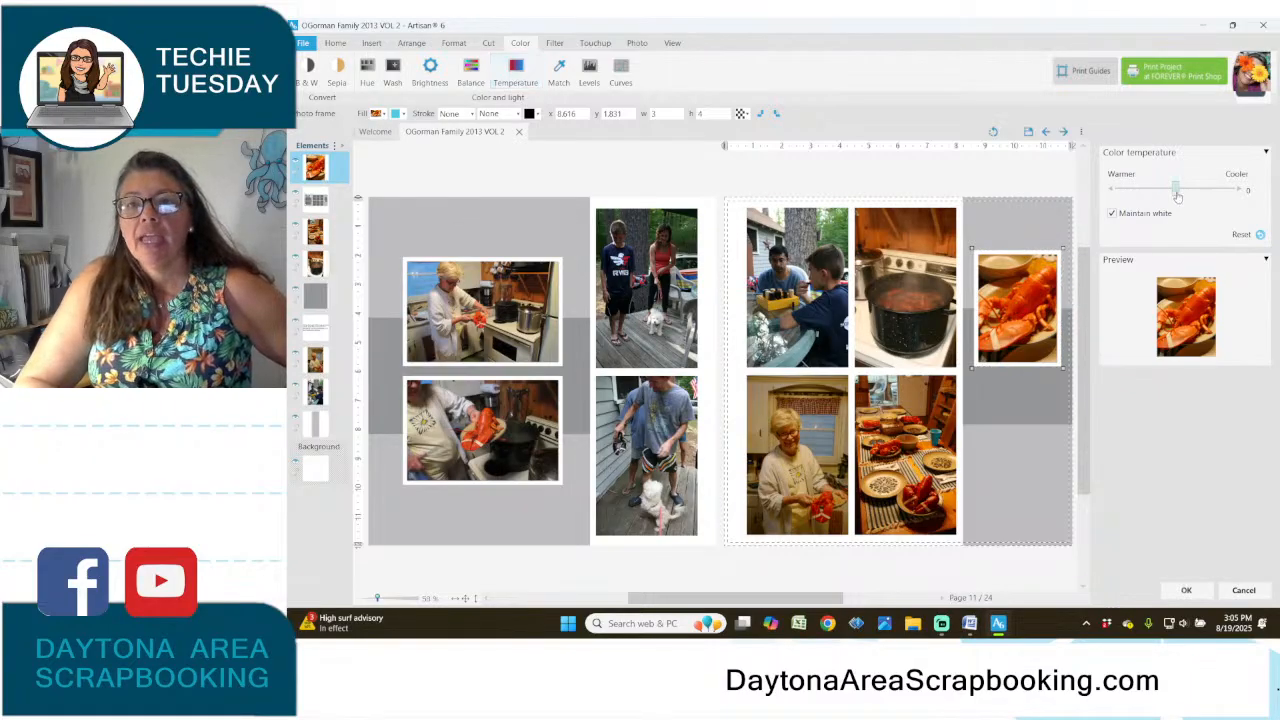
drag(1177, 190, 1190, 200)
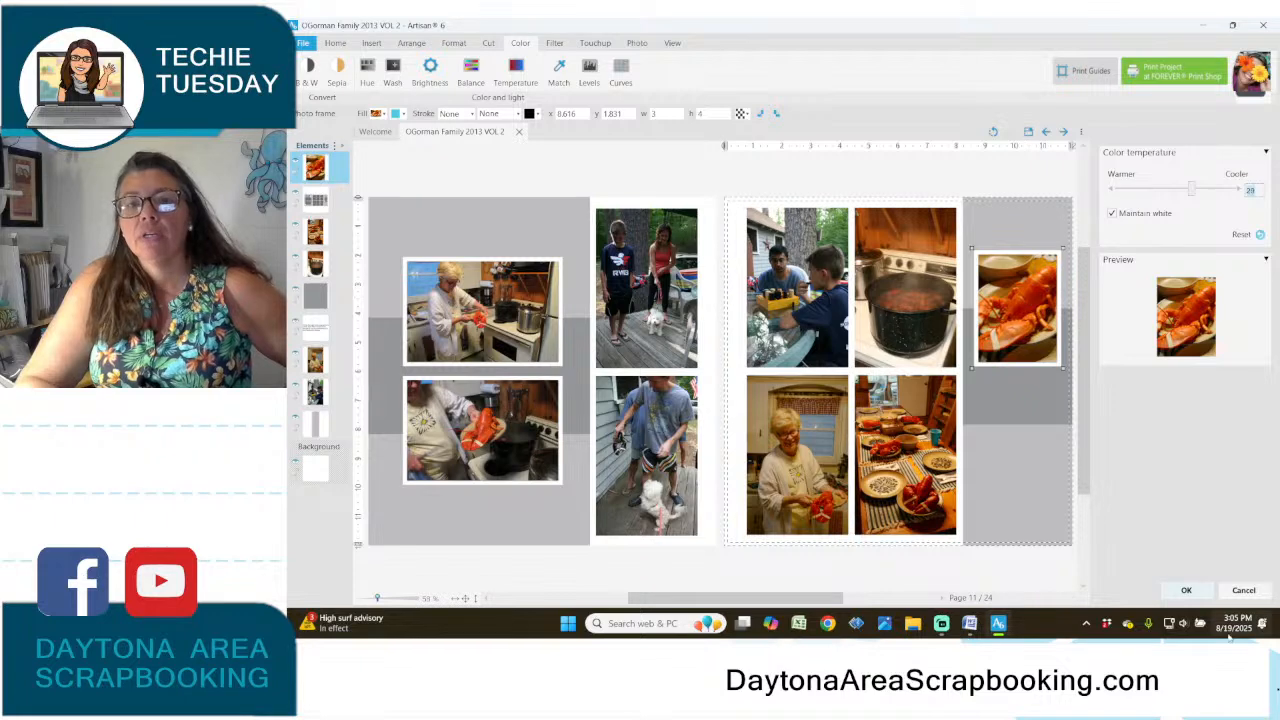
click(1187, 591)
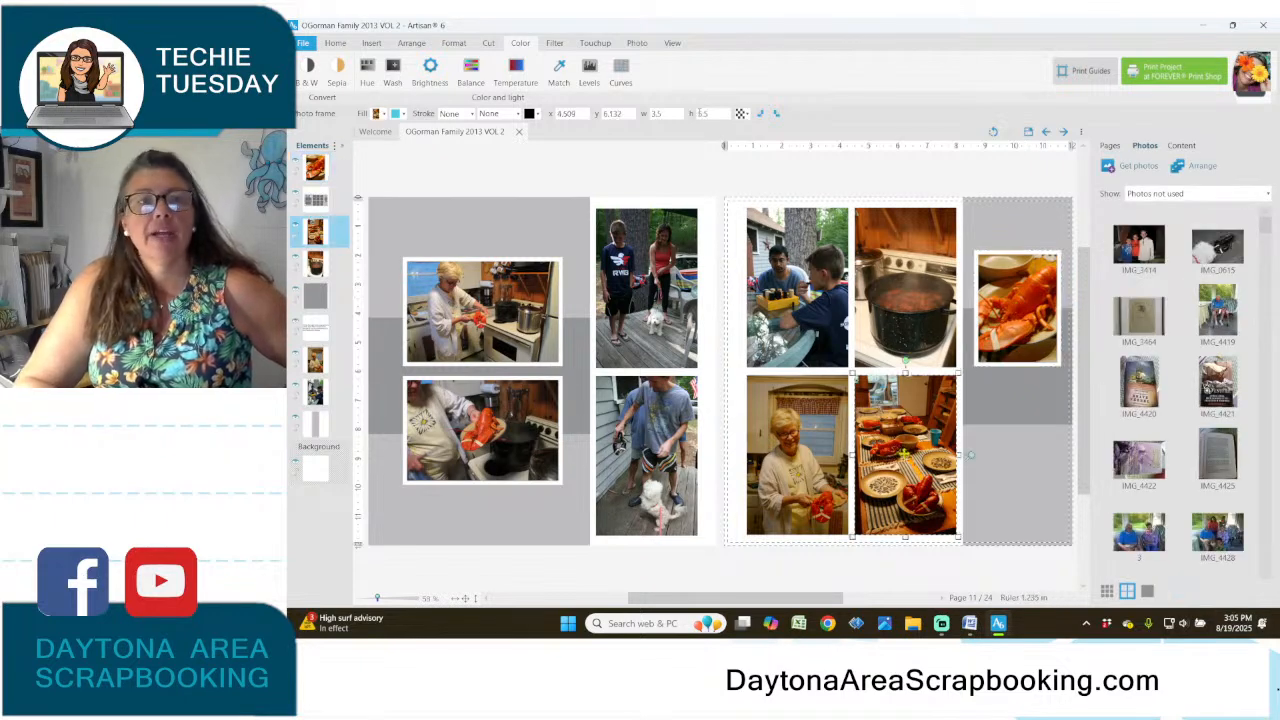
Step: Cool the color temperature of page 11's dinner table photo to 15 and of the cooking pot photo above it to 16
click(516, 68)
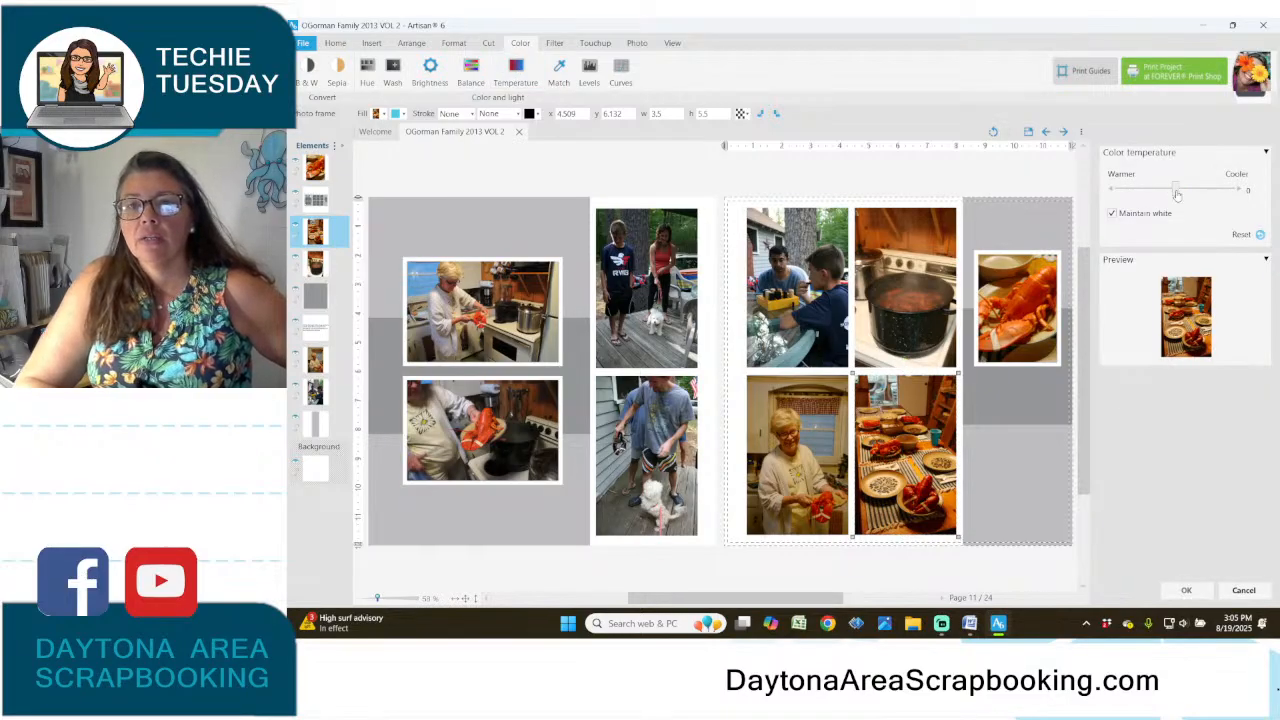
drag(1176, 193, 1183, 192)
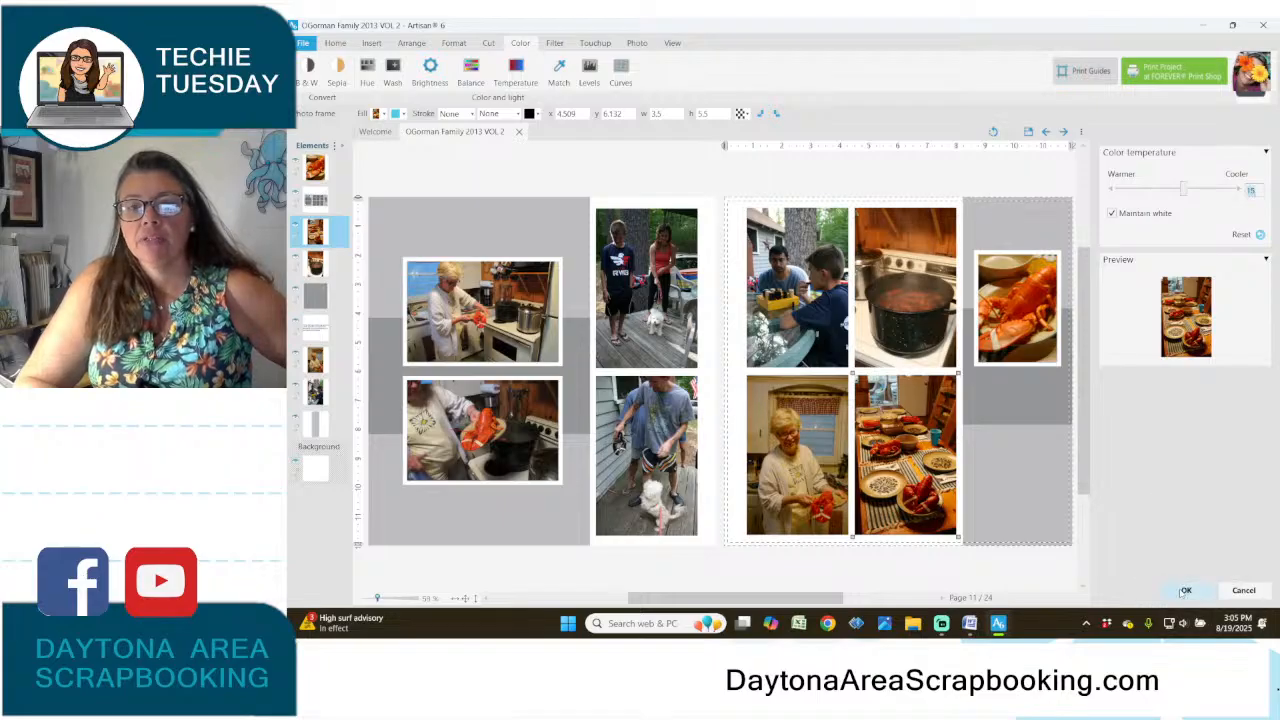
click(1184, 591)
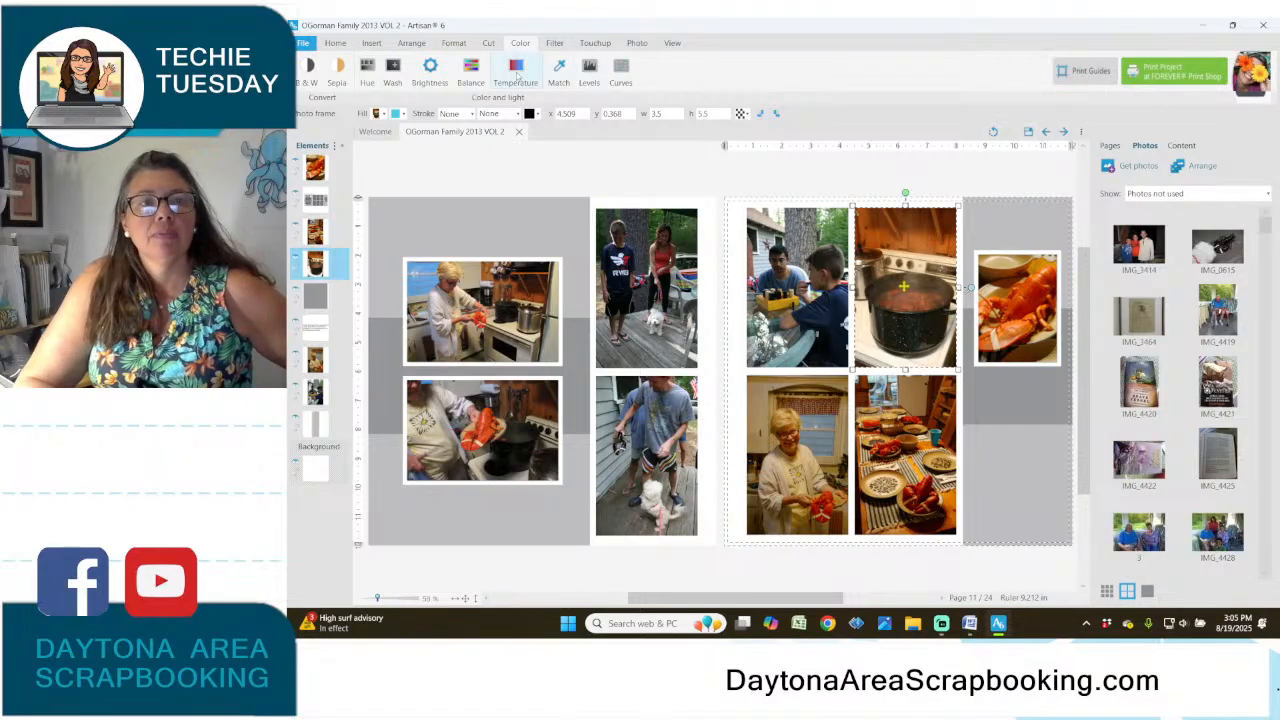
click(516, 72)
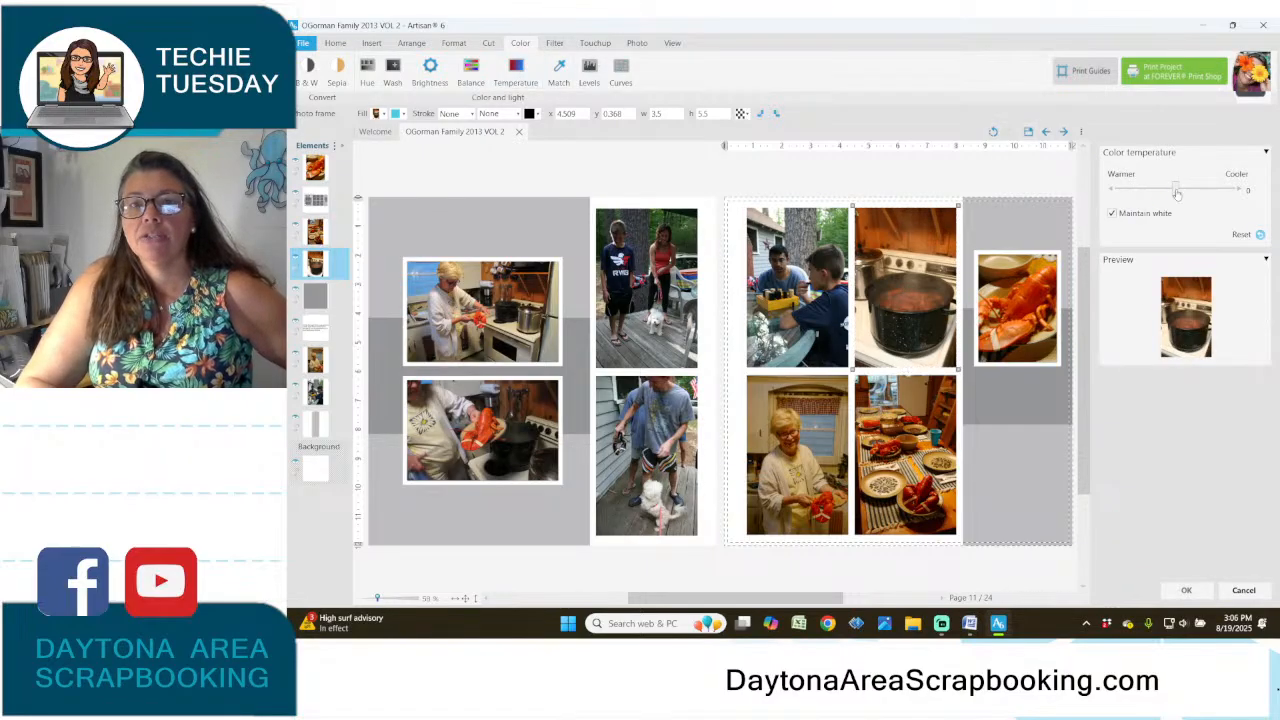
drag(1176, 193, 1184, 192)
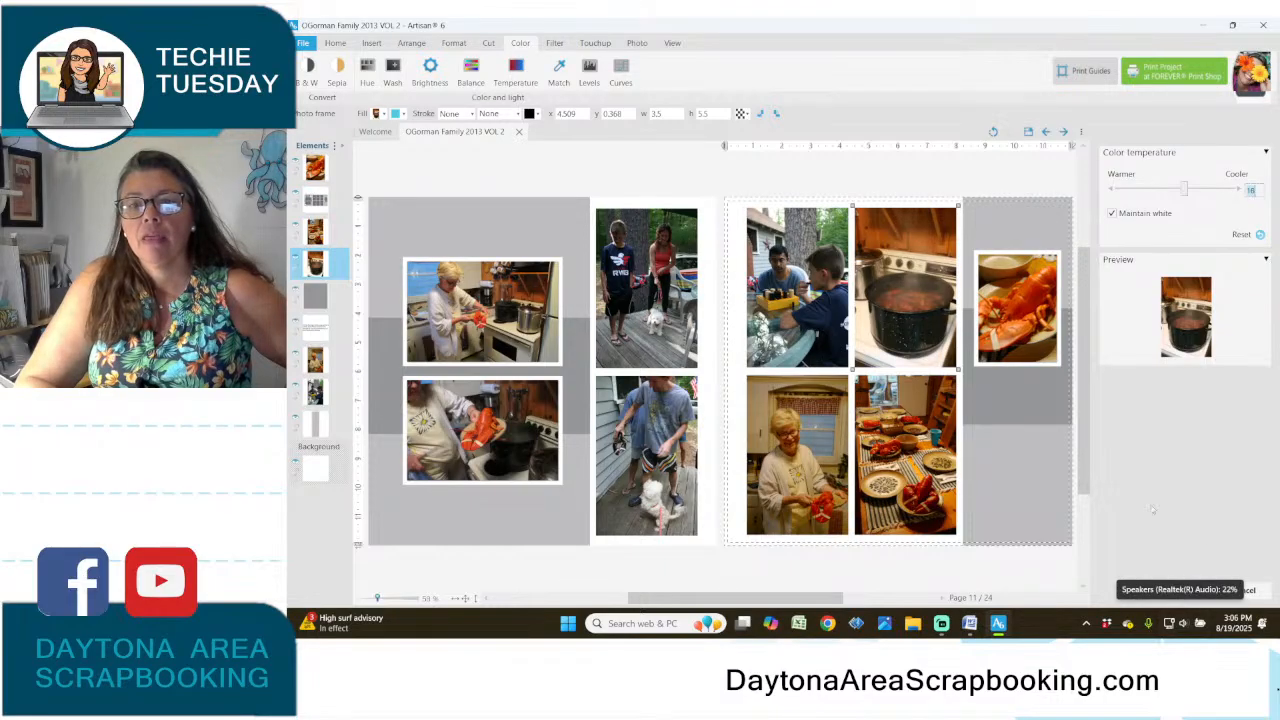
click(1174, 591)
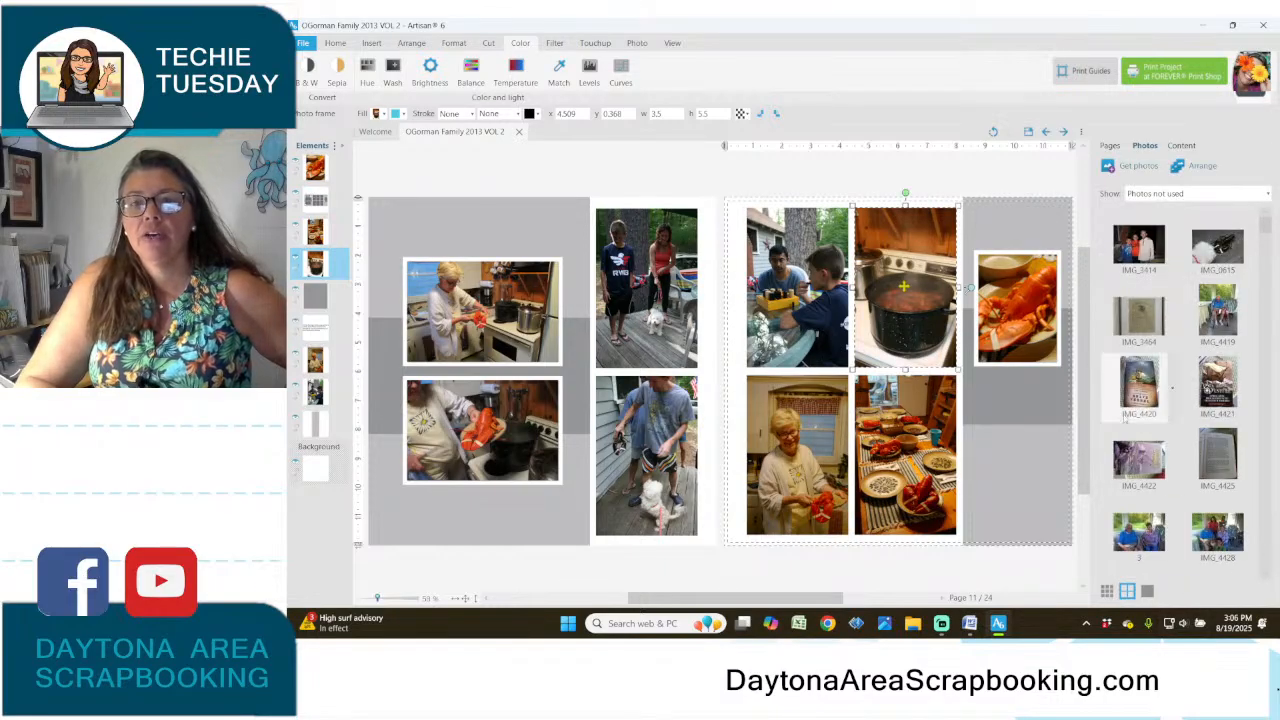
Step: Switch the content source to the Coastal Shore kit and look through its papers for ones that suit the spread
click(1181, 146)
click(1142, 214)
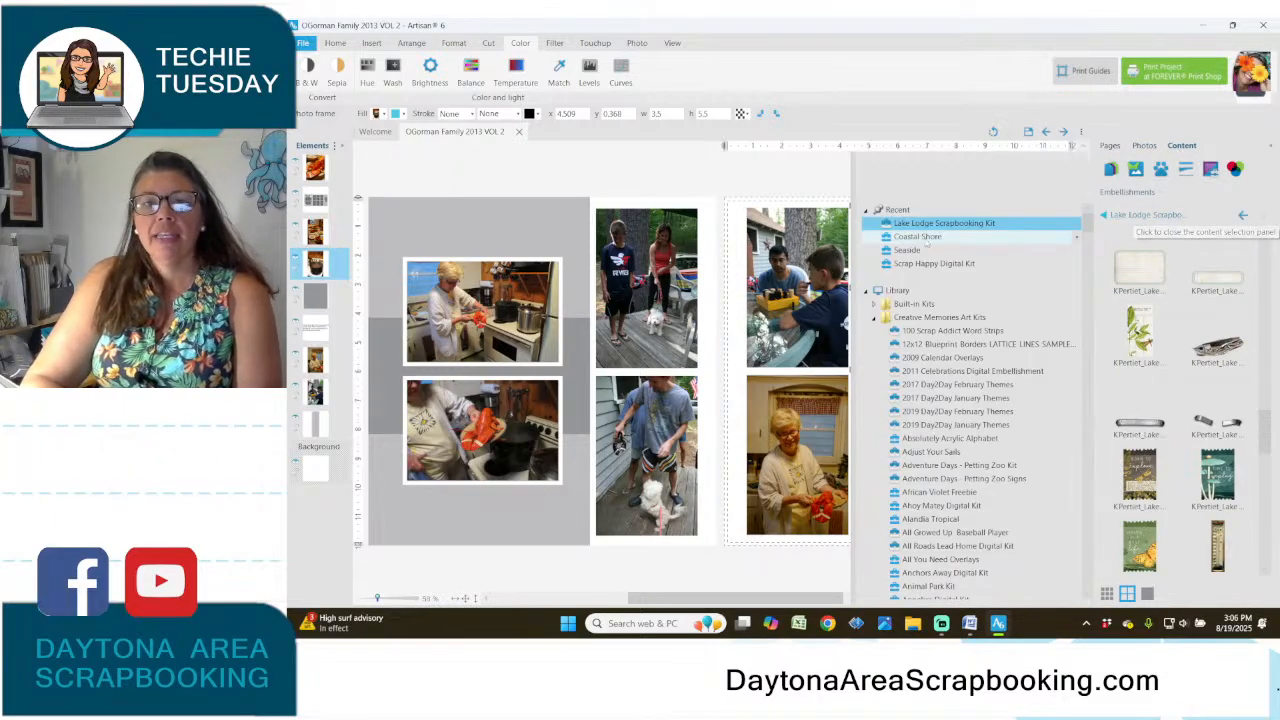
click(917, 236)
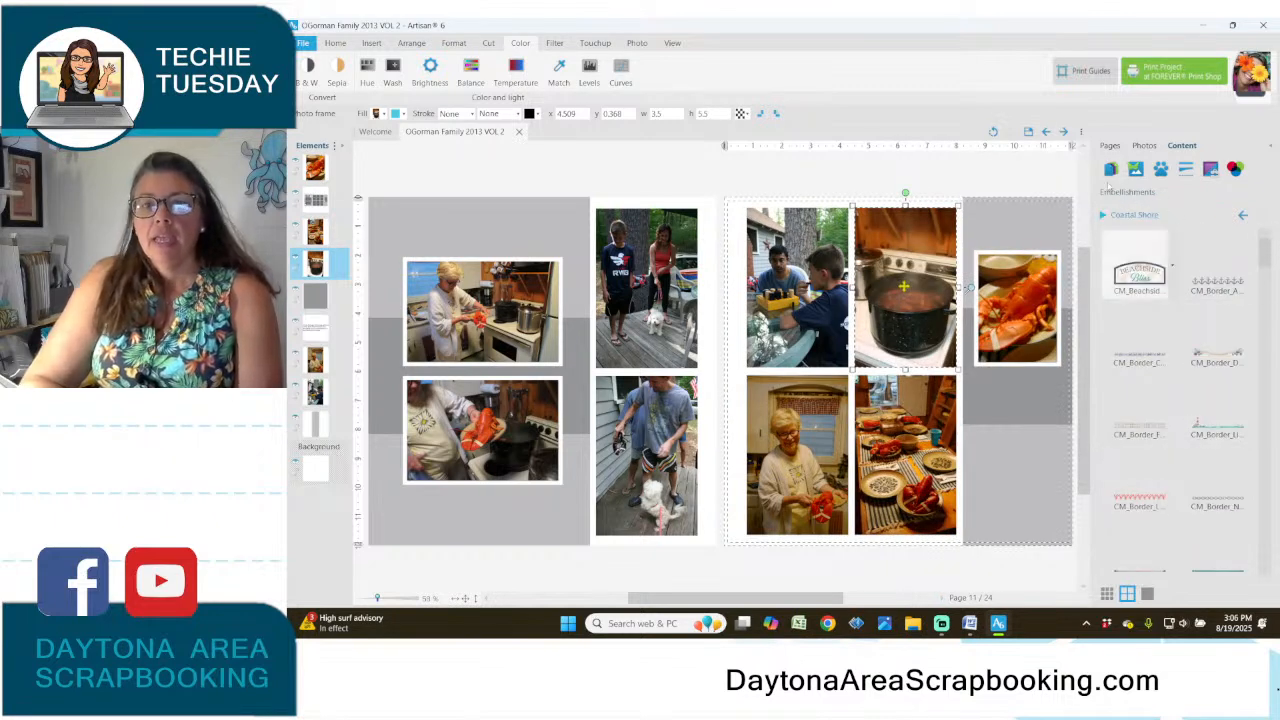
click(1135, 169)
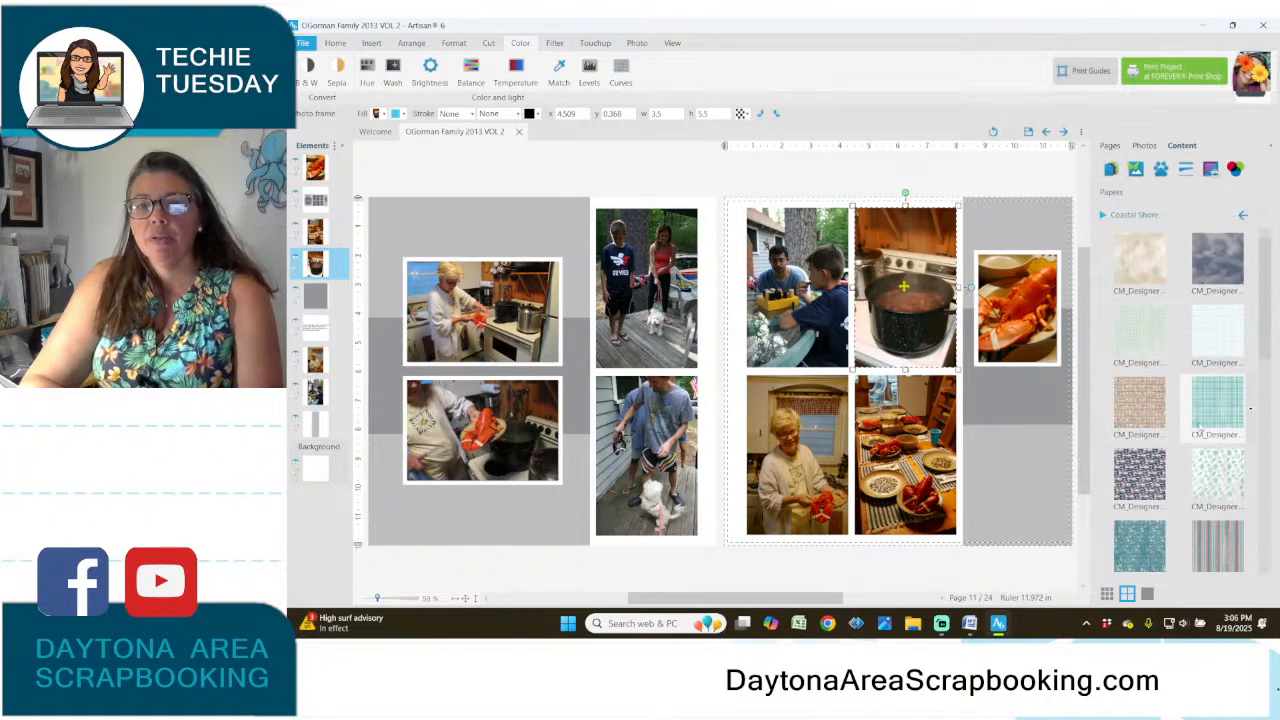
scroll(1250, 265, down, 5)
scroll(1250, 263, down, 3)
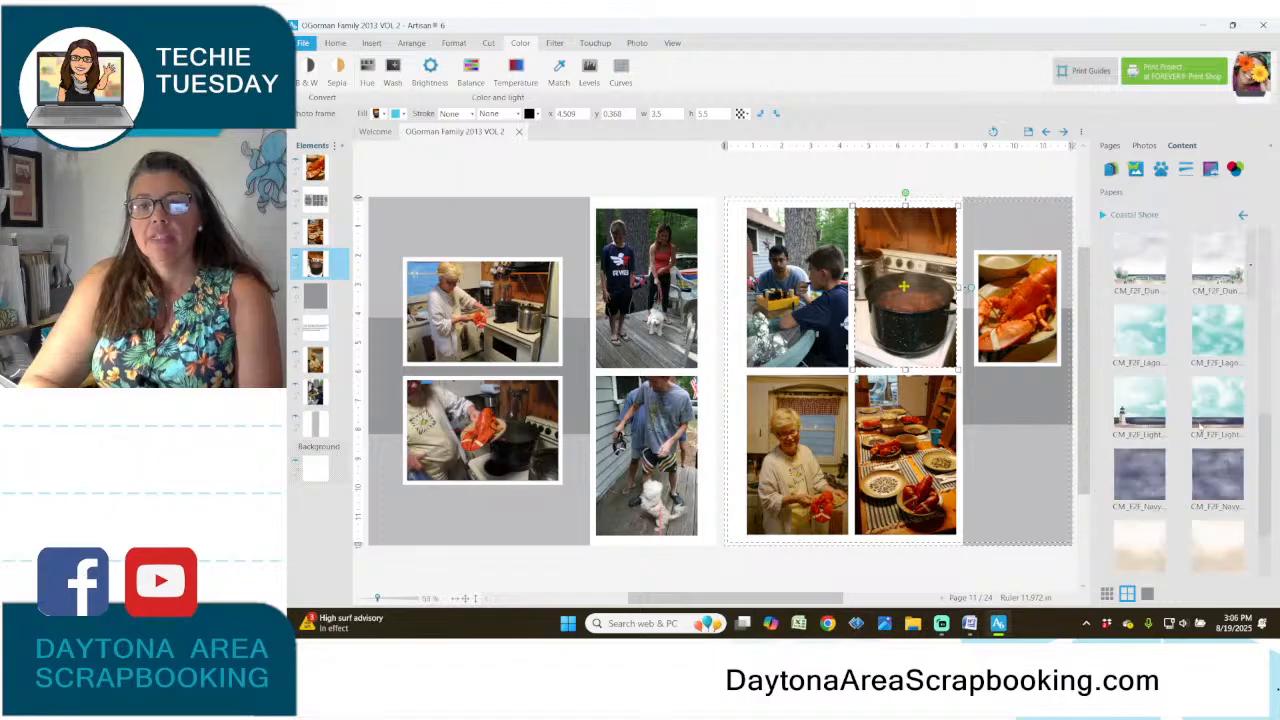
scroll(1200, 426, up, 5)
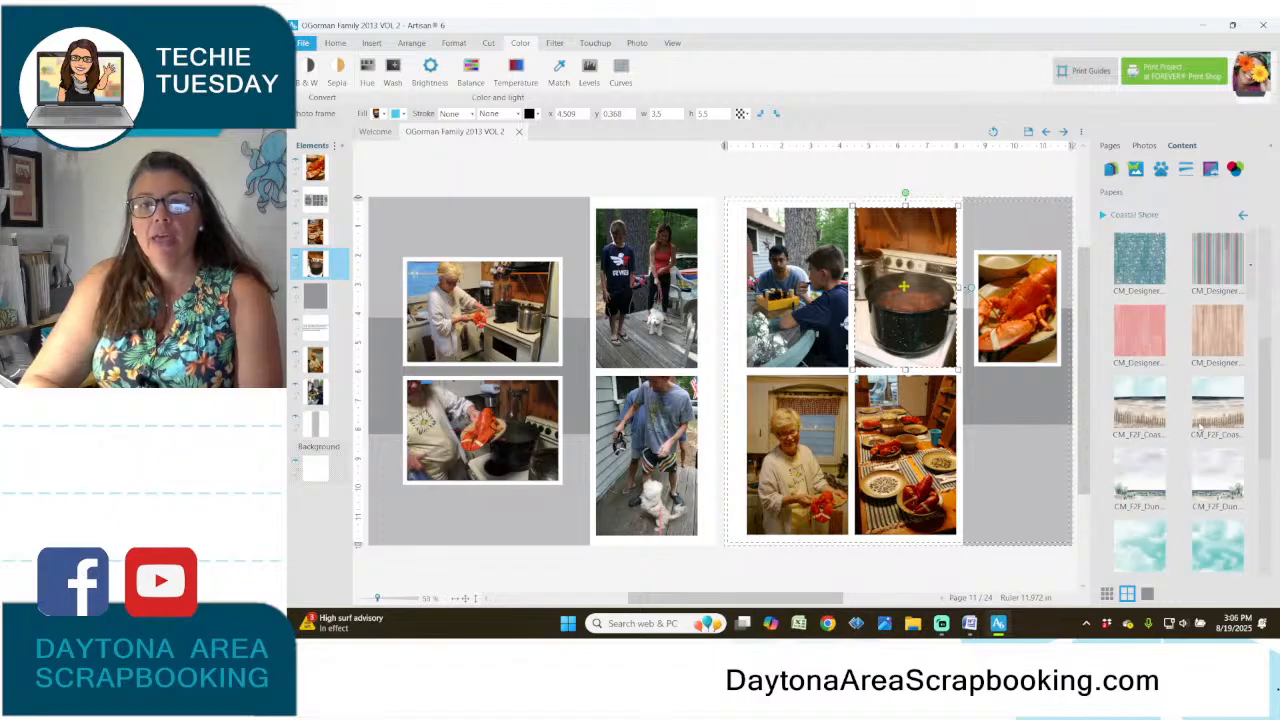
scroll(1200, 426, down, 5)
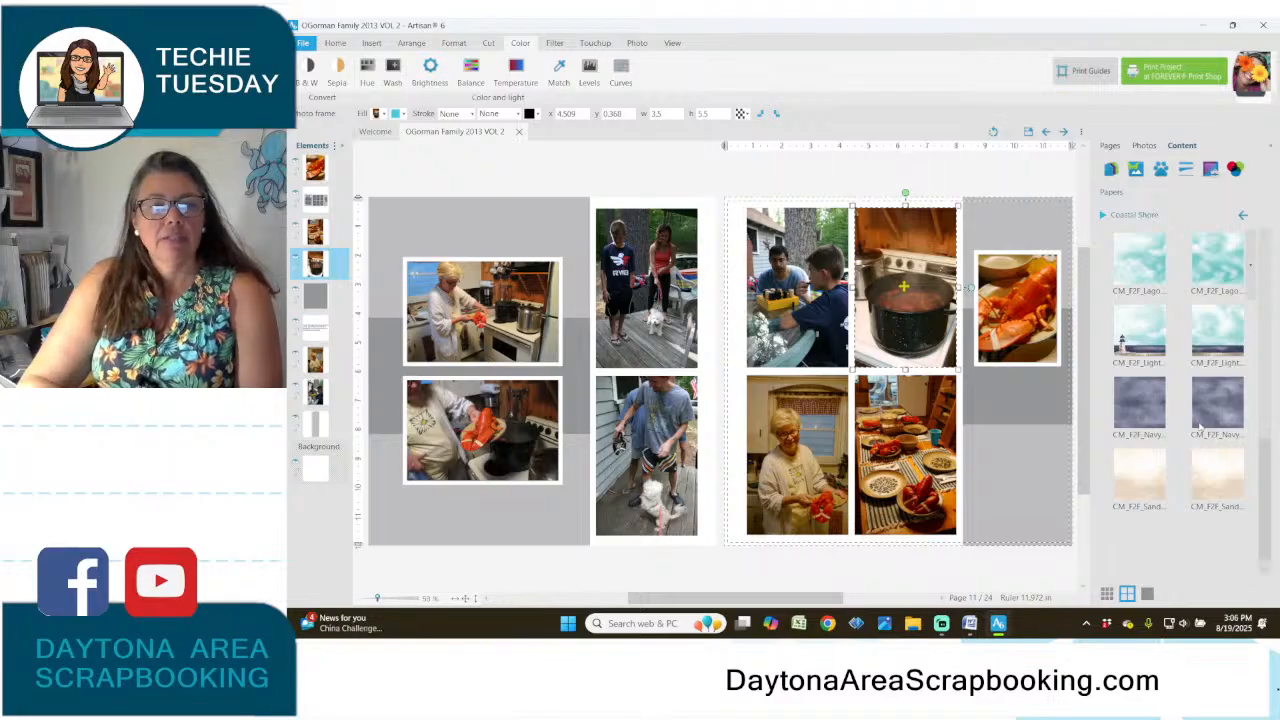
scroll(1200, 426, up, 5)
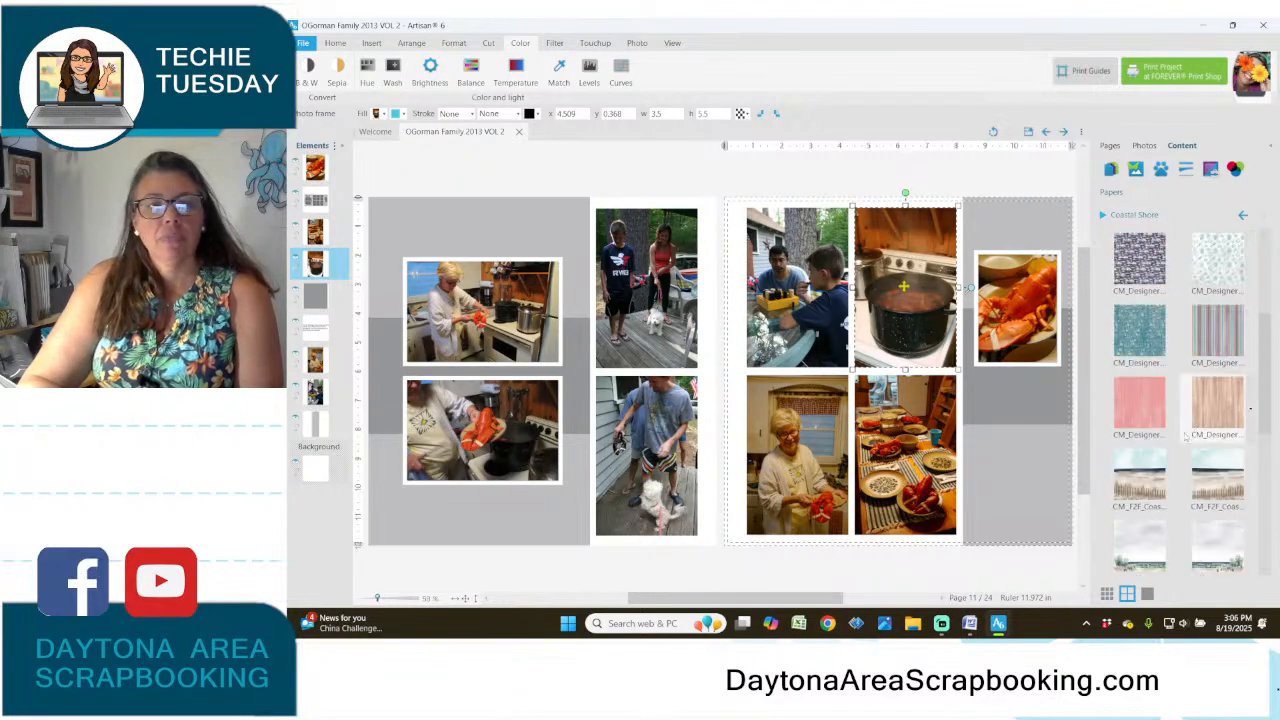
Step: Fill page 11's light grey vertical strip with the tan wood-grain paper from the Coastal Shore kit
click(1000, 471)
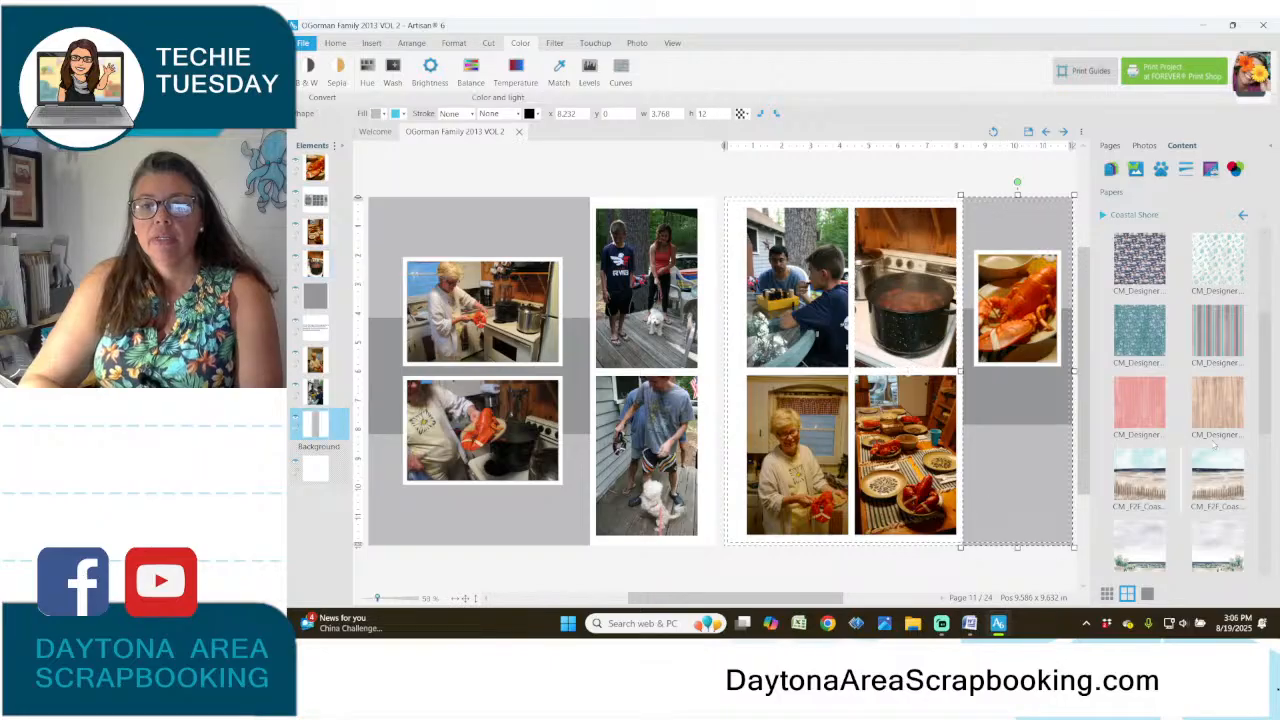
right_click(1218, 405)
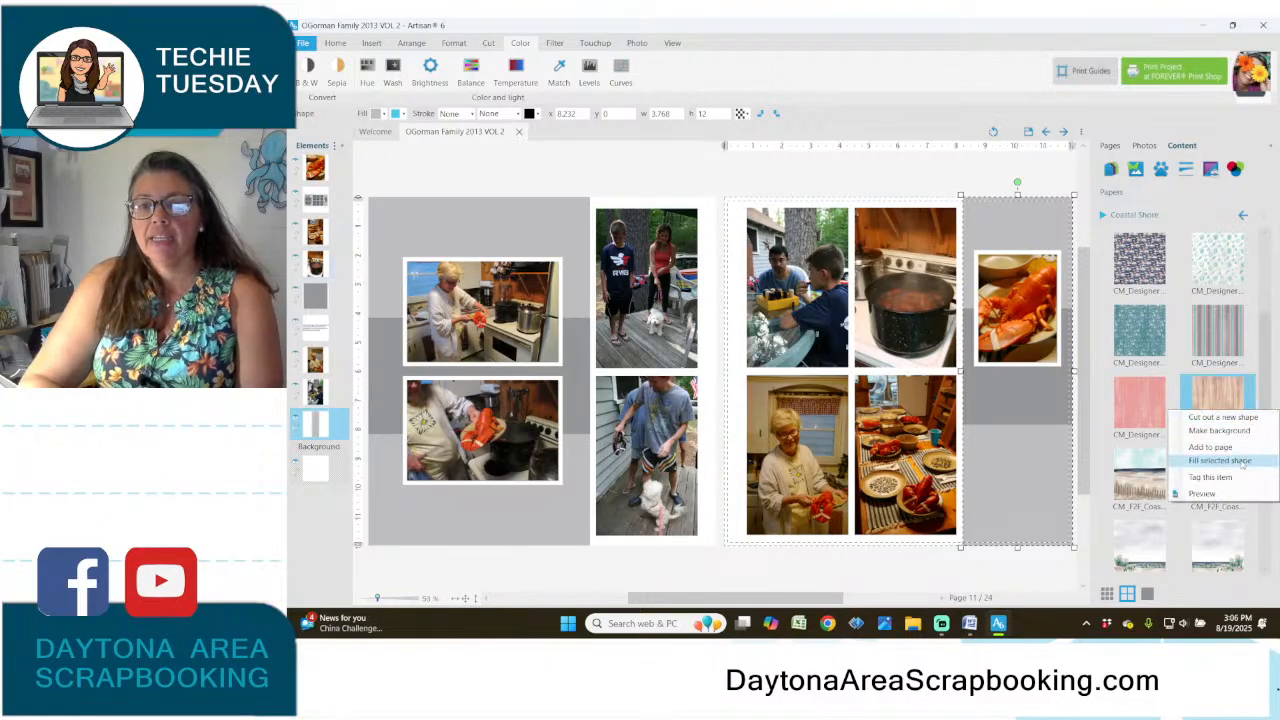
click(1240, 457)
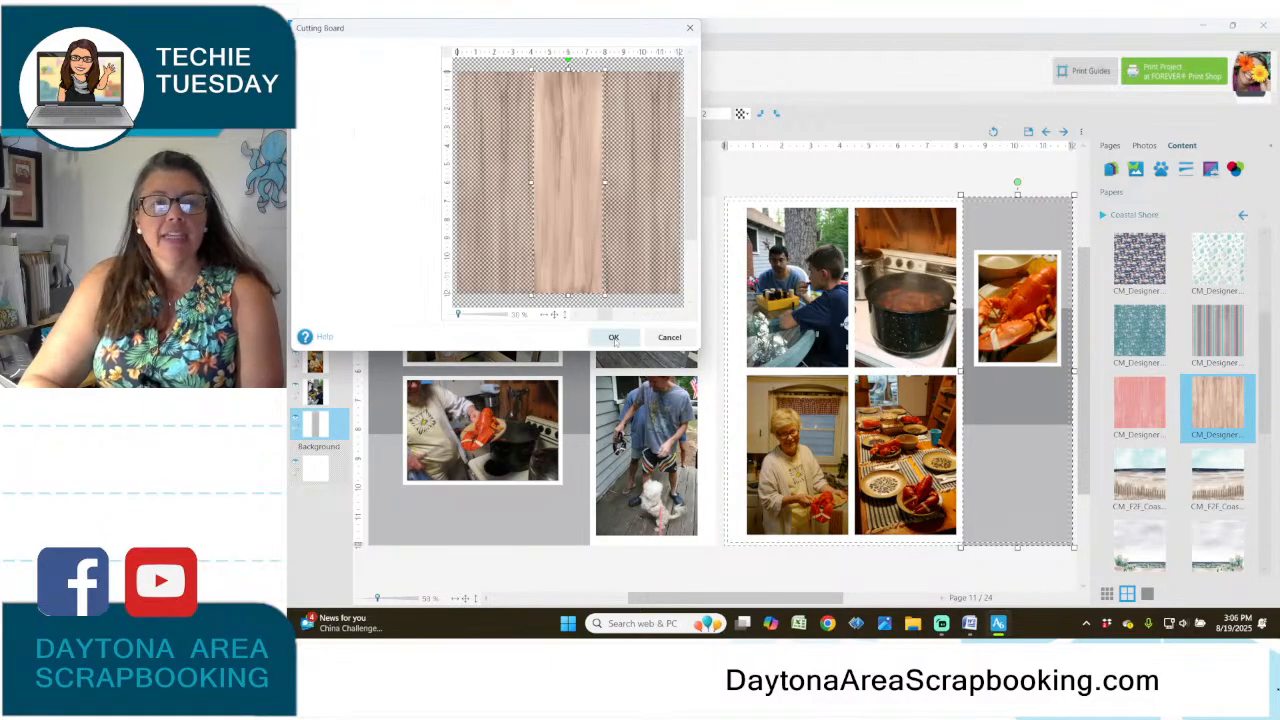
click(614, 337)
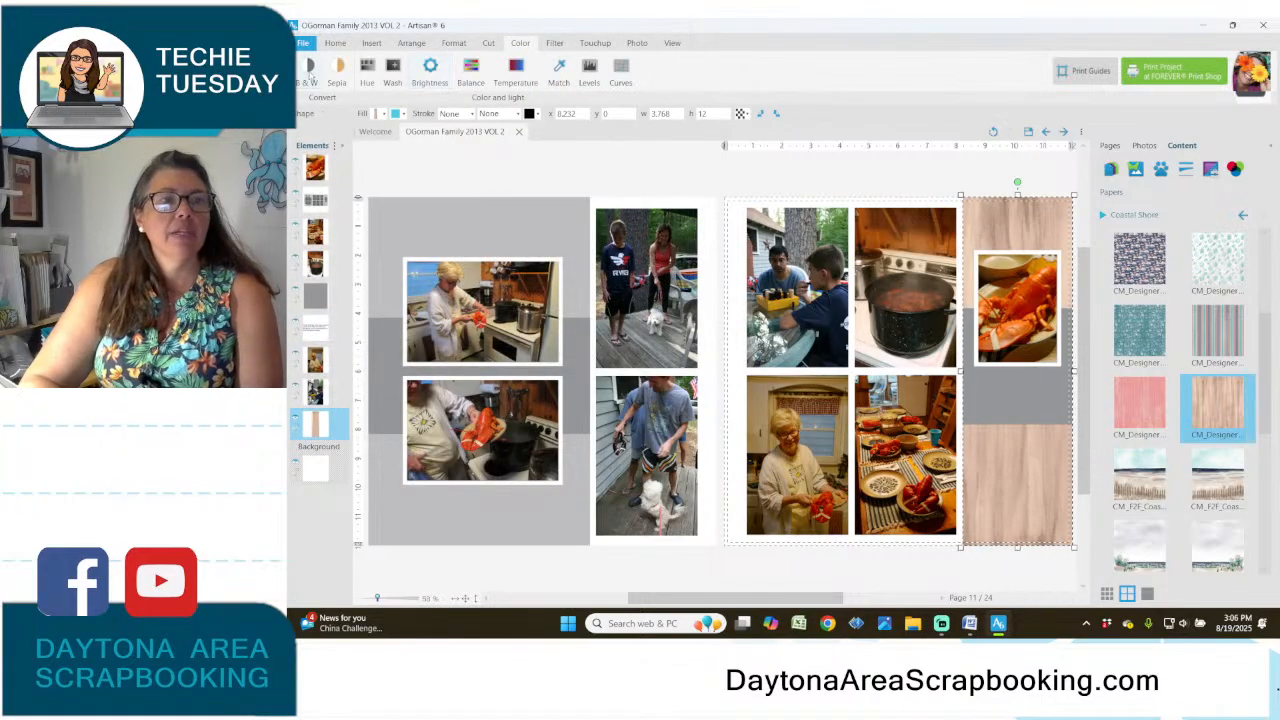
Step: Try the Television black-and-white conversion on page 11's wood-grain strip, and undo it
click(310, 68)
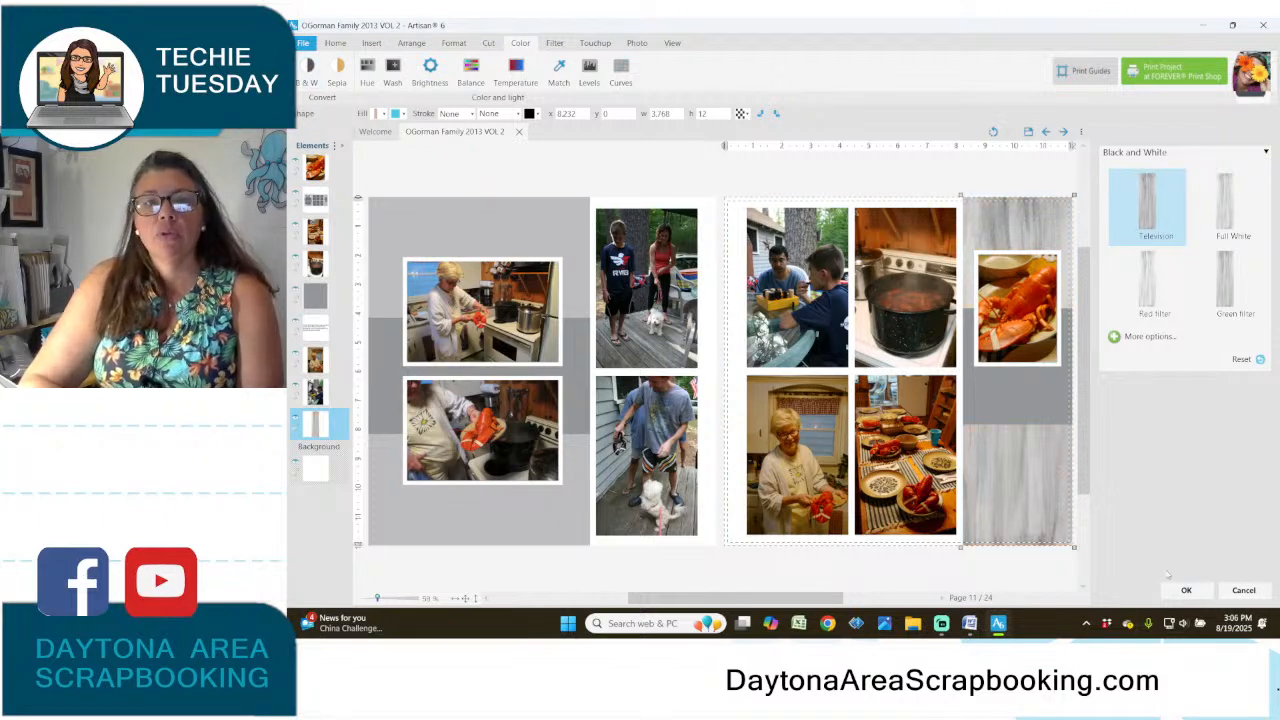
click(1186, 591)
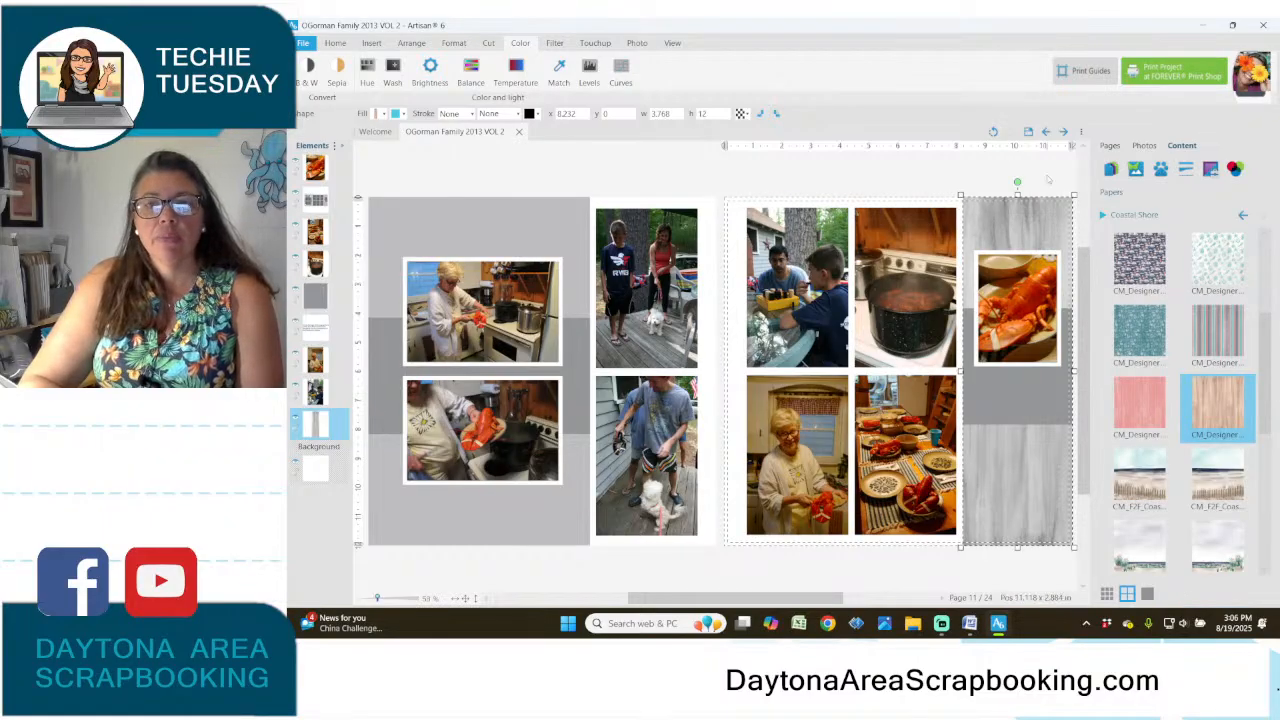
click(994, 132)
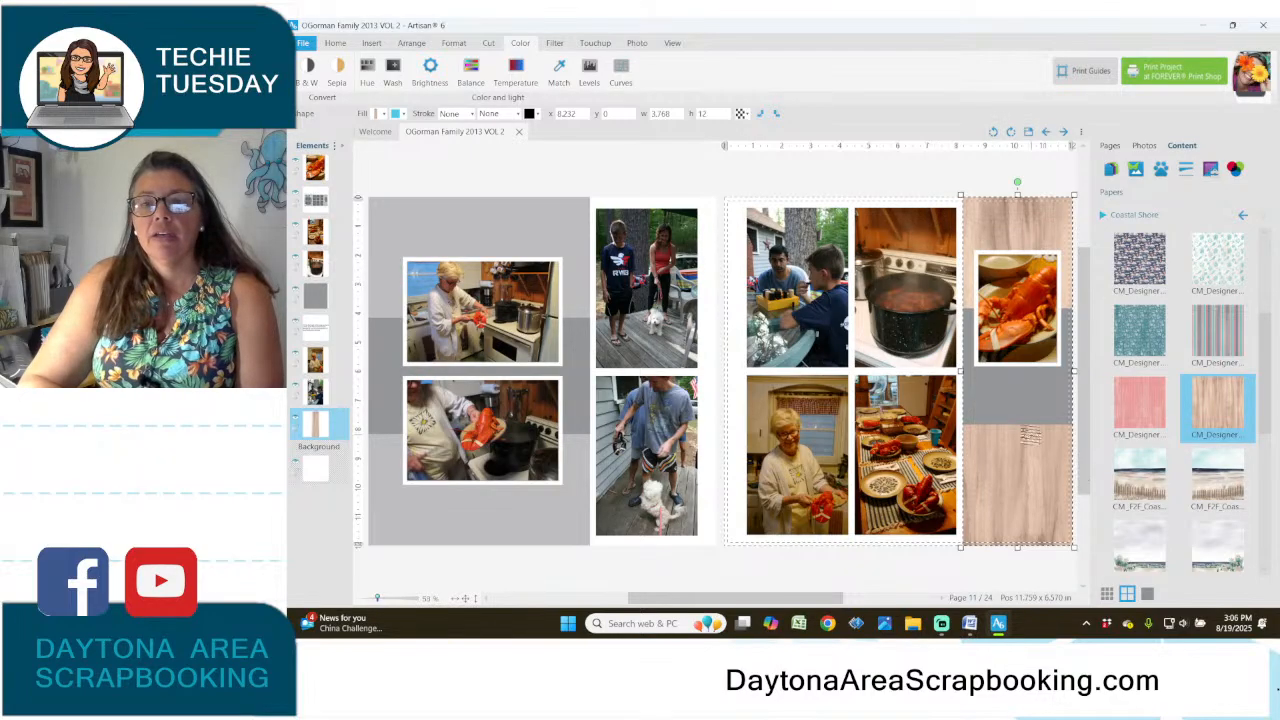
Step: Fill the large light grey panel on page 10 with the same tan wood-grain paper
click(440, 234)
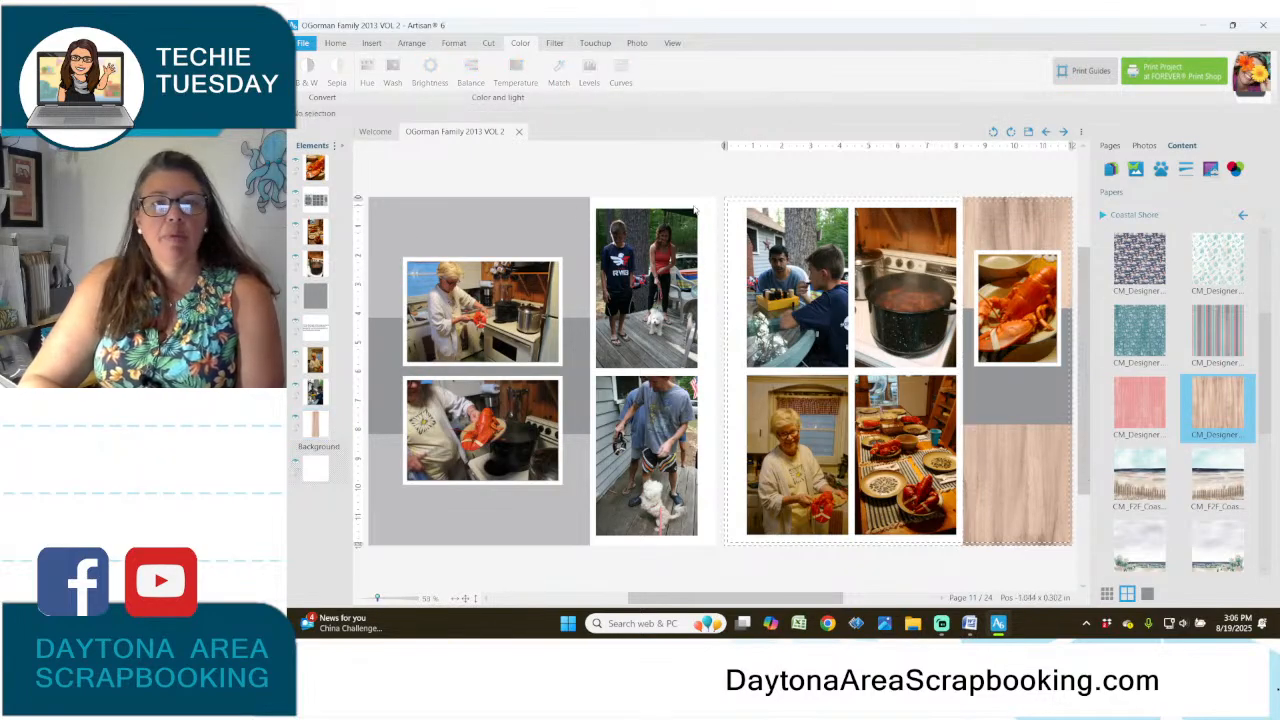
click(531, 216)
click(535, 222)
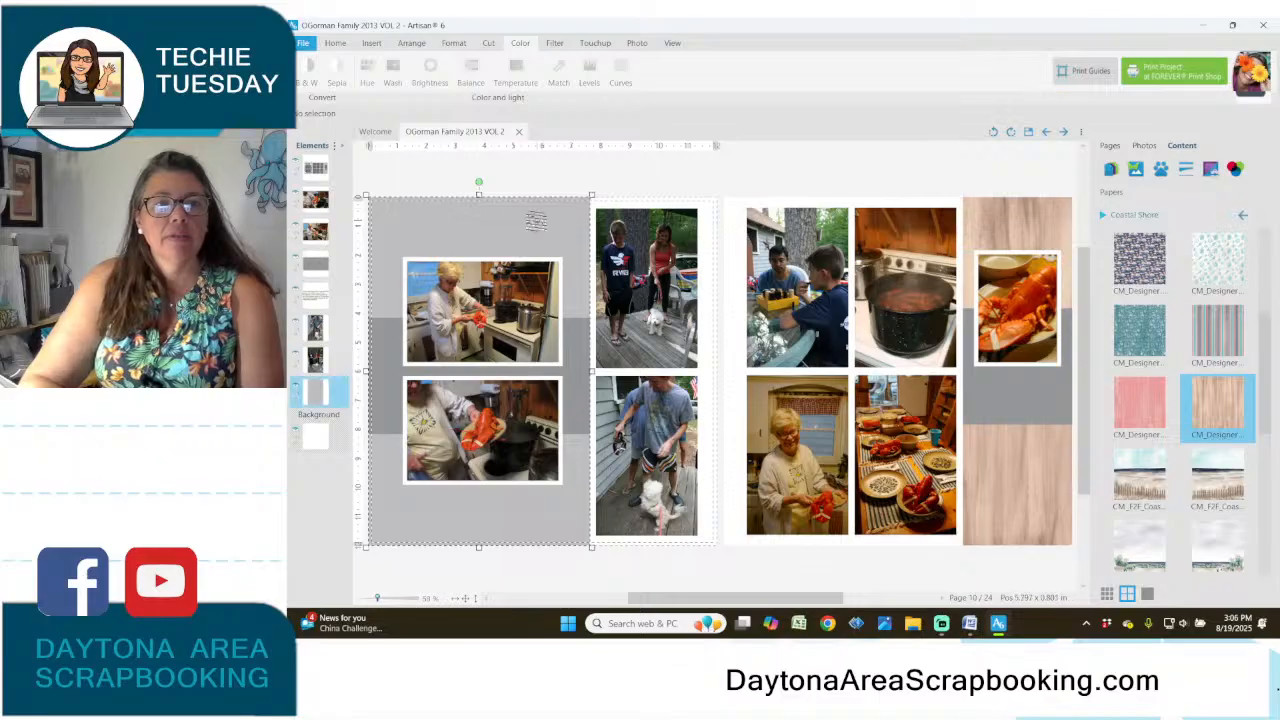
right_click(1252, 412)
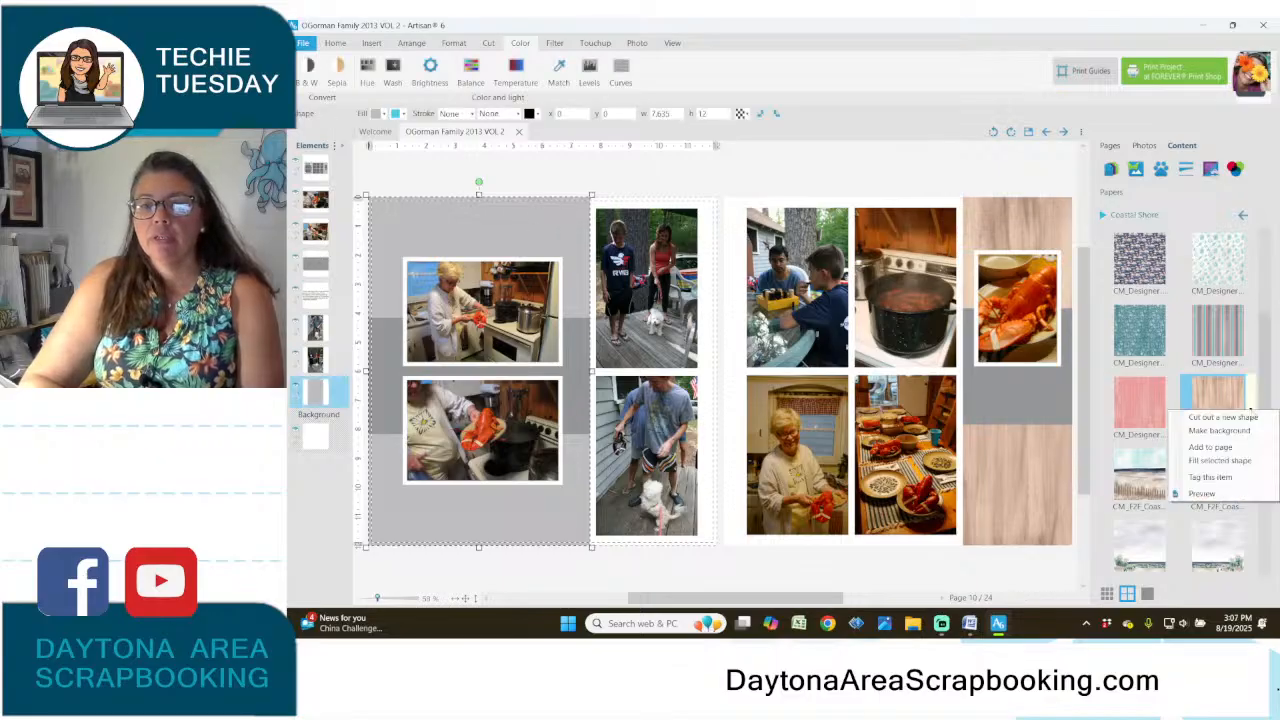
click(1246, 462)
click(607, 338)
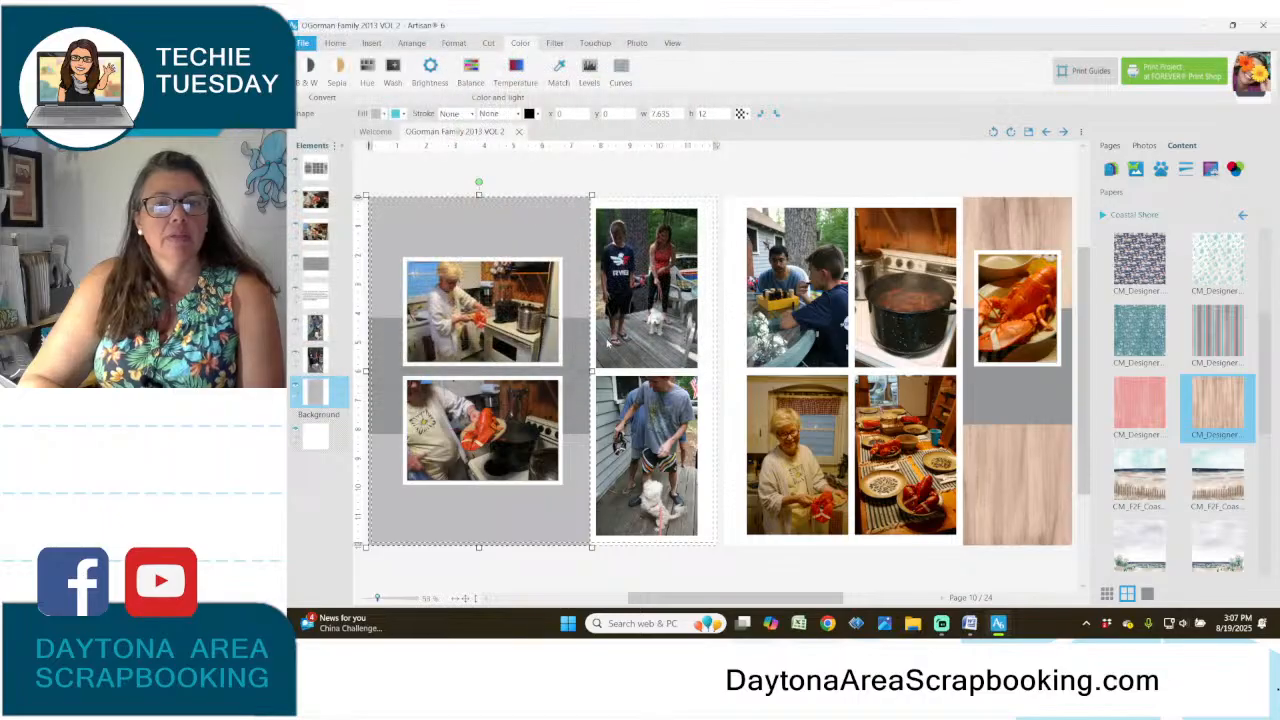
Step: Fill page 10's dark grey band with the red striped paper, rotating the cutout a quarter turn so the stripes run horizontally
click(378, 400)
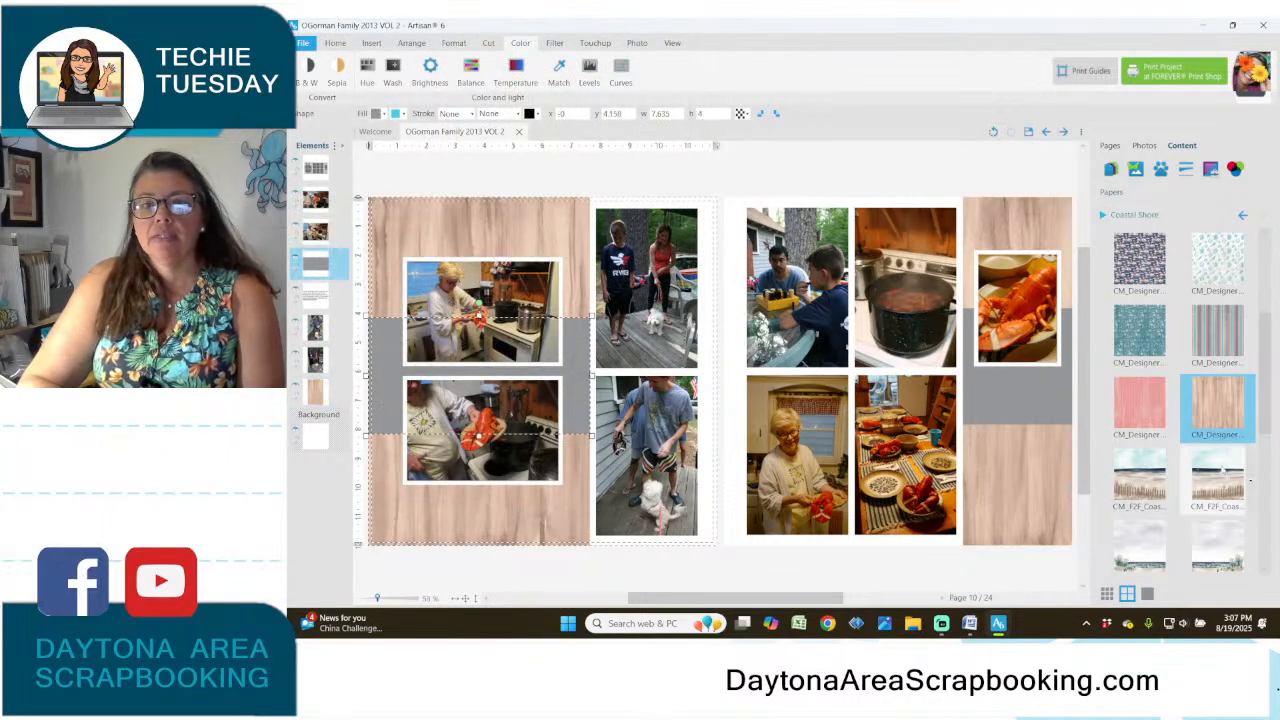
scroll(1216, 478, down, 3)
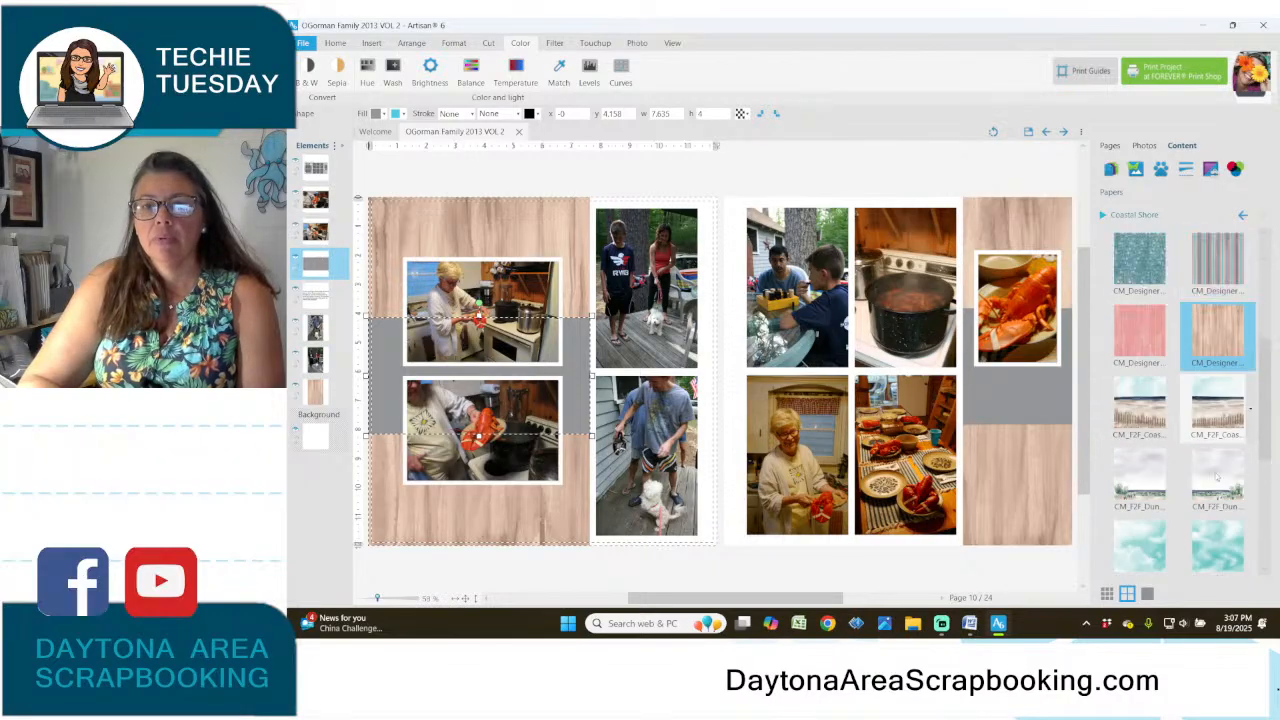
scroll(1250, 450, down, 5)
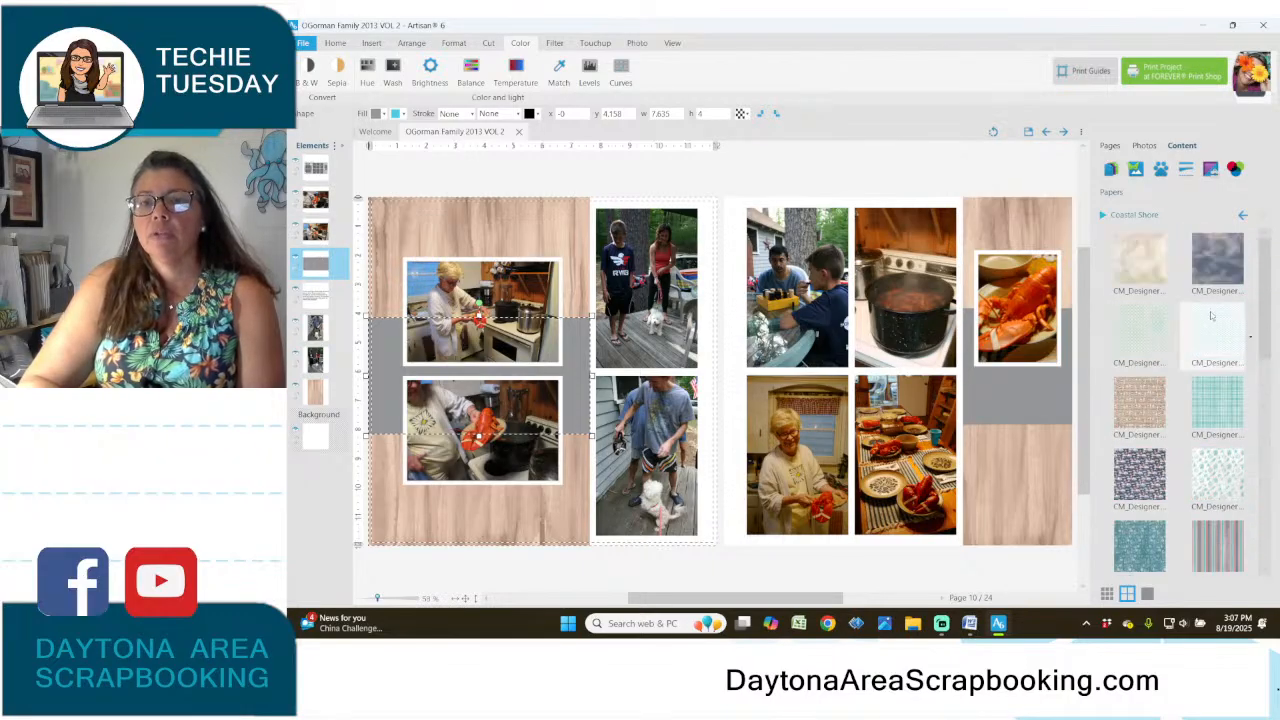
scroll(1196, 537, down, 5)
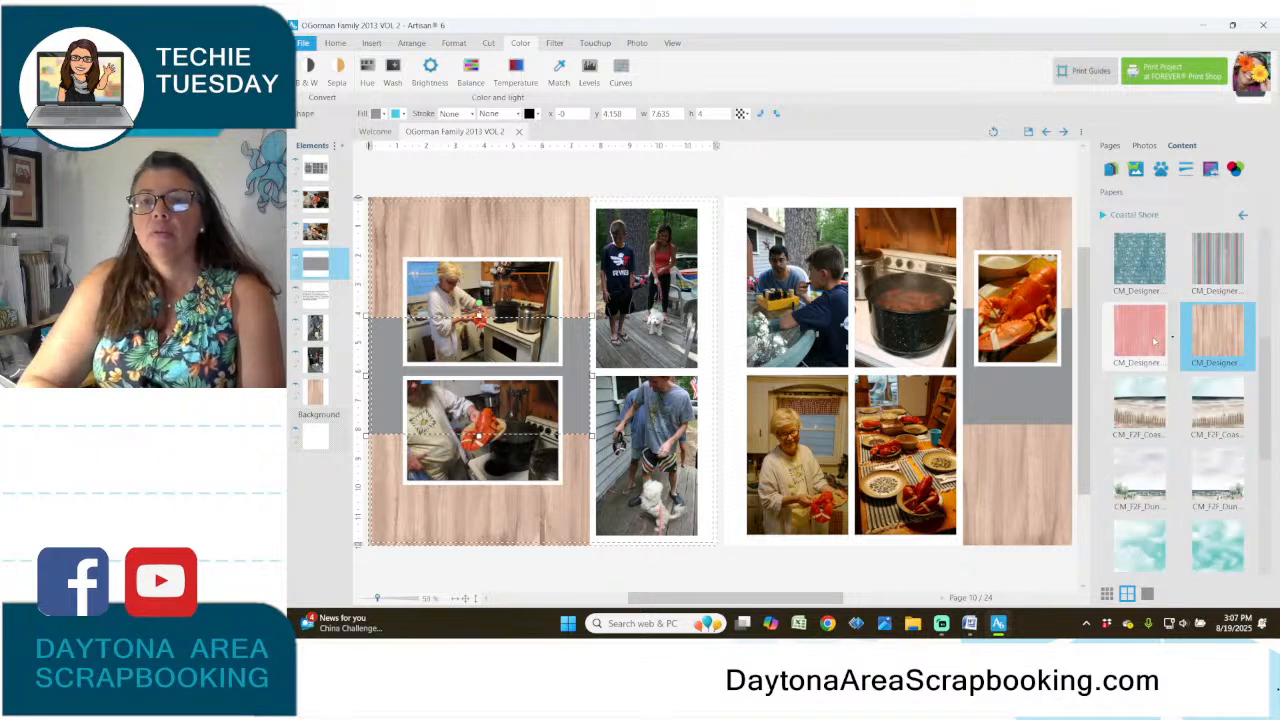
right_click(1162, 340)
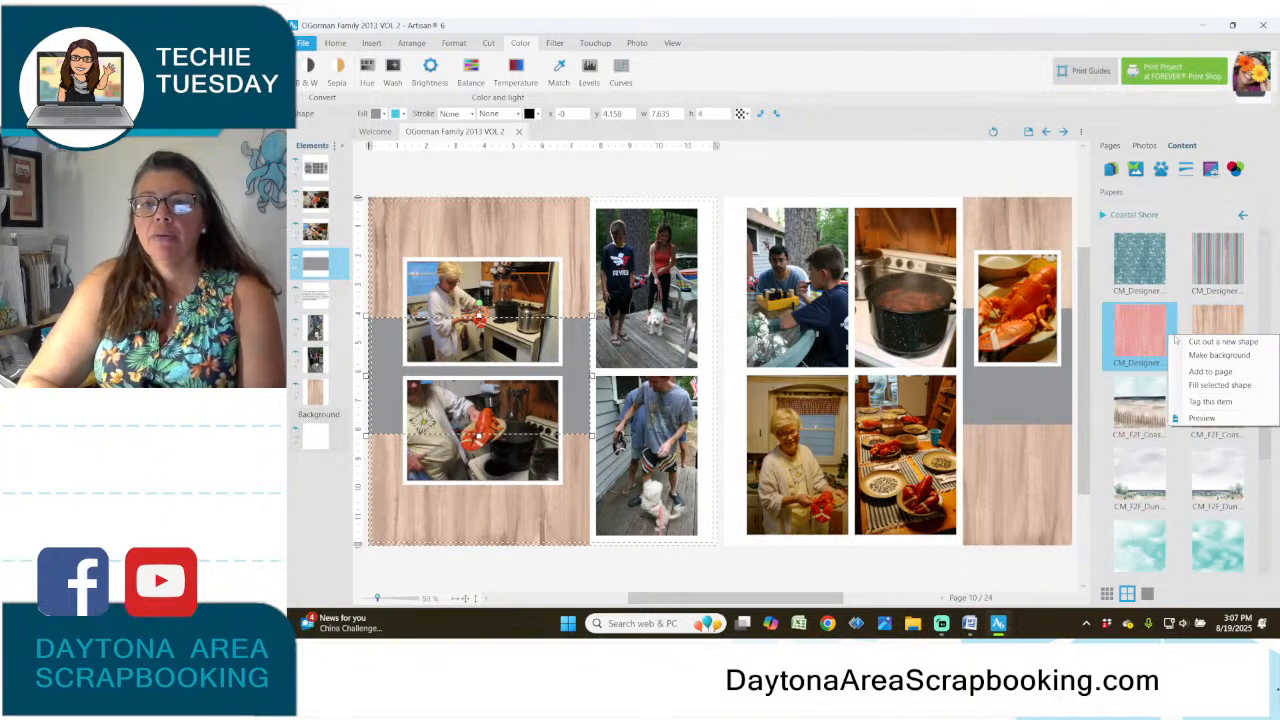
click(1205, 385)
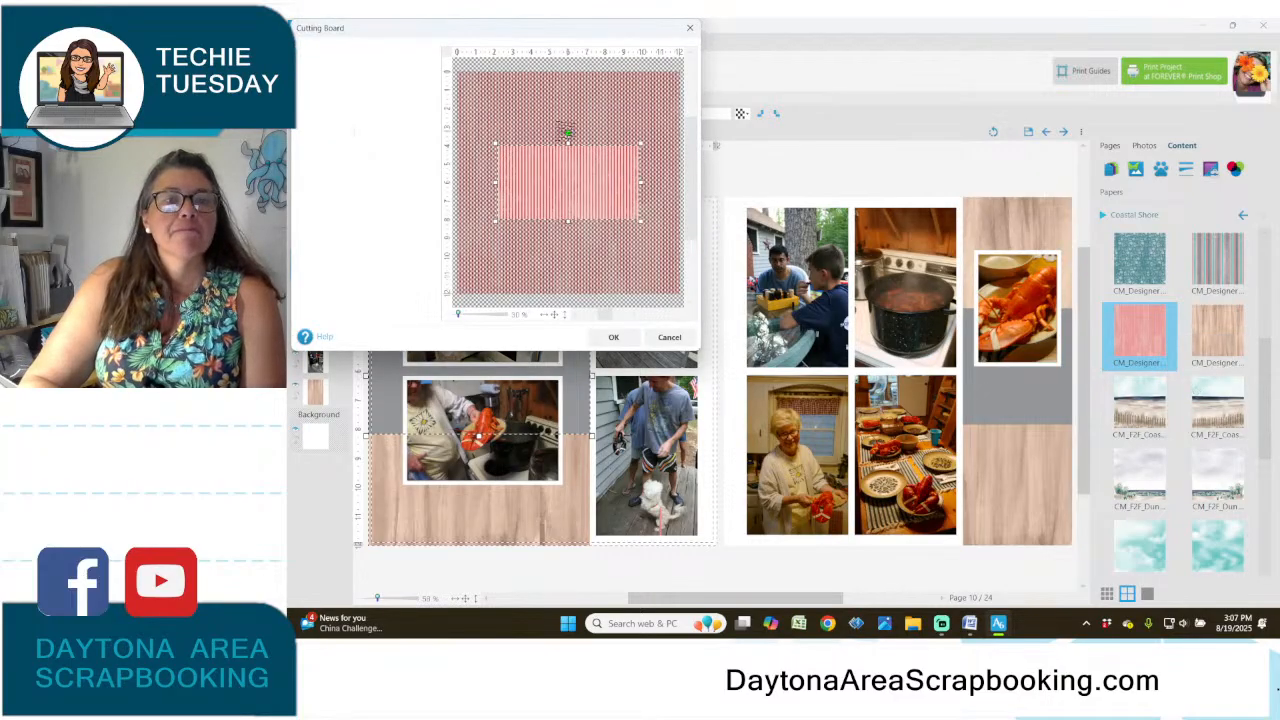
drag(566, 131, 631, 181)
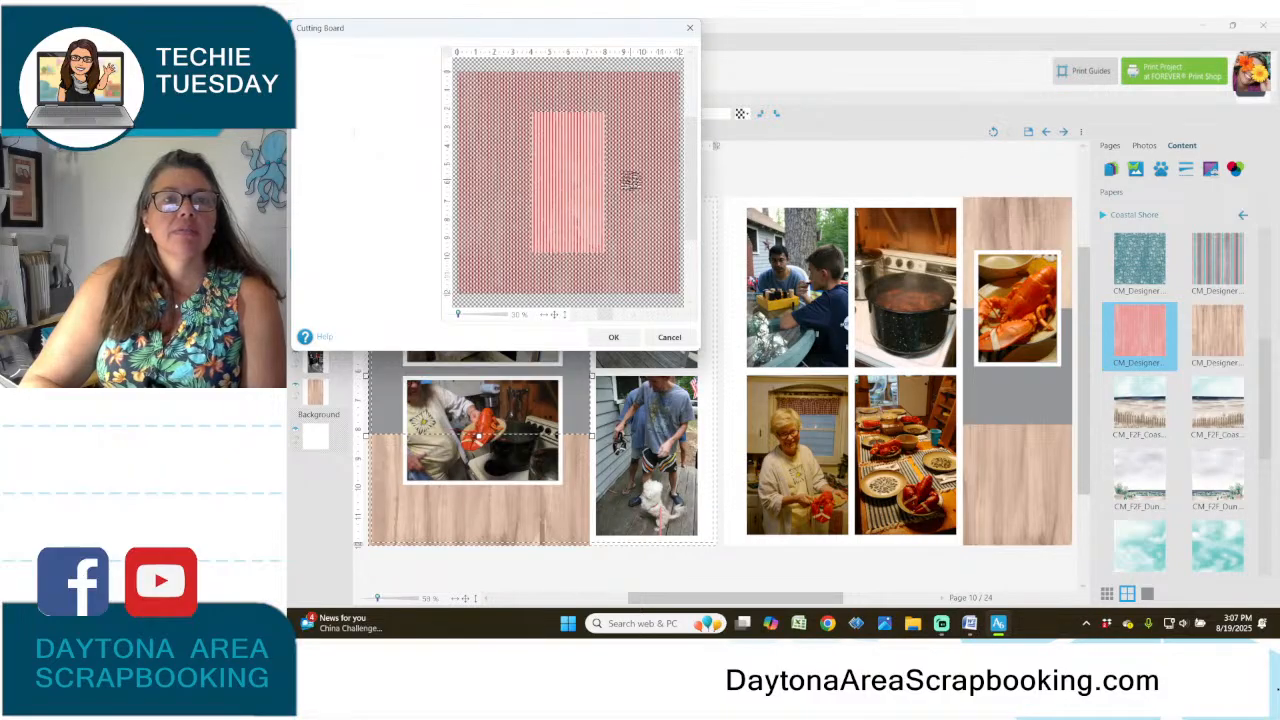
click(613, 337)
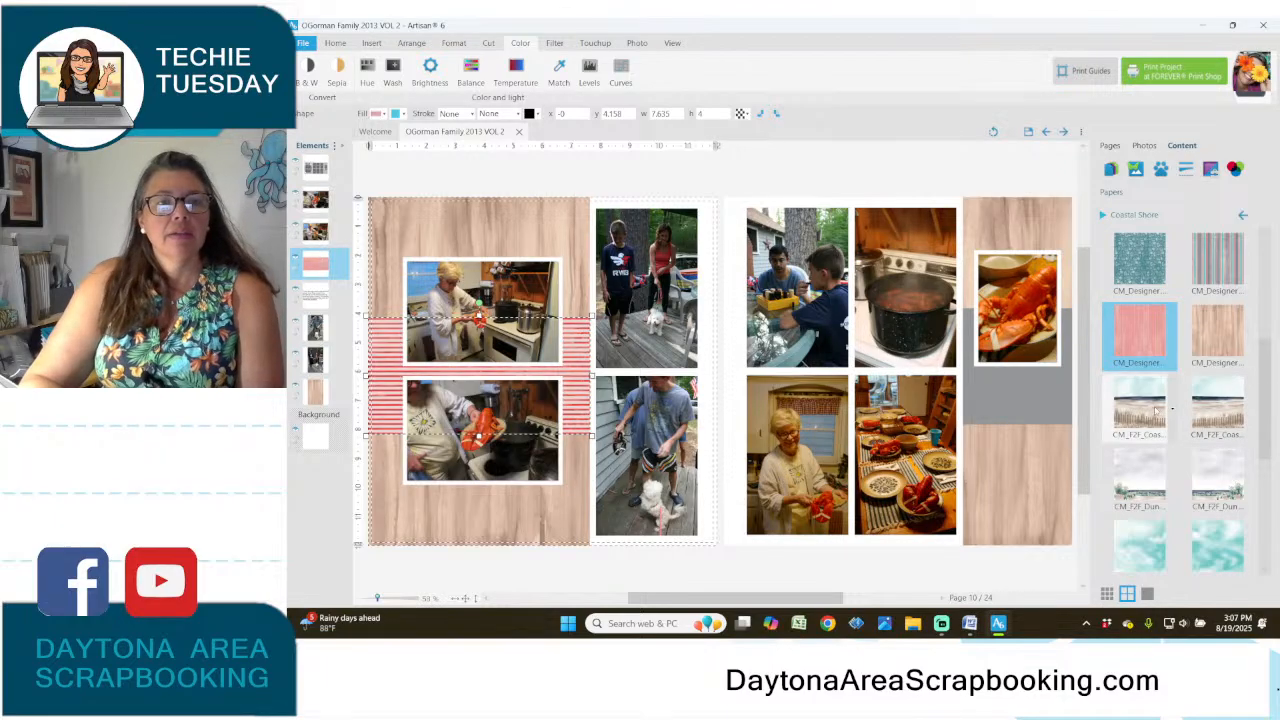
Step: Fill page 11's dark grey block below the lobster photo with the red striped paper, rotated so the stripes run horizontally
click(1044, 404)
click(1043, 403)
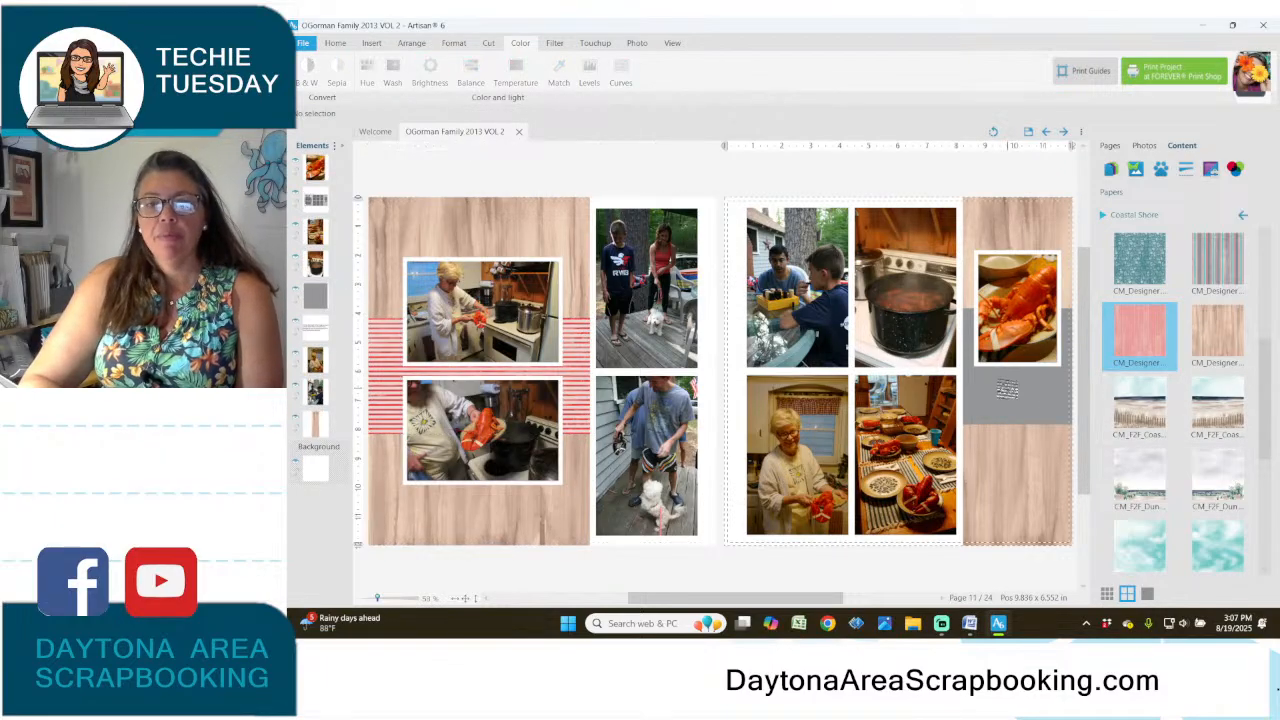
right_click(1174, 340)
click(1194, 387)
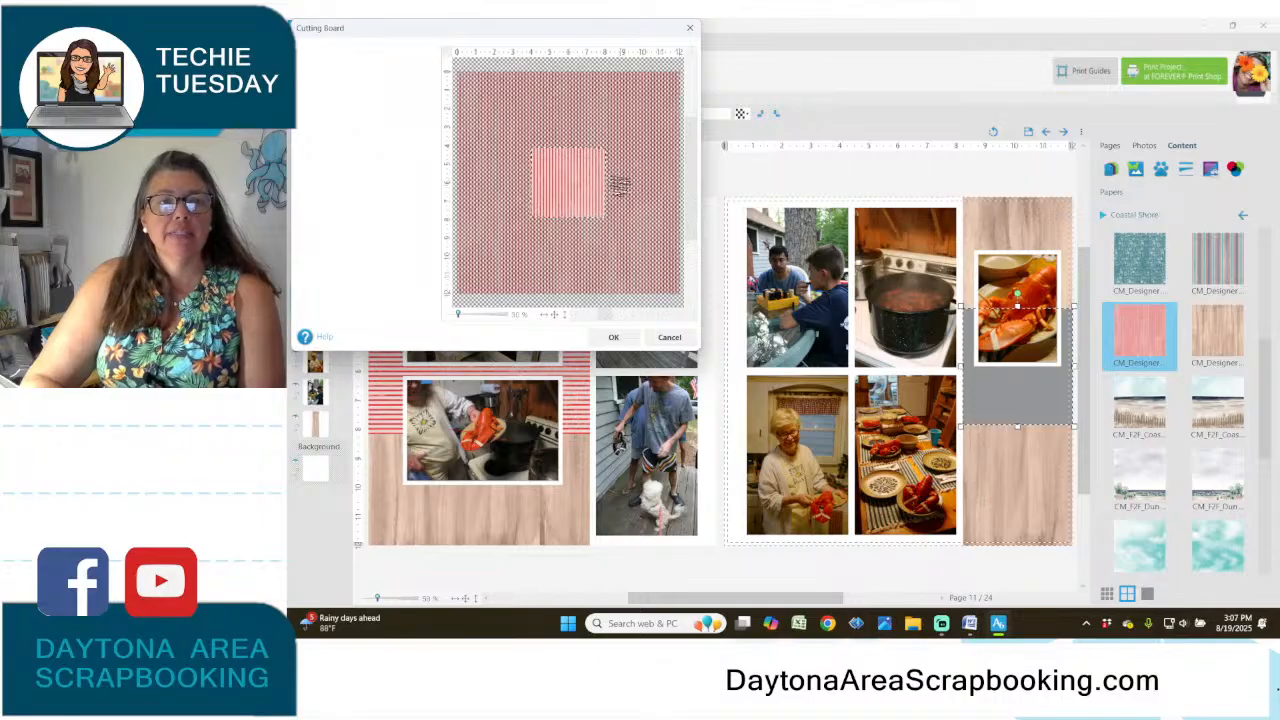
drag(620, 184, 652, 182)
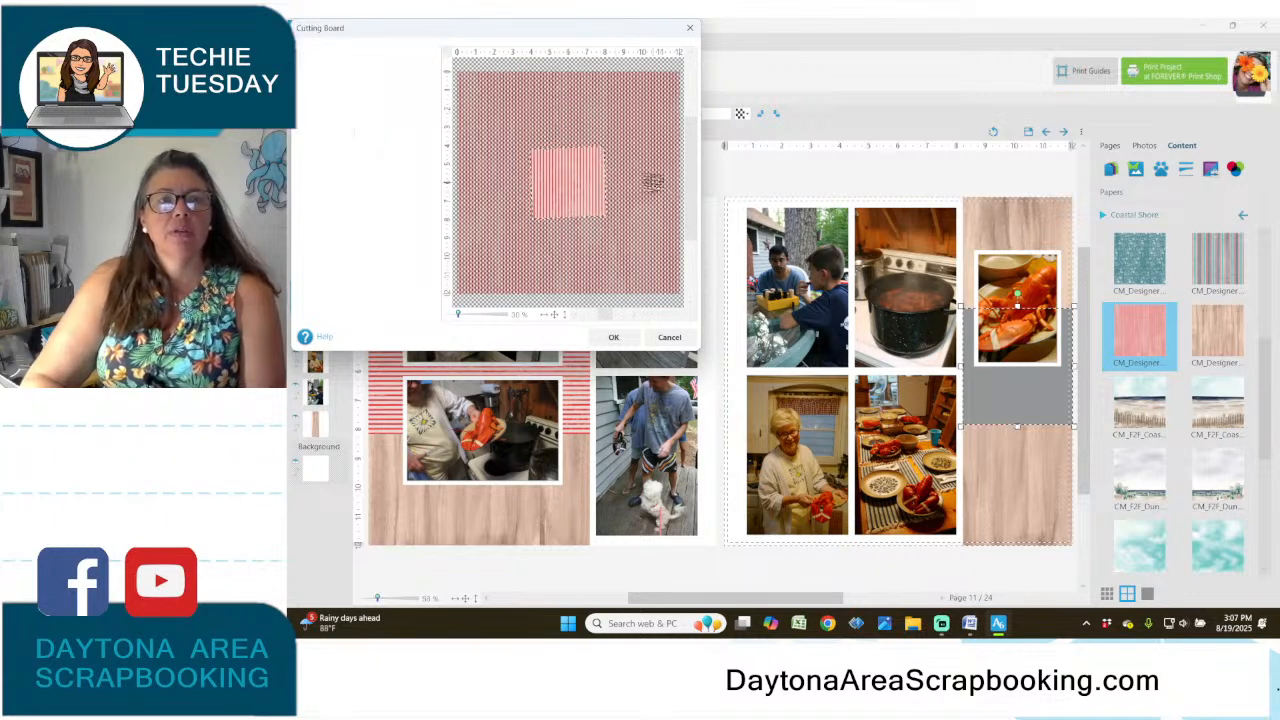
click(613, 337)
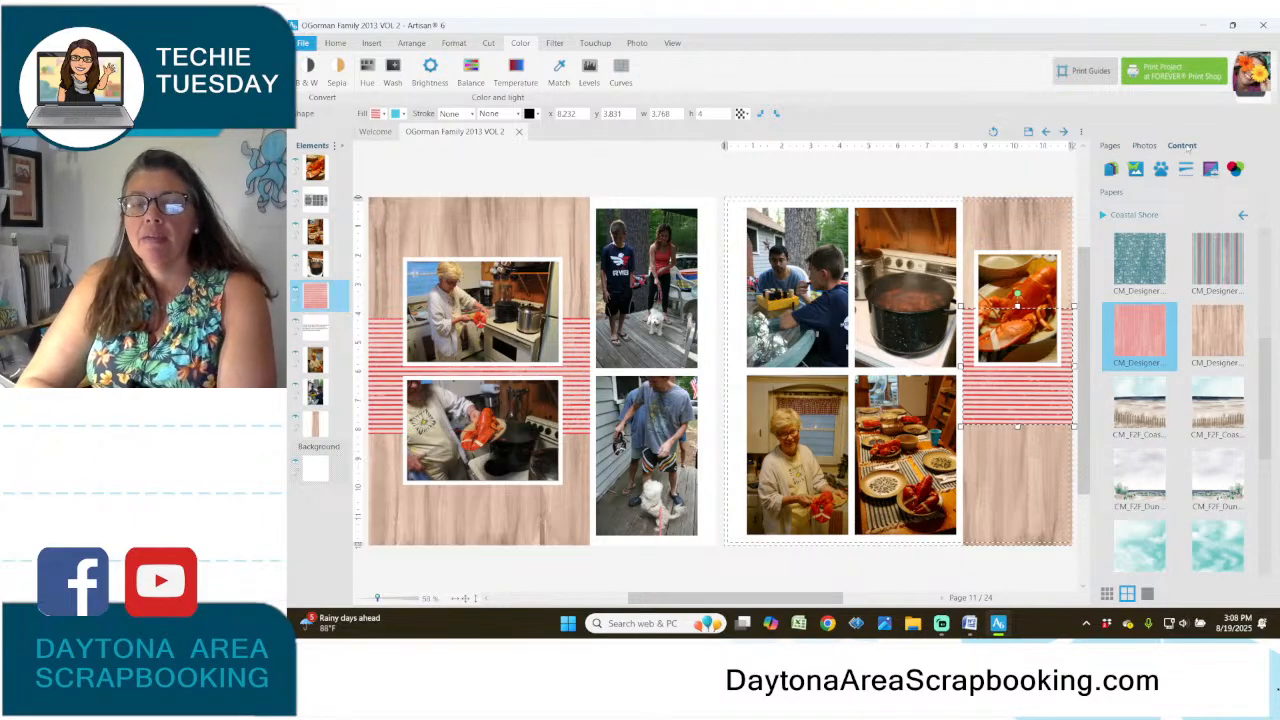
Step: Add the red lobster border from the Coastal Shore embellishments to page 11, across the lower-row photos
click(1160, 168)
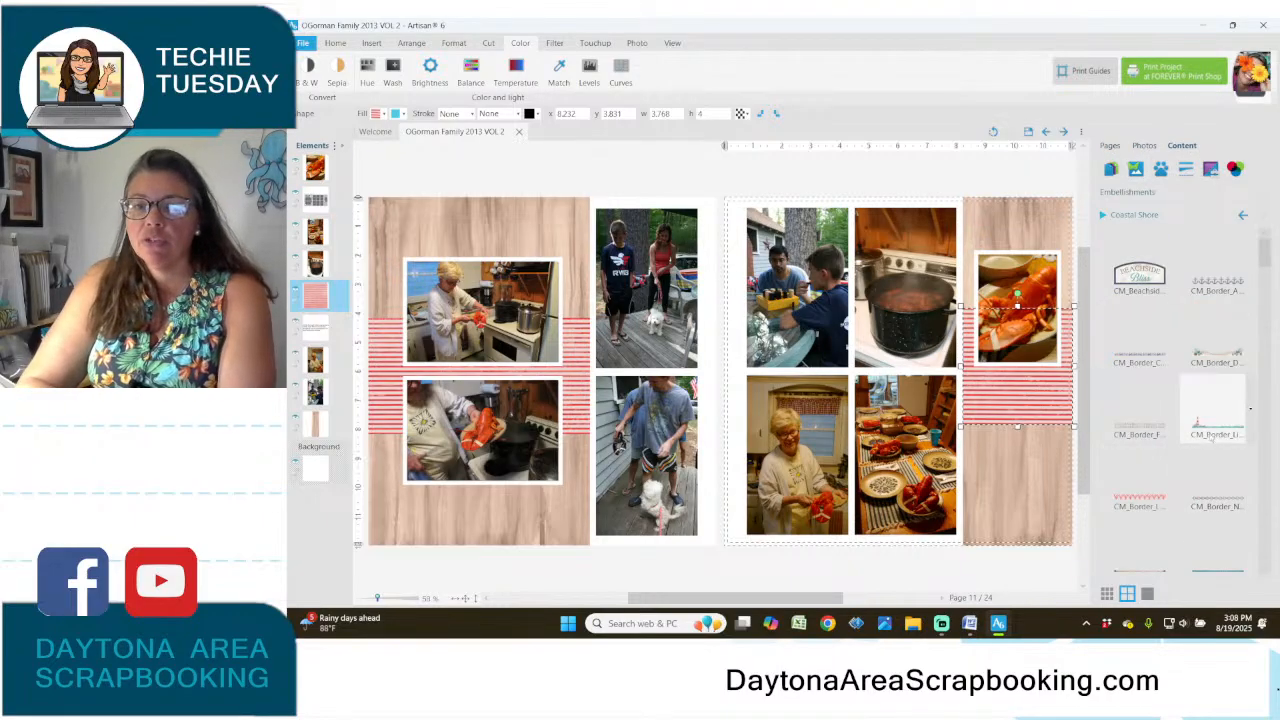
scroll(1174, 526, down, 1)
drag(1140, 340, 1075, 457)
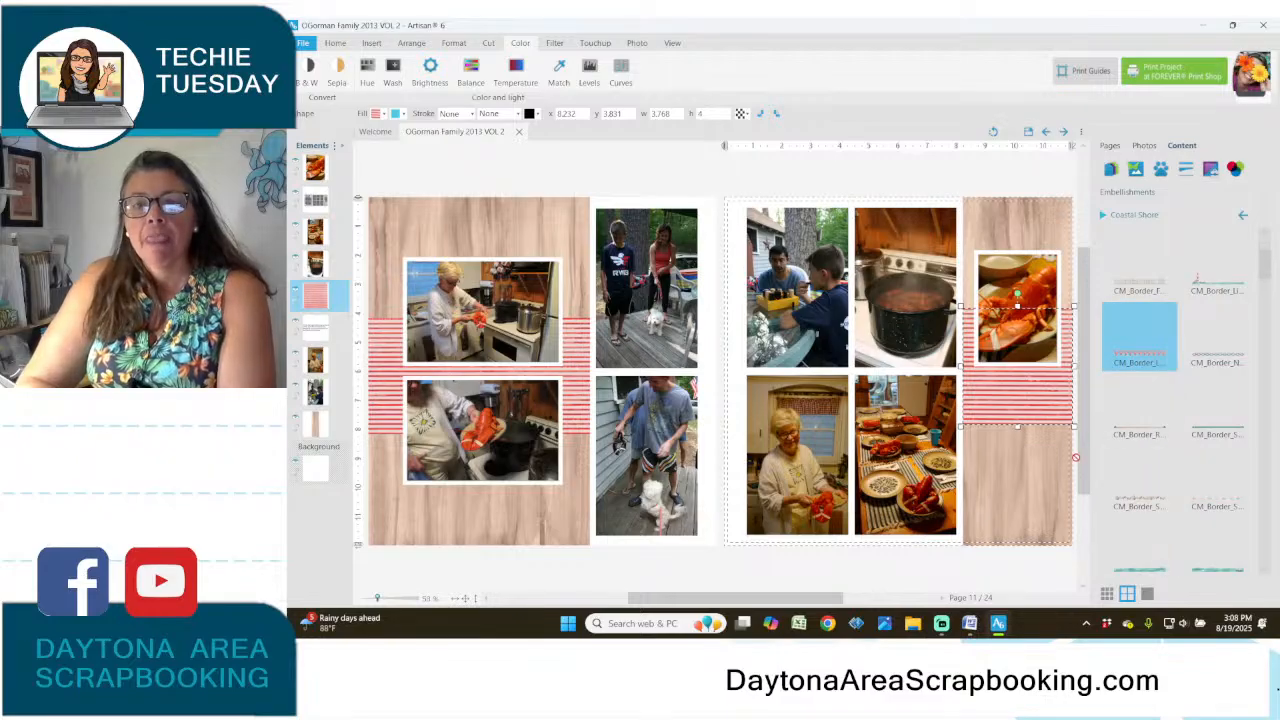
drag(982, 551, 769, 435)
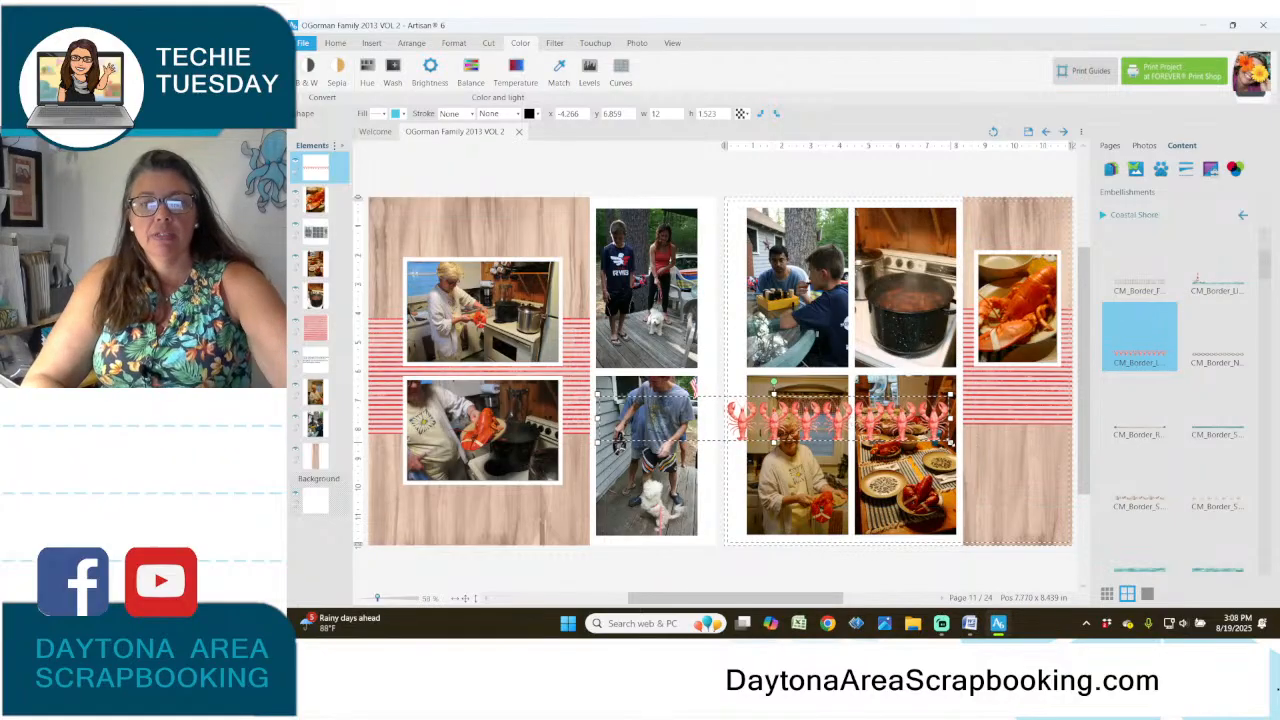
Step: Enlarge the lobster border to about 41 by 5.2 inches and move it across the lower half of page 10
drag(951, 441, 1045, 545)
drag(993, 469, 478, 426)
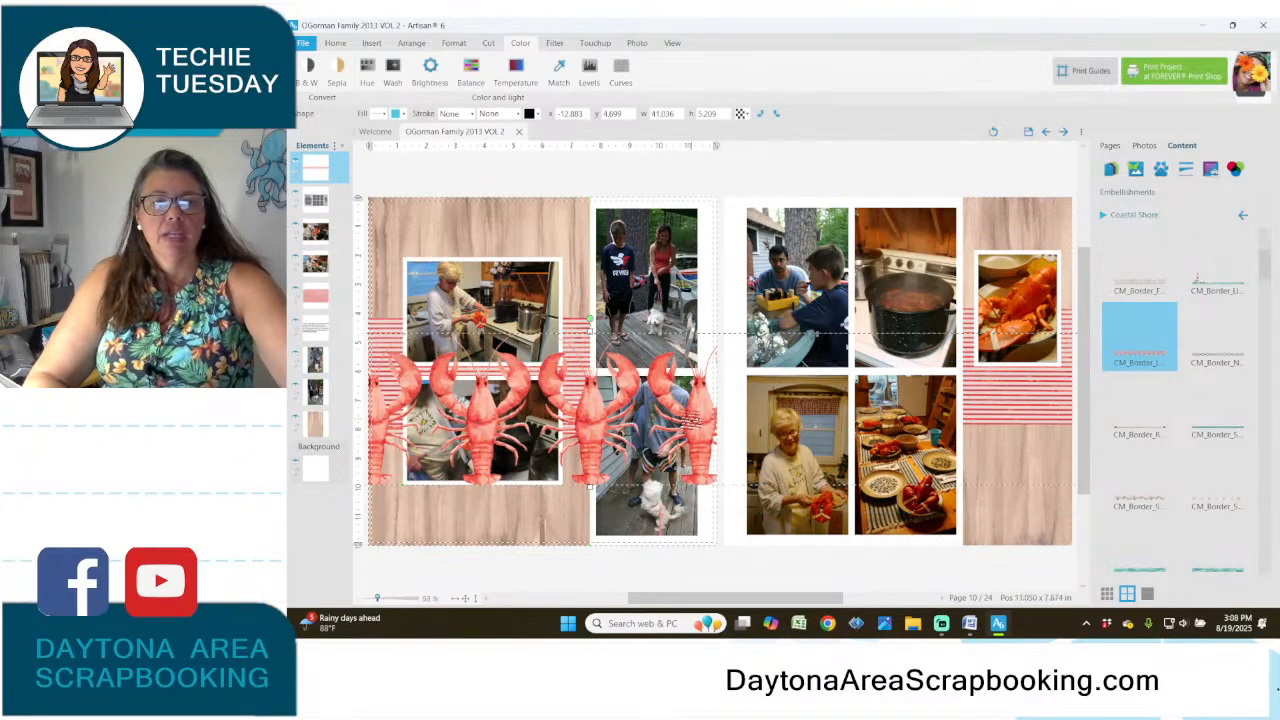
drag(688, 418, 470, 424)
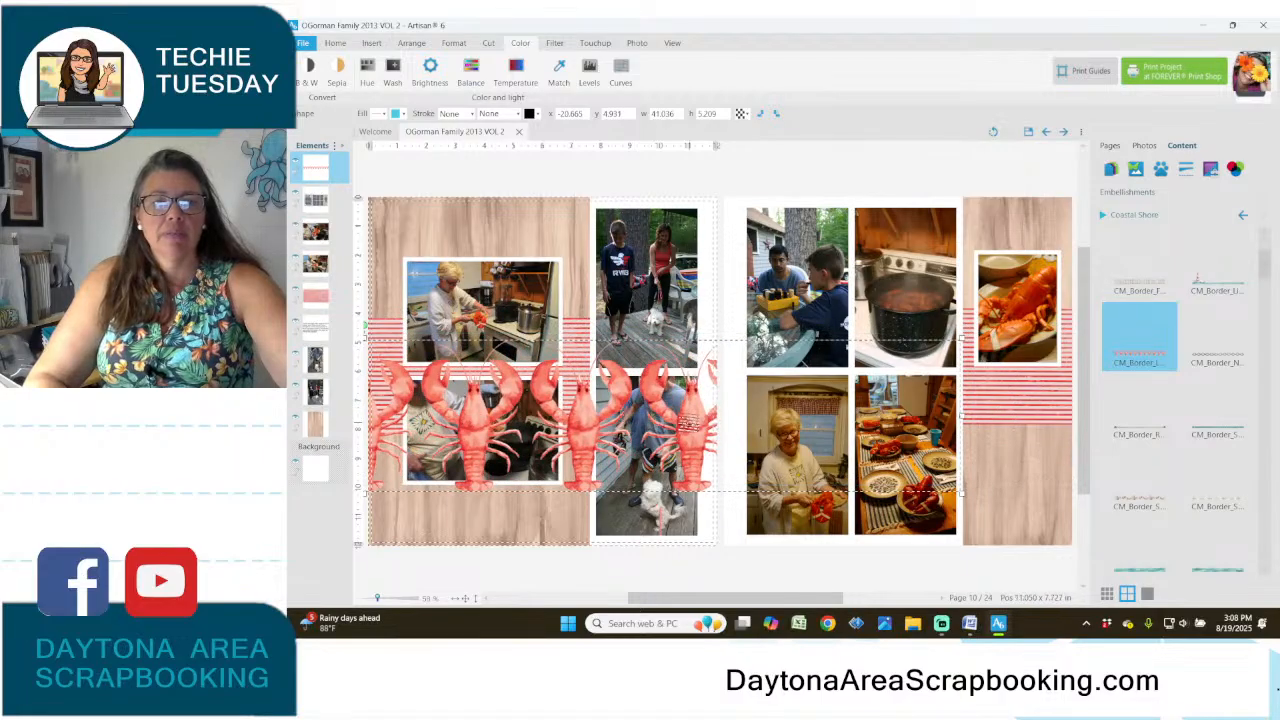
drag(688, 422, 657, 420)
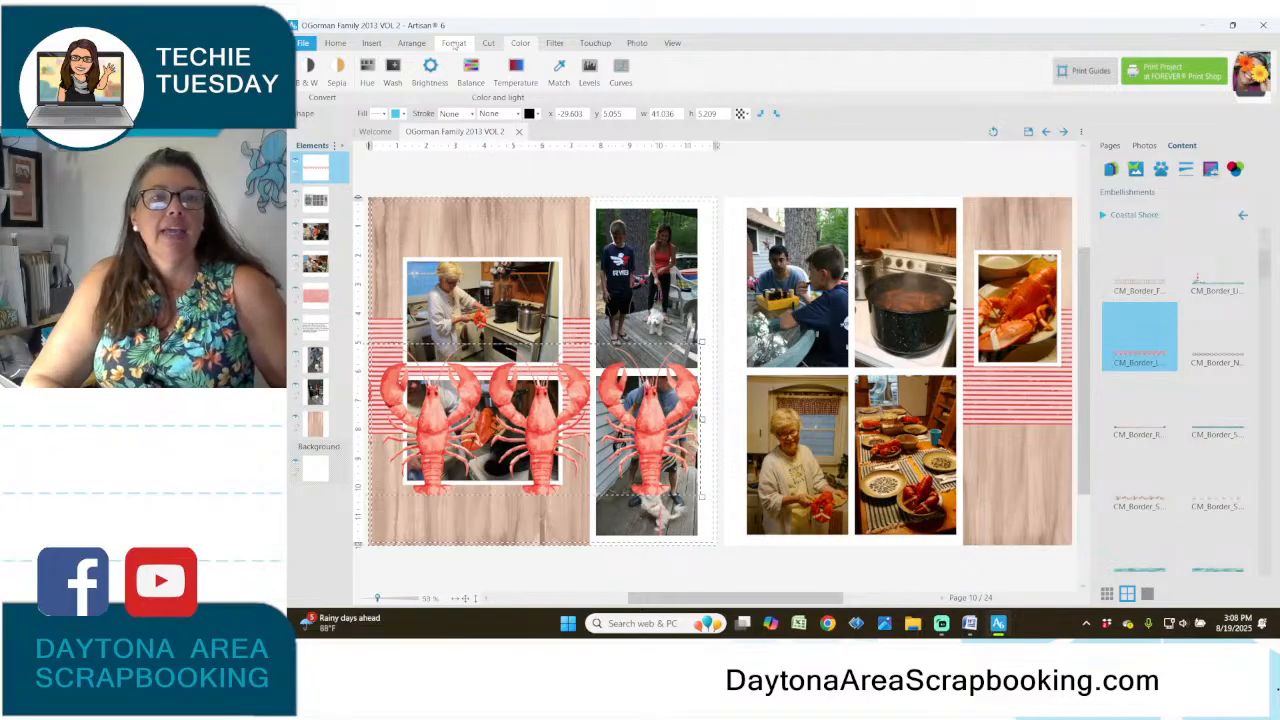
click(488, 43)
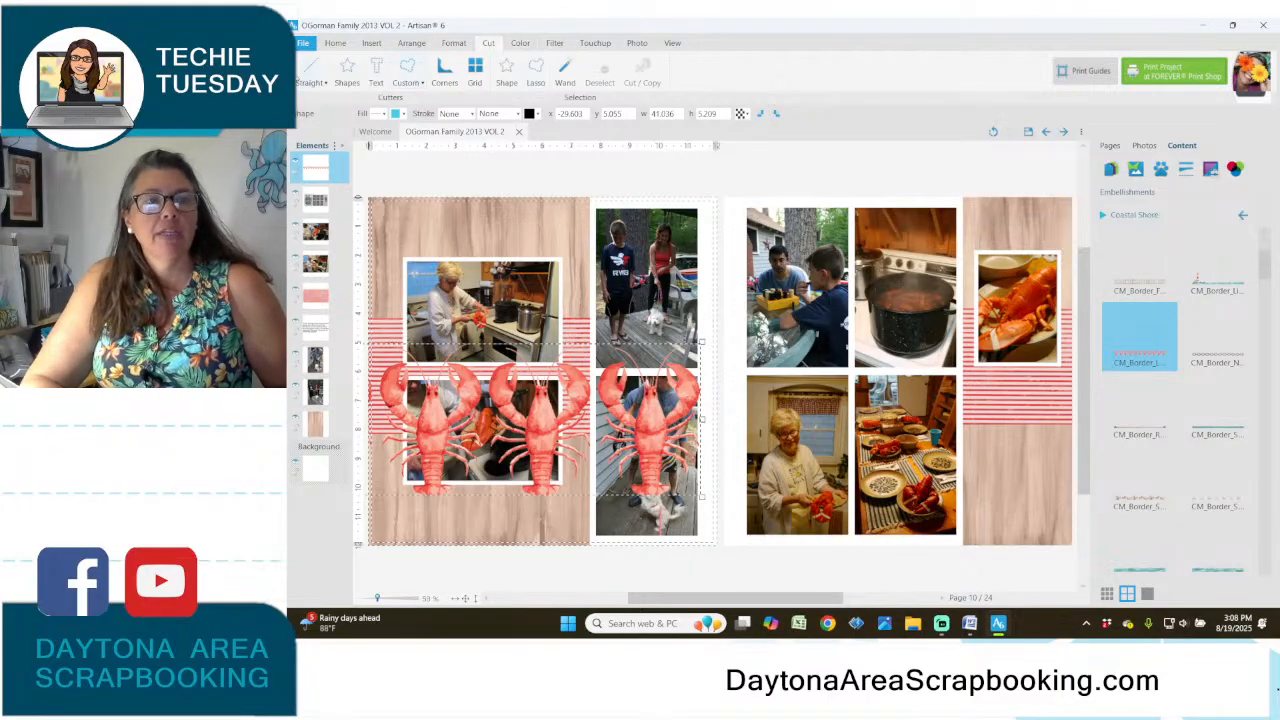
click(310, 80)
click(330, 104)
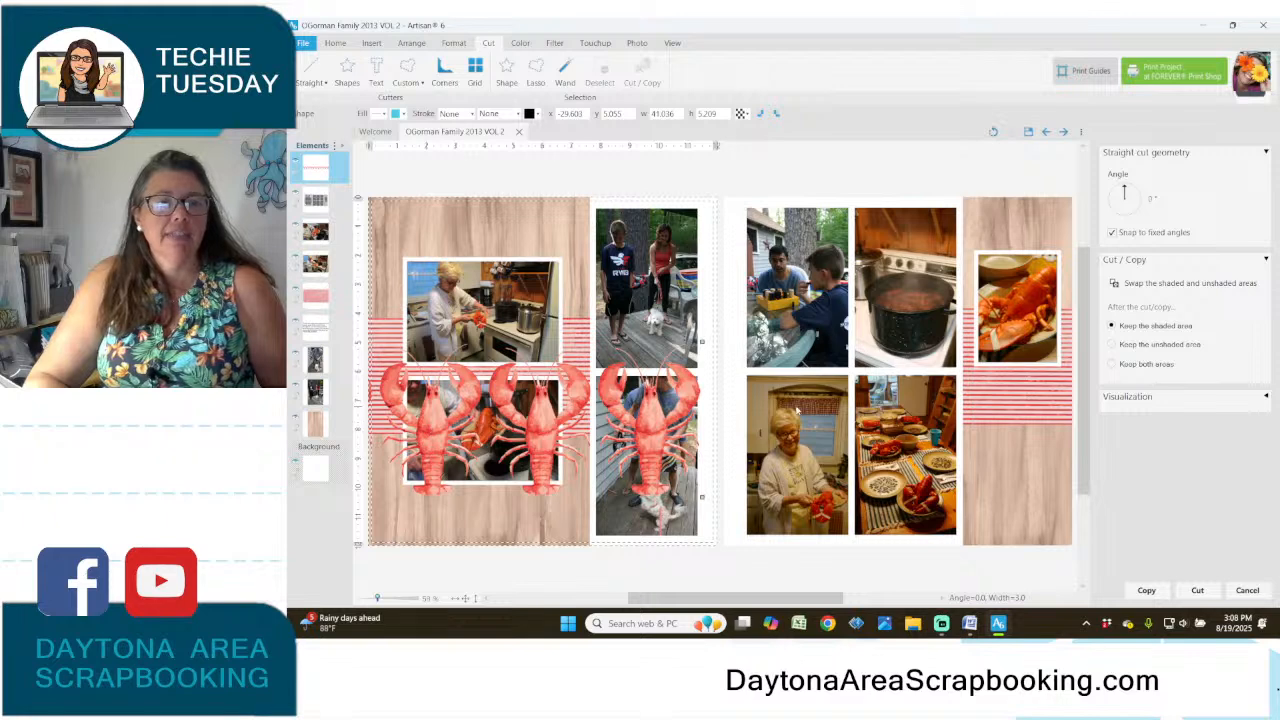
click(1247, 590)
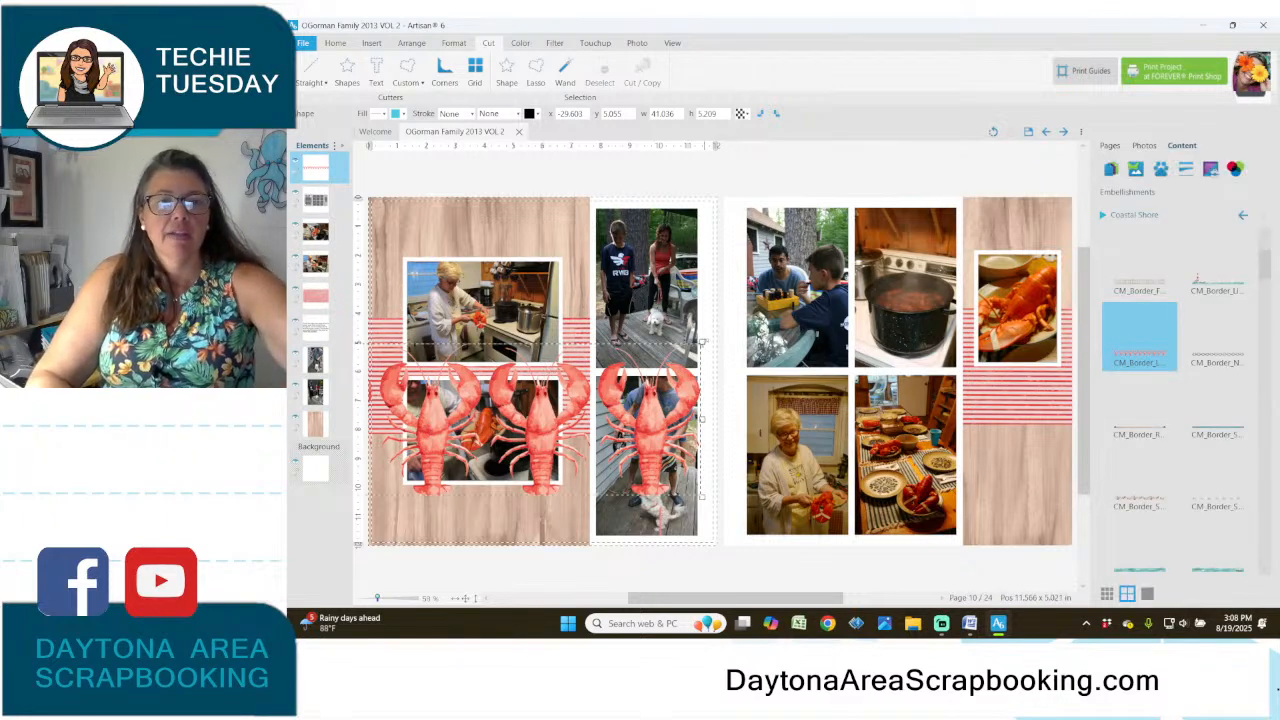
Step: Shrink the lobster border to about 8.8 by 1.1 inches and place it above page 10's upper kitchen photo
drag(702, 342, 444, 379)
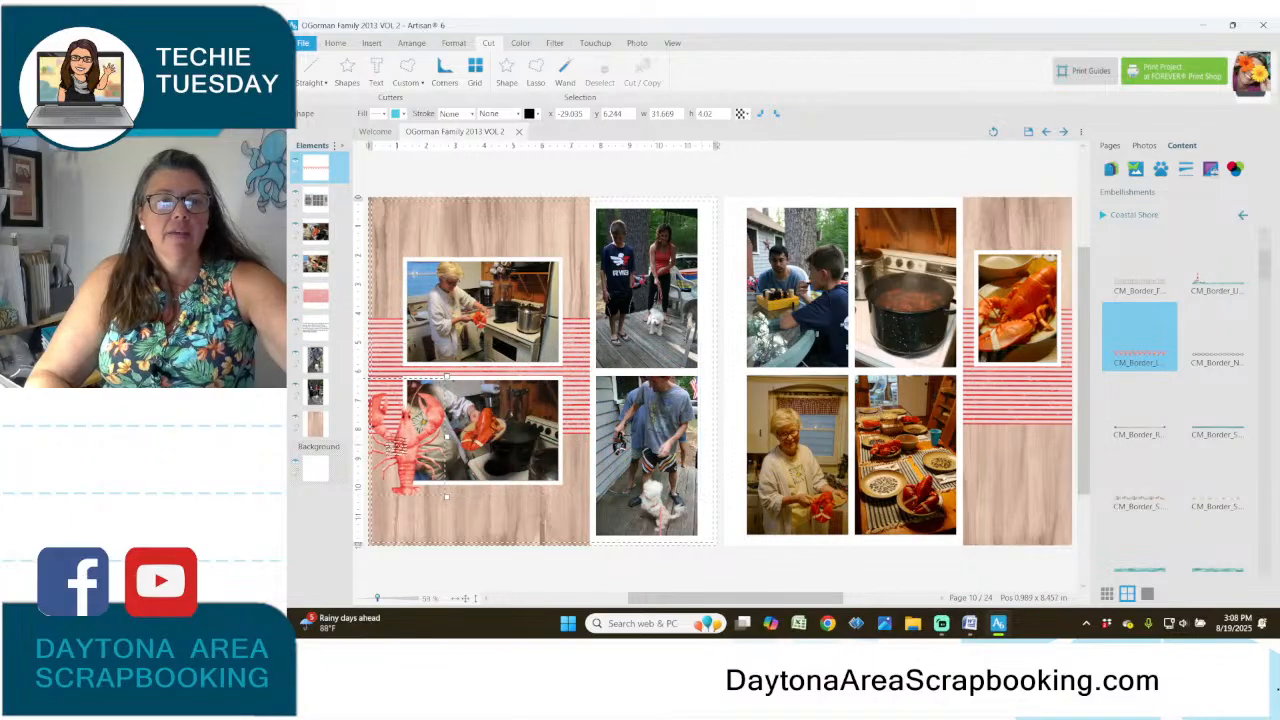
drag(396, 447, 654, 328)
drag(700, 258, 443, 292)
drag(413, 342, 690, 342)
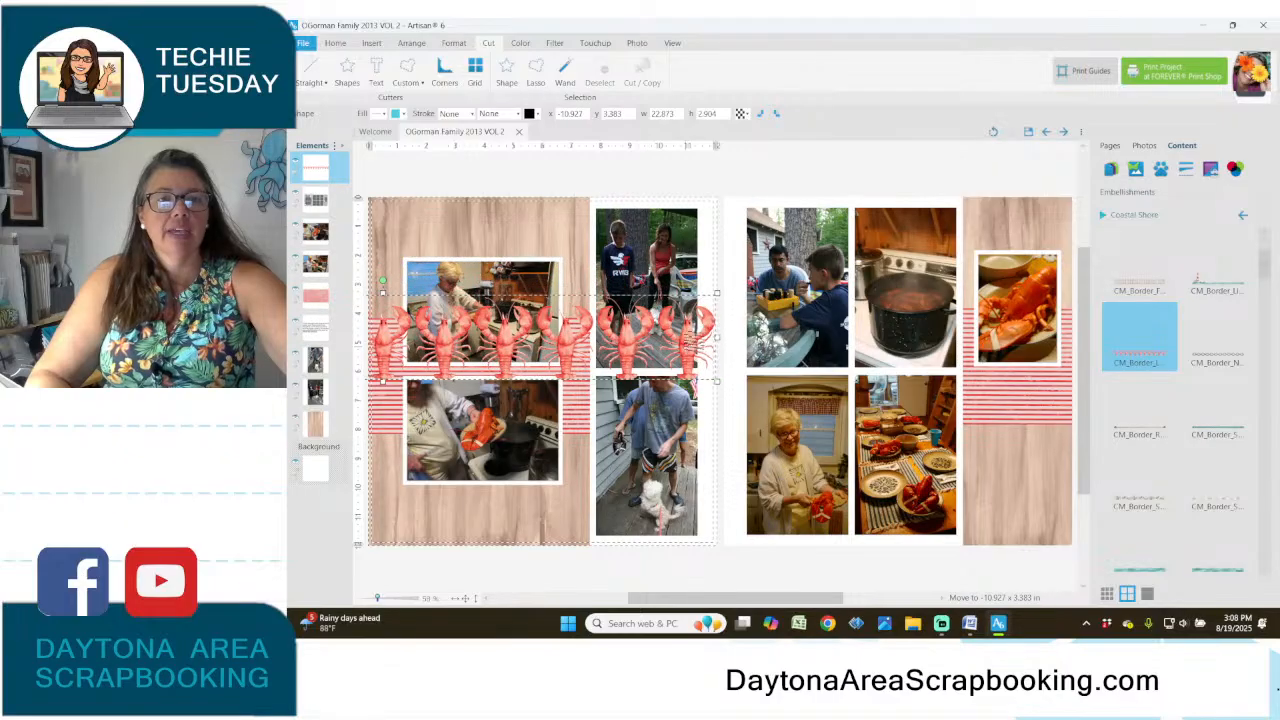
drag(716, 292, 624, 232)
Step: Cut the lobster border with a straight vertical edge, keeping only the single lobster at its inner end
click(310, 82)
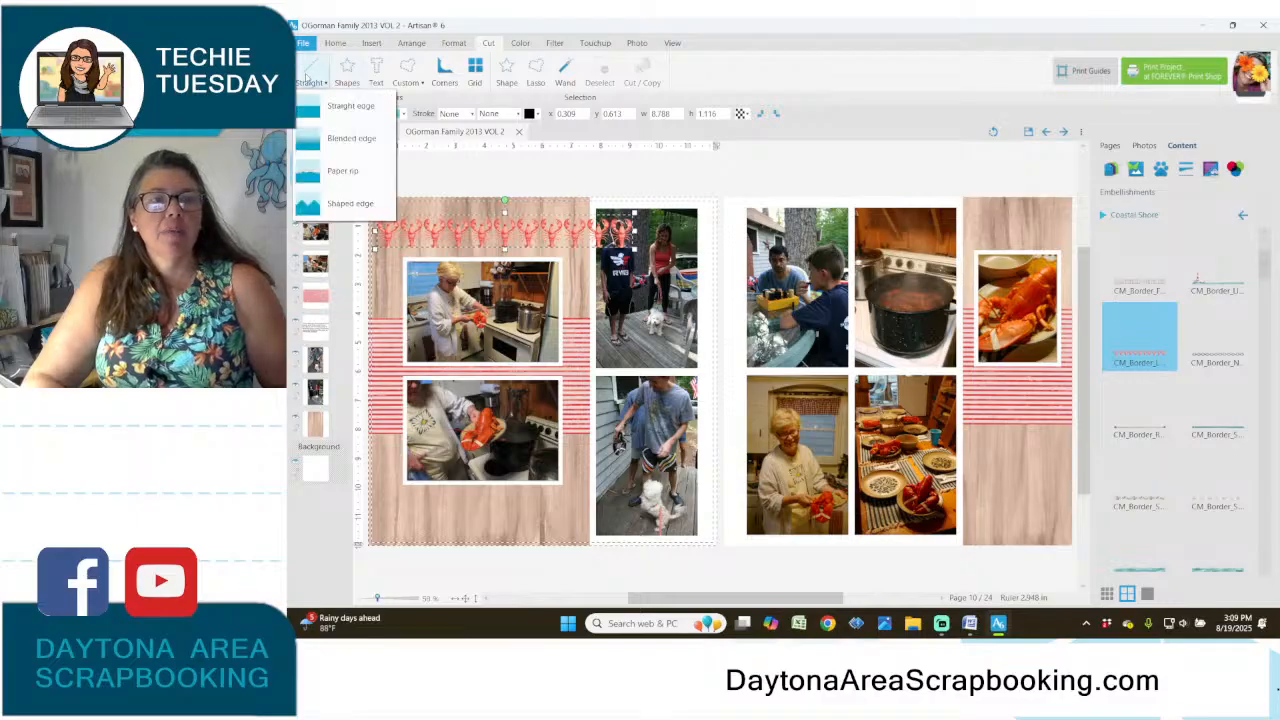
click(335, 106)
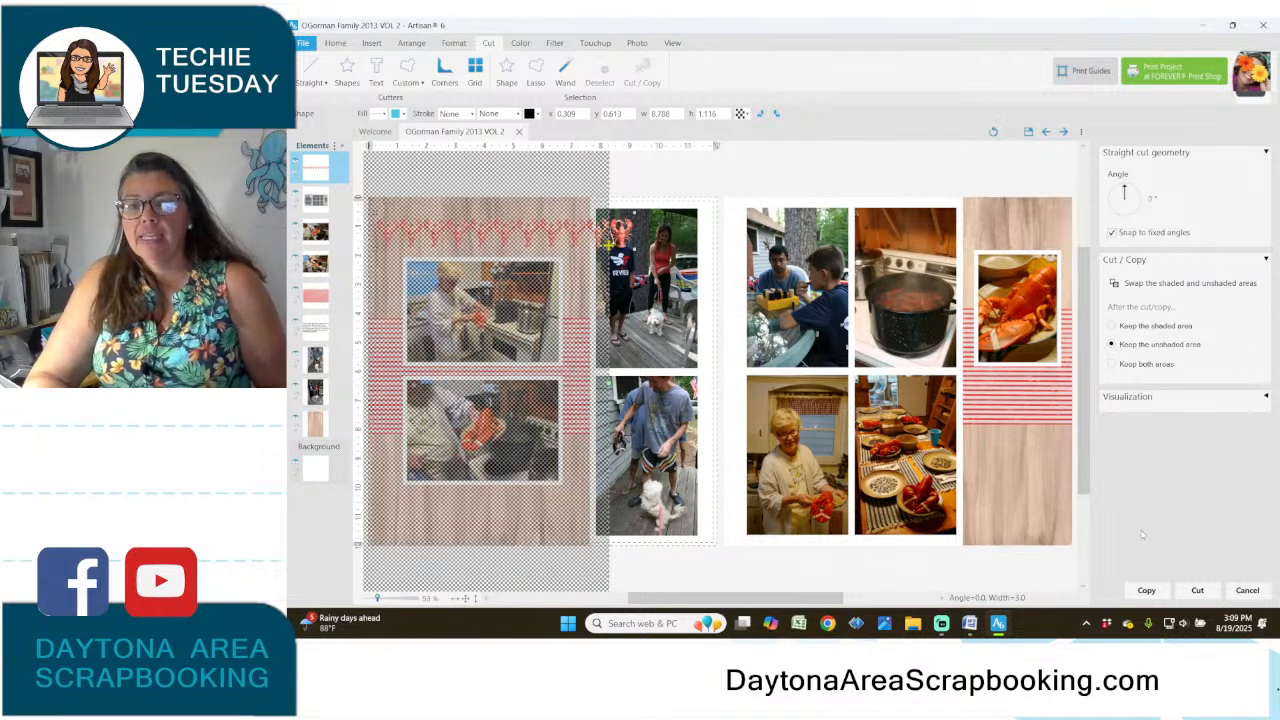
click(1198, 591)
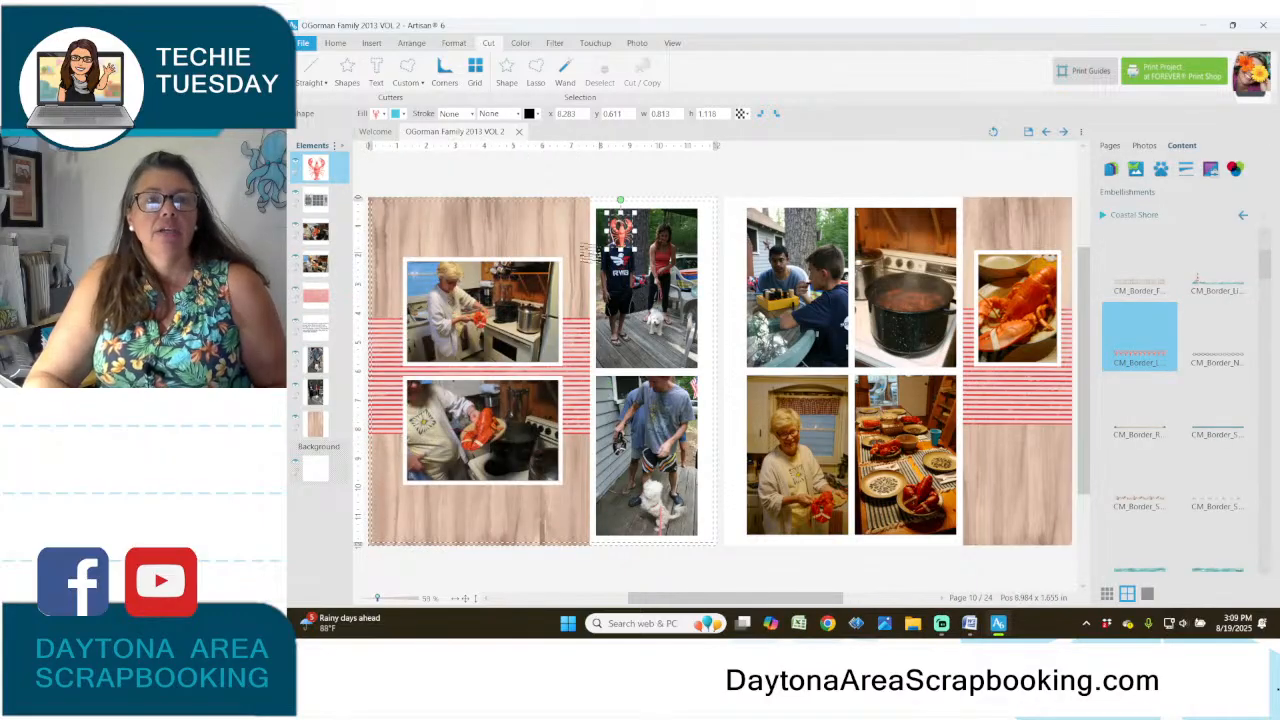
Step: Enlarge the single lobster to about 6.15 by 8.5 inches and restore its original aspect ratio
drag(606, 251, 451, 463)
drag(560, 360, 599, 368)
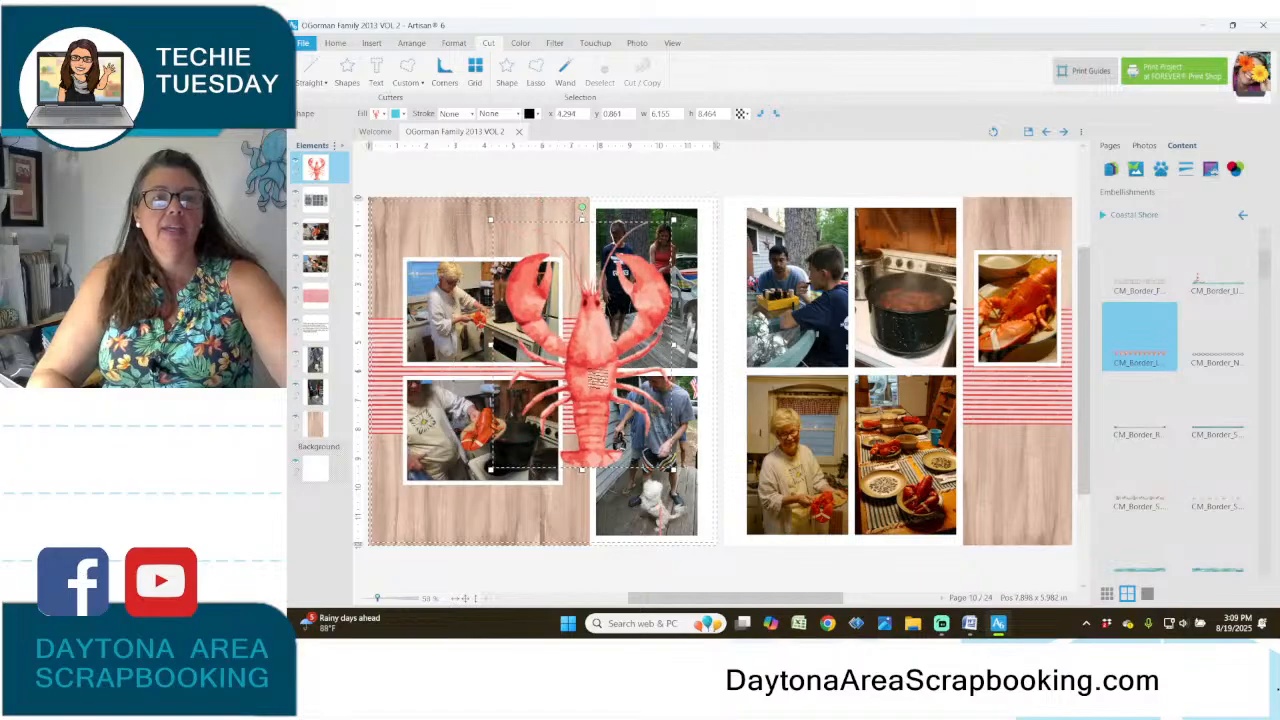
click(990, 132)
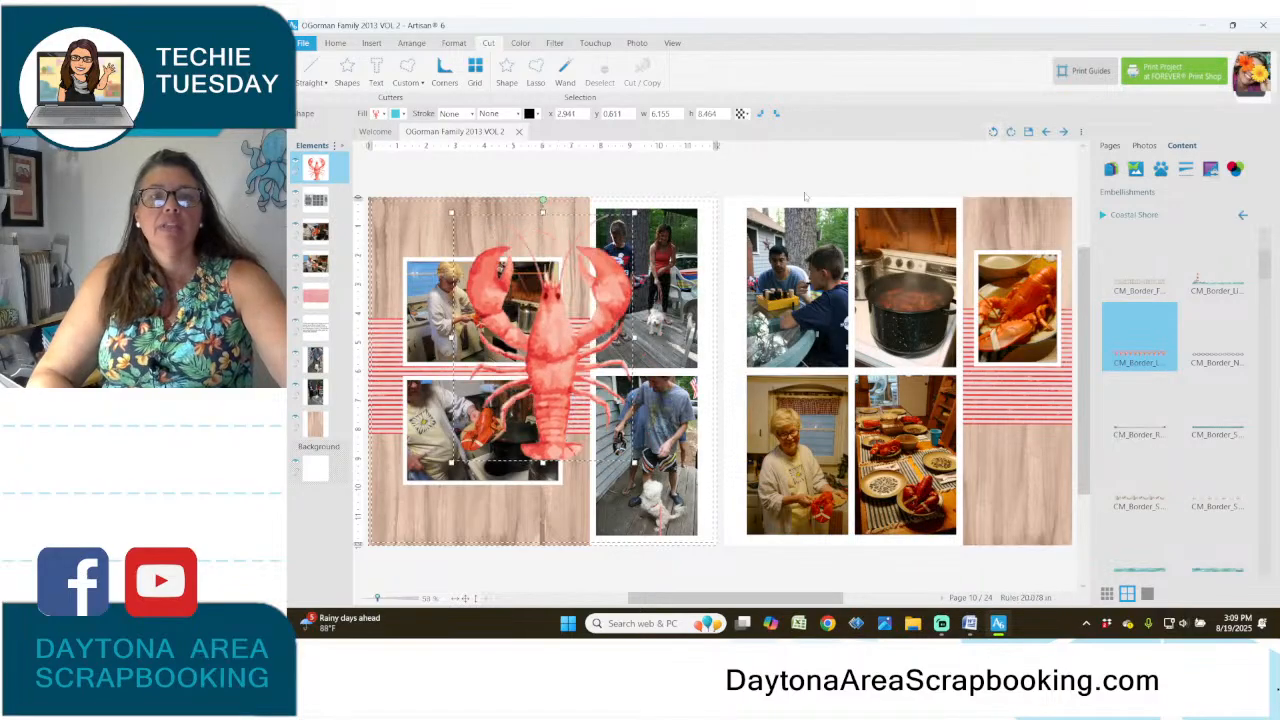
right_click(548, 316)
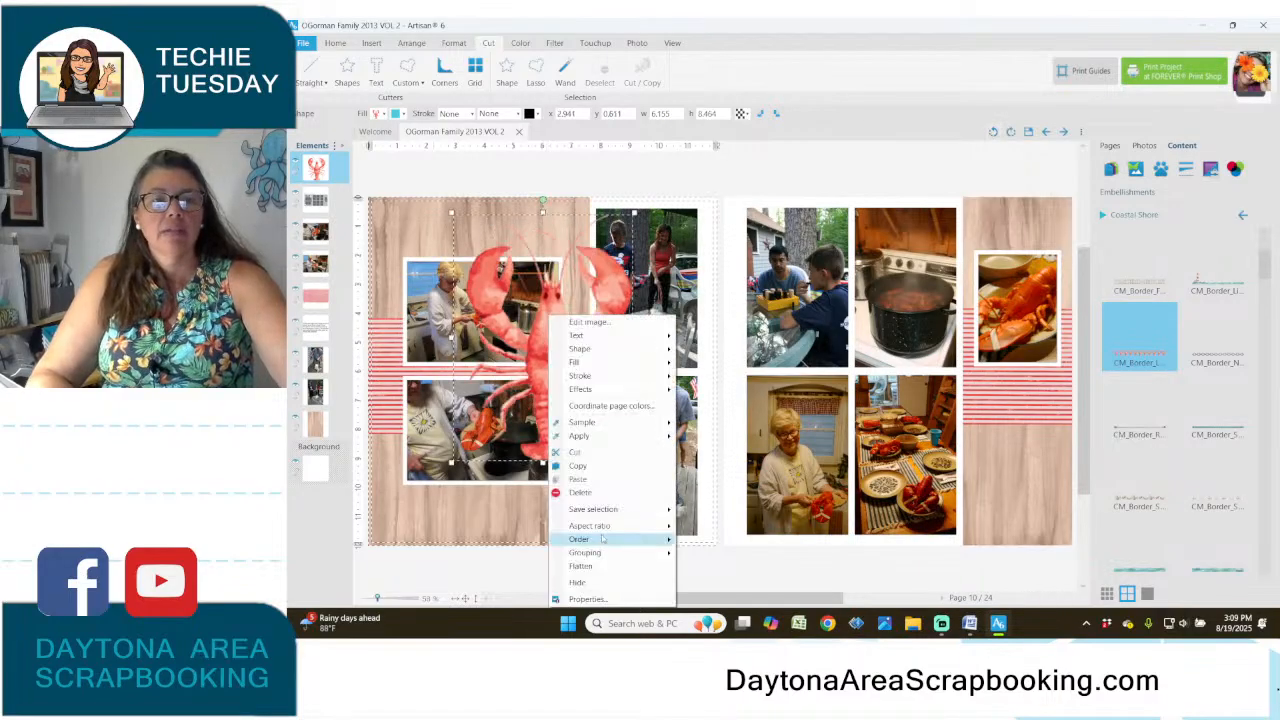
mouse_move(620, 526)
click(740, 551)
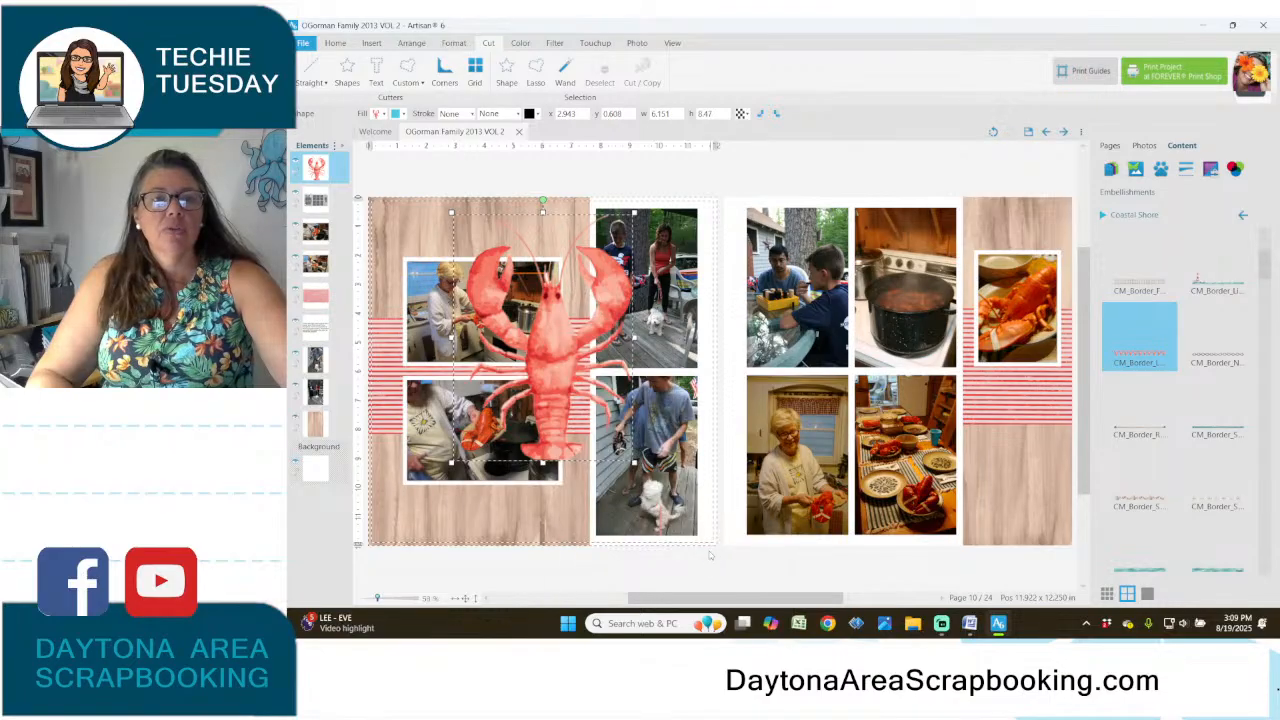
Step: Resize the lobster to about 4.9 by 6.8 inches and place it partly off page 11's outer edge, below the lobster photo
drag(491, 465, 482, 475)
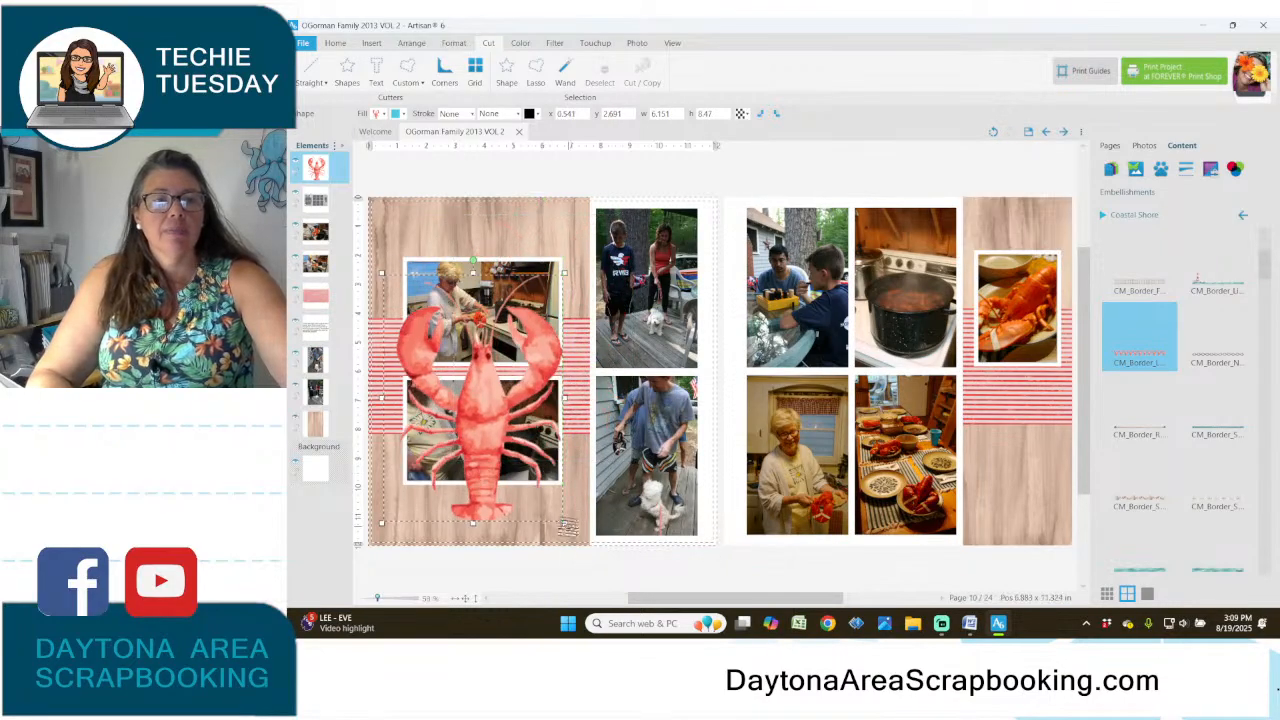
drag(565, 524, 484, 412)
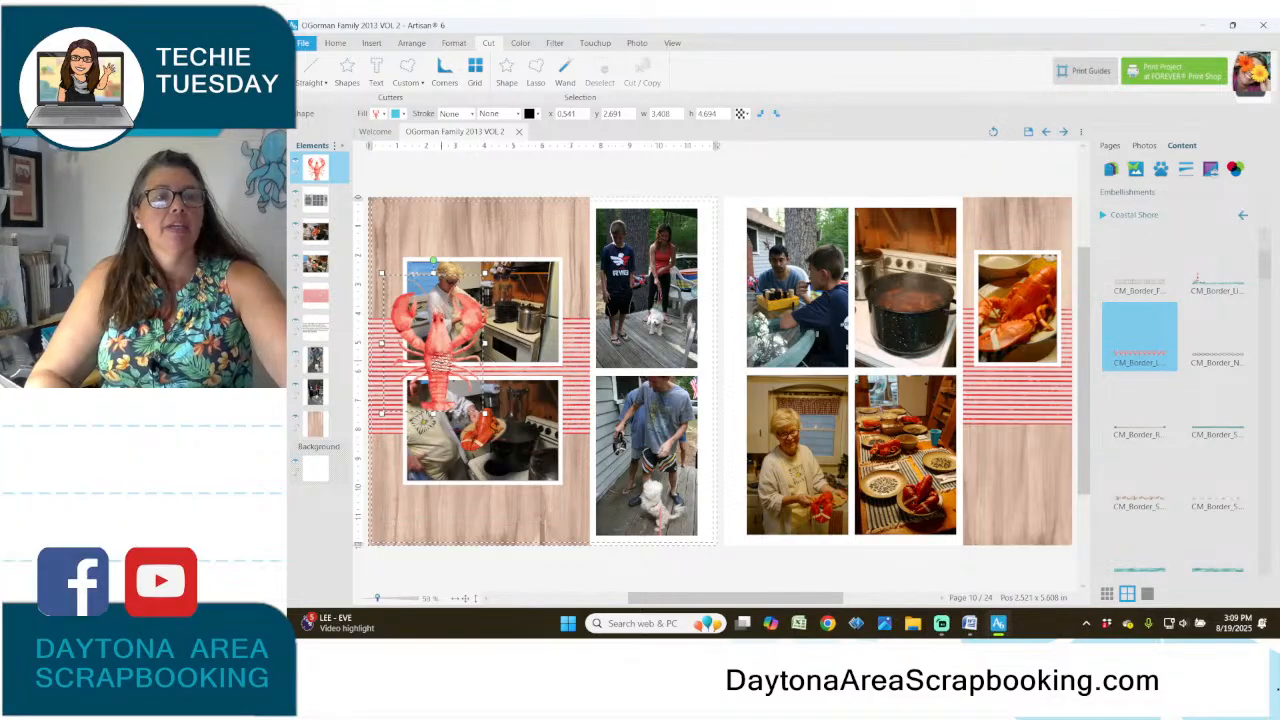
drag(441, 361, 1064, 464)
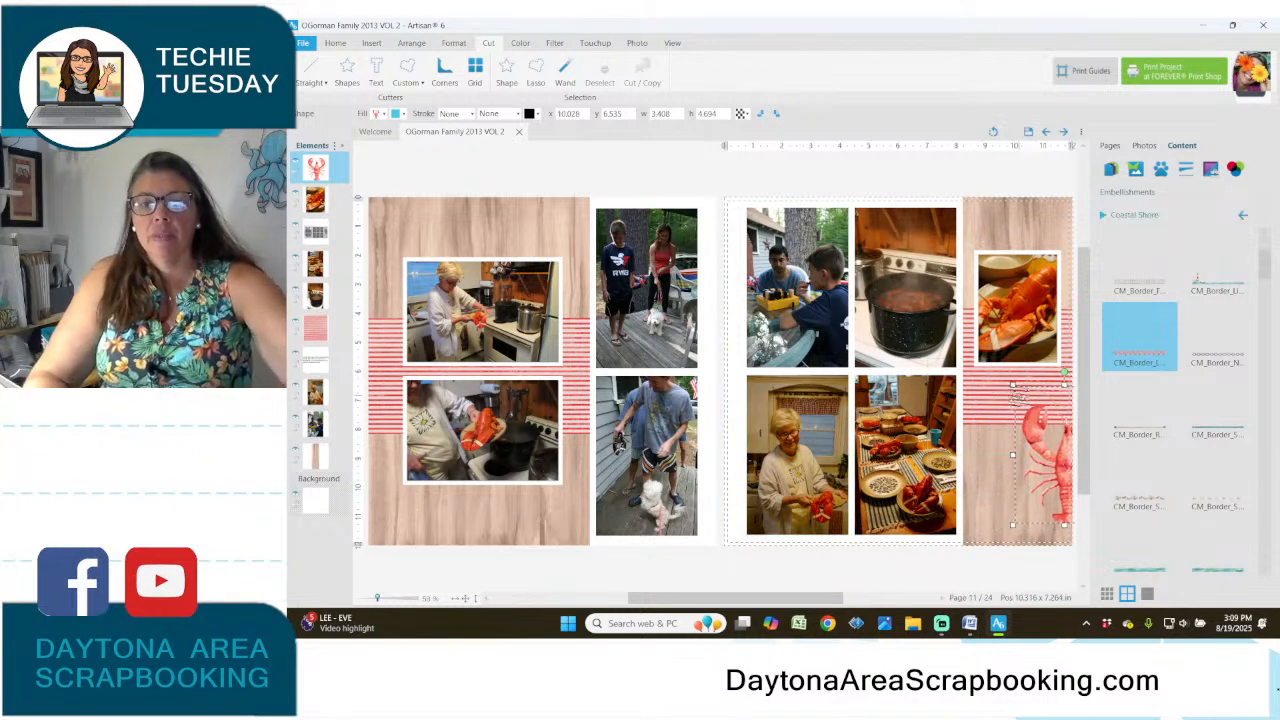
drag(1014, 384, 968, 322)
drag(1050, 434, 1074, 445)
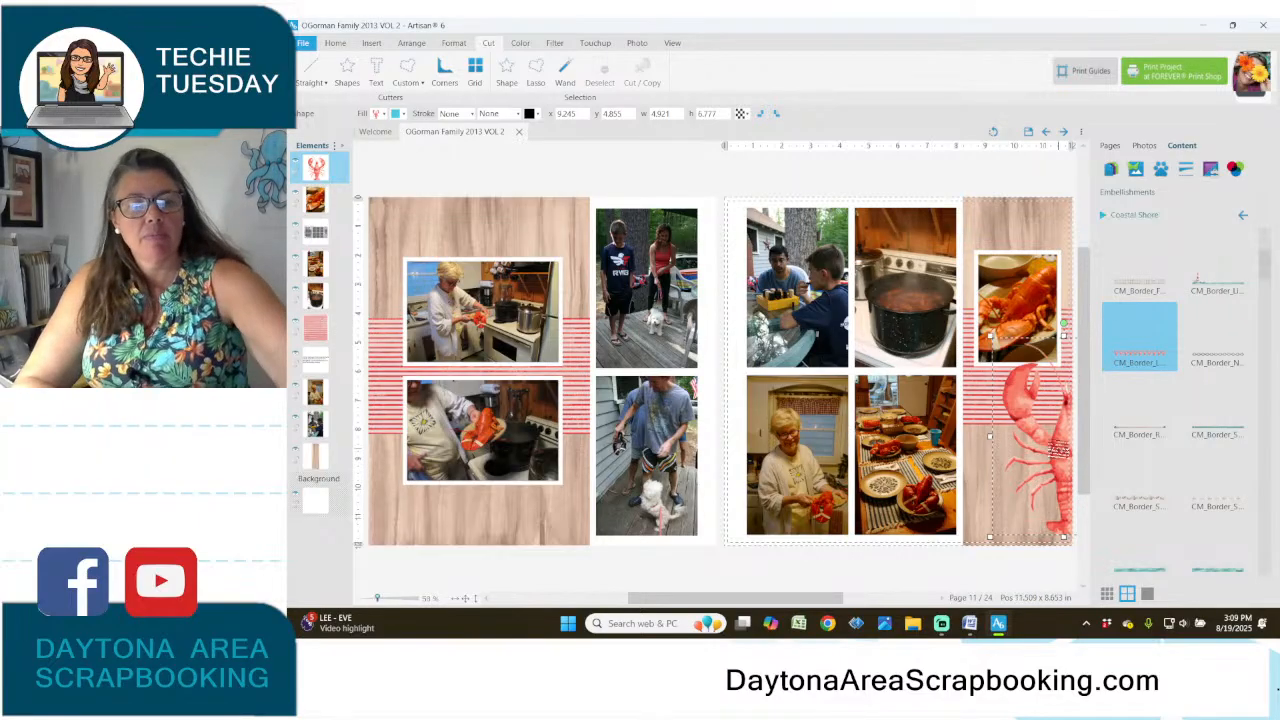
Step: Paste a copy of the lobster onto page 10 and move it toward the outer edge, over the kitchen photos
right_click(383, 269)
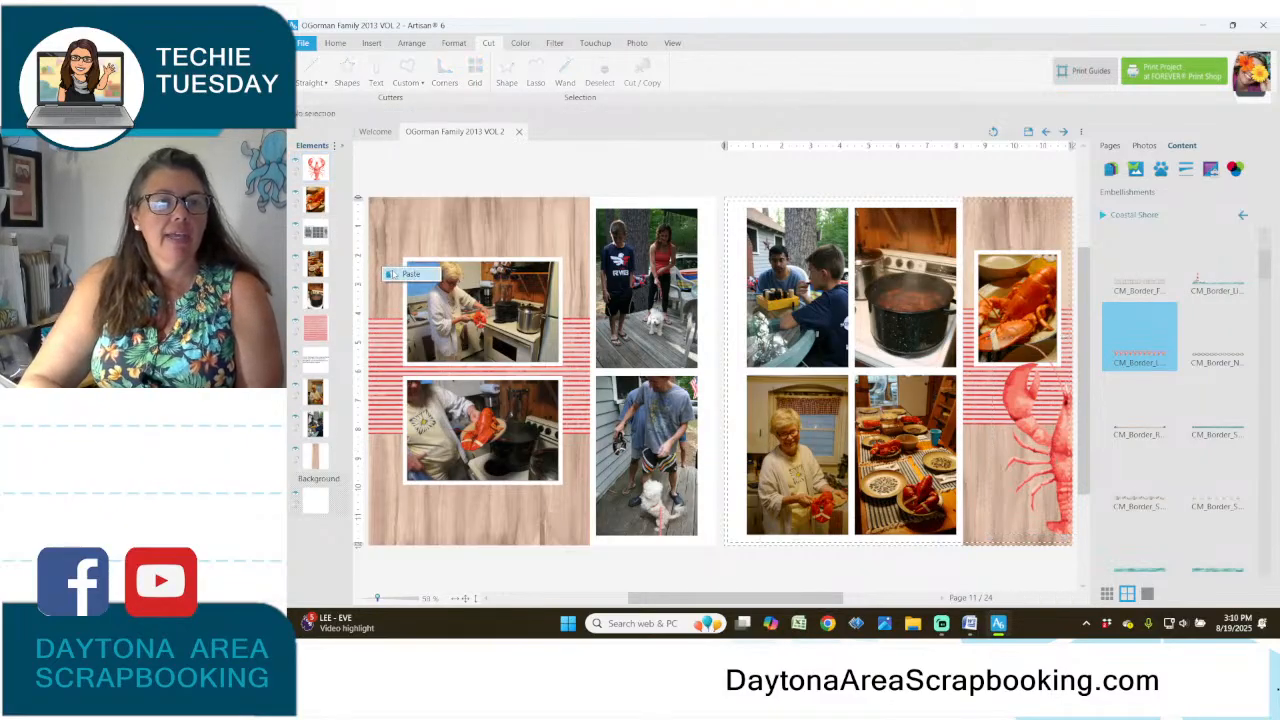
click(390, 223)
right_click(418, 232)
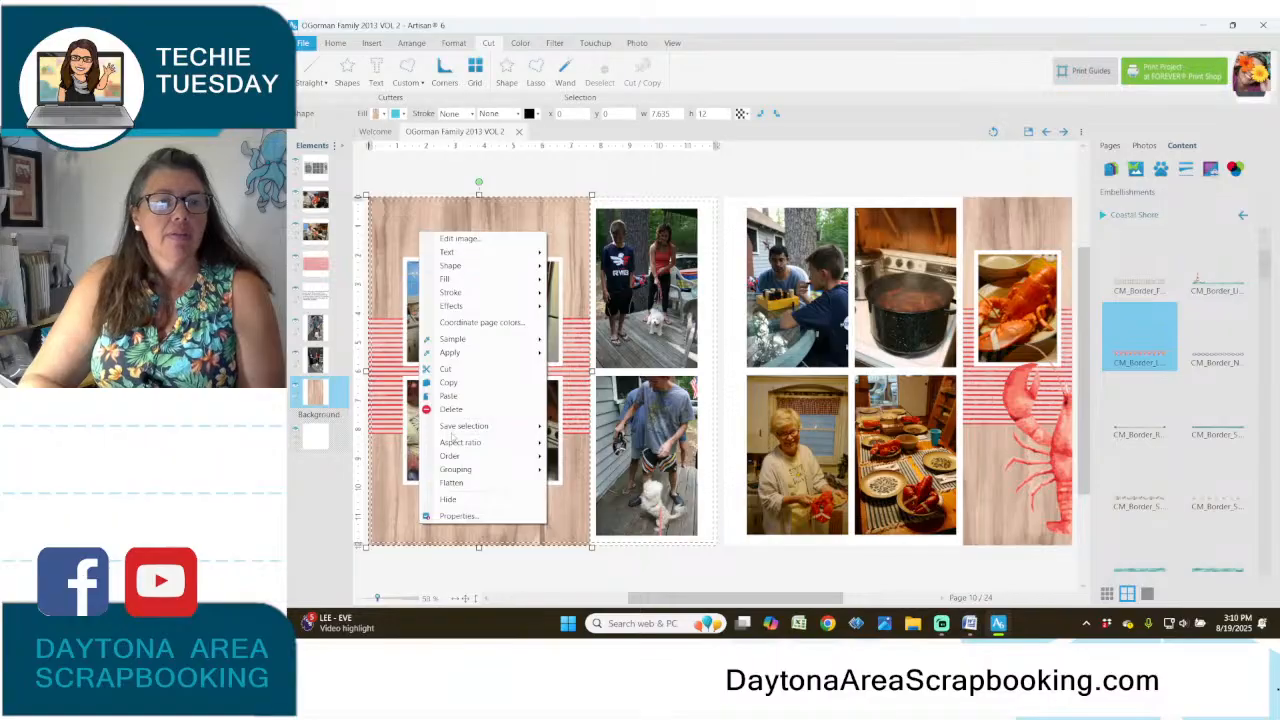
click(470, 396)
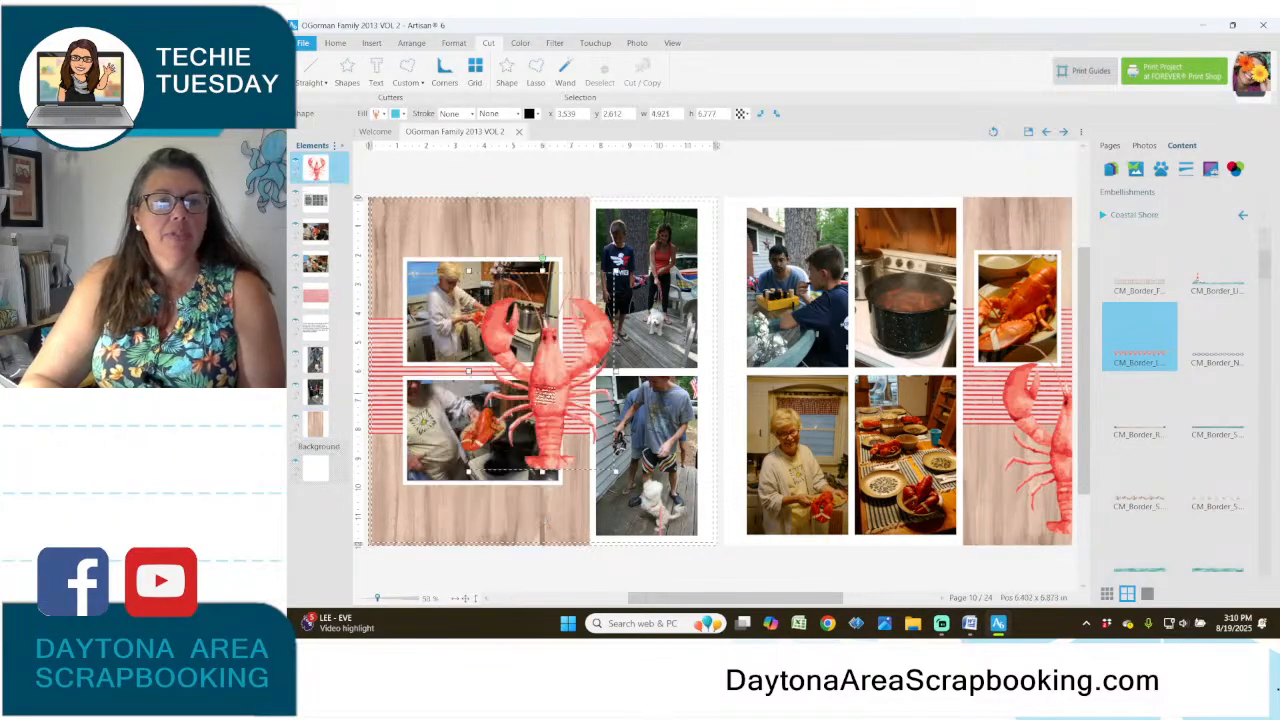
drag(556, 396, 423, 342)
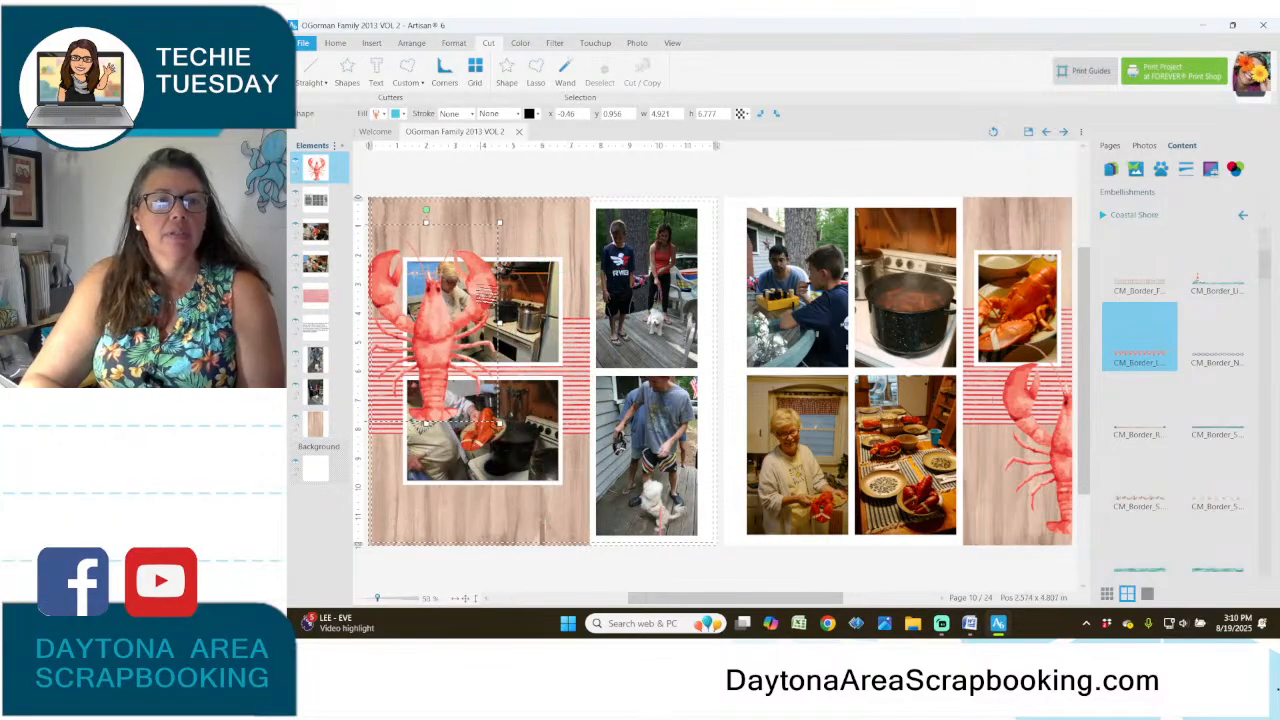
Step: Rotate the copied lobster 180 degrees and place it partly off page 10's upper outer edge
click(777, 114)
click(777, 114)
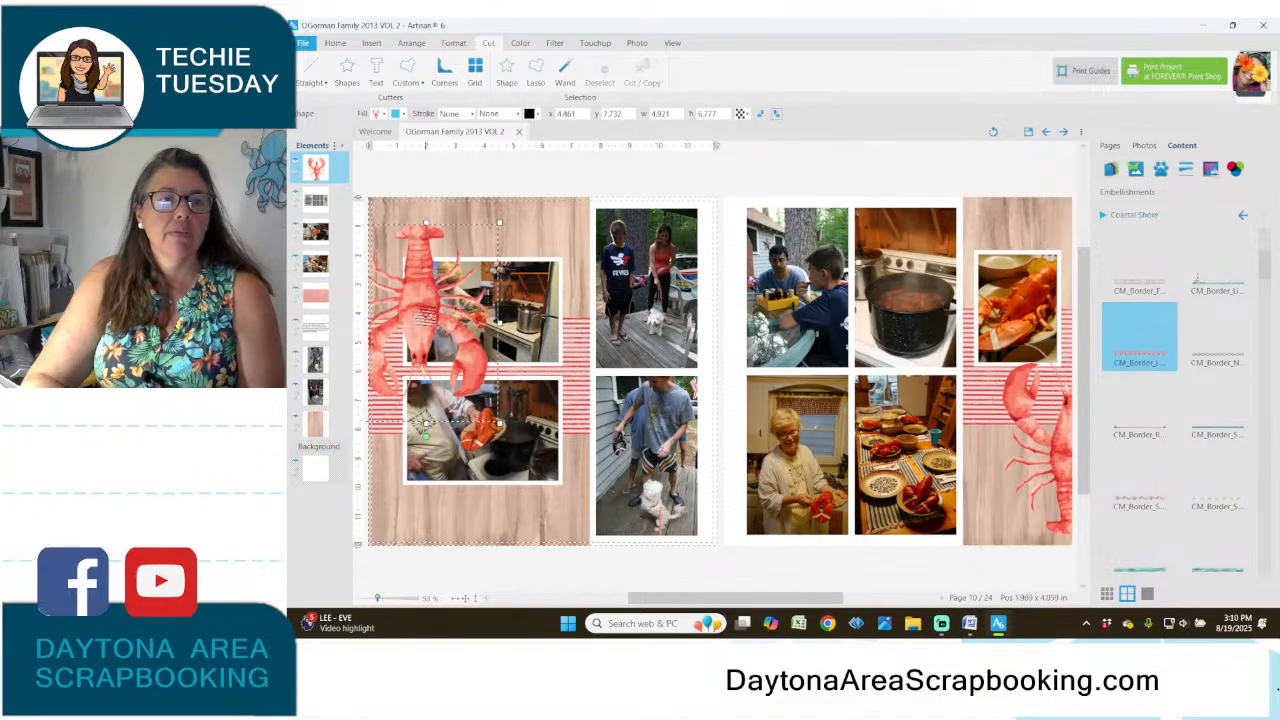
drag(422, 347, 377, 292)
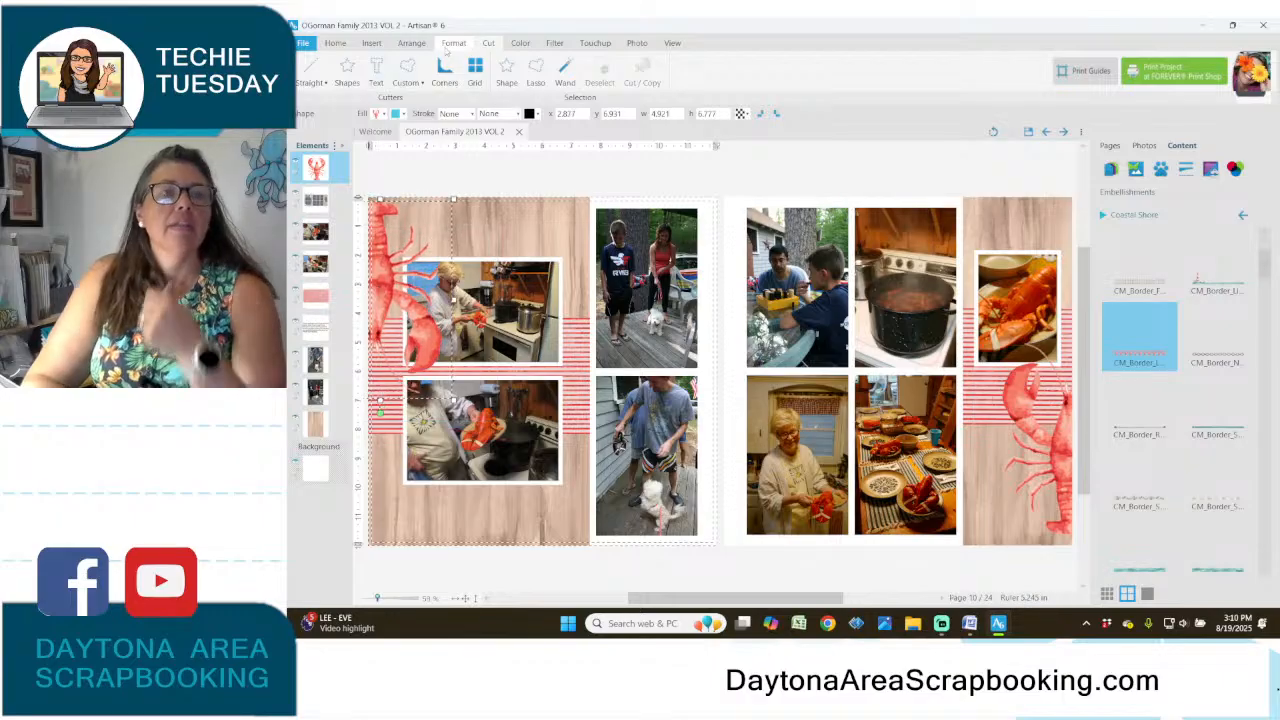
Step: Apply a light shadow to page 10's lobster, its four photos, the striped band and the wood paper
click(453, 42)
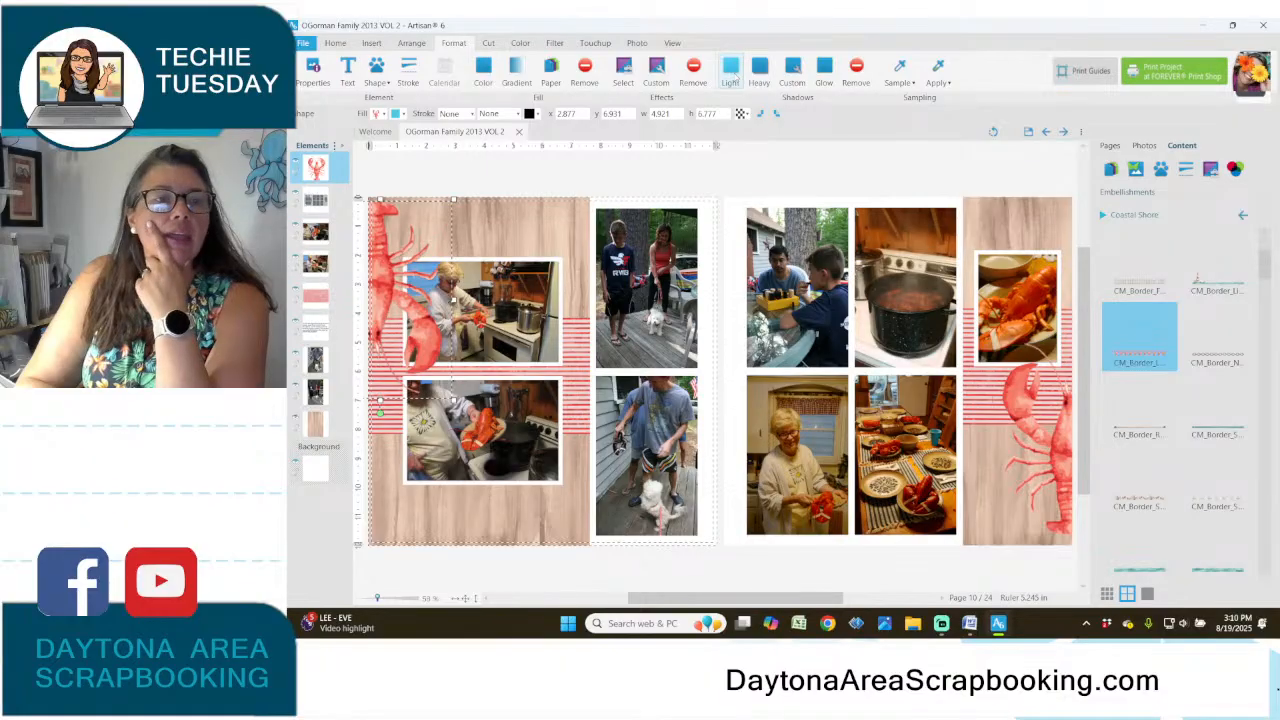
click(533, 310)
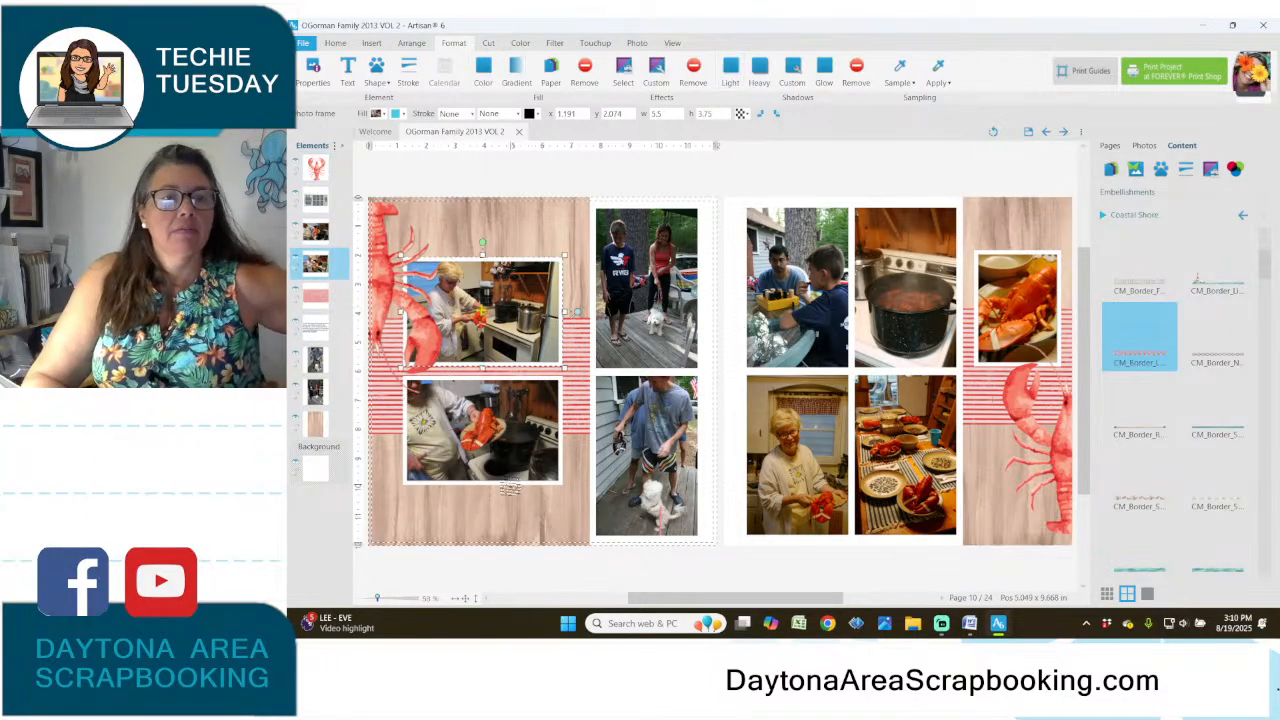
click(510, 445)
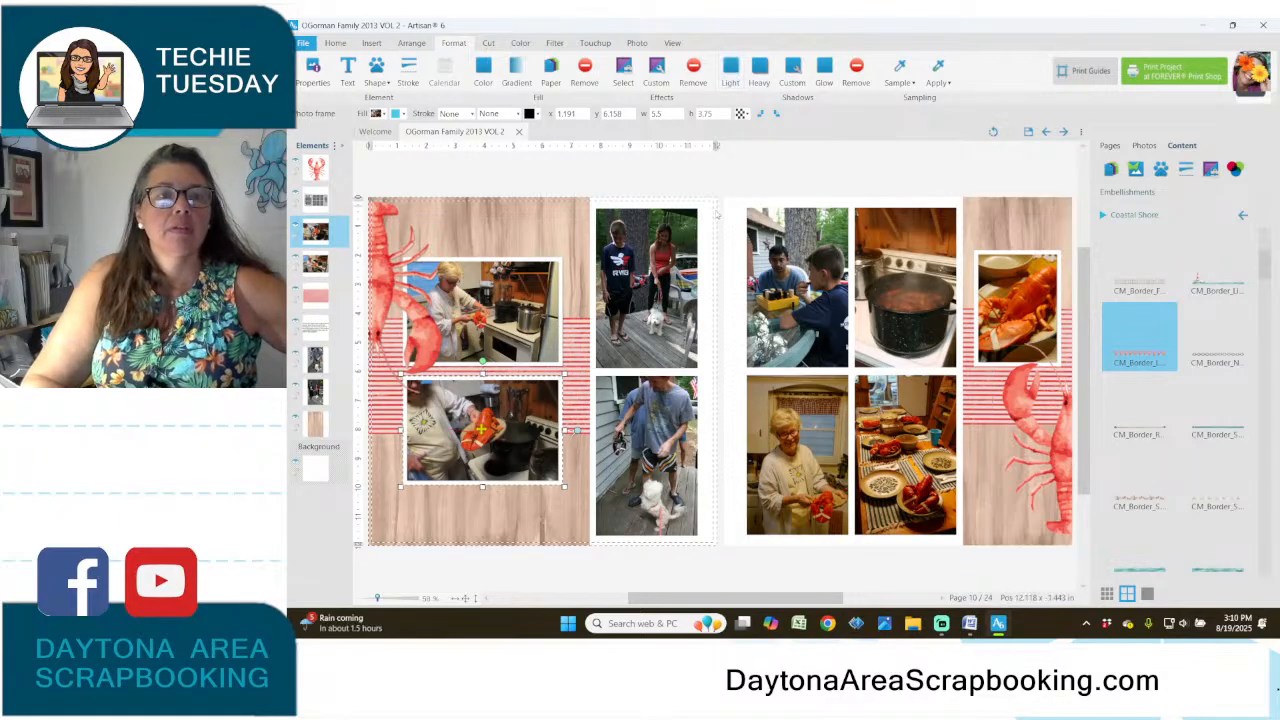
click(646, 284)
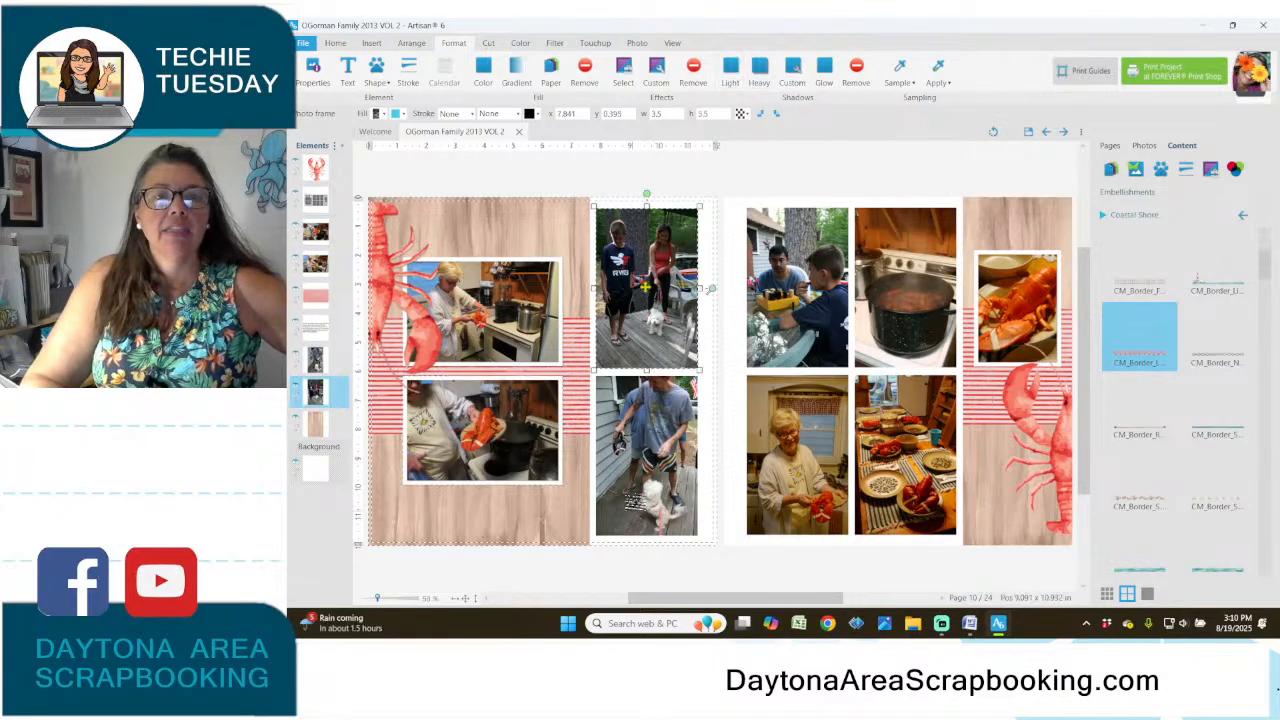
click(654, 468)
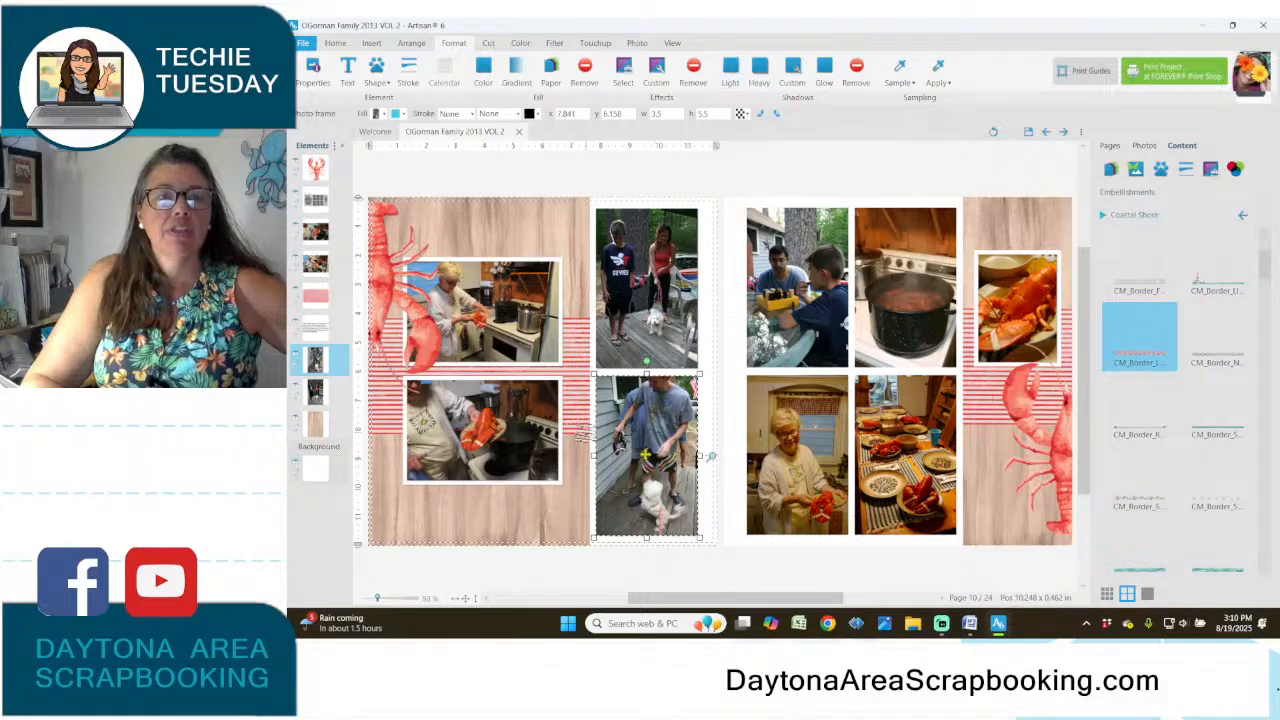
click(577, 395)
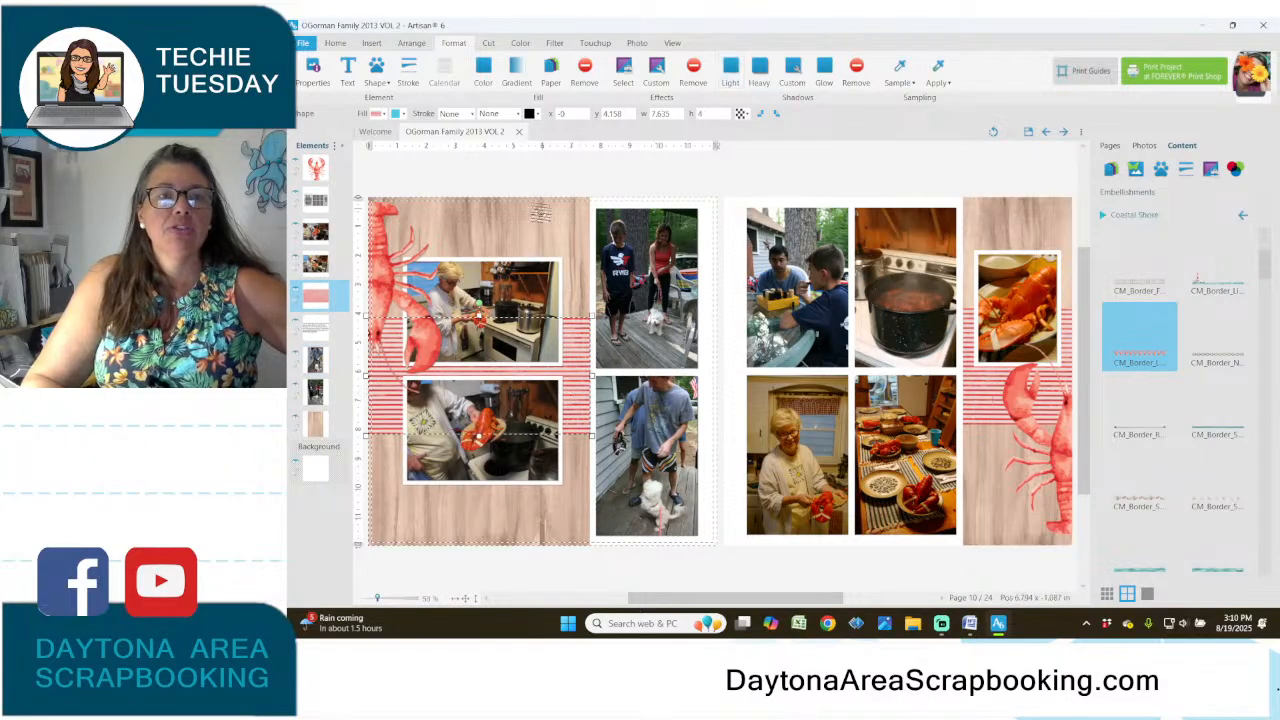
click(548, 235)
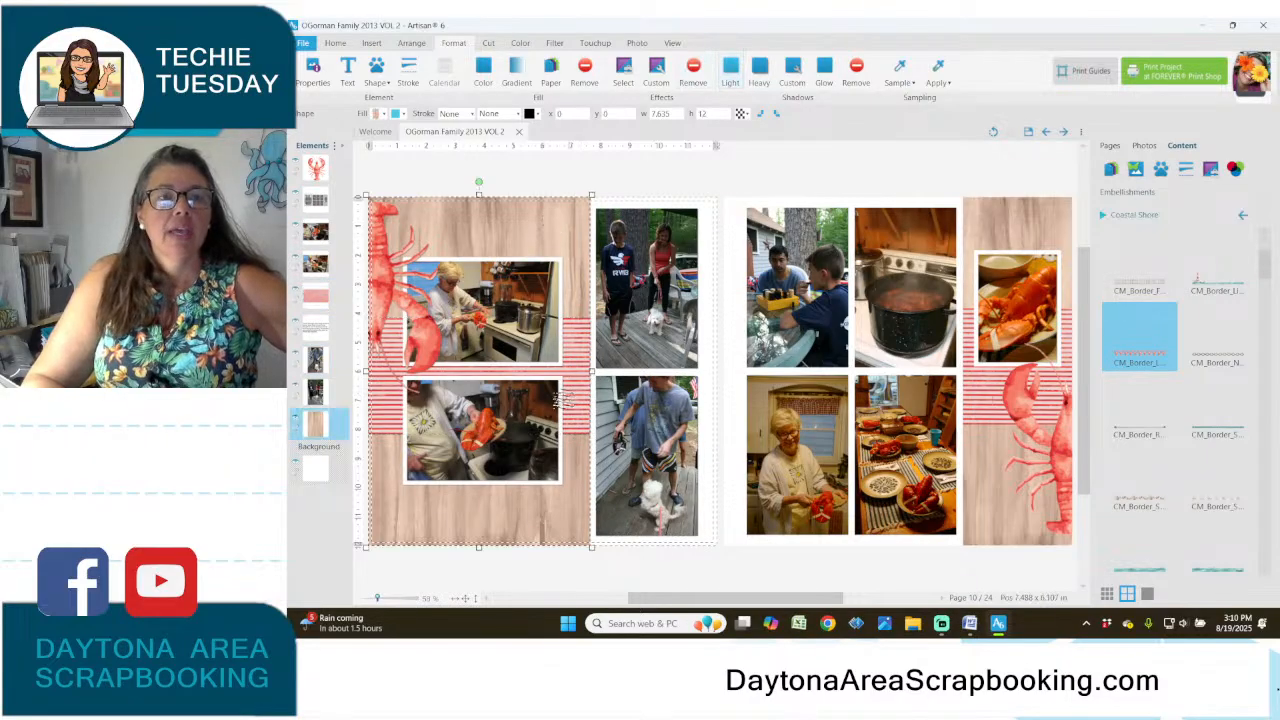
Step: Check the shadow mat settings of page 10's upper kitchen photo and accept them as they are
click(520, 340)
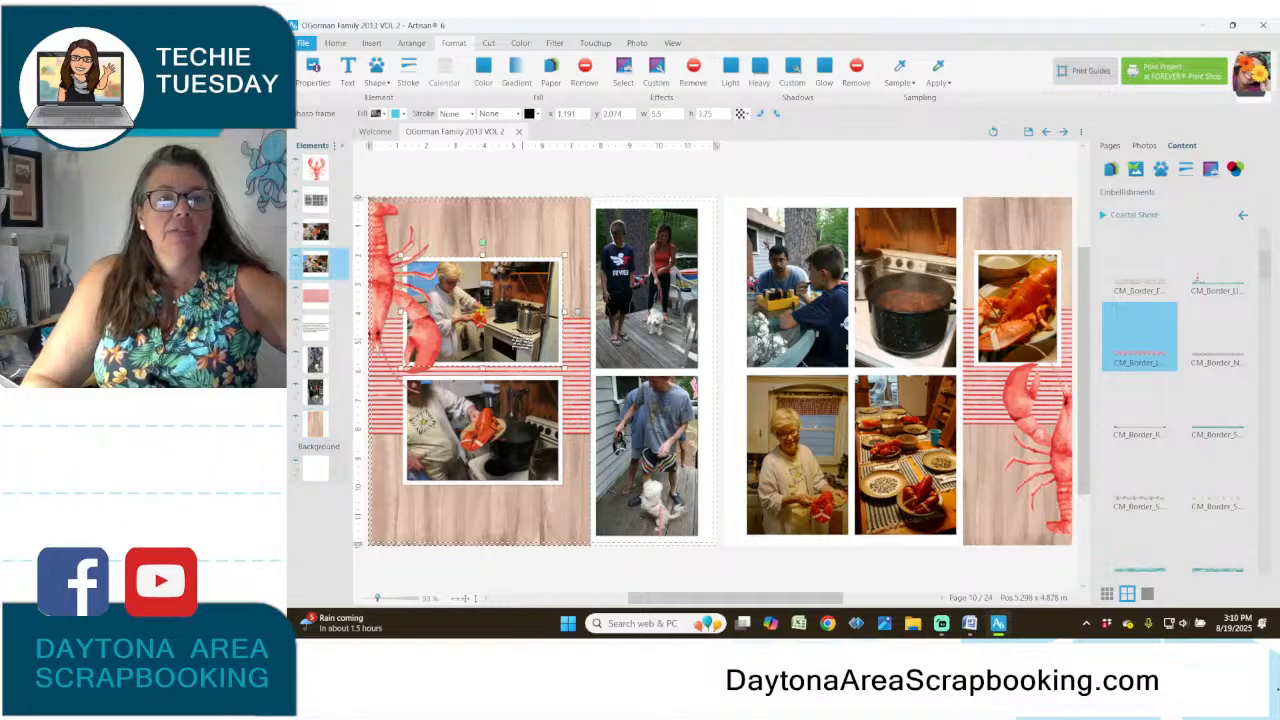
click(639, 44)
click(709, 72)
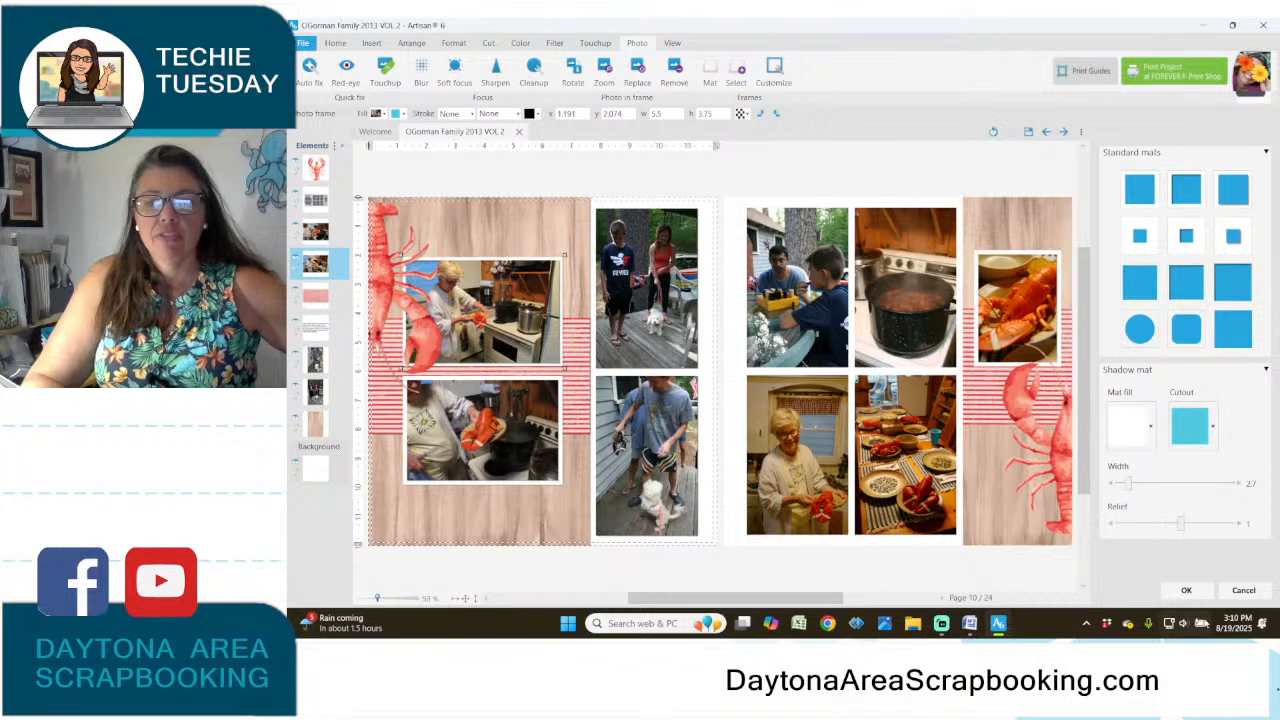
click(1185, 590)
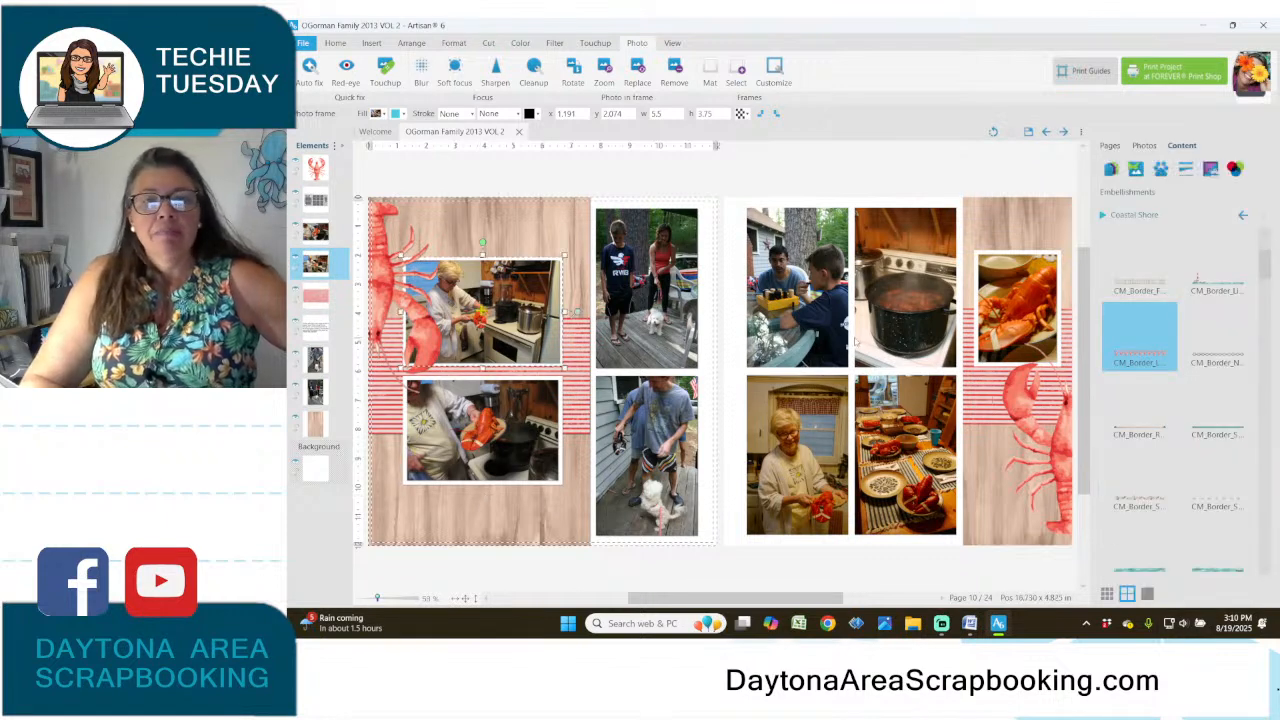
Step: Apply a light shadow to page 11's lobster, the small lobster photo, the striped band and the wood paper
click(1056, 446)
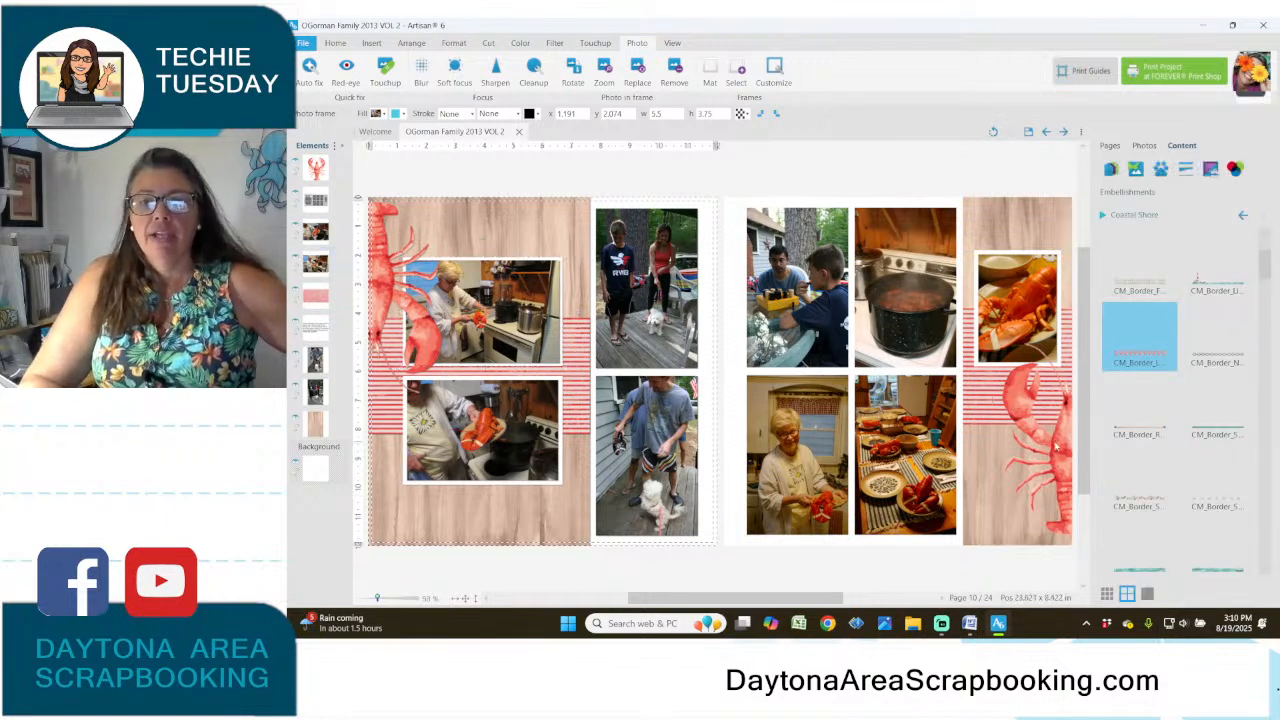
click(1055, 467)
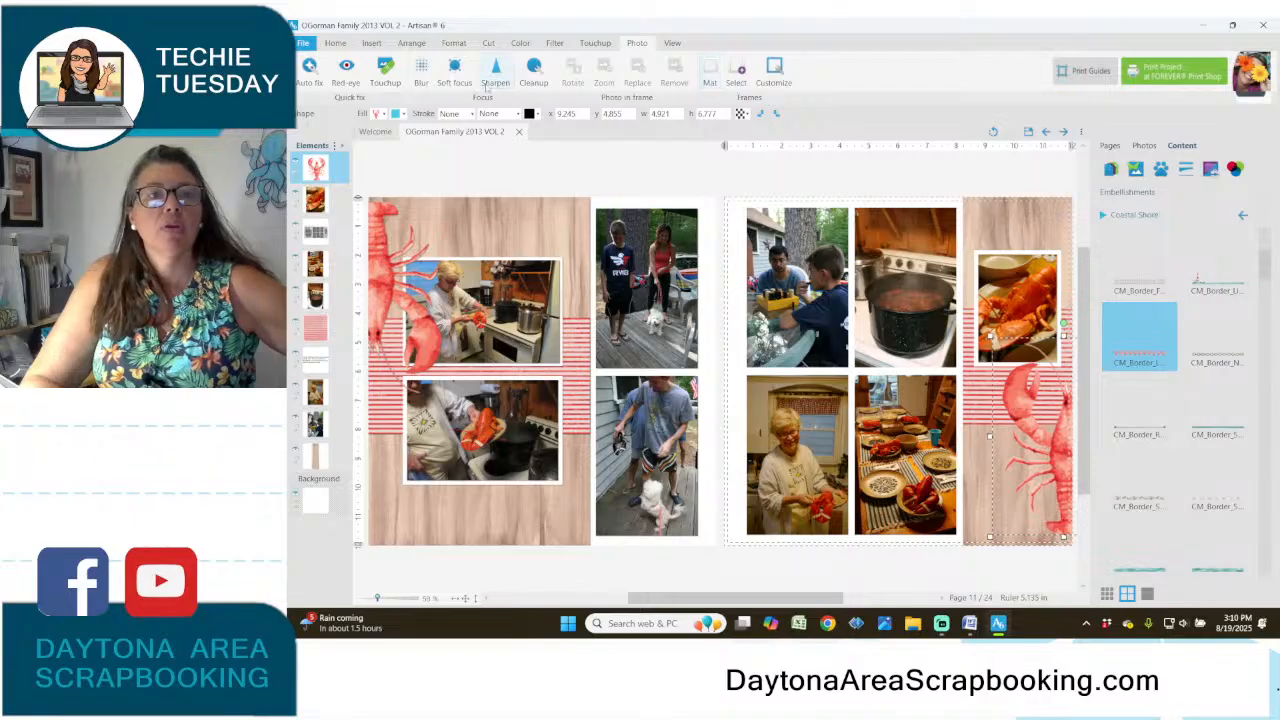
click(453, 43)
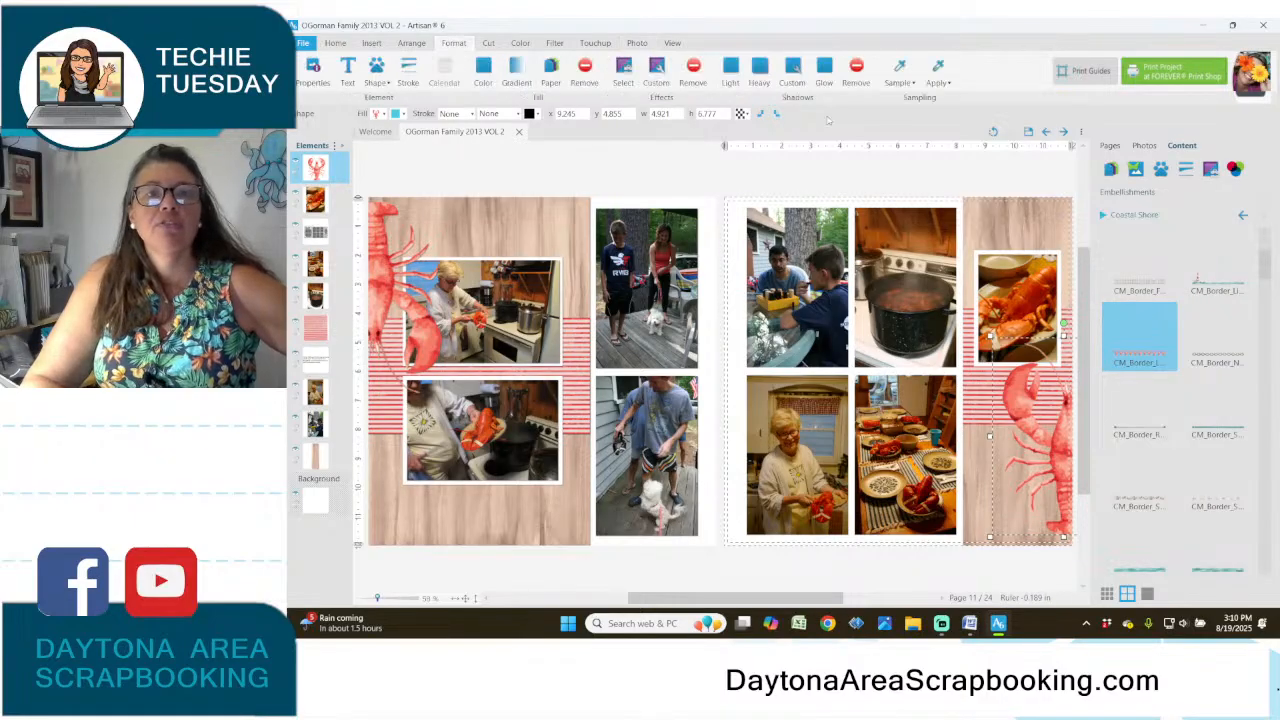
click(1017, 308)
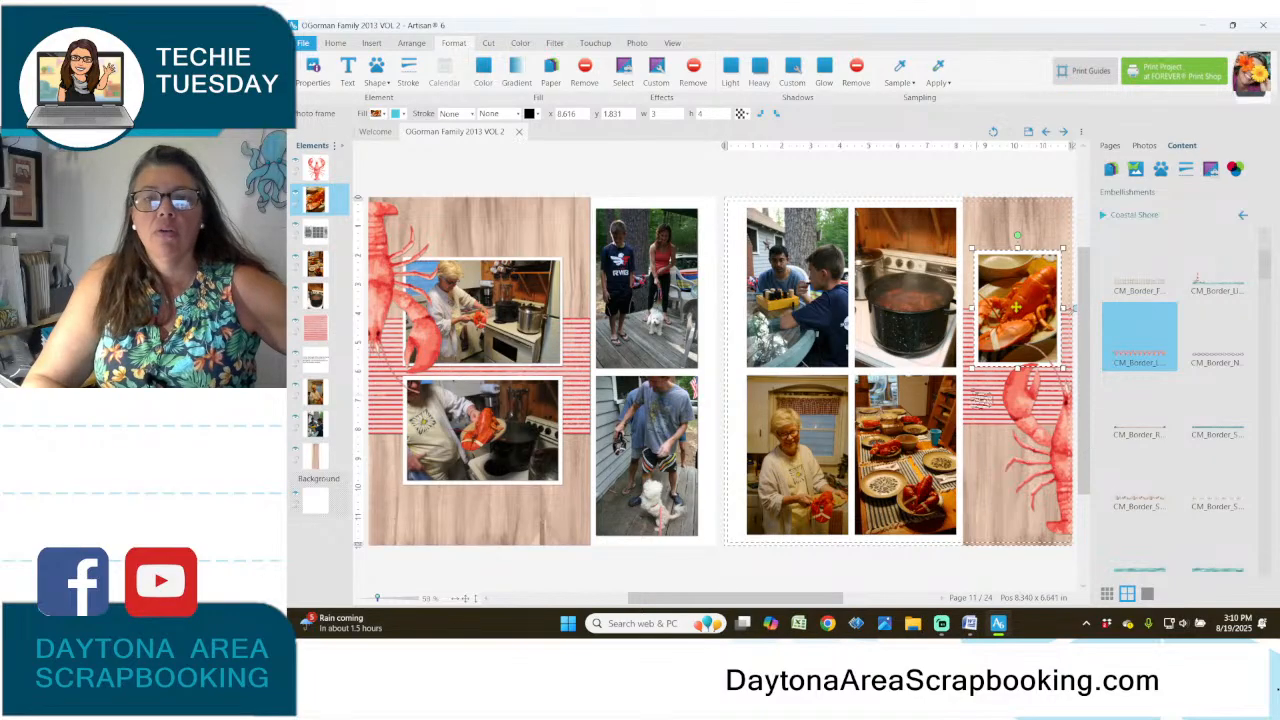
click(980, 398)
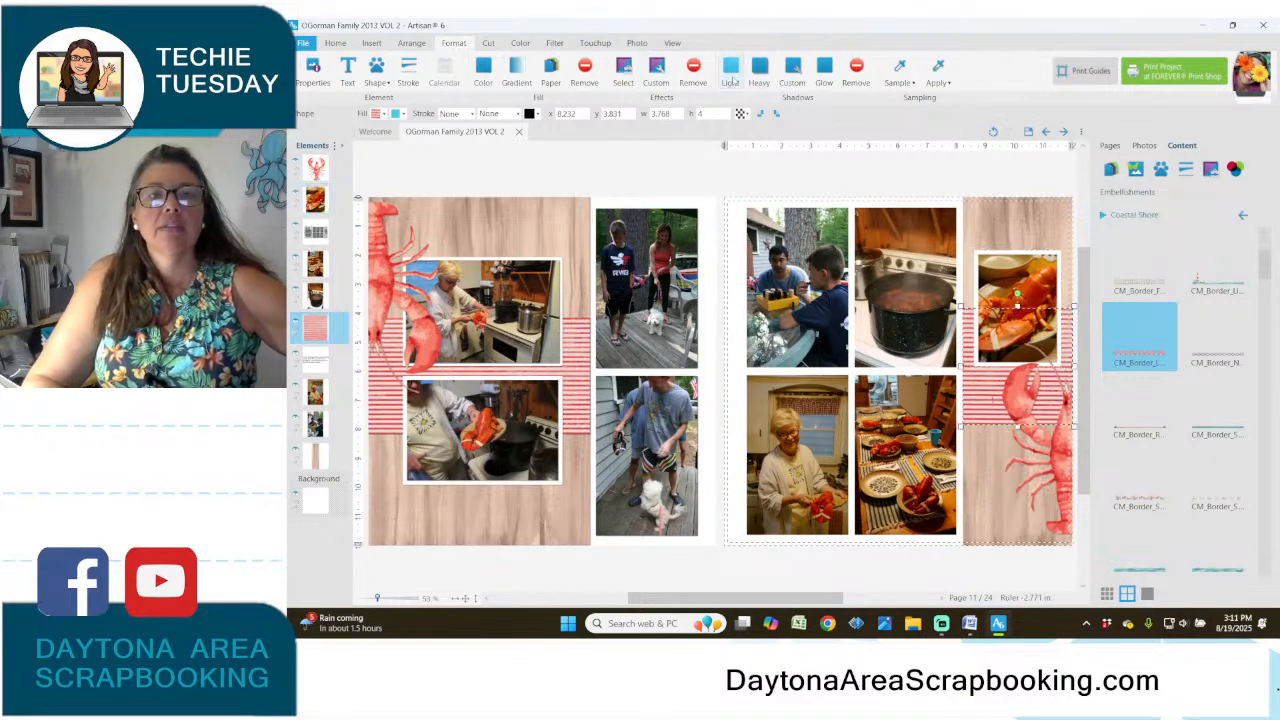
click(987, 503)
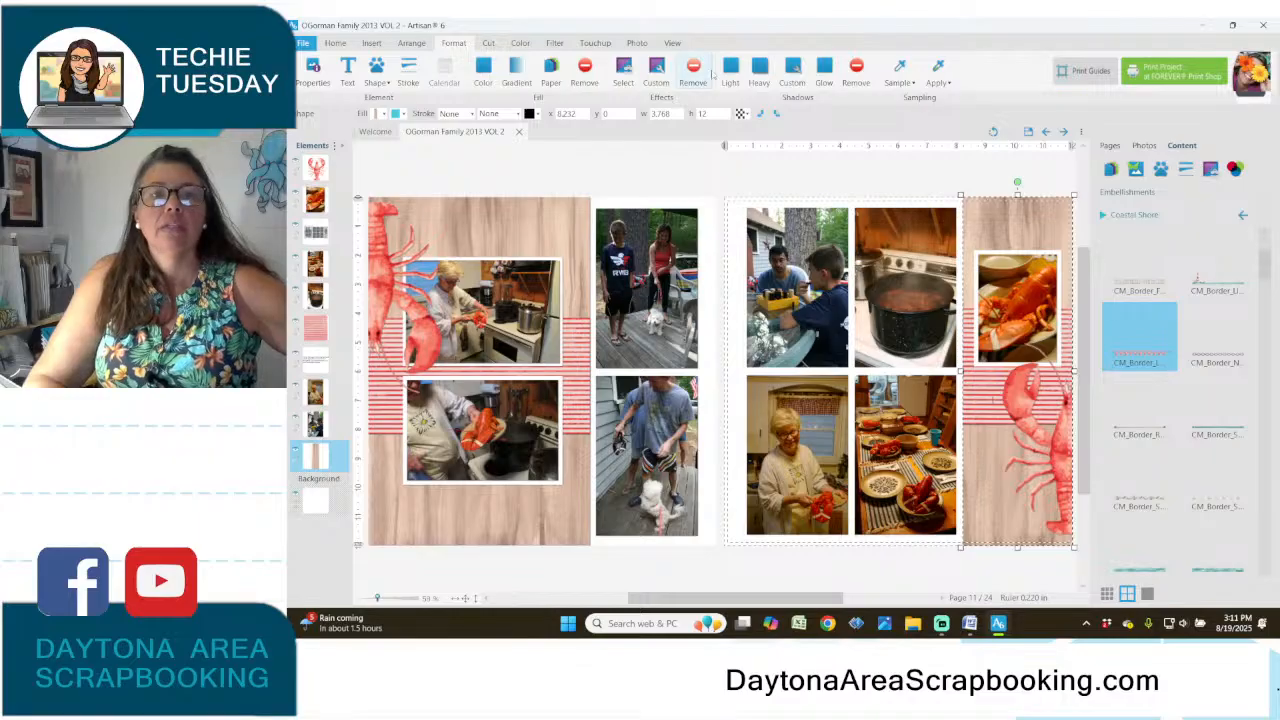
Step: Select page 11's four large photos together and give them a light shadow
click(828, 300)
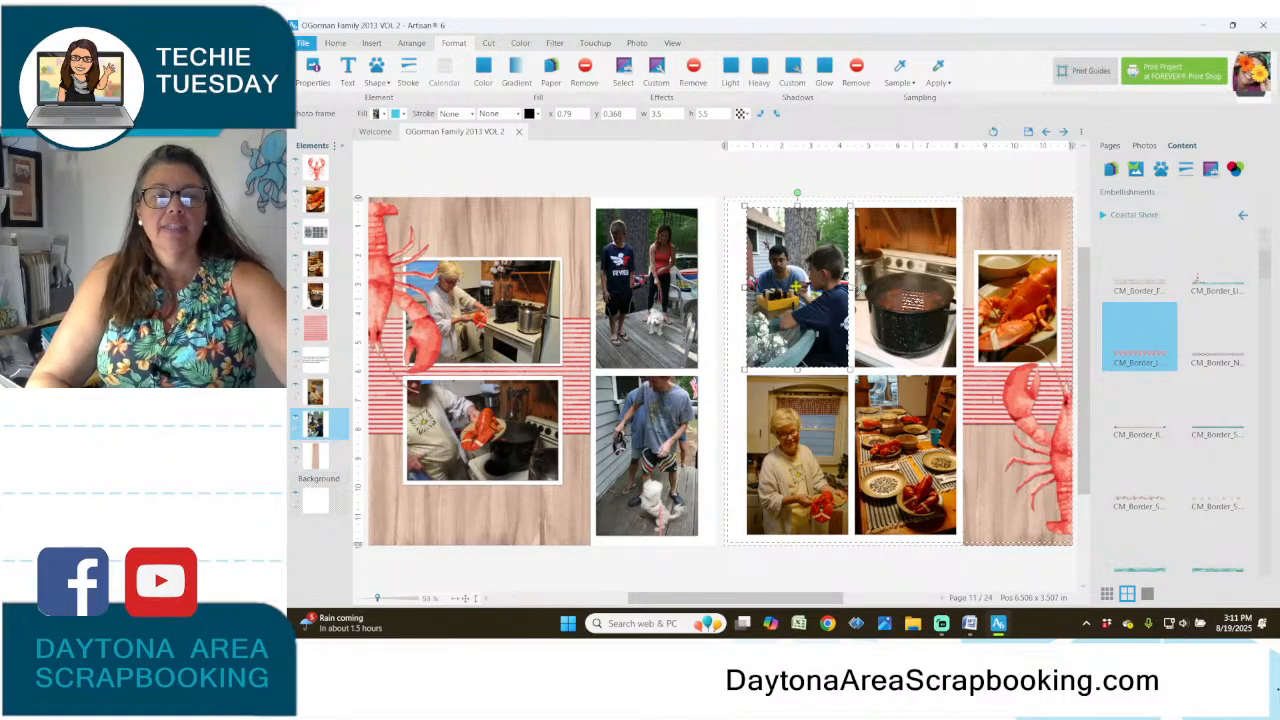
ctrl+click(903, 290)
ctrl+click(903, 453)
ctrl+click(775, 452)
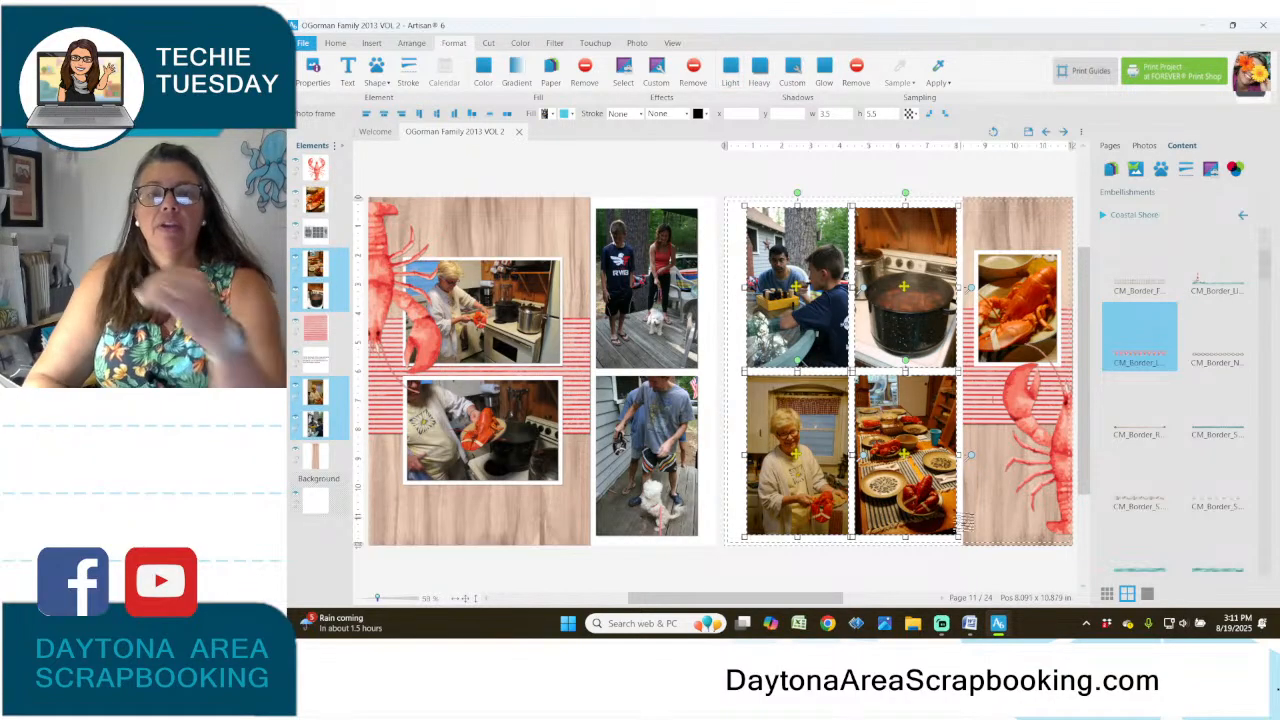
Step: Move the journaling text box from behind page 10's photos onto page 11's wood paper, below the striped band
scroll(808, 604, right, 2)
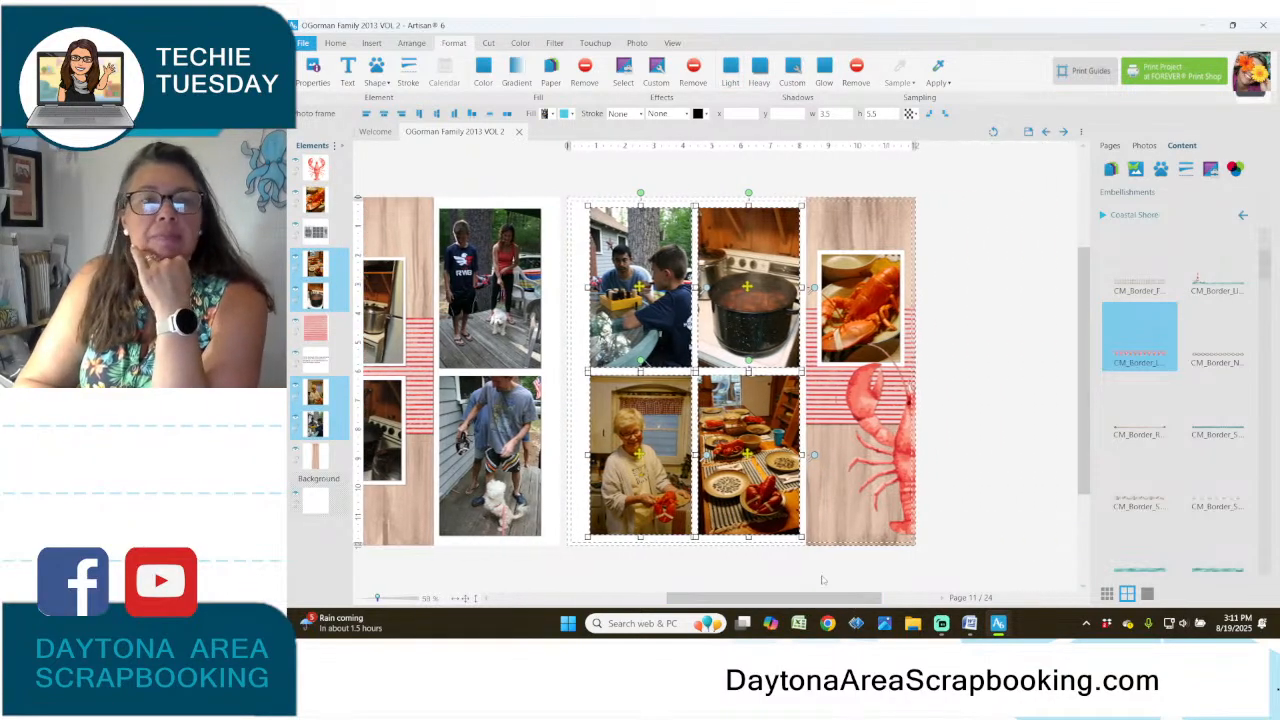
click(317, 232)
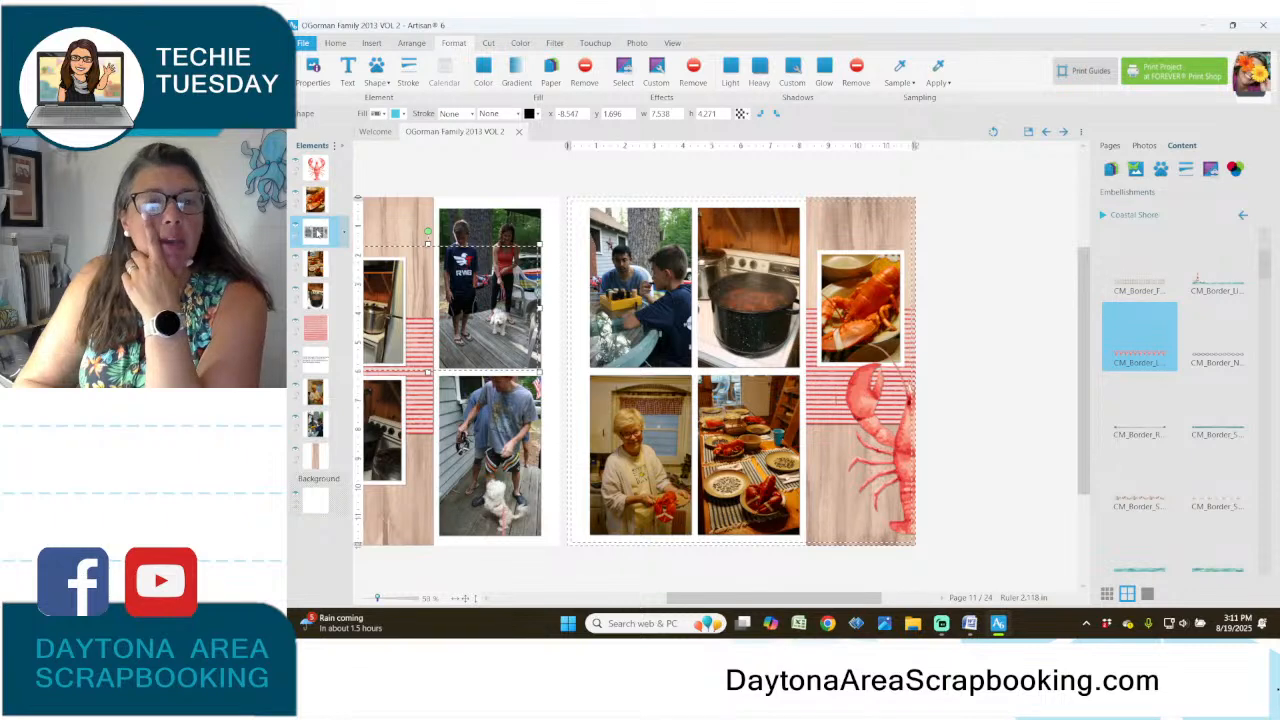
click(316, 361)
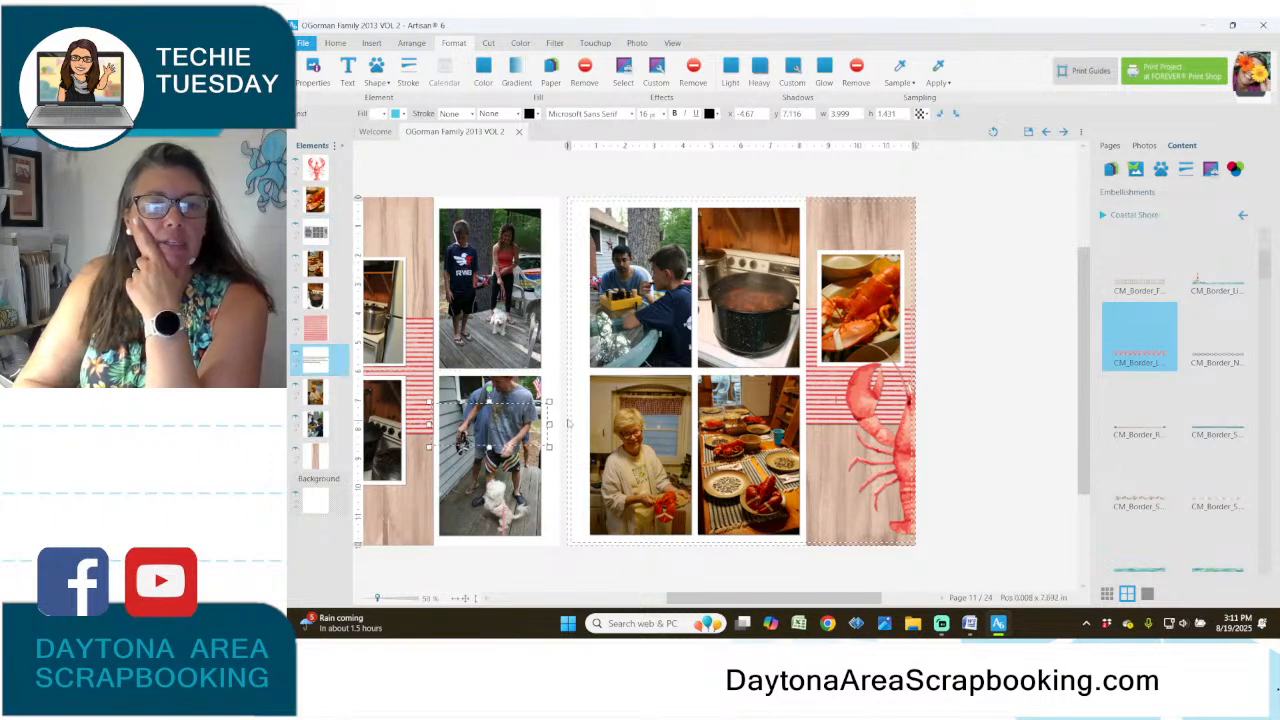
key(Right)
key(Right)
key(Right)
key(Right)
key(Right)
key(Right)
key(Right)
key(Right)
key(Right)
key(Right)
key(Right)
key(Right)
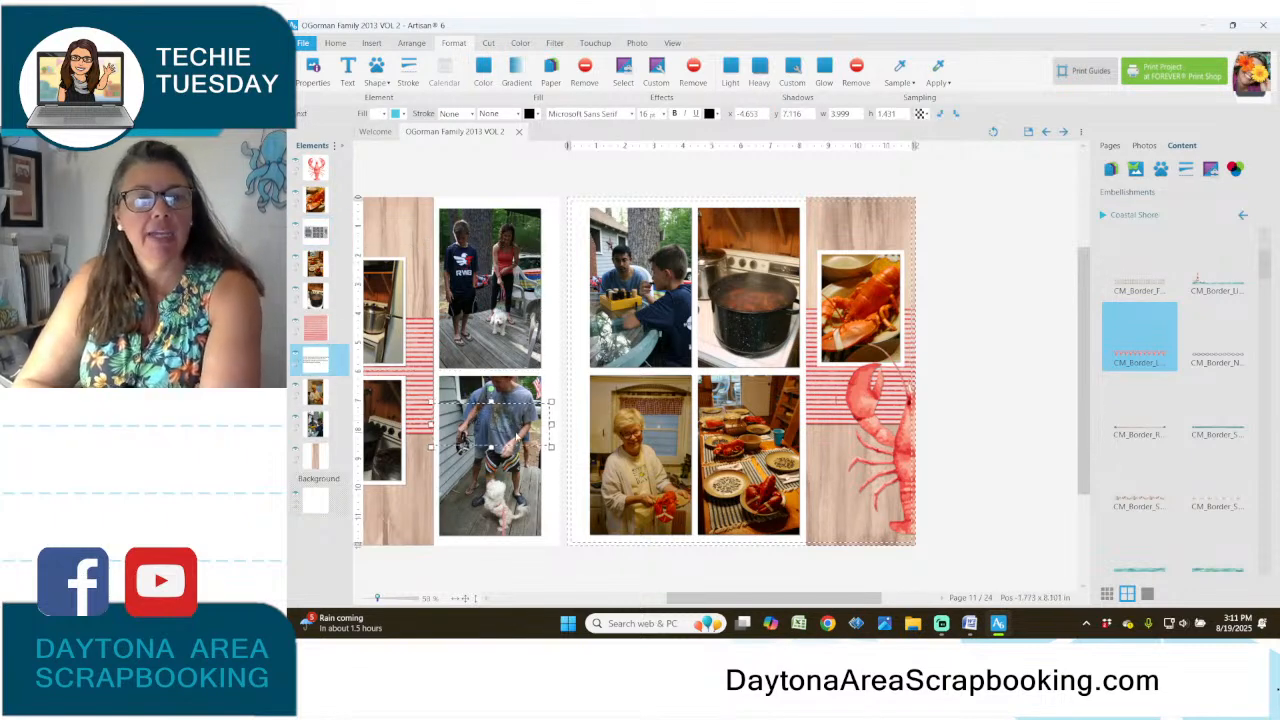
key(Right)
key(Right)
key(Right)
key(Right)
key(Right)
key(Right)
key(Right)
key(Right)
key(Right)
key(Right)
key(Right)
key(Right)
key(Right)
key(Right)
key(Right)
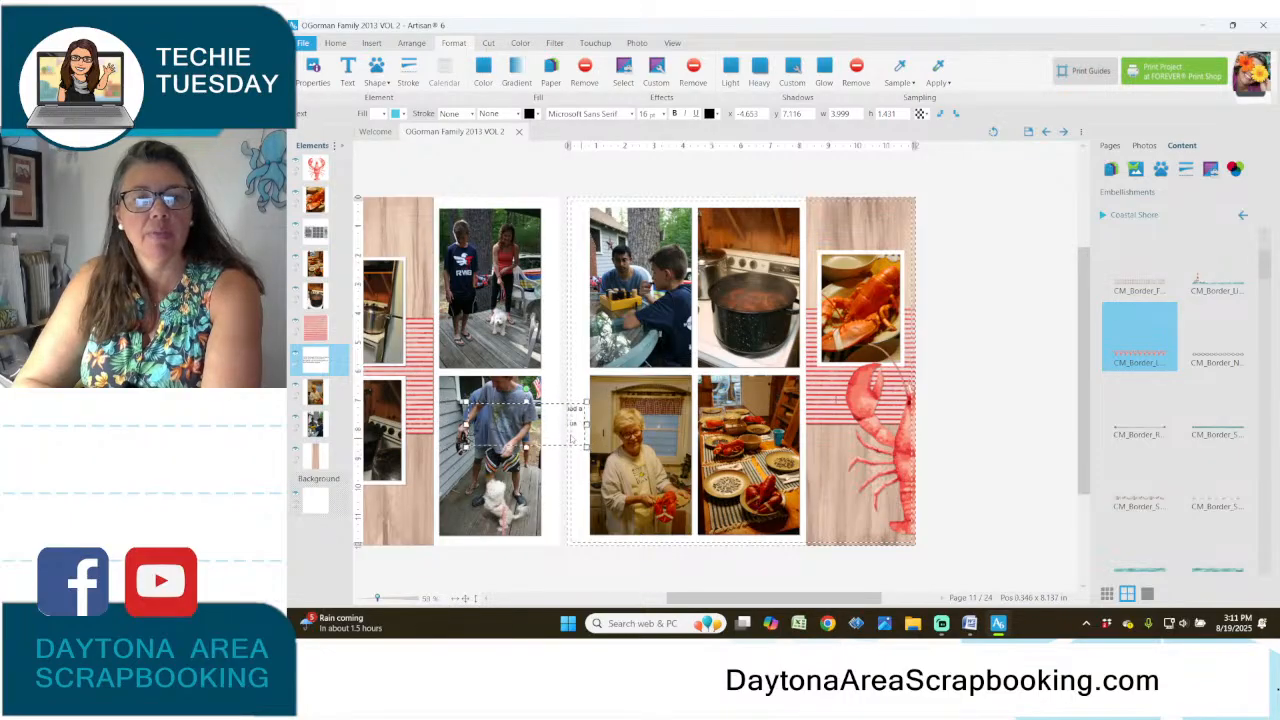
key(Right)
key(Right)
key(Right)
key(Right)
key(Right)
key(Right)
key(Right)
key(Right)
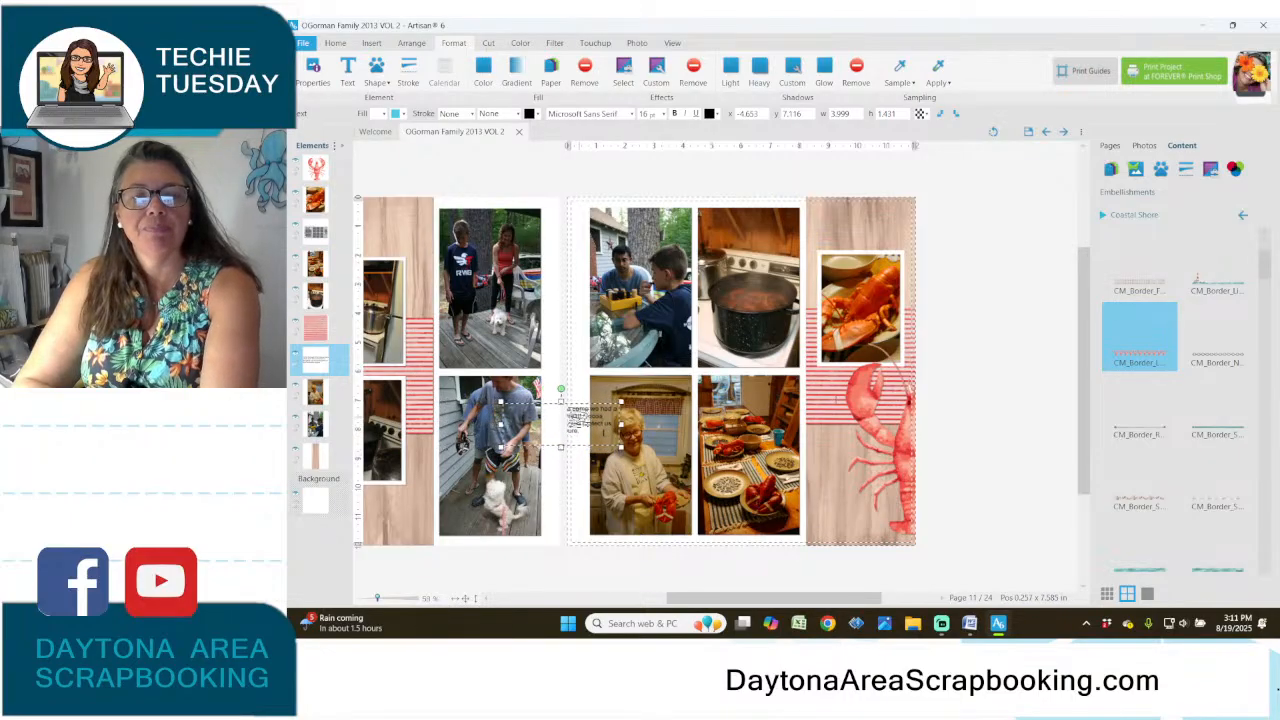
drag(620, 422, 928, 457)
Step: Fit the journaling text box on the wood paper near its inner edge, about 2.69 in wide and 3.12 in high
scroll(1037, 517, up, 1)
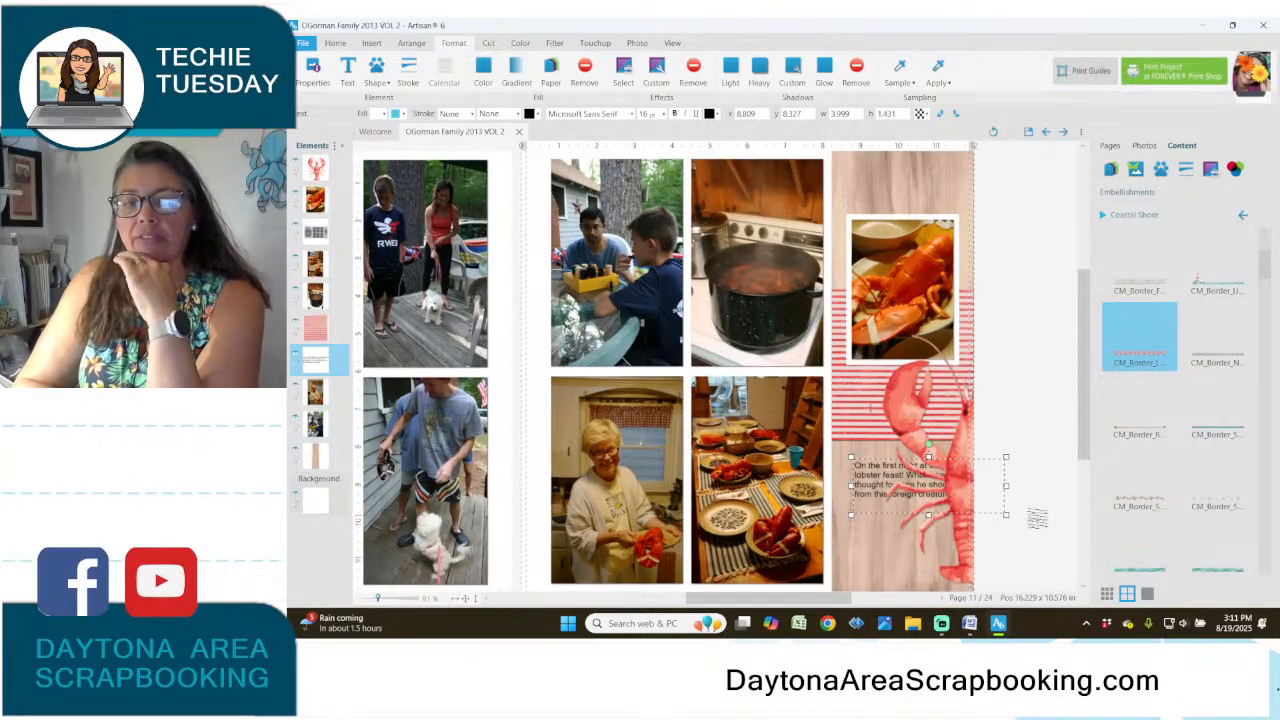
scroll(1095, 398, up, 1)
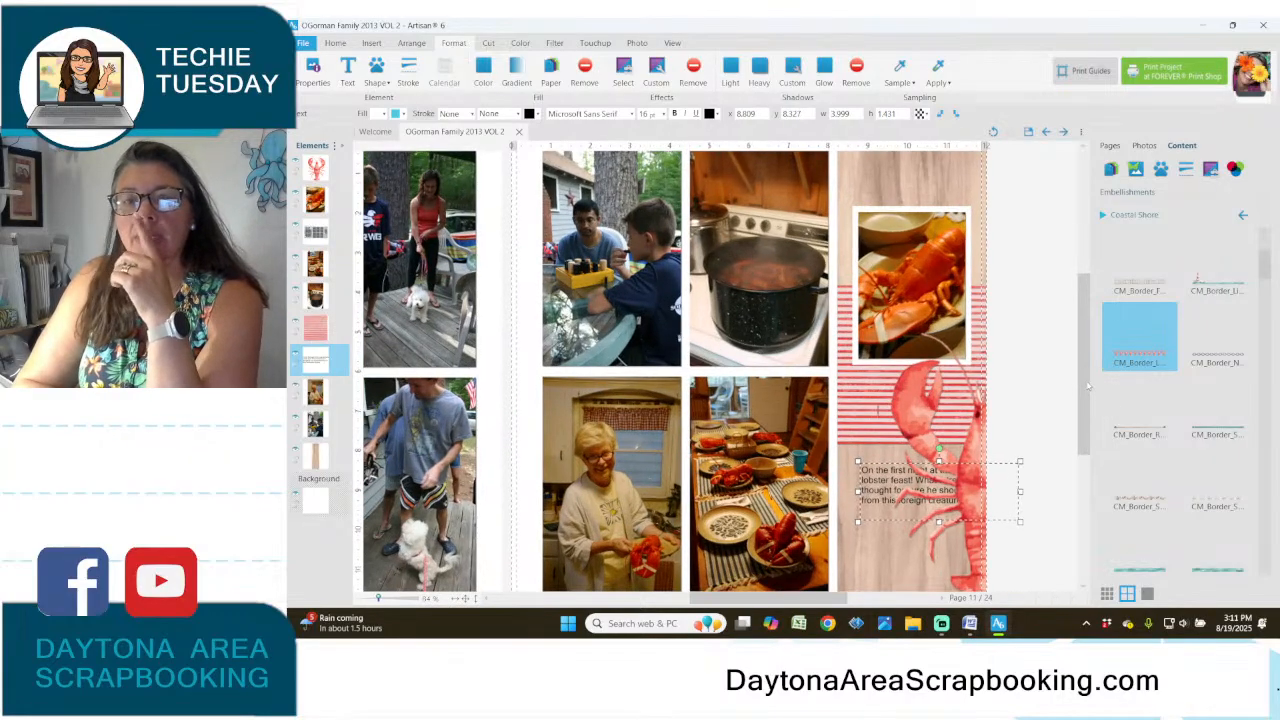
scroll(1088, 408, down, 1)
scroll(1046, 444, right, 2)
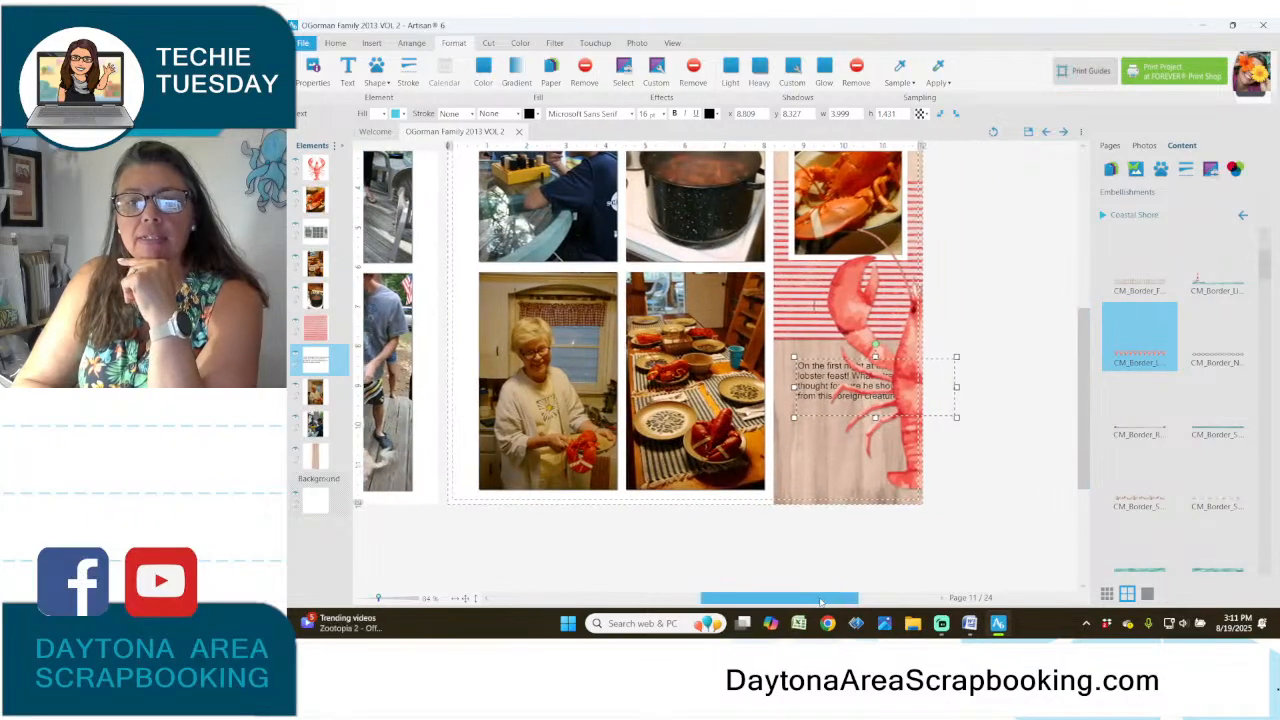
scroll(1046, 444, up, 2)
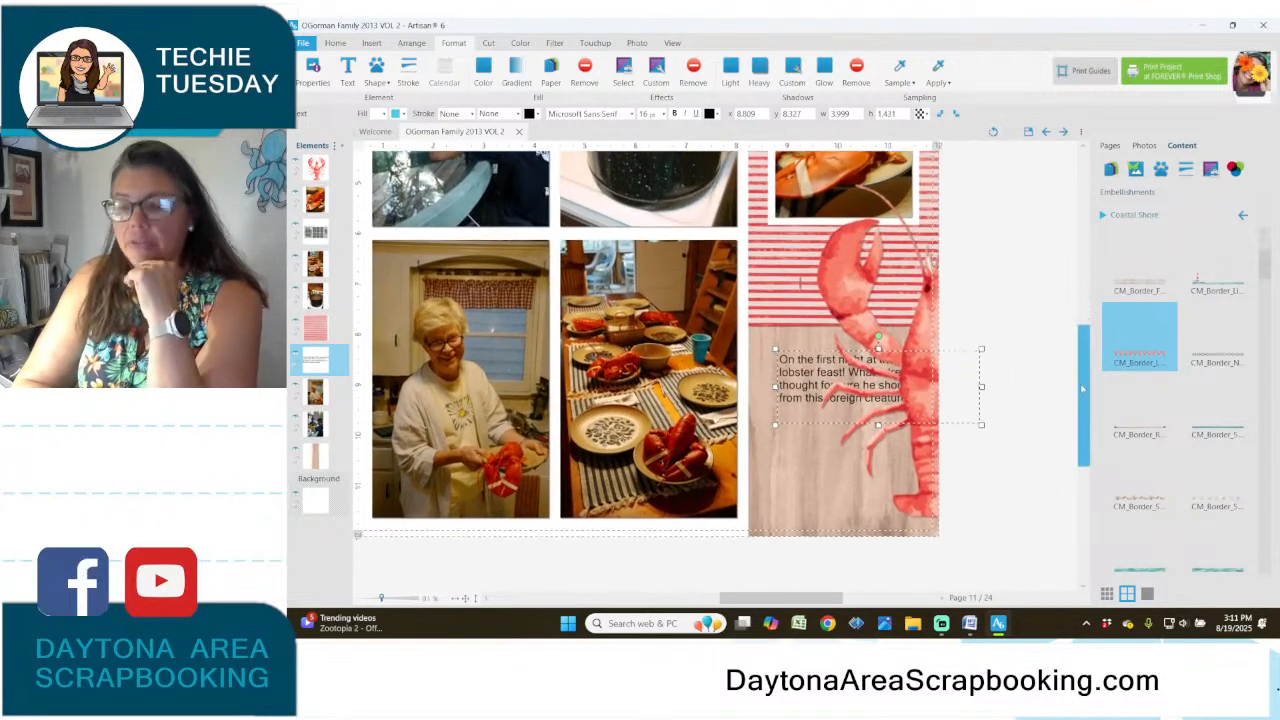
scroll(1083, 392, down, 1)
drag(1083, 391, 1083, 393)
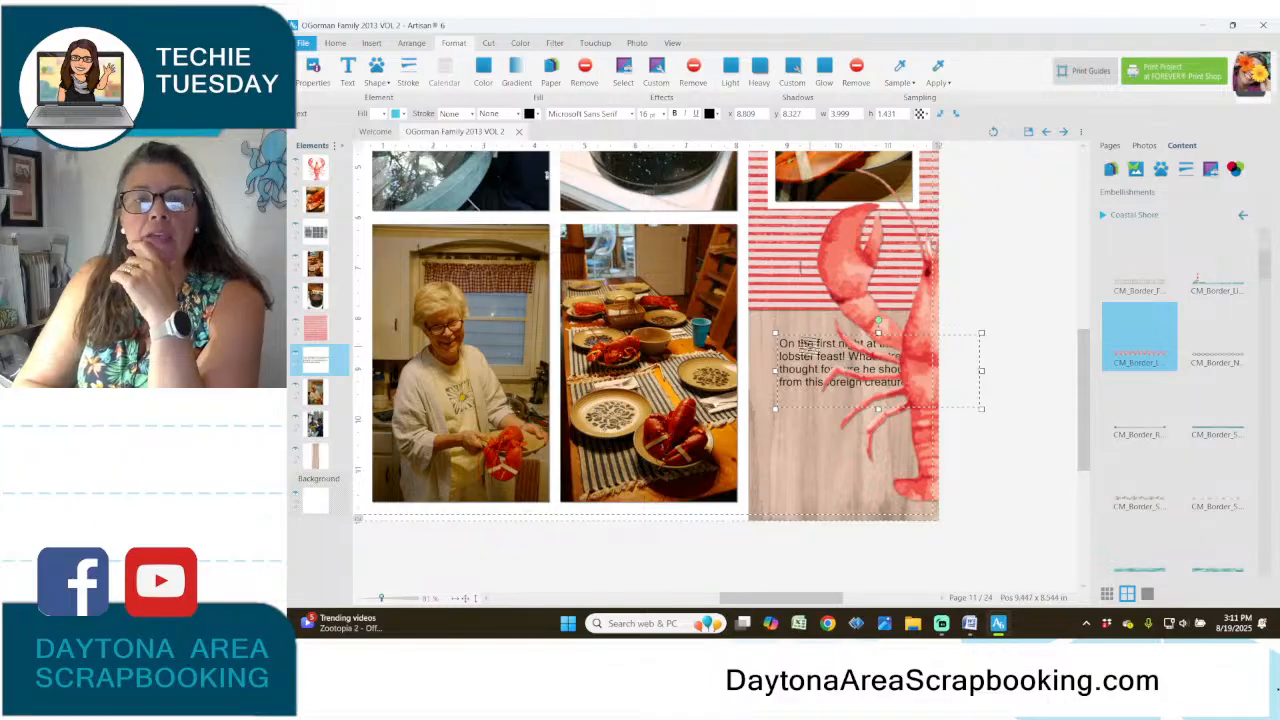
drag(806, 352, 790, 342)
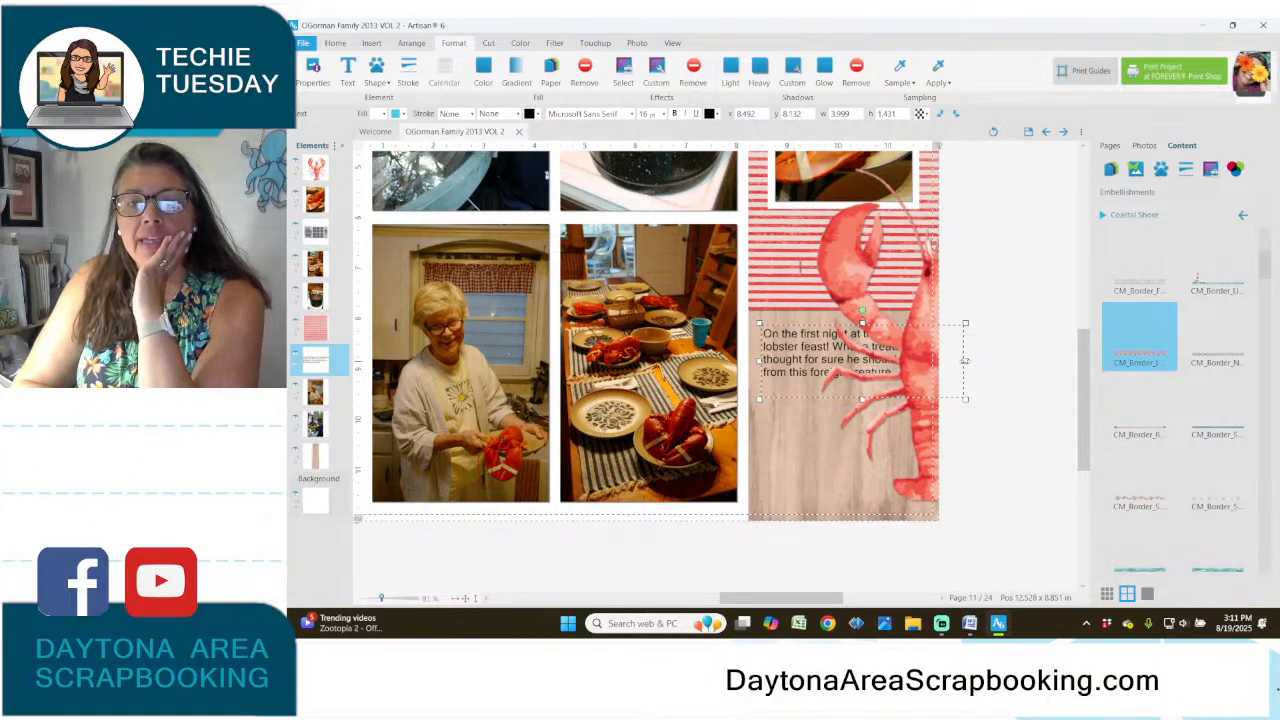
drag(965, 360, 900, 358)
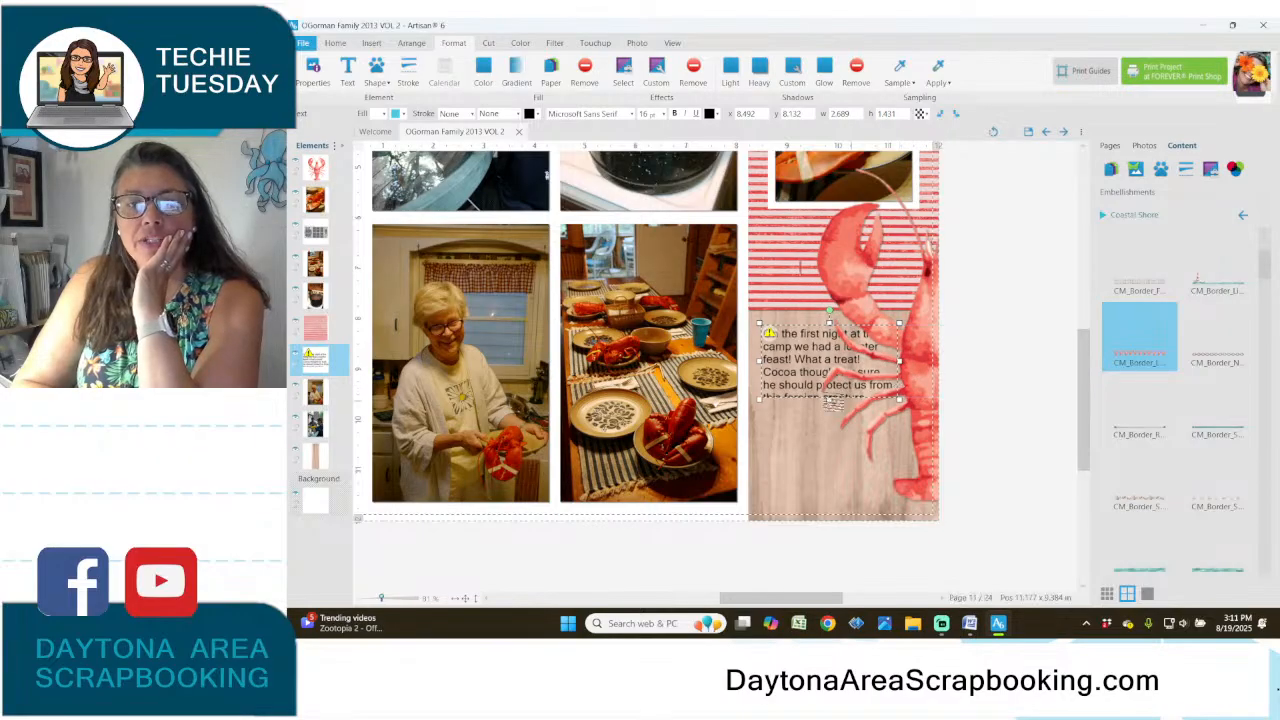
drag(828, 399, 828, 485)
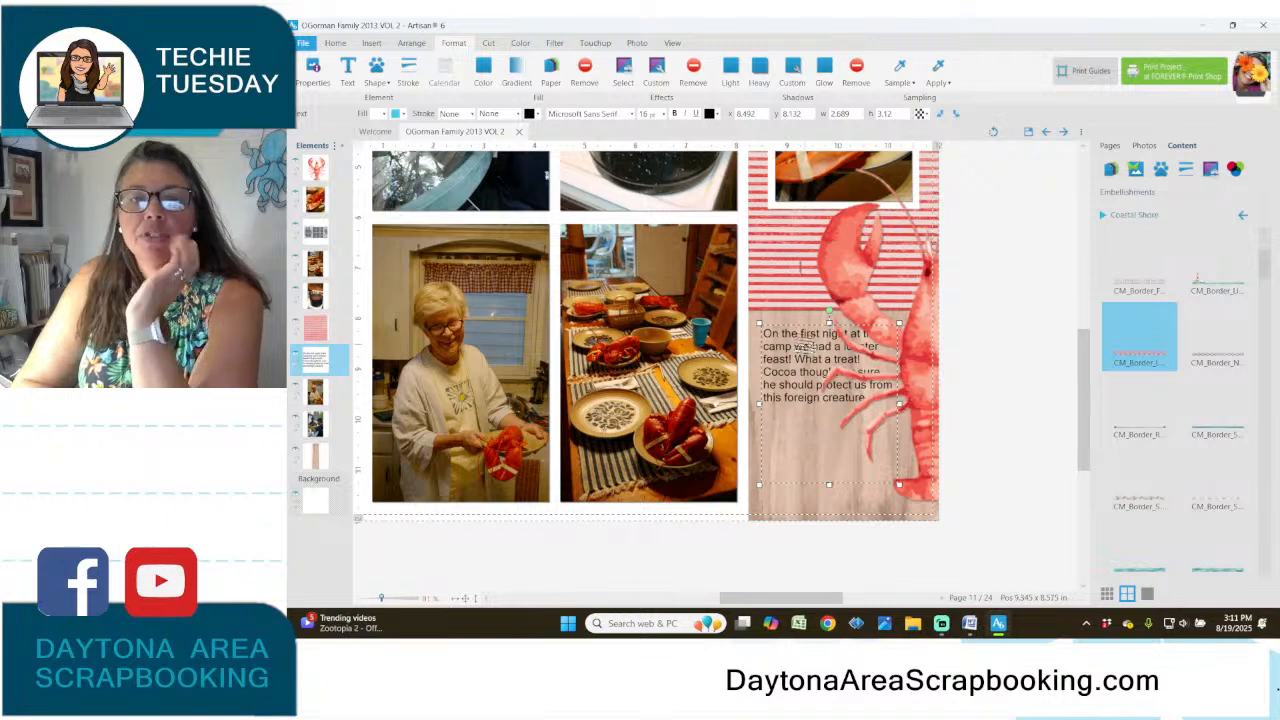
drag(806, 338, 811, 344)
Step: Try manual line breaks after "On the first" and "night at the" in the journaling text, and undo both
double_click(829, 346)
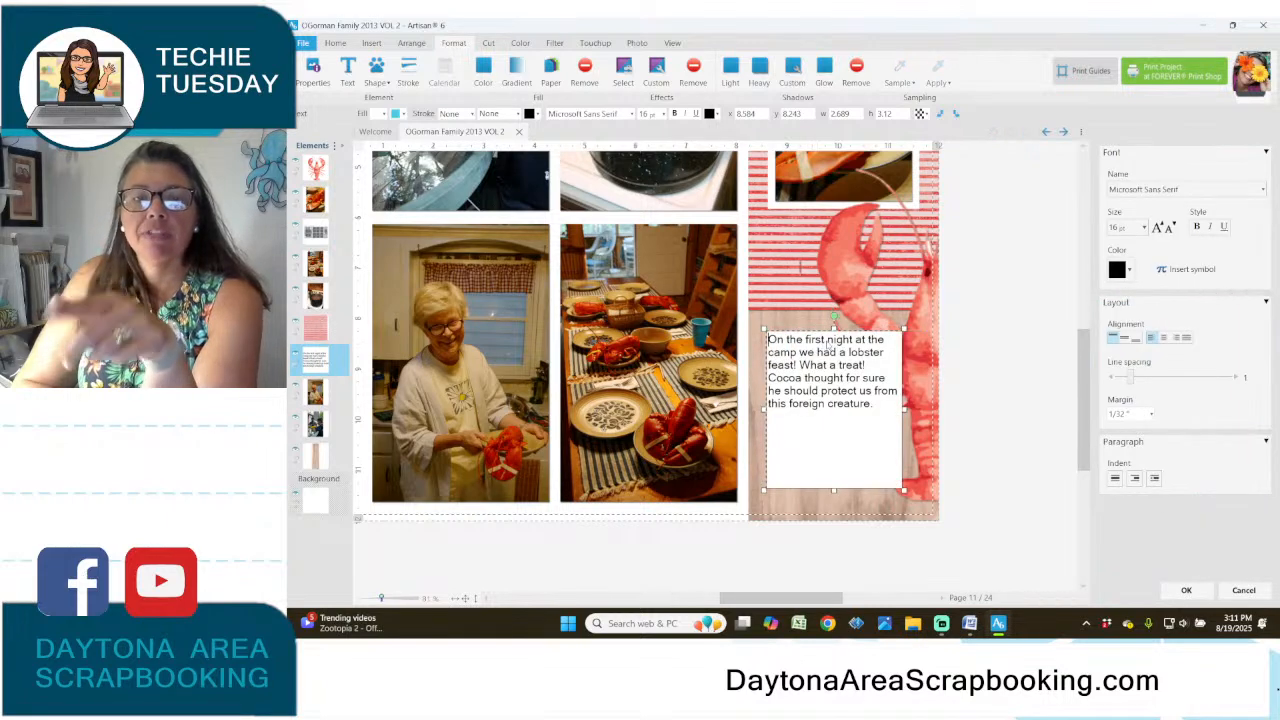
click(826, 346)
key(Return)
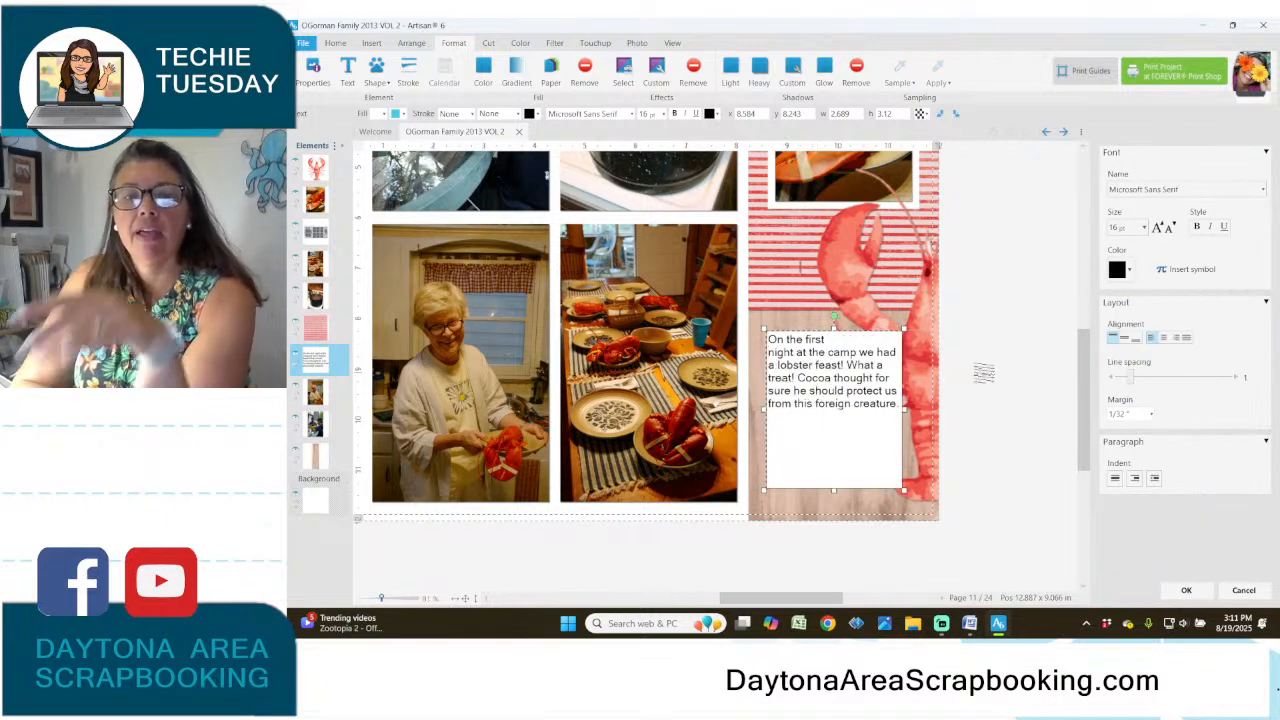
click(982, 372)
double_click(838, 356)
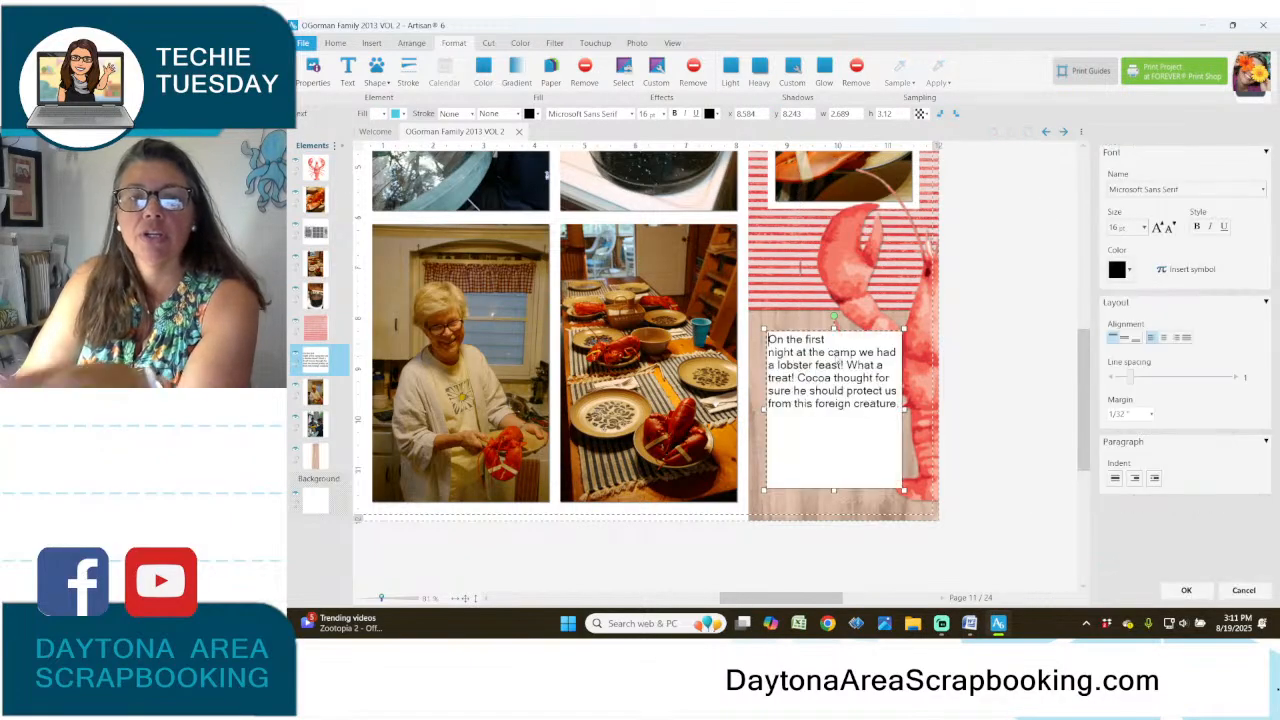
click(829, 356)
key(Return)
click(985, 372)
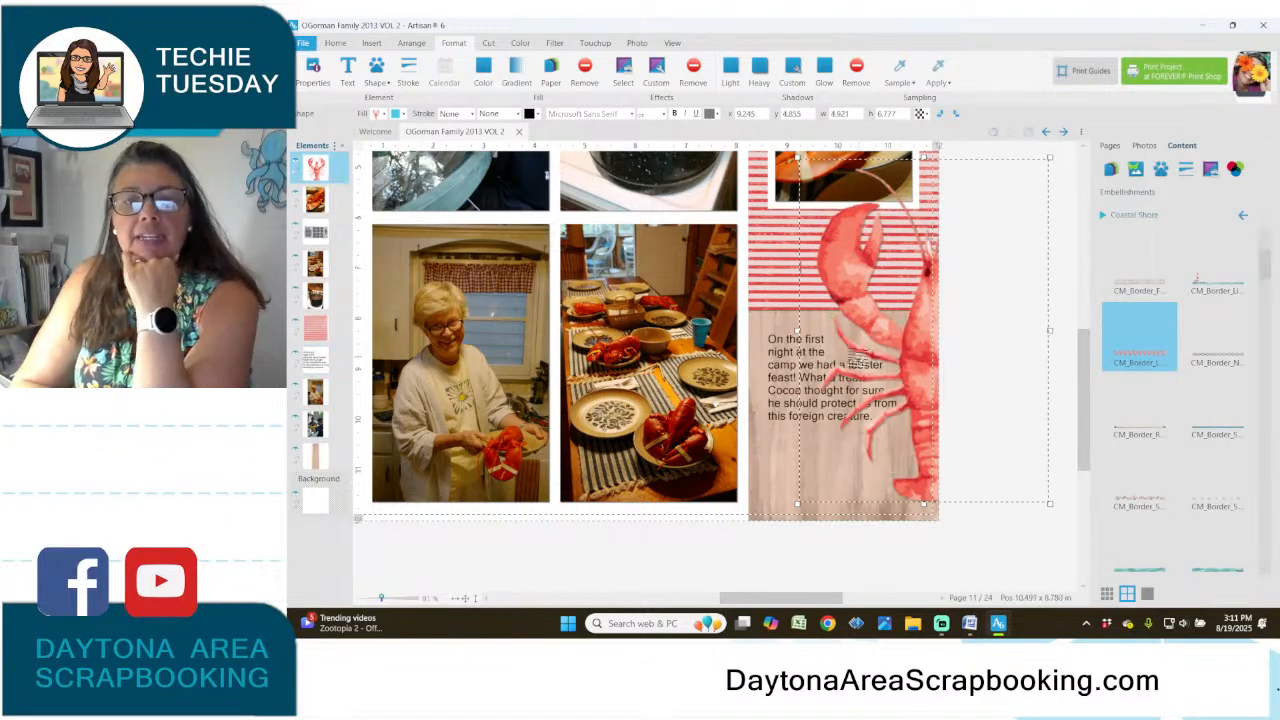
click(992, 133)
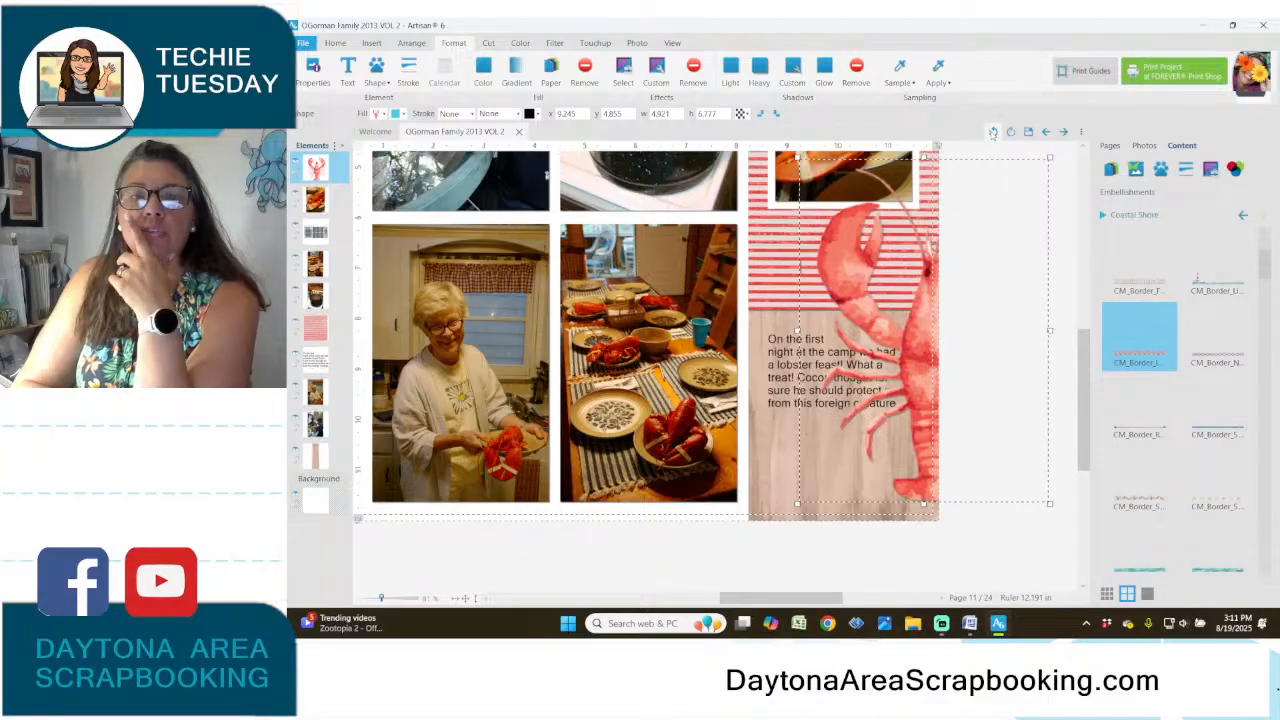
click(992, 133)
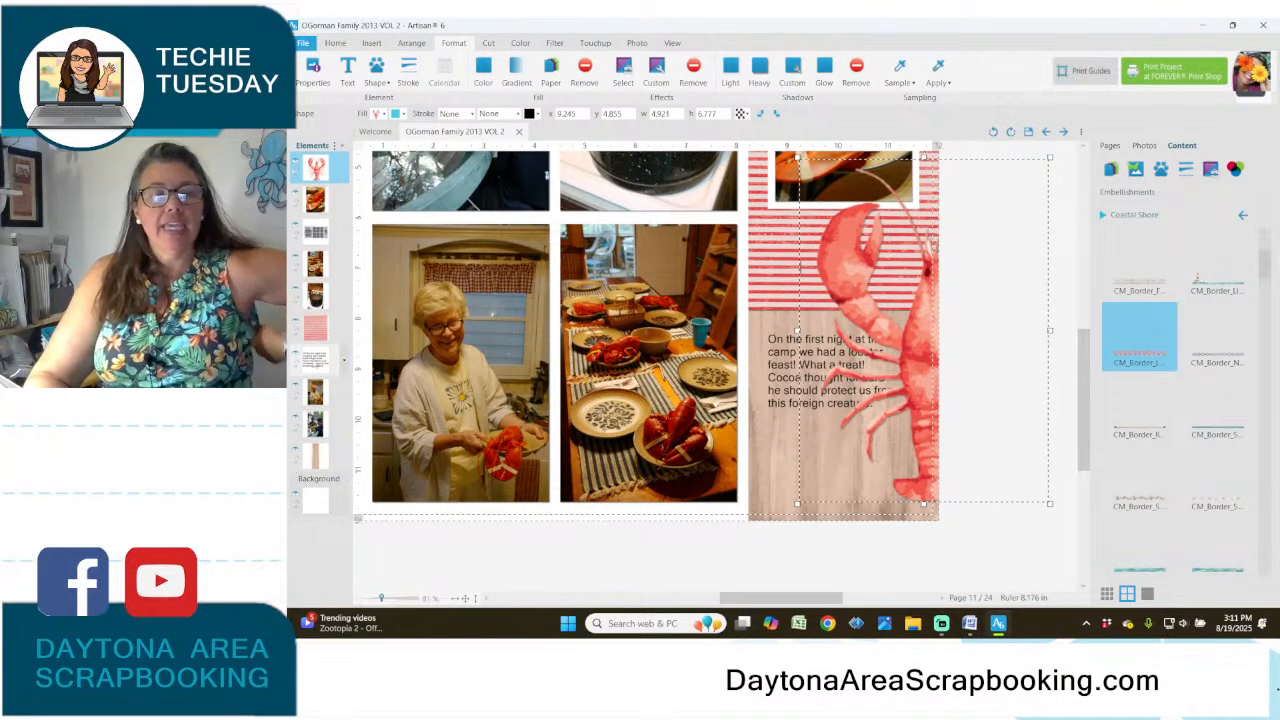
Step: Place the journaling text directly beneath the lobster in the stacking order and wrap it around the lobster with Element shape wrapping
click(330, 357)
drag(330, 202, 330, 200)
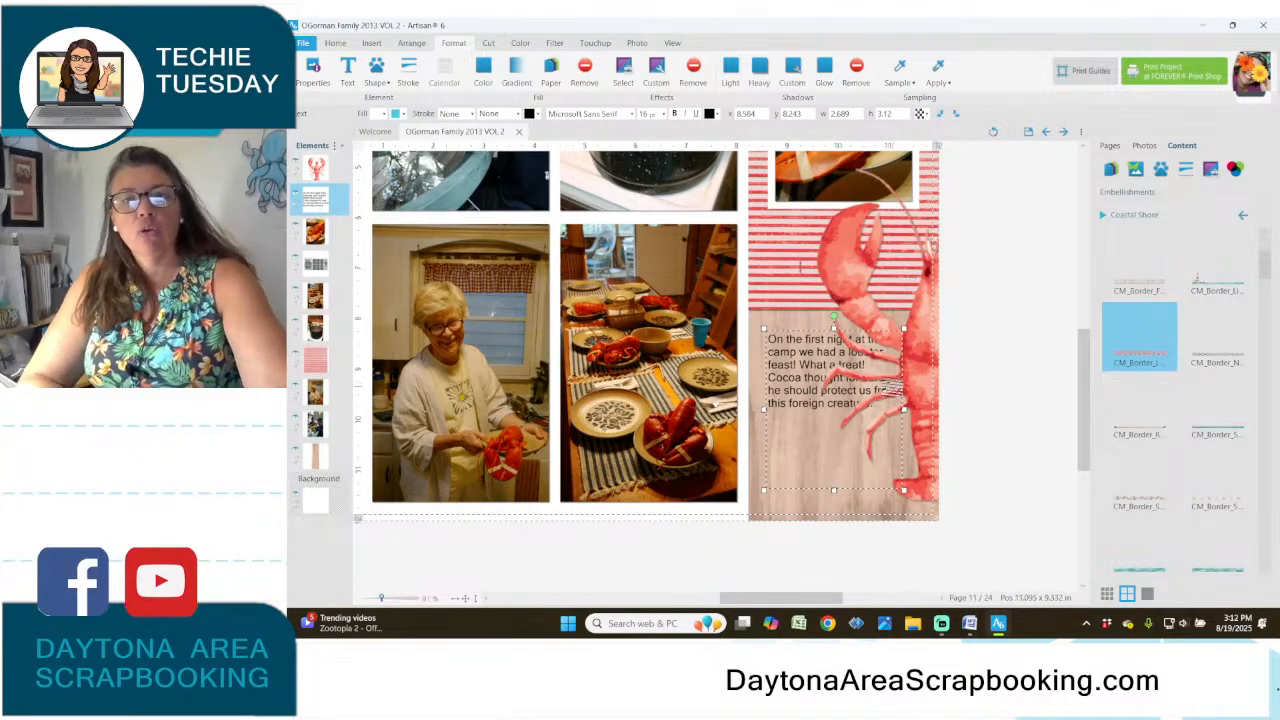
shift+click(925, 345)
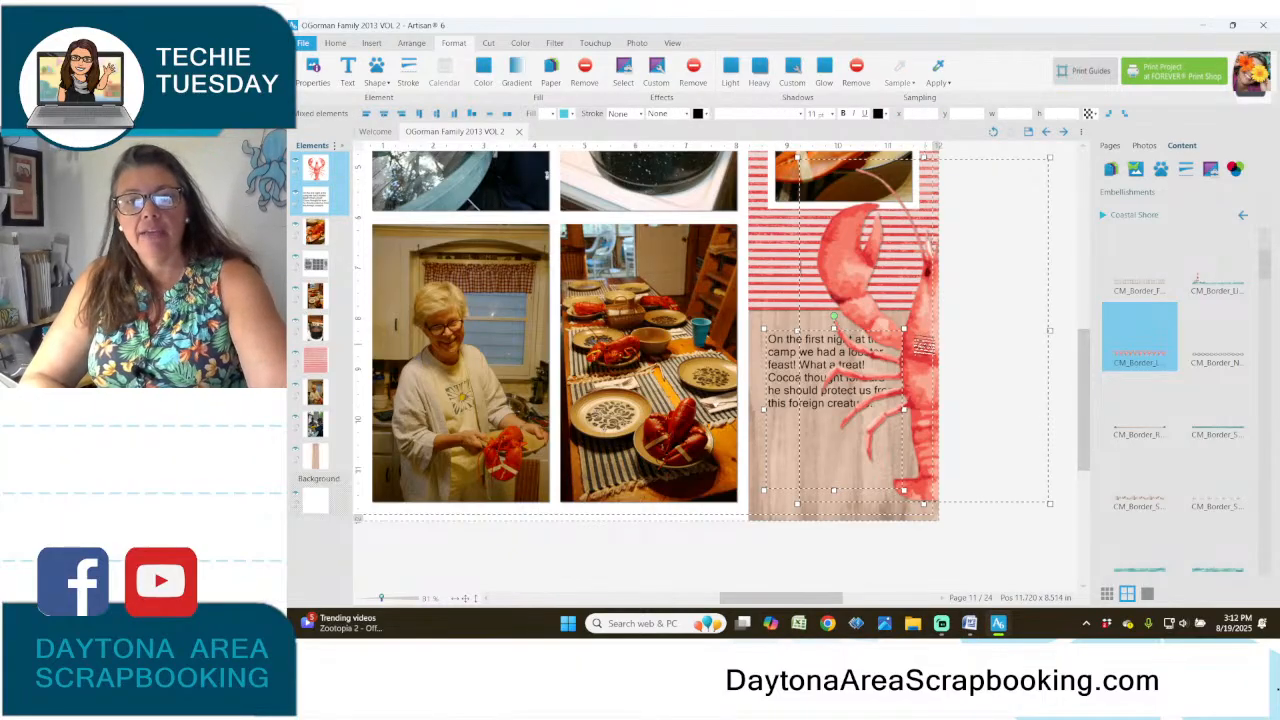
right_click(925, 345)
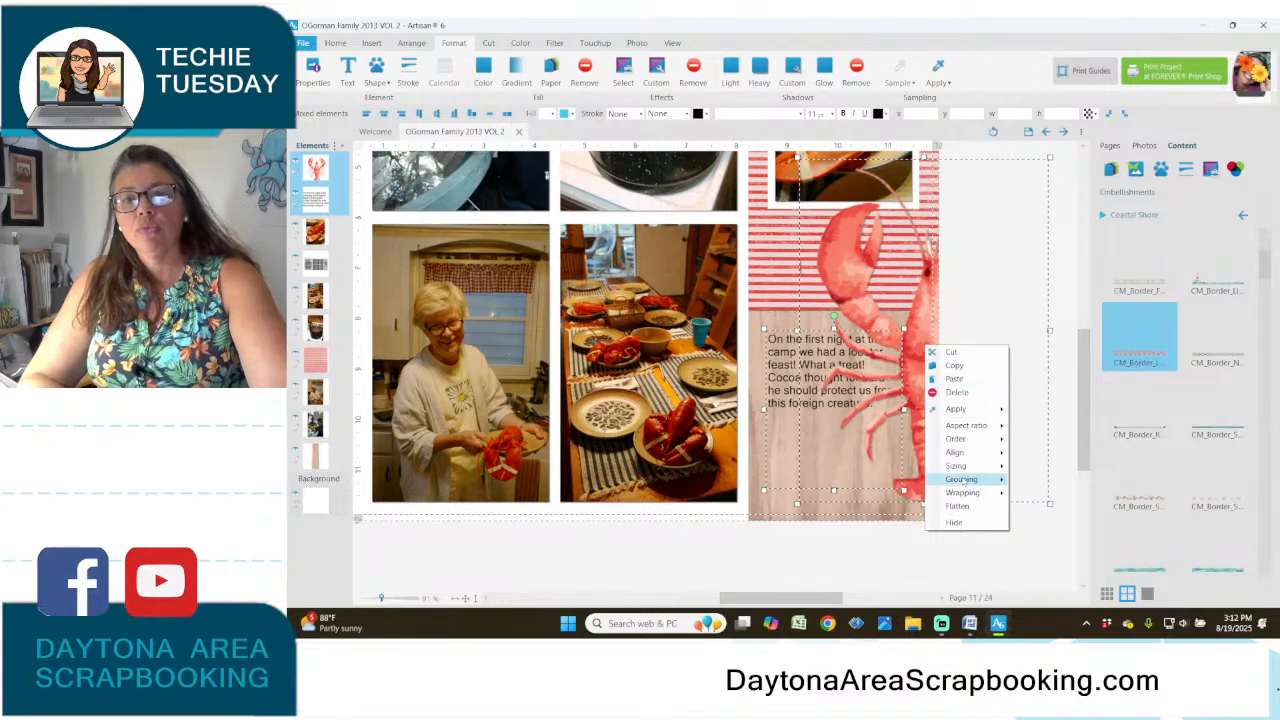
mouse_move(963, 494)
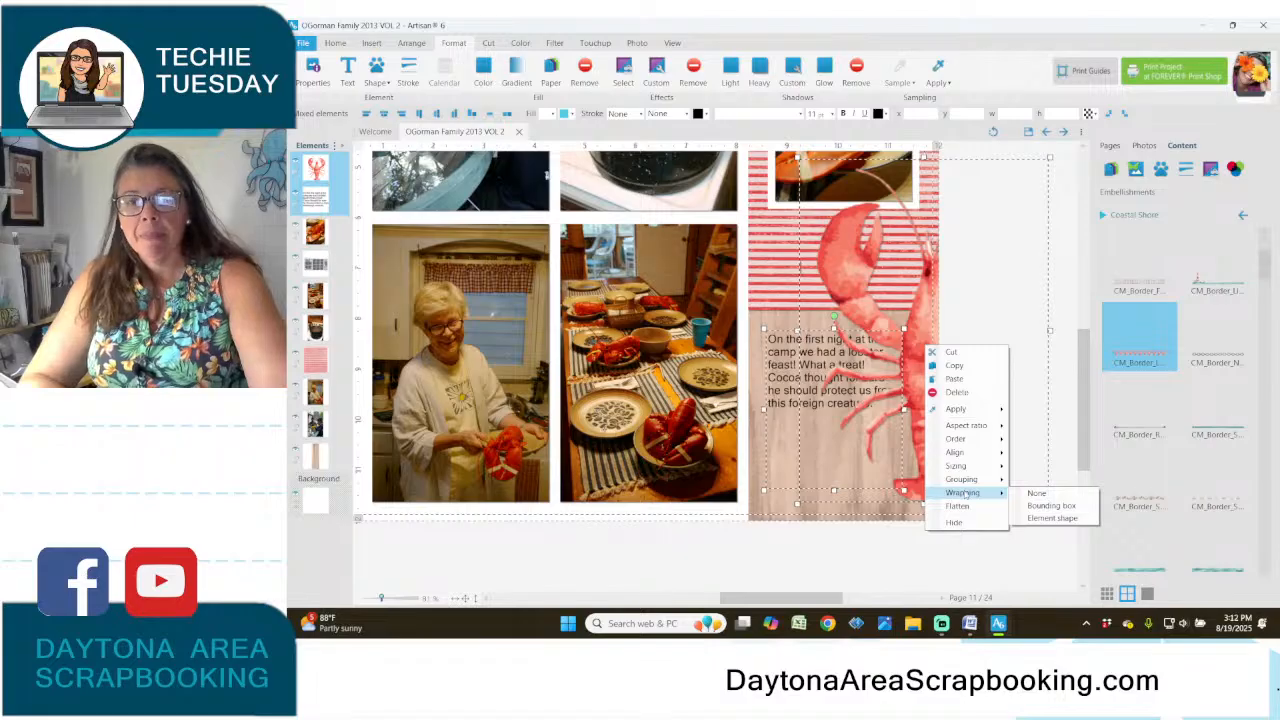
click(1040, 518)
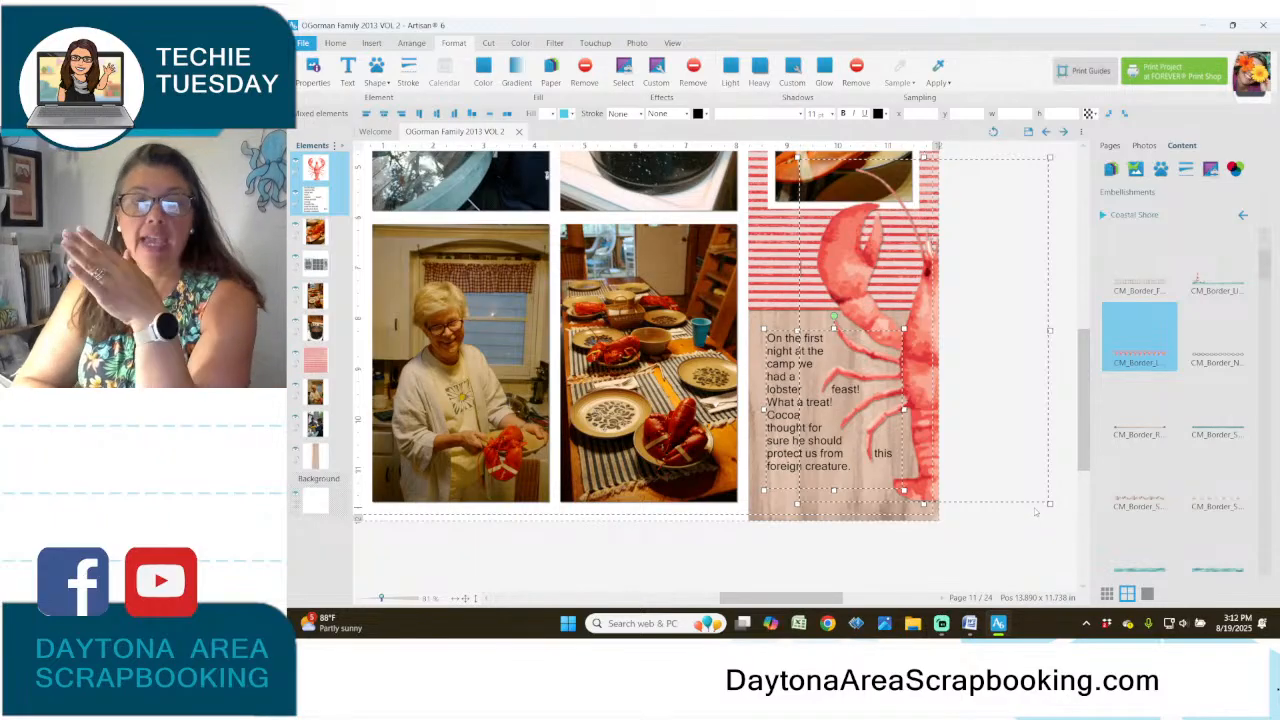
click(991, 541)
Step: Resize the journaling text box on the wood paper to about 2.41 in wide and 3.23 in high
click(797, 410)
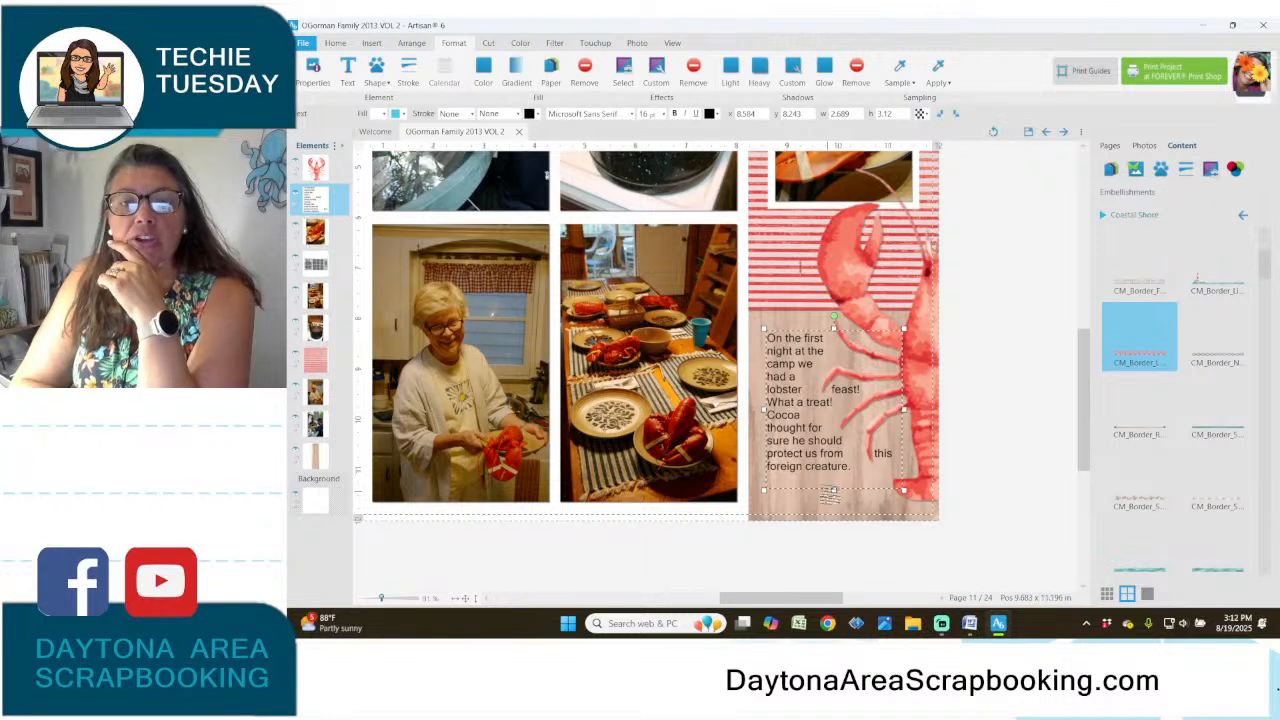
mouse_move(834, 490)
mouse_down()
mouse_move(834, 441)
mouse_move(834, 516)
mouse_move(834, 496)
mouse_up()
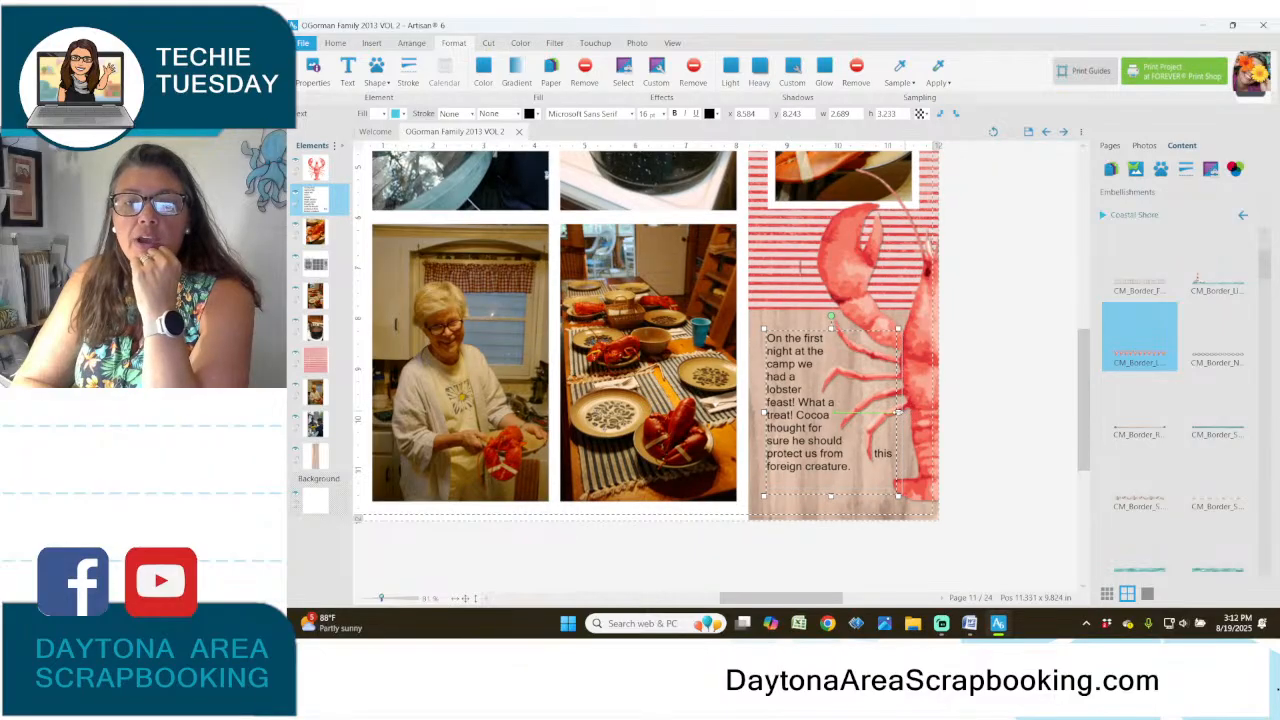
drag(904, 411, 891, 411)
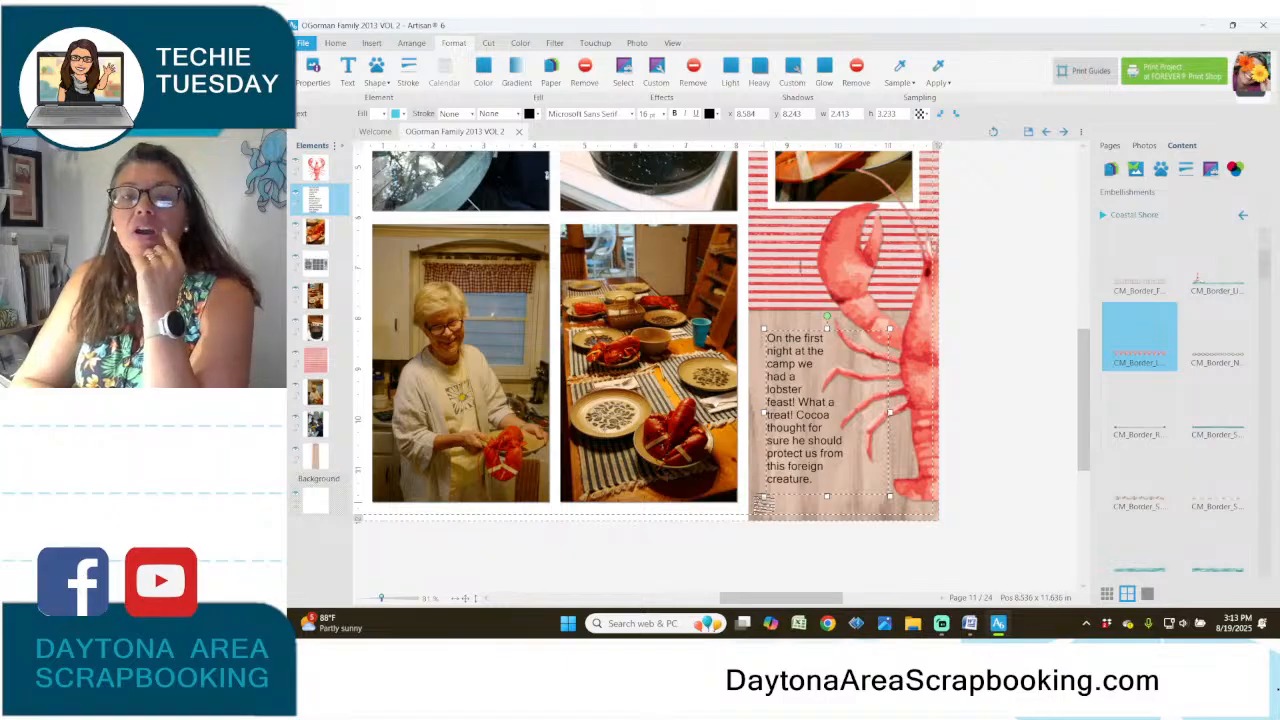
Step: Try center alignment on the journaling text and return it to left alignment
double_click(797, 414)
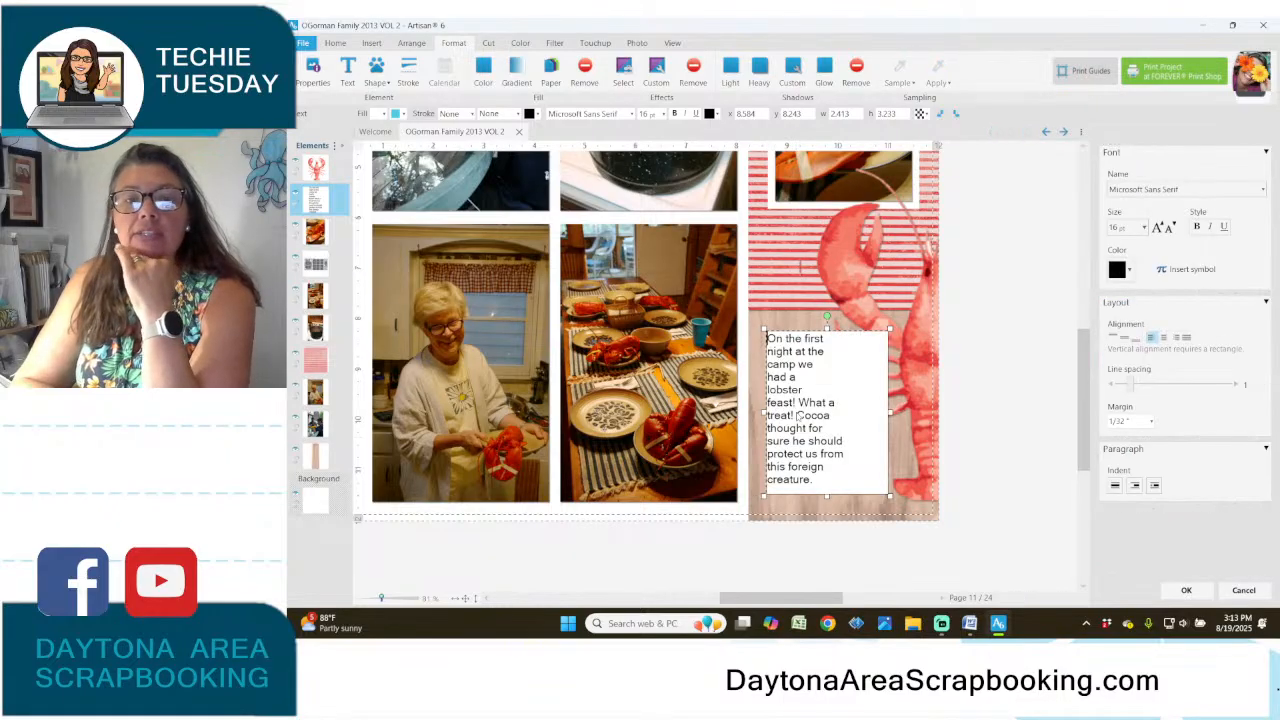
click(1163, 339)
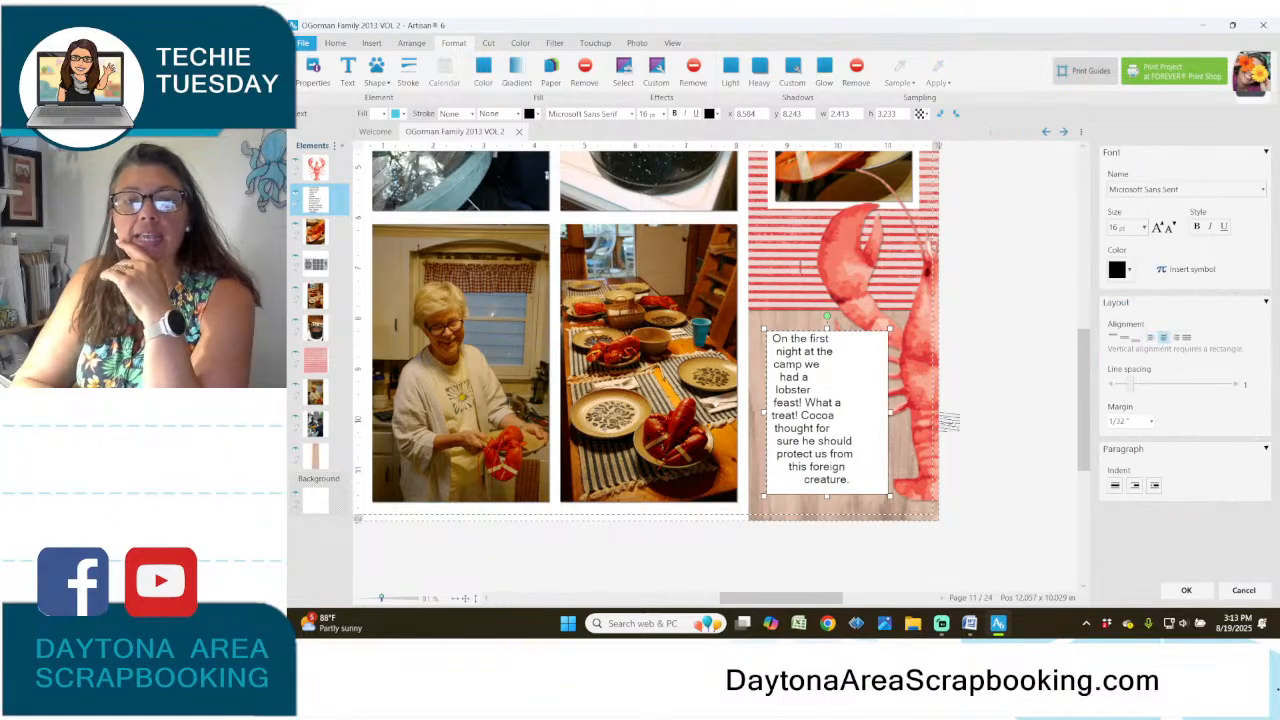
click(1186, 590)
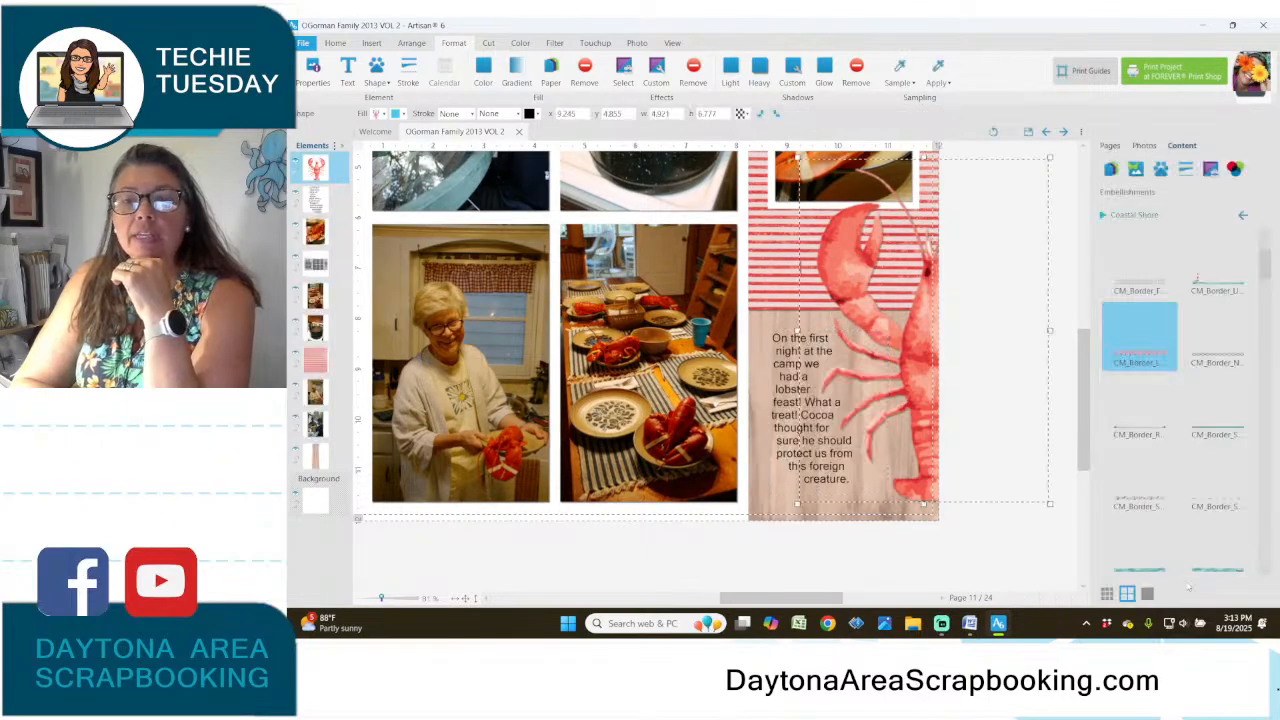
click(1003, 434)
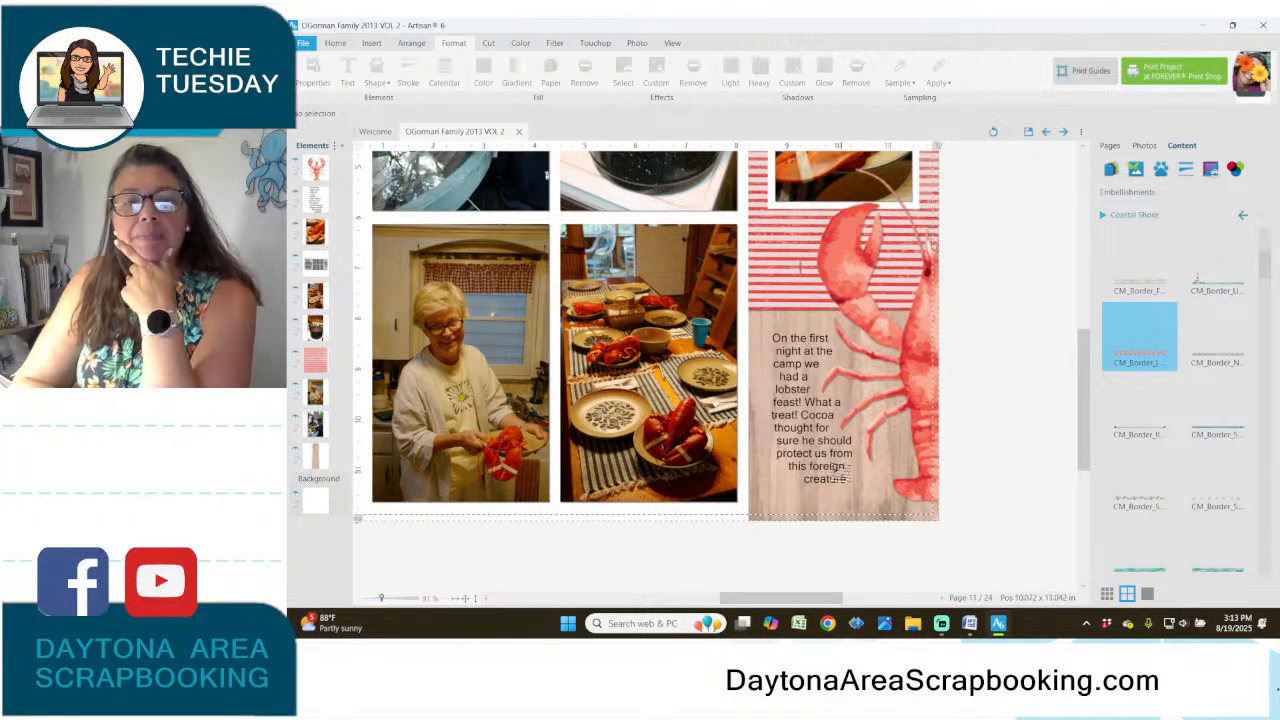
click(812, 452)
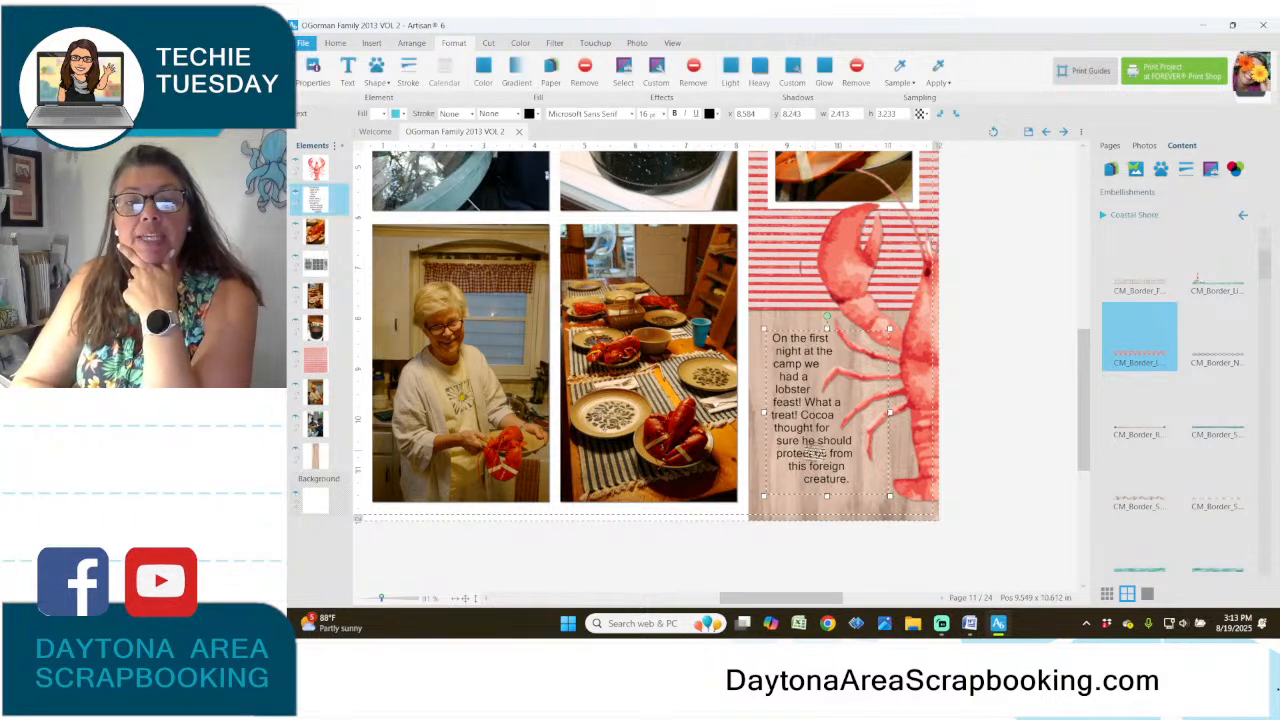
right_click(805, 419)
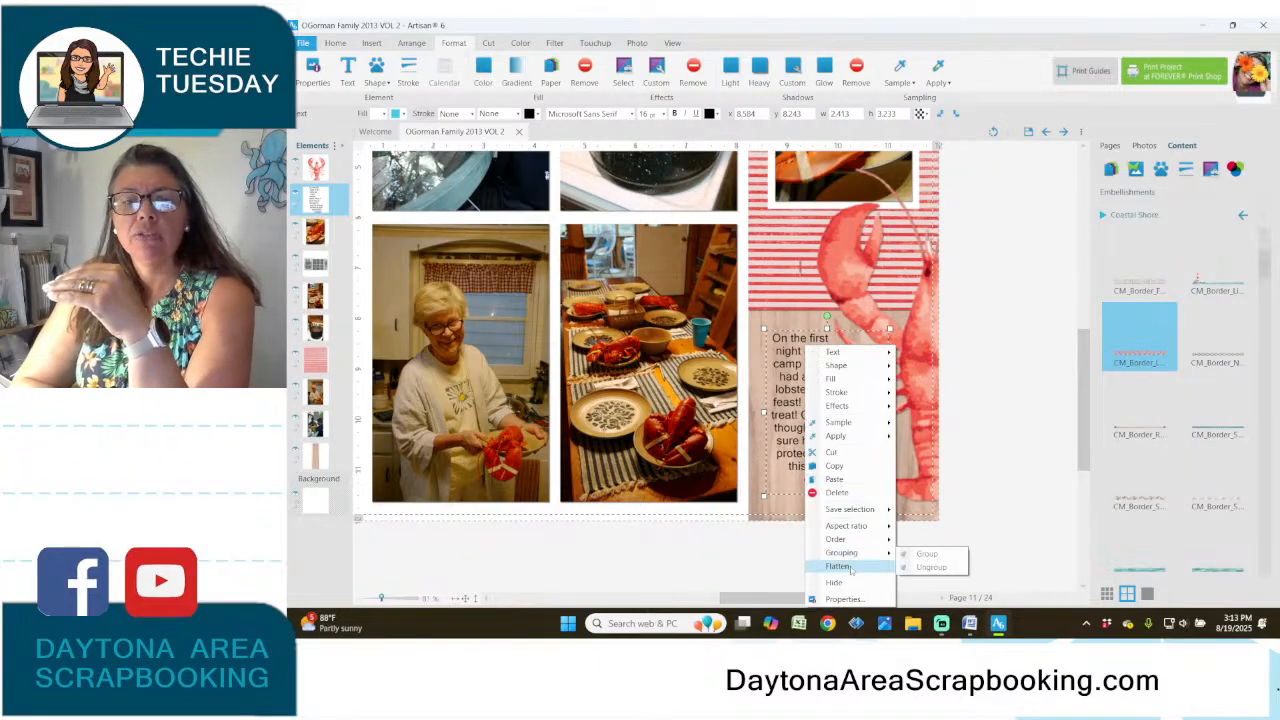
click(1002, 435)
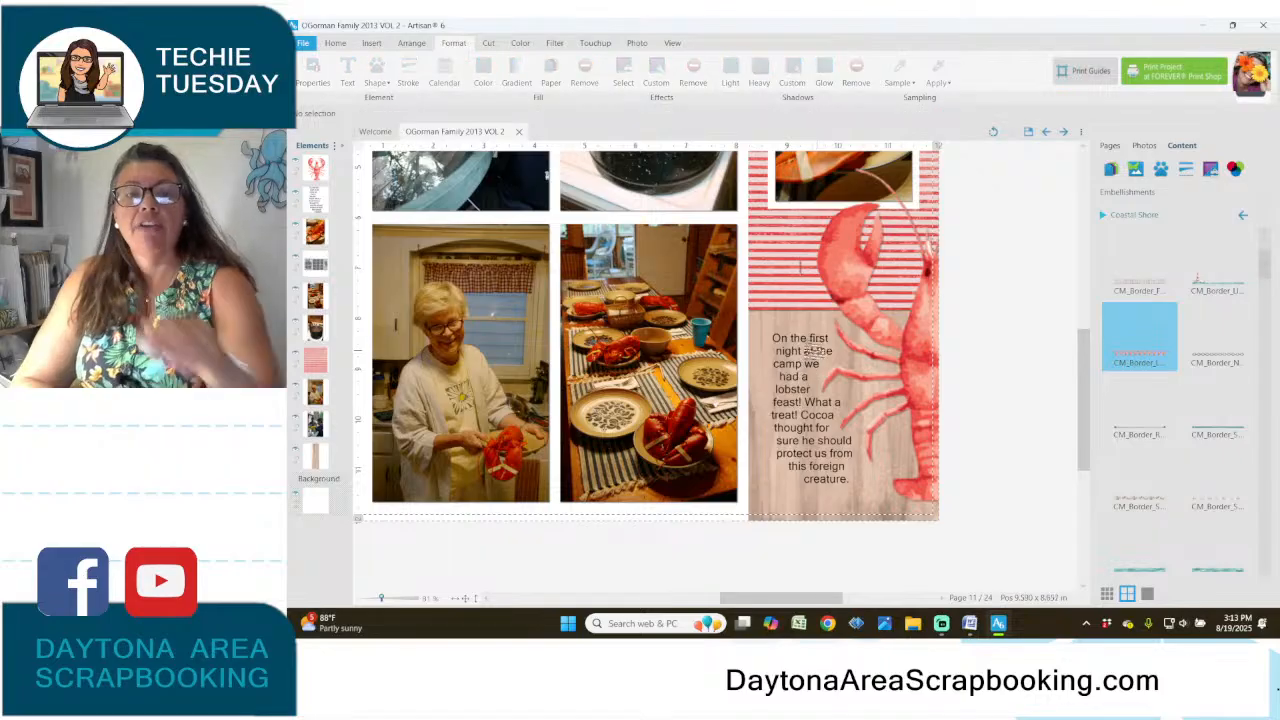
click(806, 357)
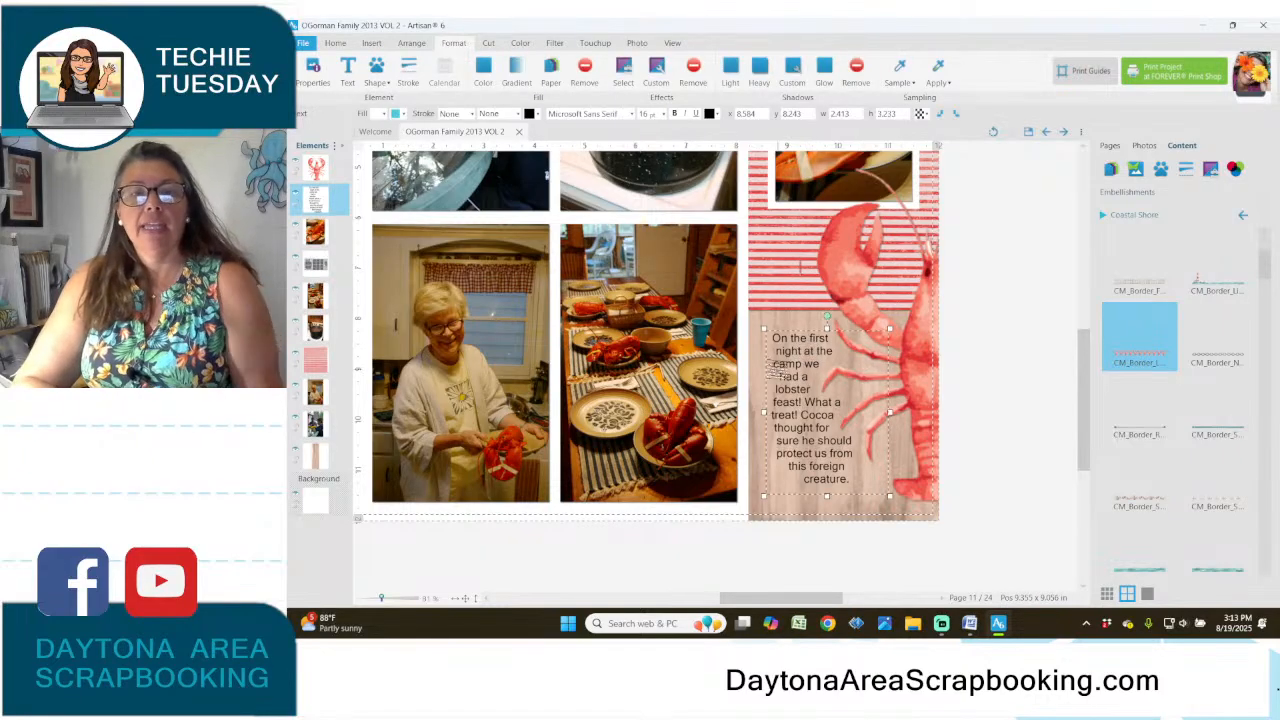
double_click(806, 364)
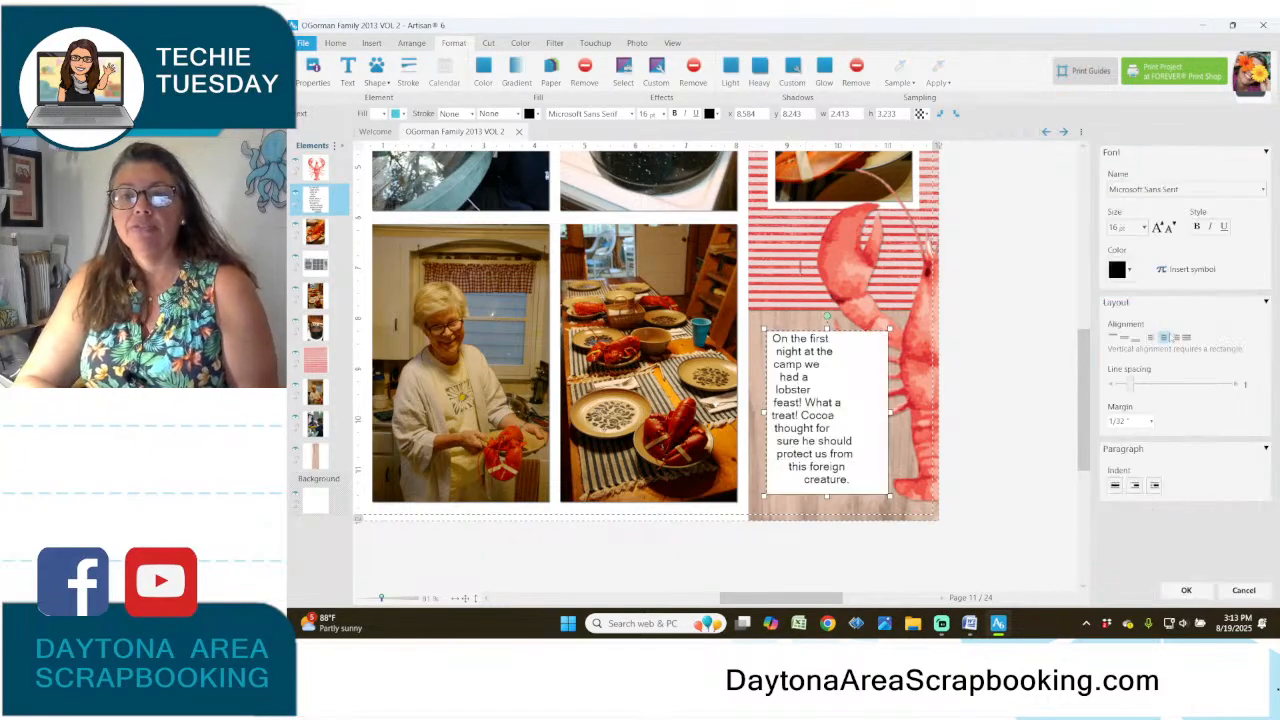
click(1151, 338)
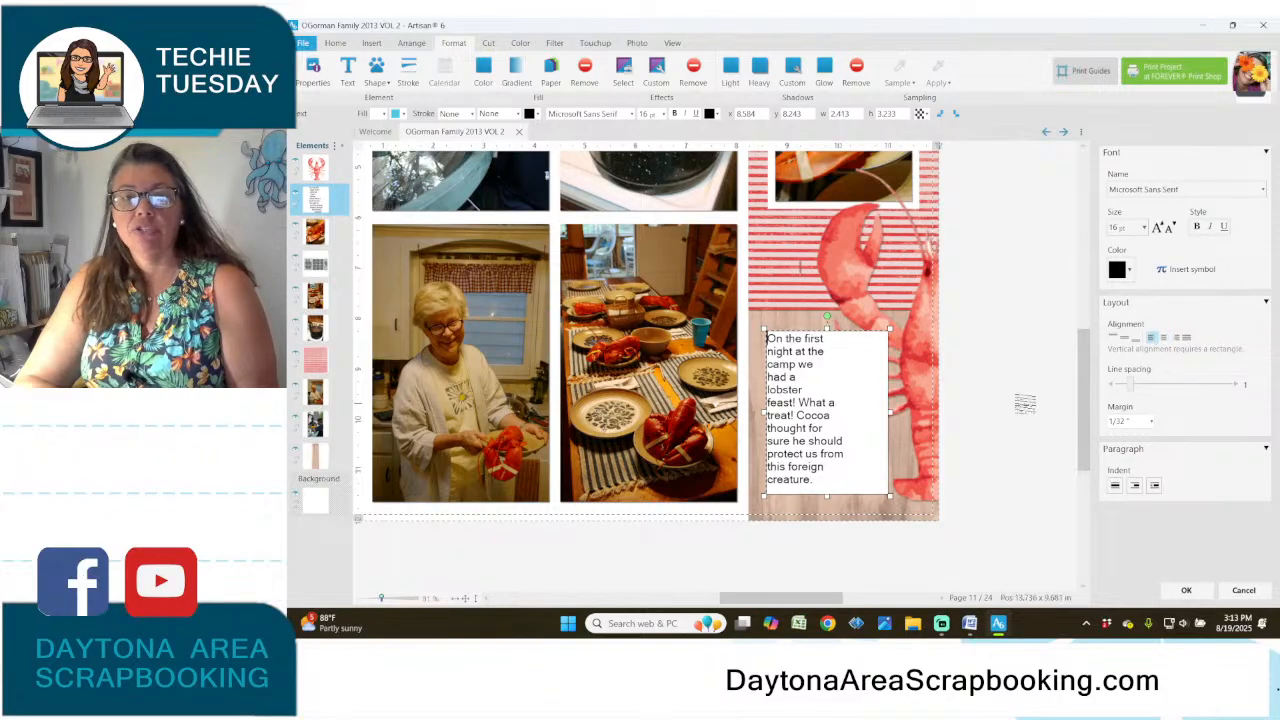
click(1025, 403)
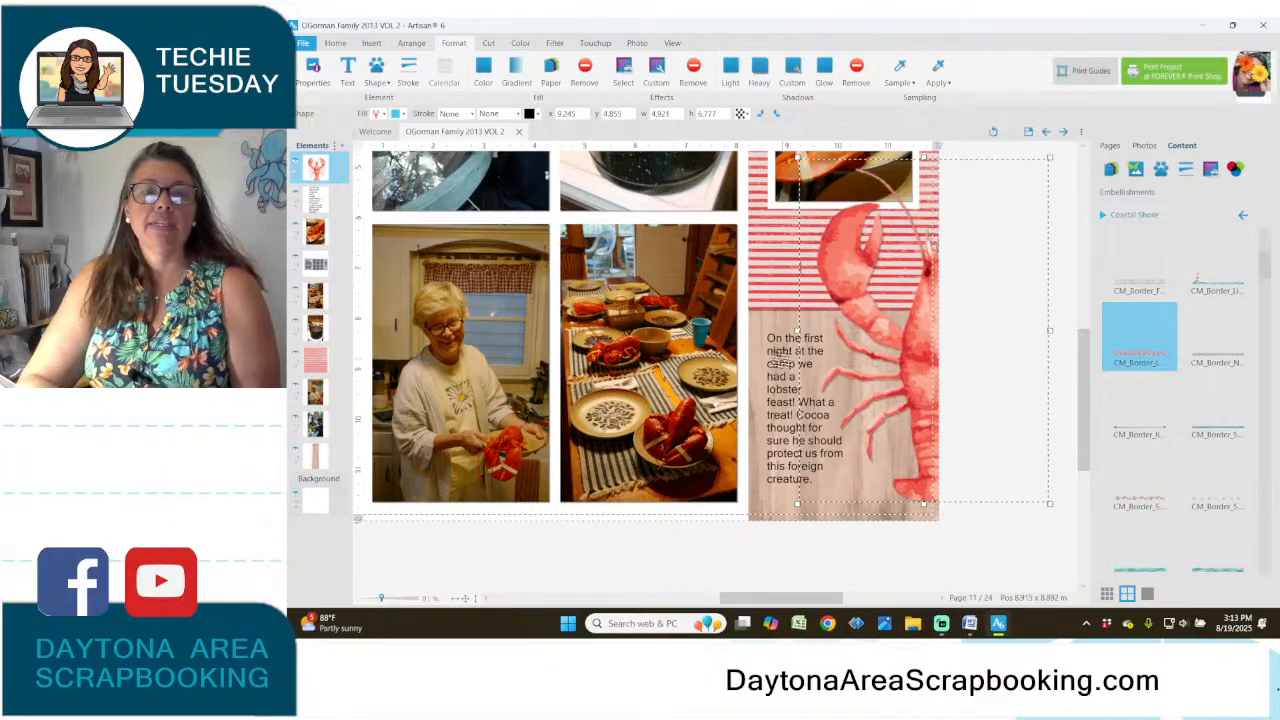
Step: Set the journaling text's font to Candara at 14 pt
click(780, 340)
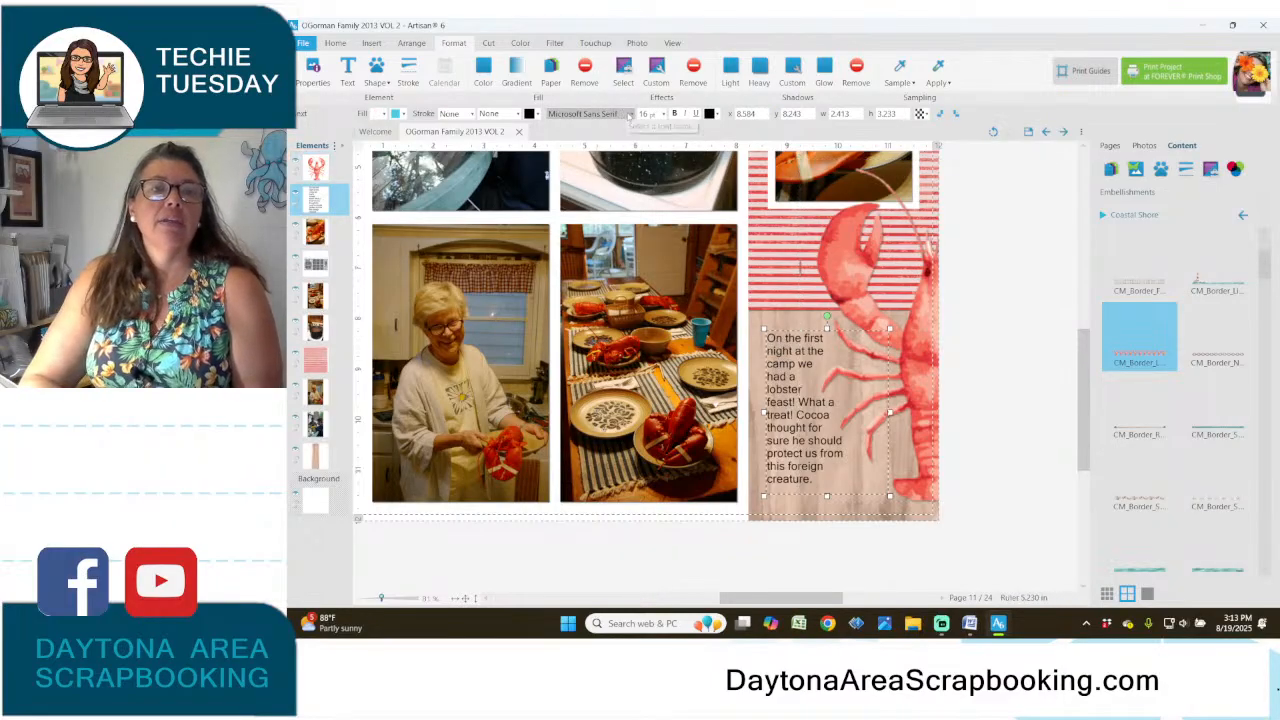
click(630, 114)
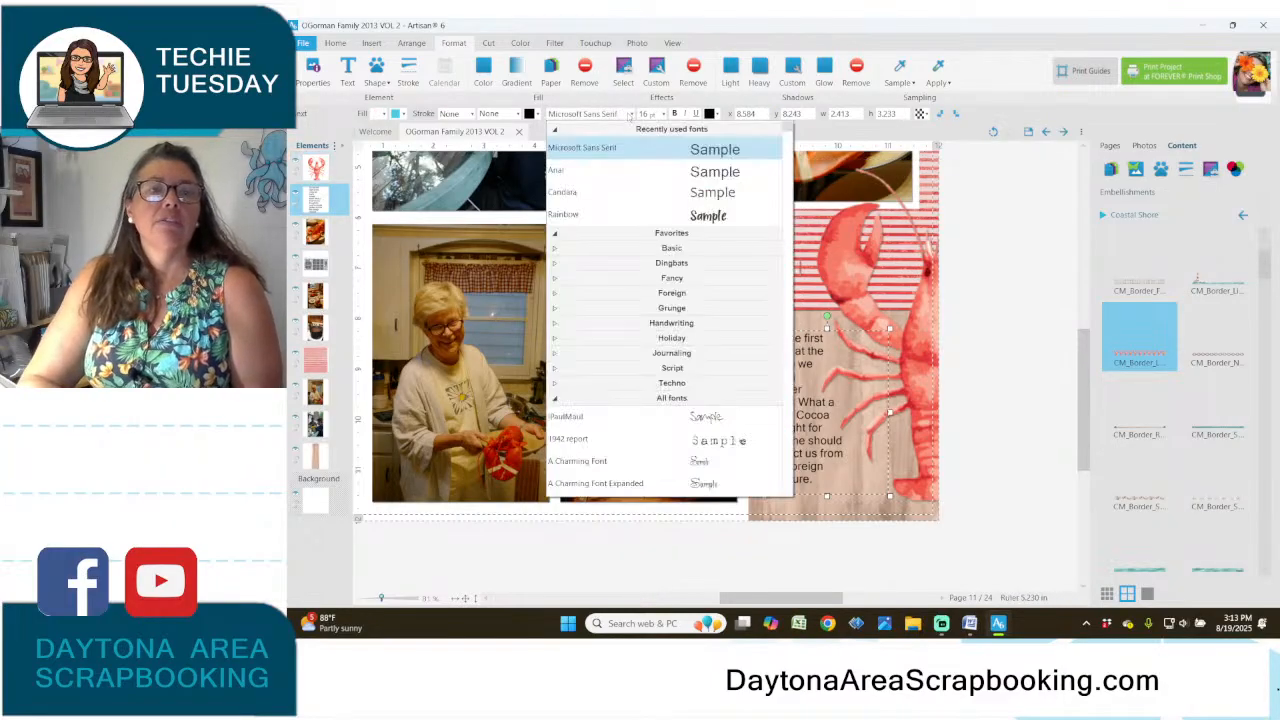
click(636, 193)
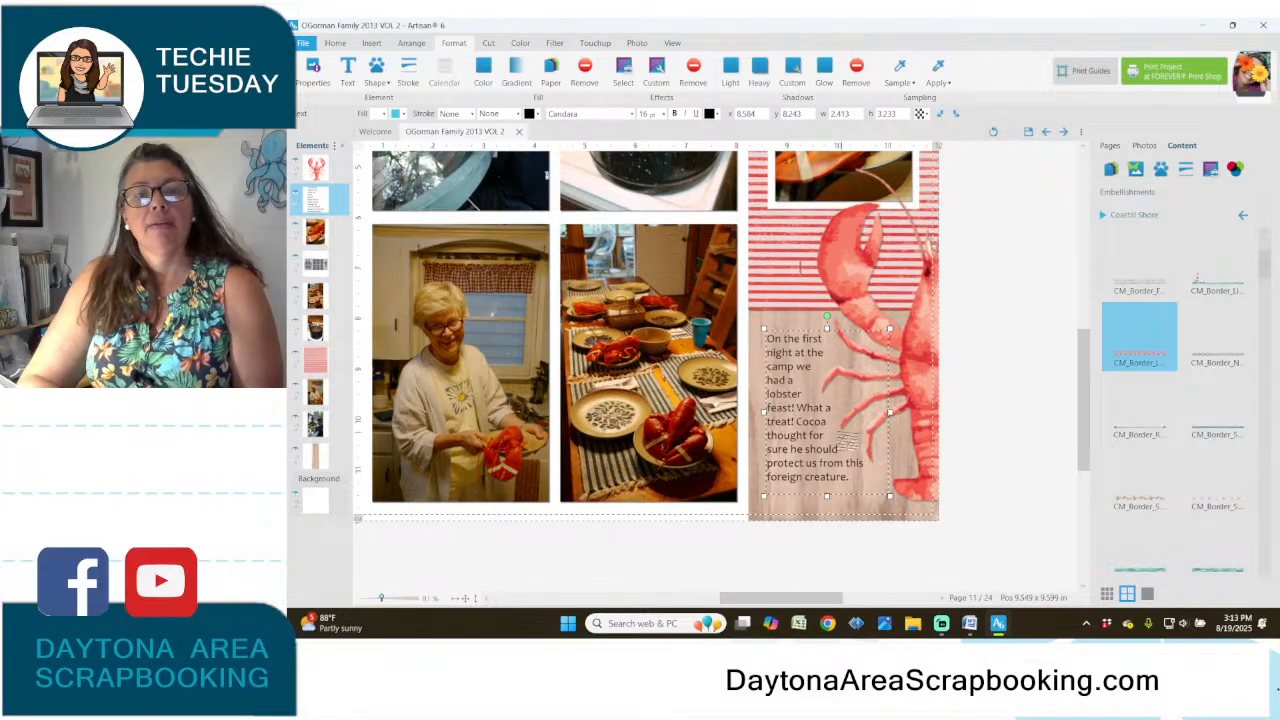
click(663, 114)
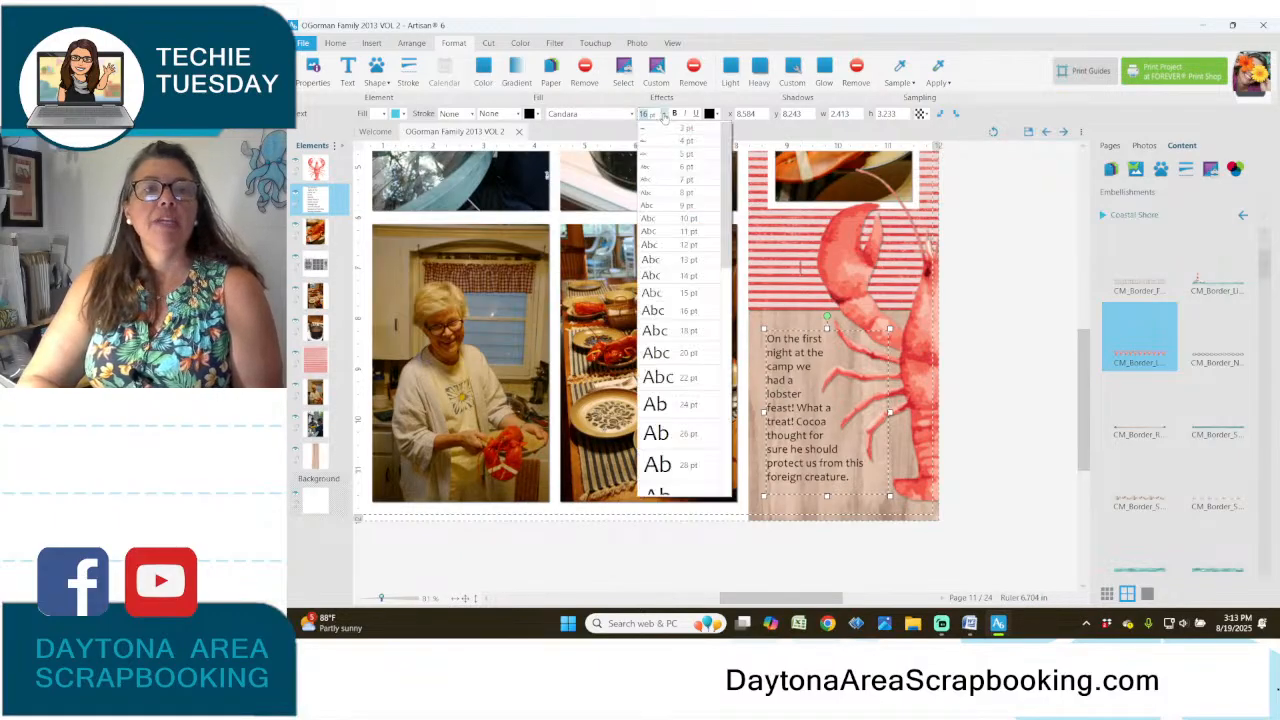
click(691, 277)
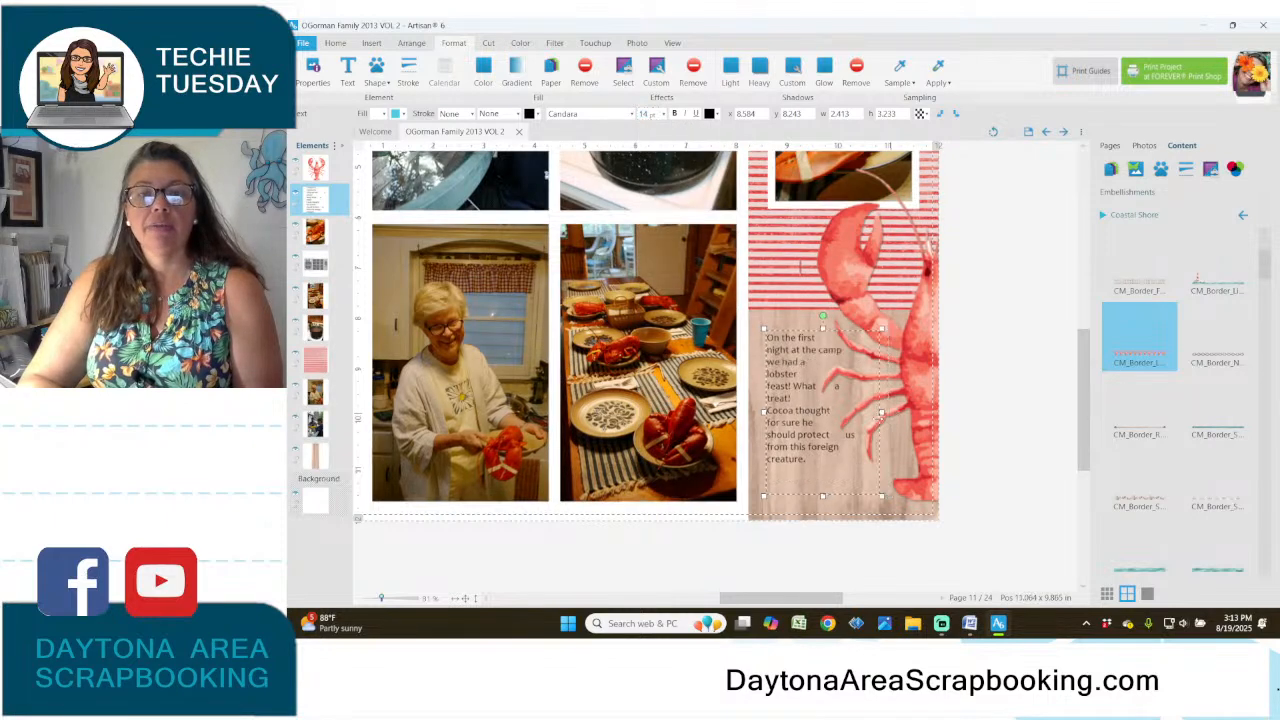
Step: Narrow the journaling text box to about 1.43 in and move it to about x 8.81, y 8.36 in
drag(889, 412, 843, 432)
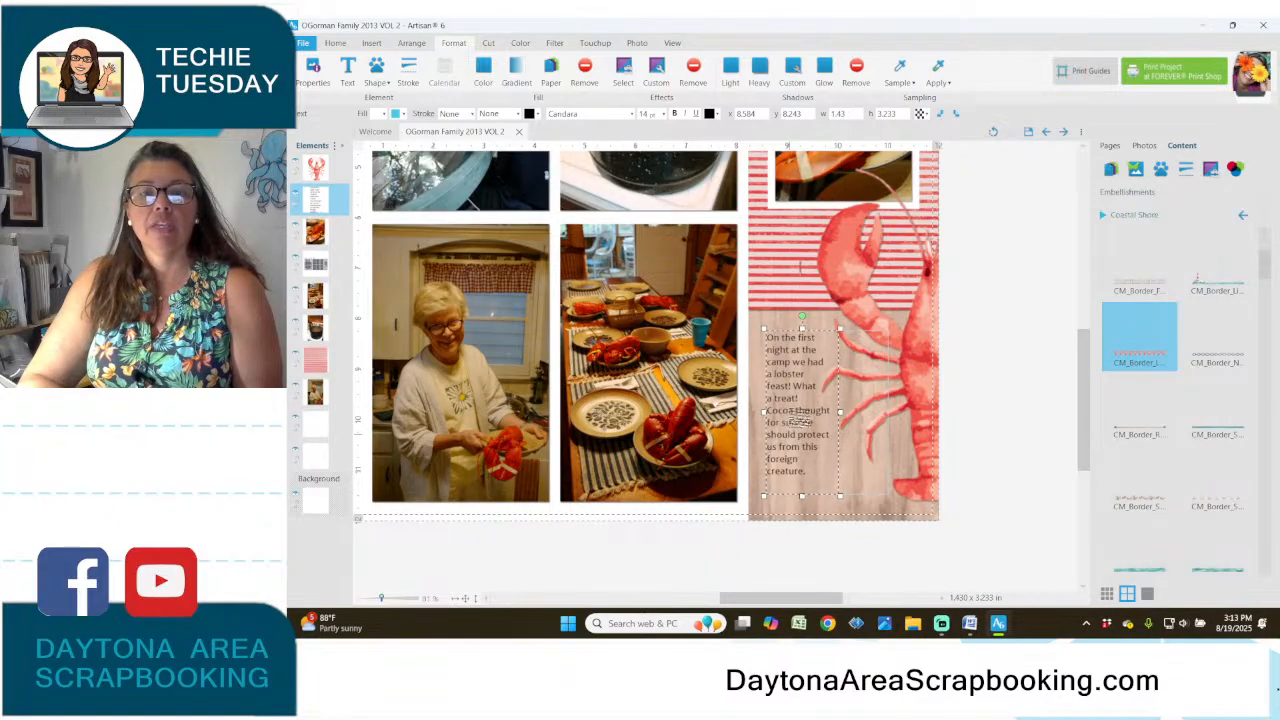
click(801, 421)
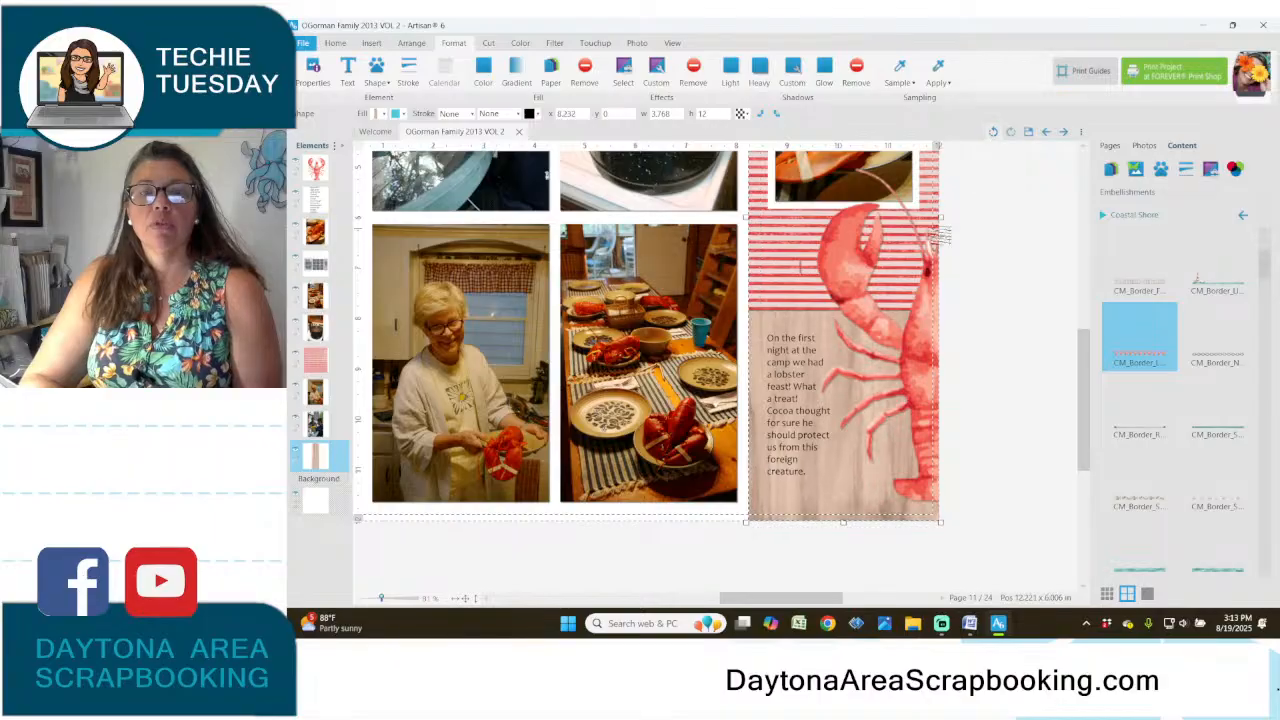
click(800, 338)
drag(802, 338, 811, 344)
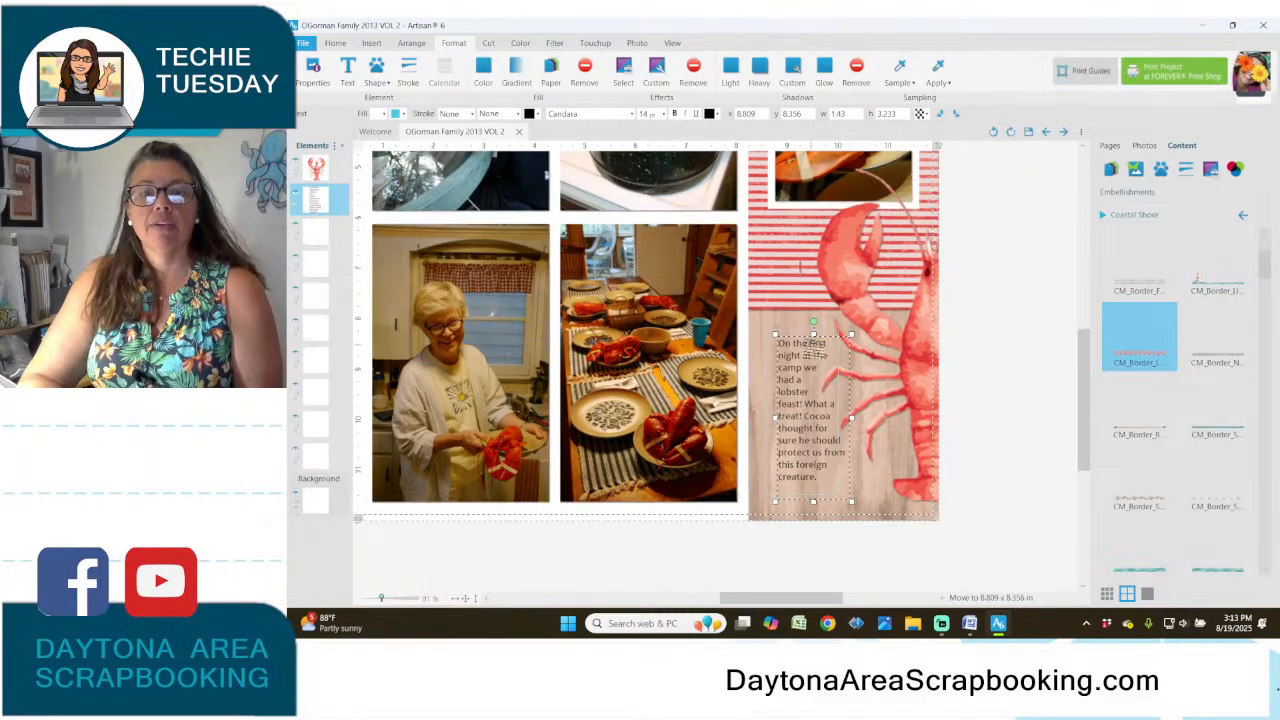
click(1008, 455)
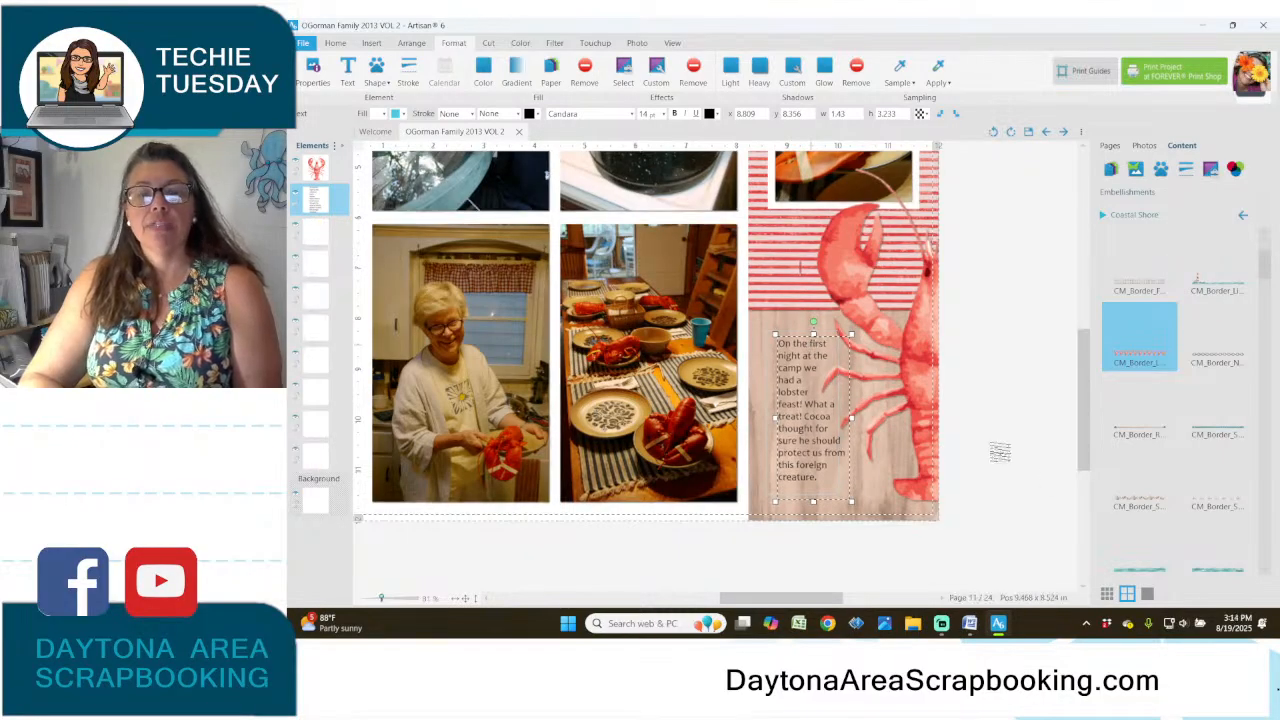
Step: Make the journaling text bold and move page 11's lobster slightly up and toward the page's outer edge
click(813, 422)
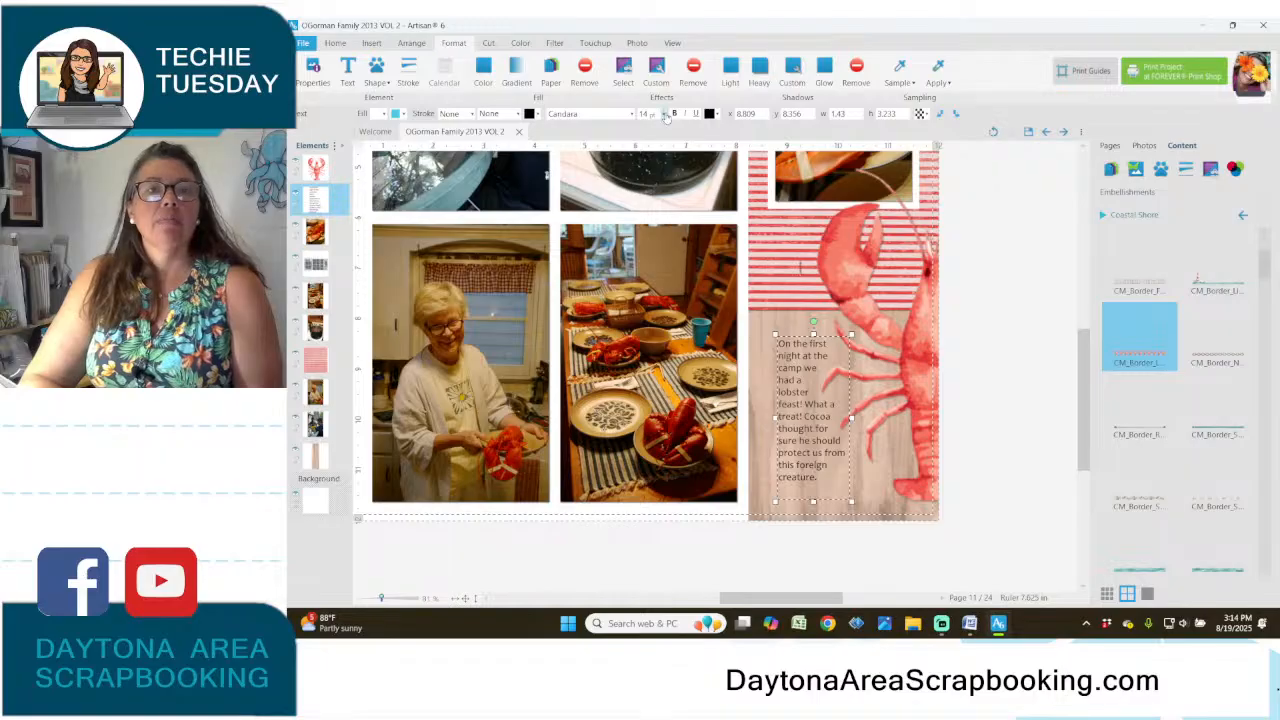
click(980, 478)
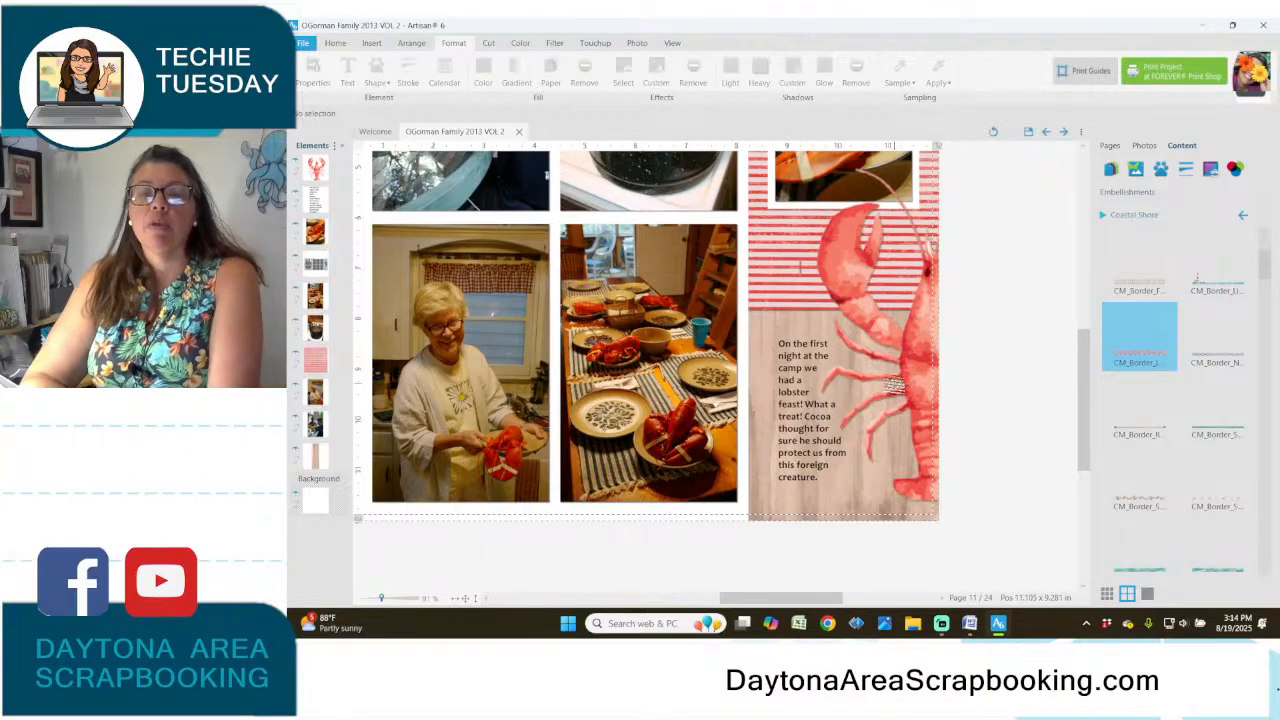
click(920, 358)
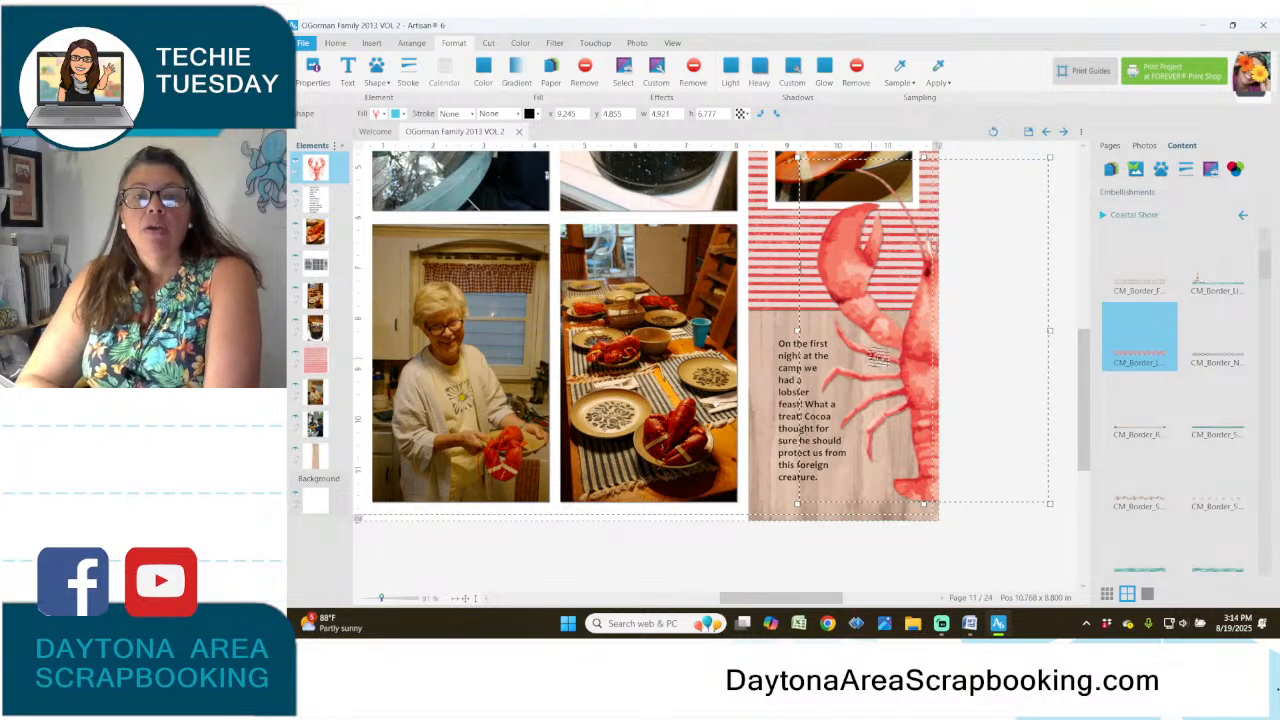
mouse_move(914, 348)
mouse_down()
mouse_move(905, 335)
mouse_move(921, 344)
mouse_move(921, 330)
mouse_up()
Step: Replace "feast" with "dinner" in the journaling text so the phrase reads "lobster dinner!"
click(813, 403)
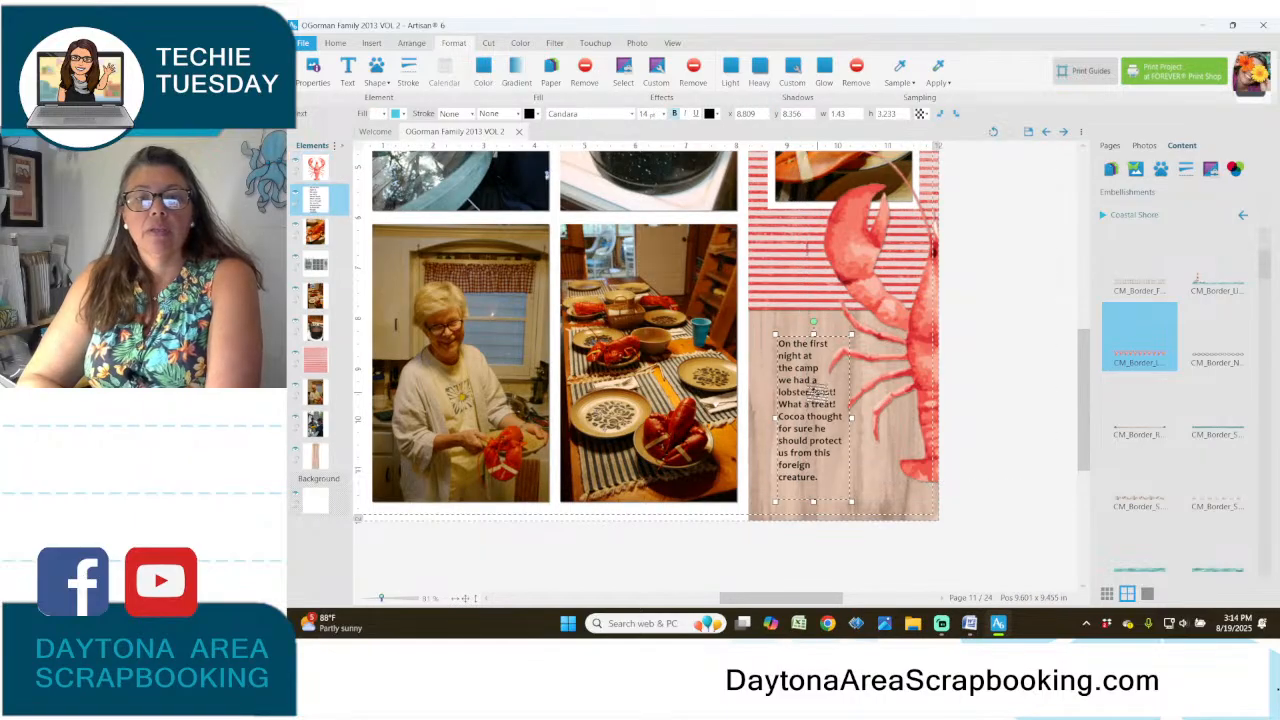
click(813, 403)
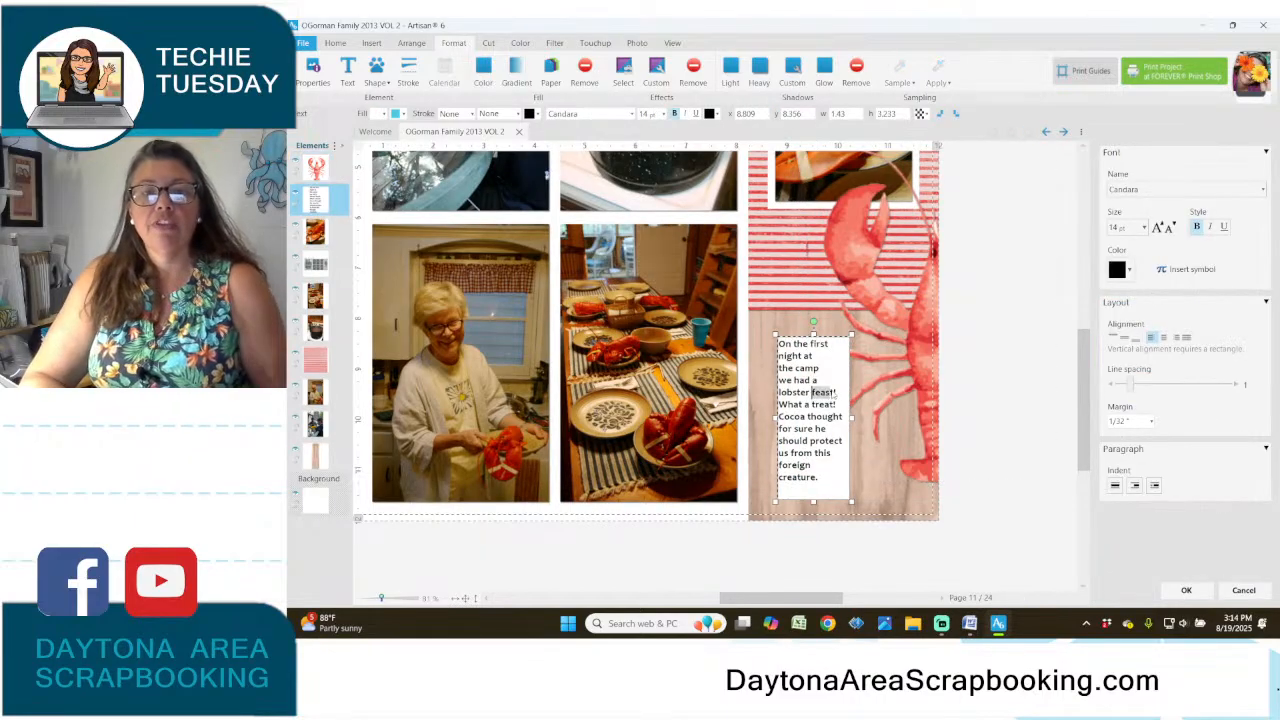
key(BackSpace)
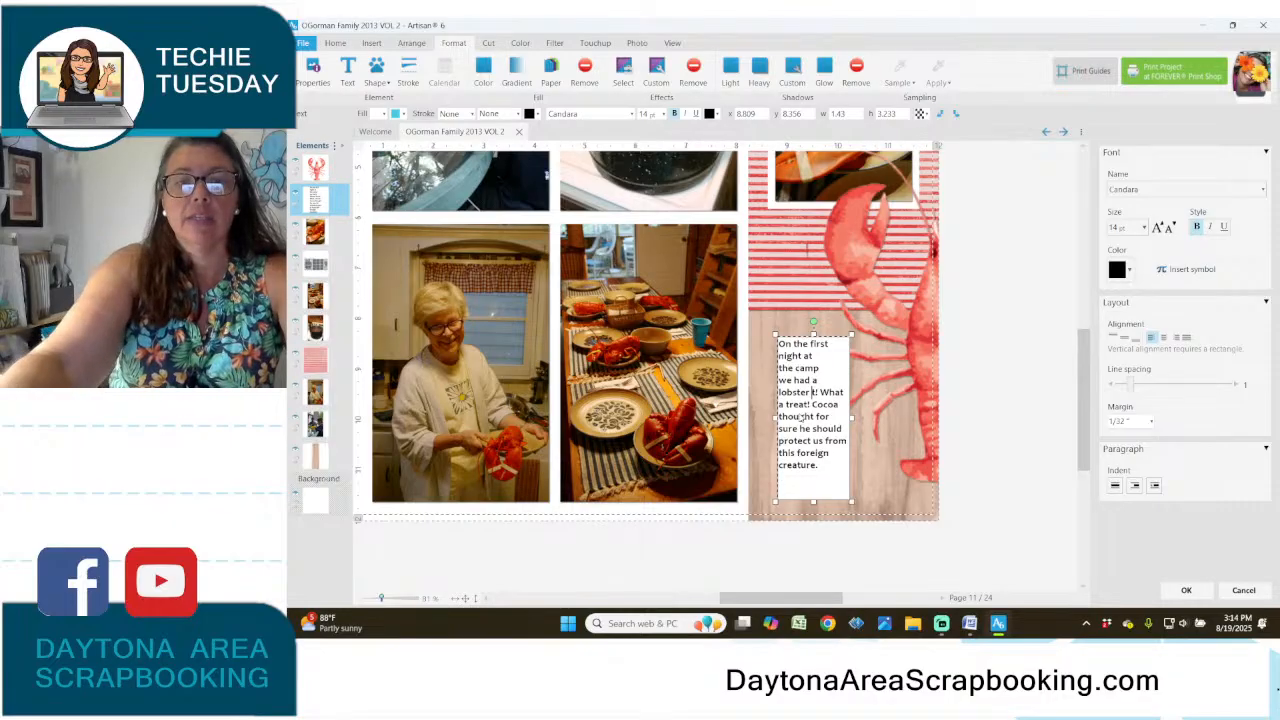
text(dinner)
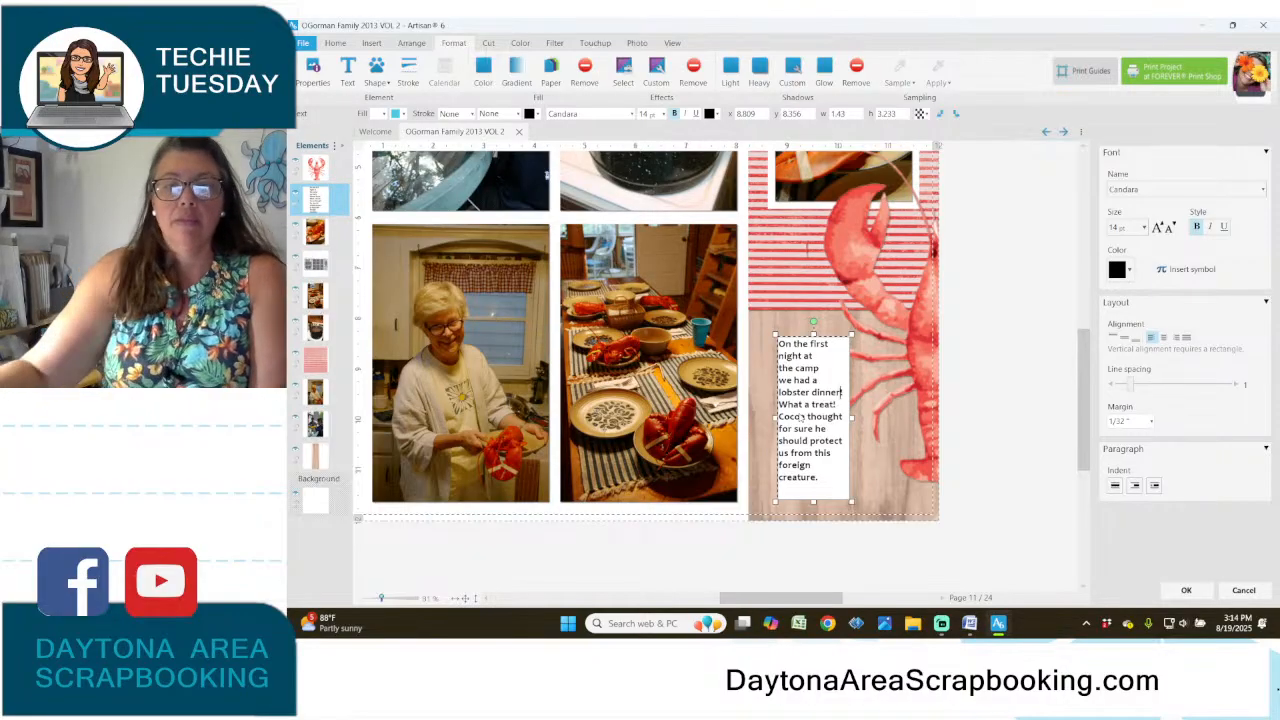
click(866, 445)
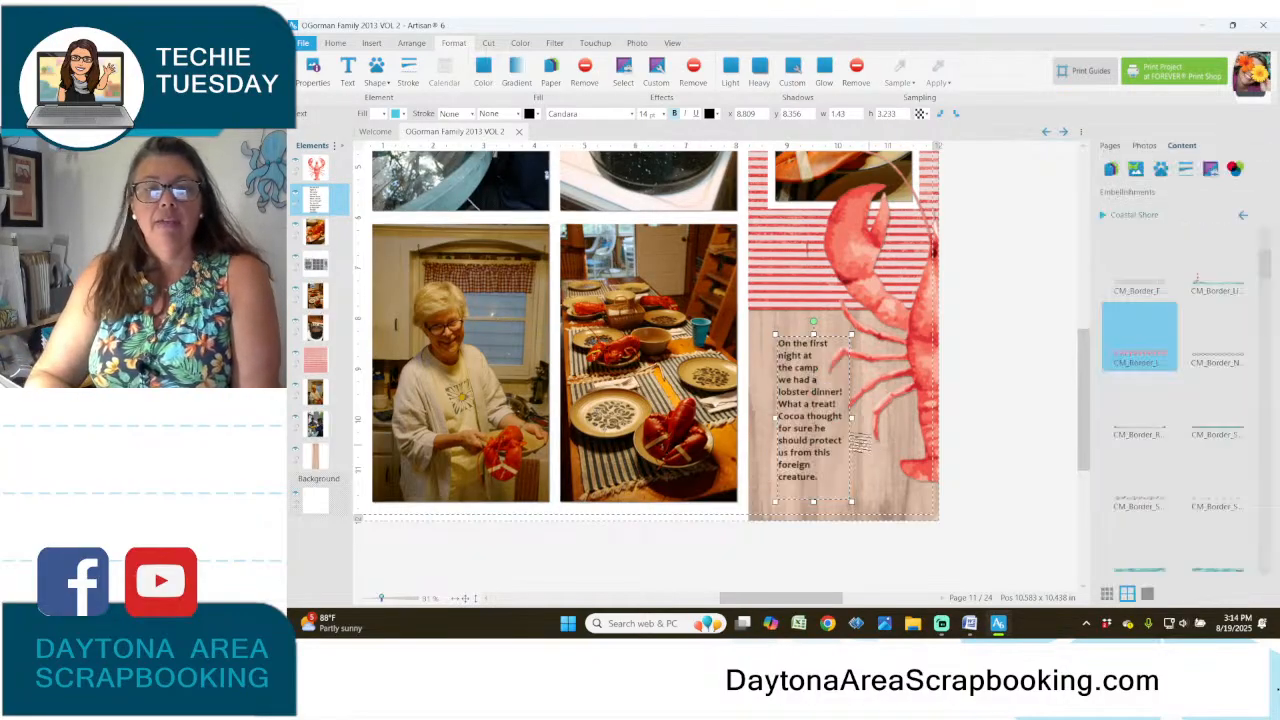
Step: Examine the complete two-page spread of pages 10 and 11
scroll(895, 429, down, 6)
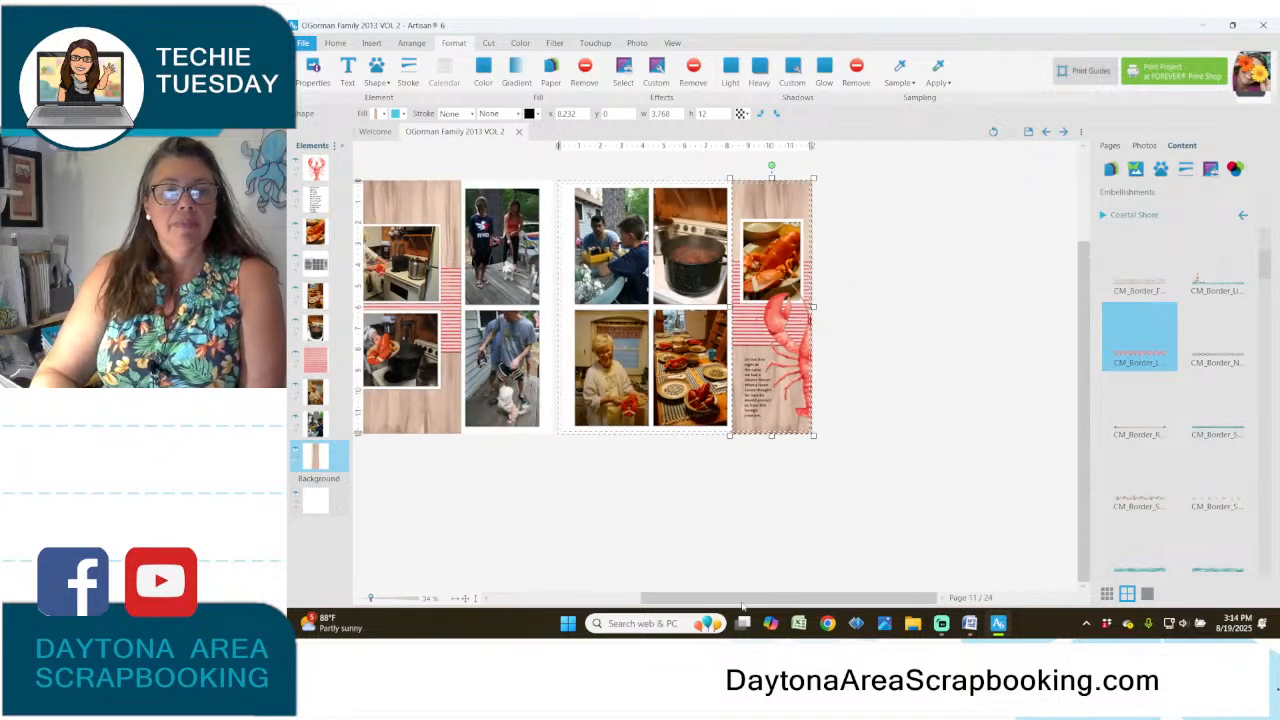
scroll(748, 464, up, 1)
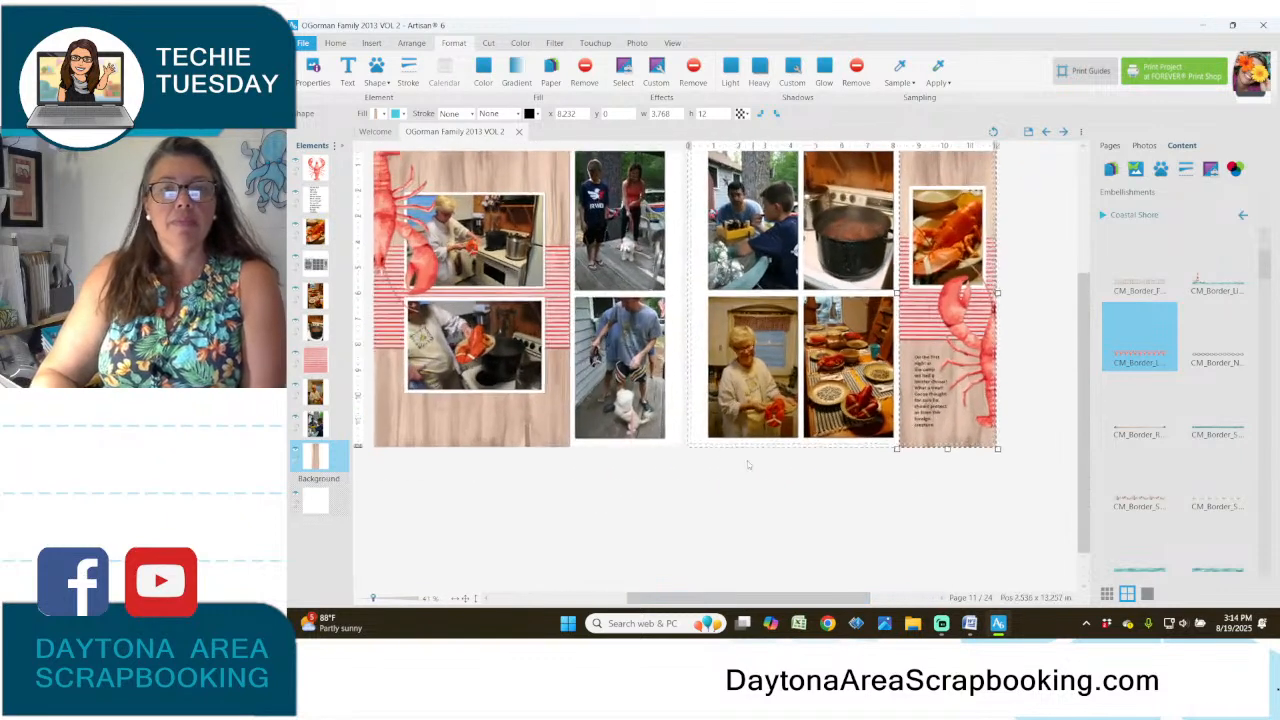
scroll(748, 464, up, 1)
drag(827, 602, 814, 602)
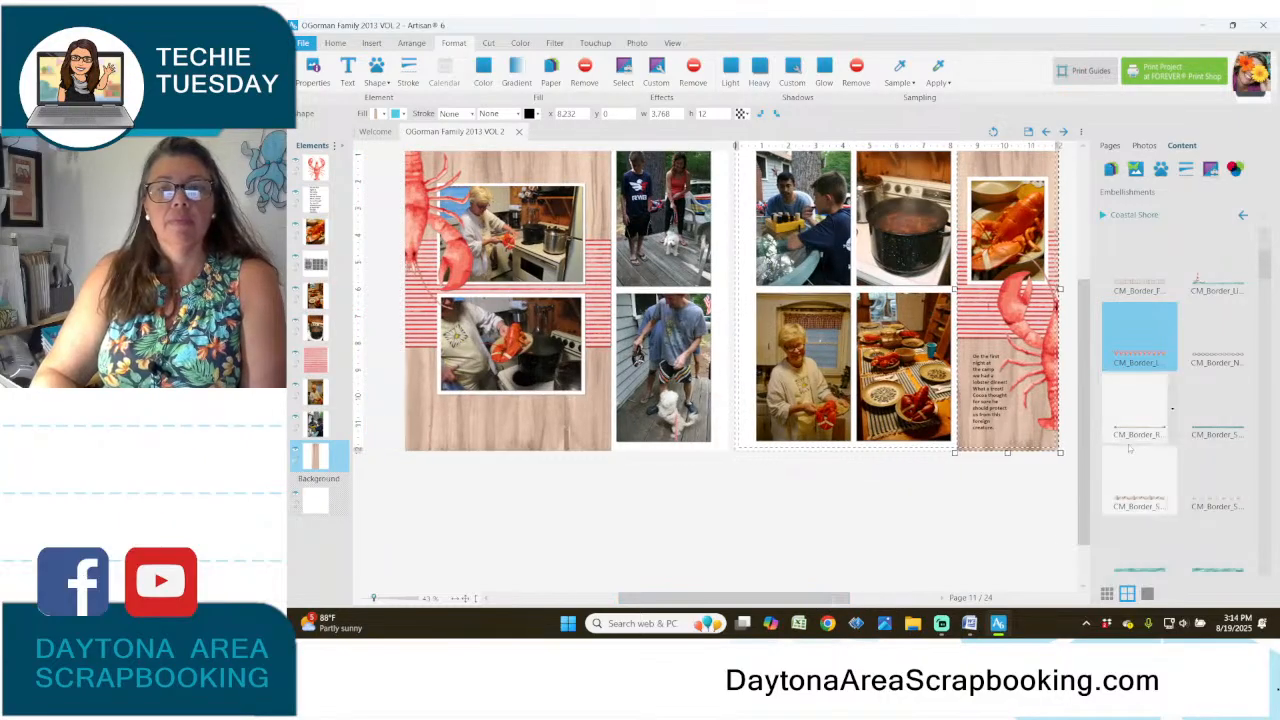
drag(1086, 405, 1089, 375)
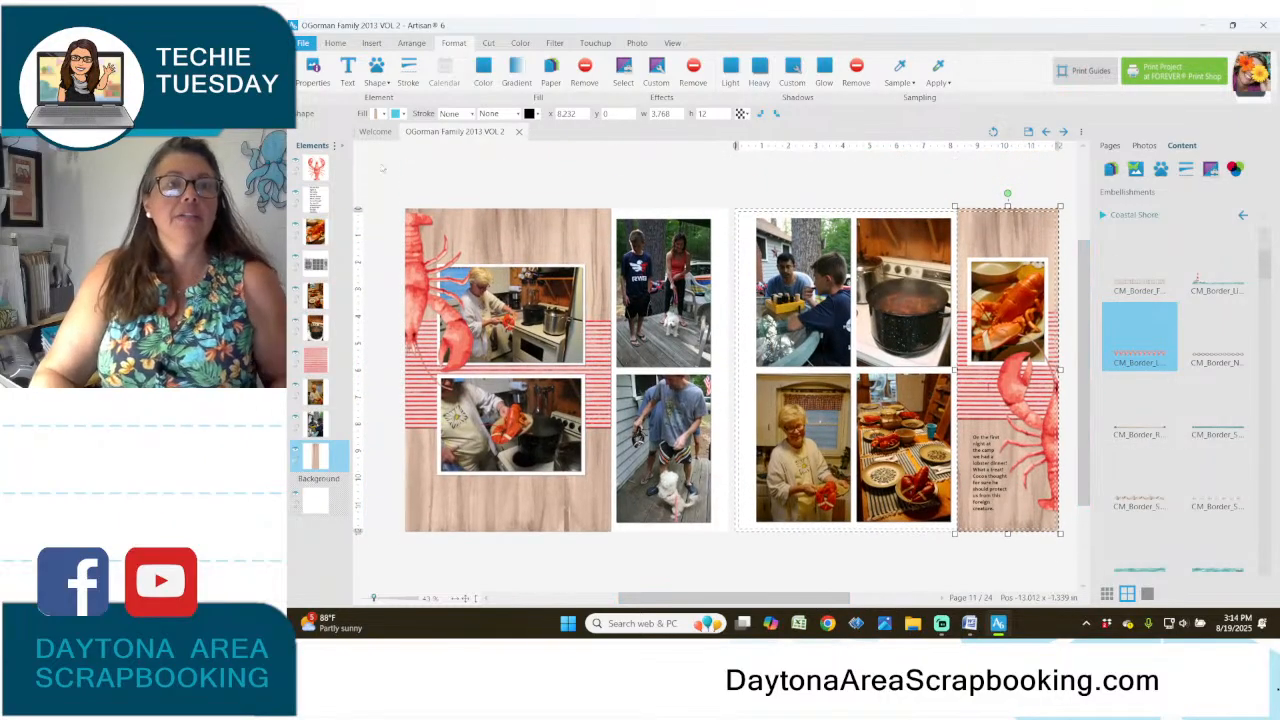
click(347, 70)
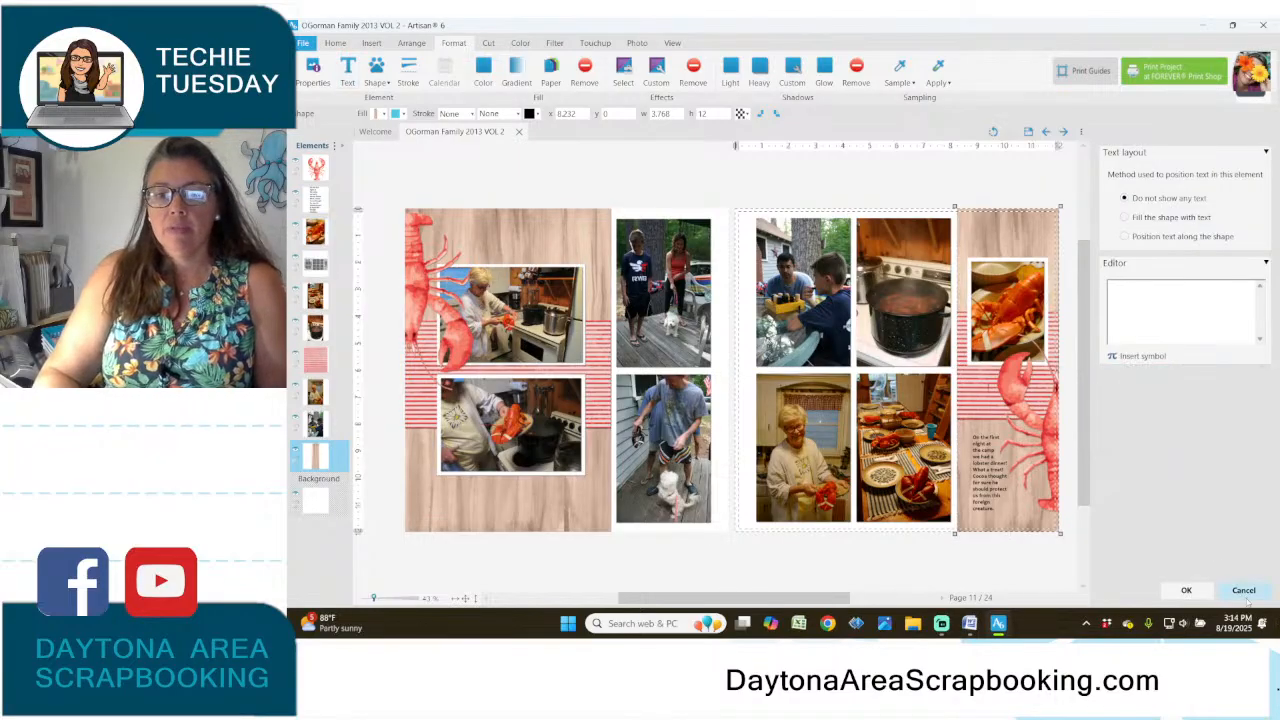
click(1243, 591)
click(479, 236)
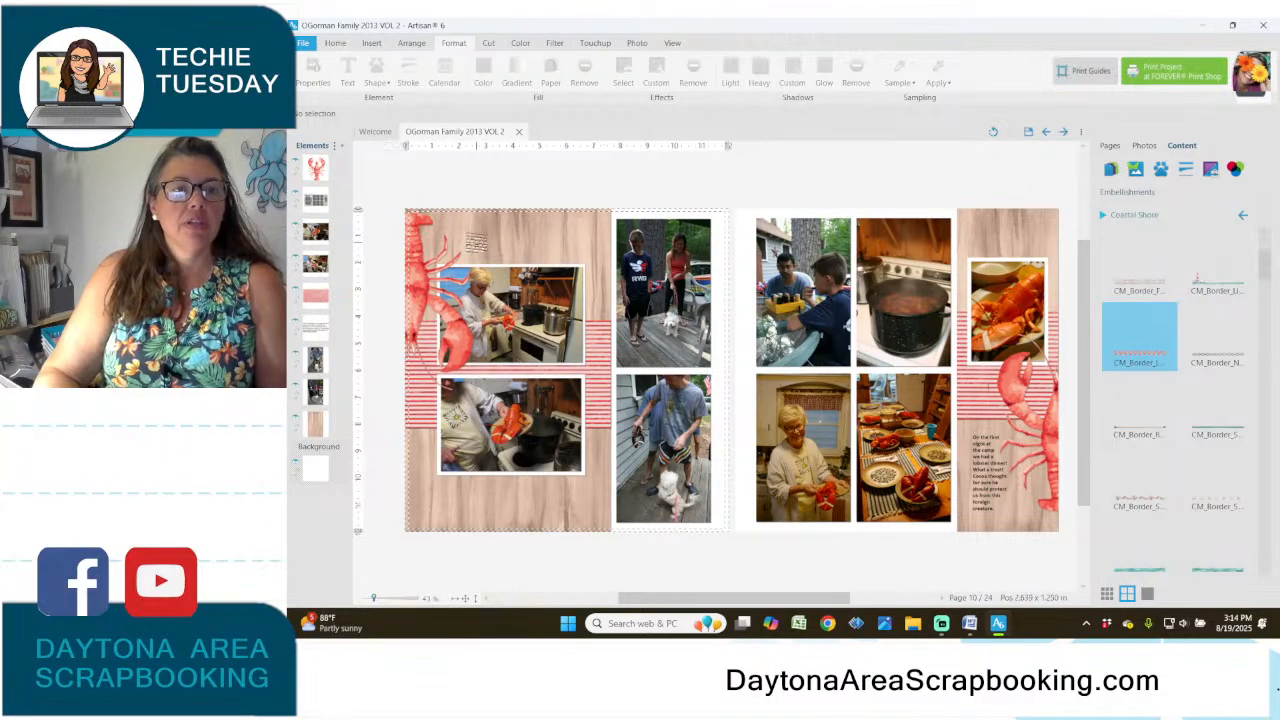
click(473, 238)
click(347, 66)
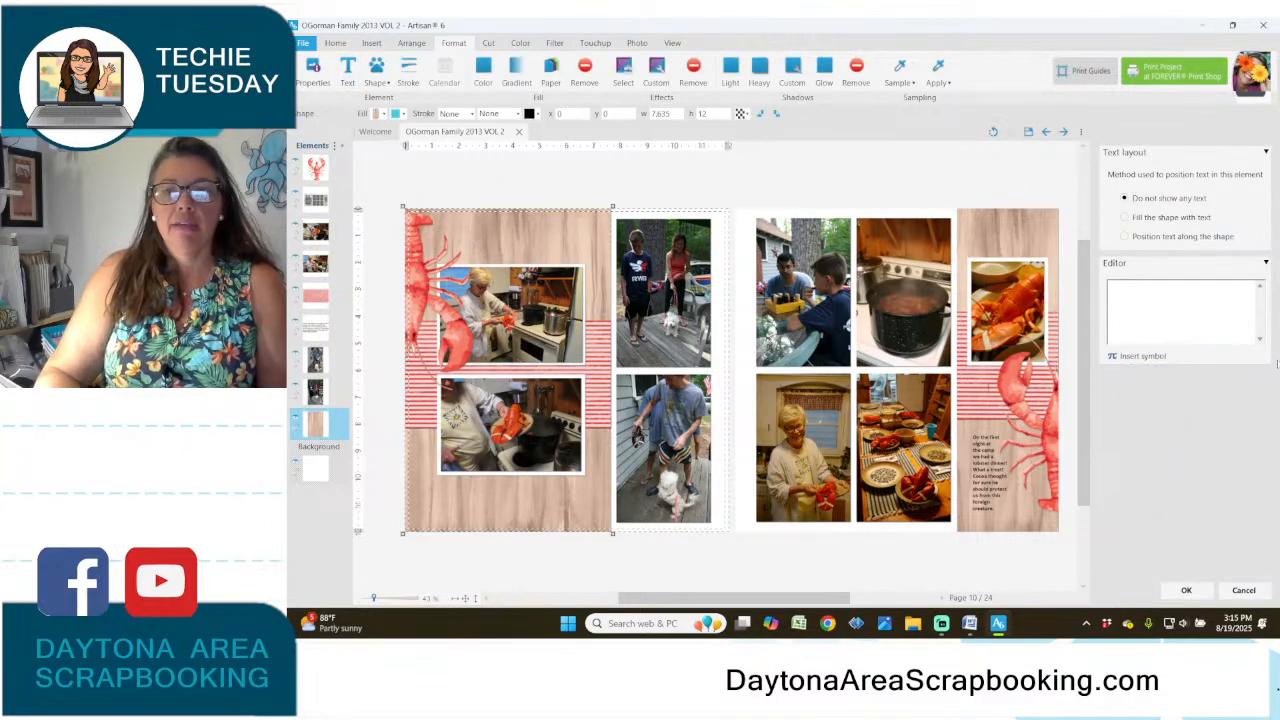
click(1243, 590)
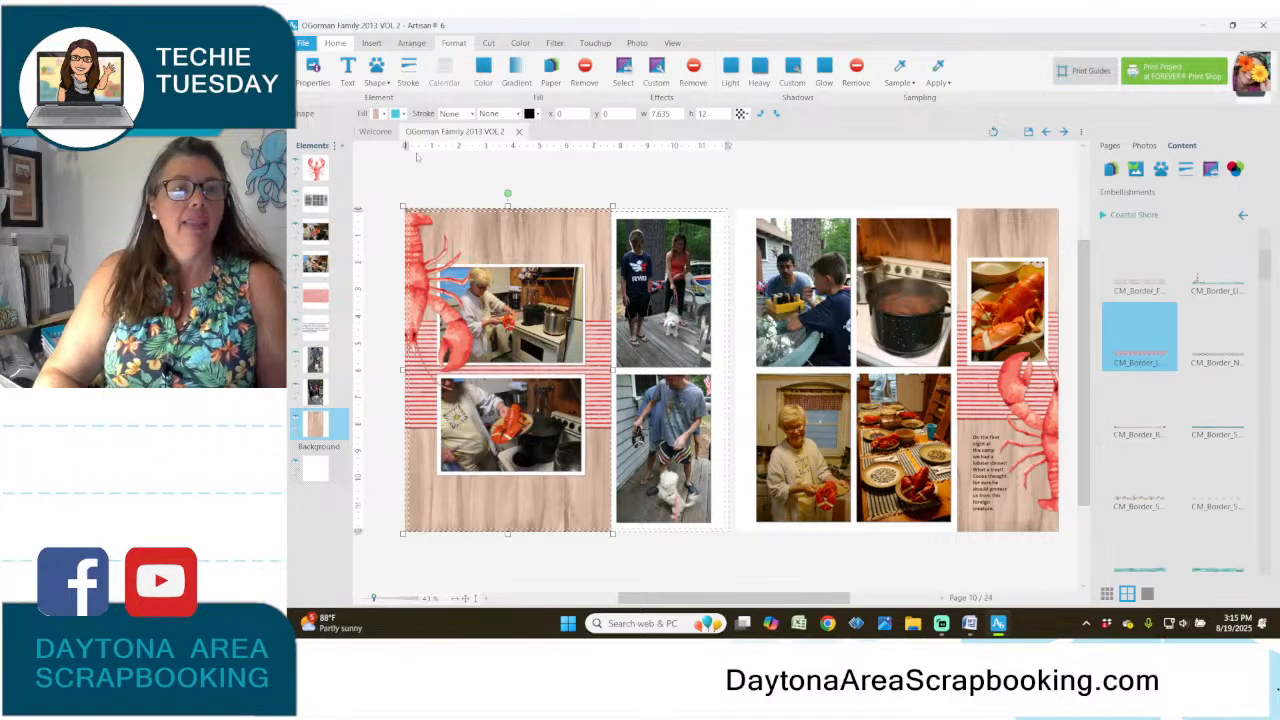
Step: Insert a text box about 4.9 by 0.64 in above page 10's upper photo with the title "Lobstah!"
click(371, 43)
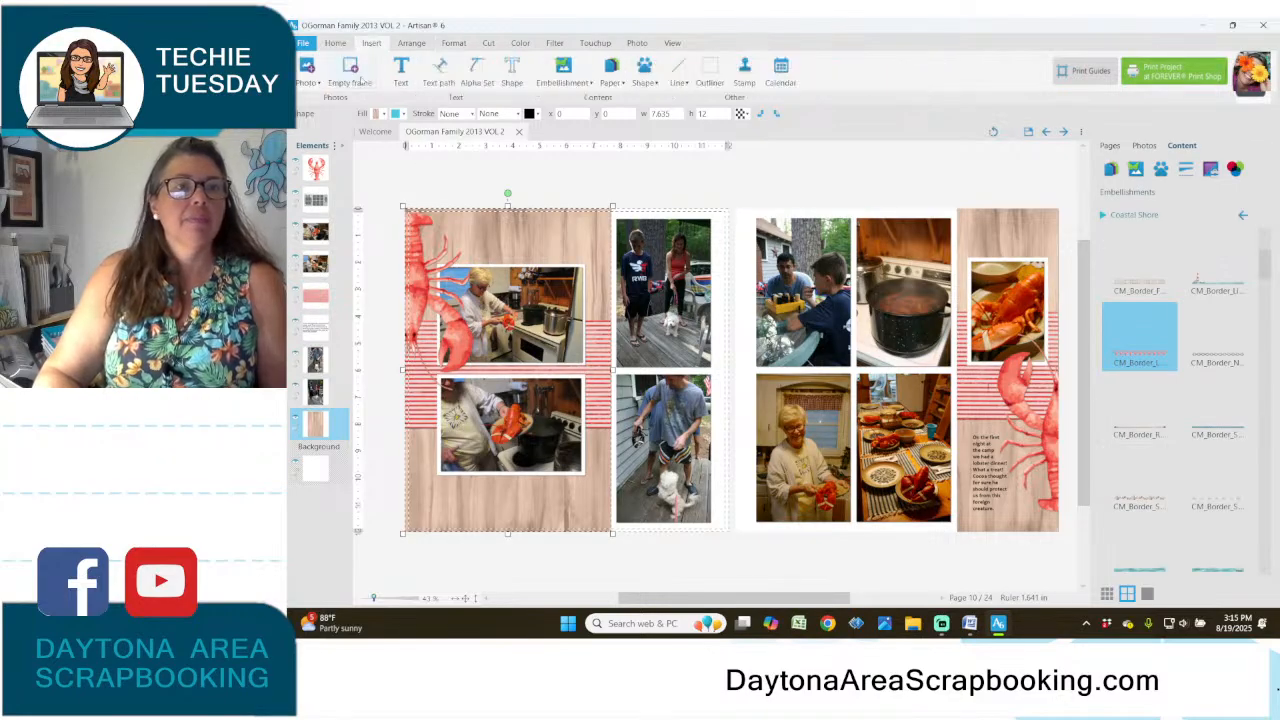
click(401, 70)
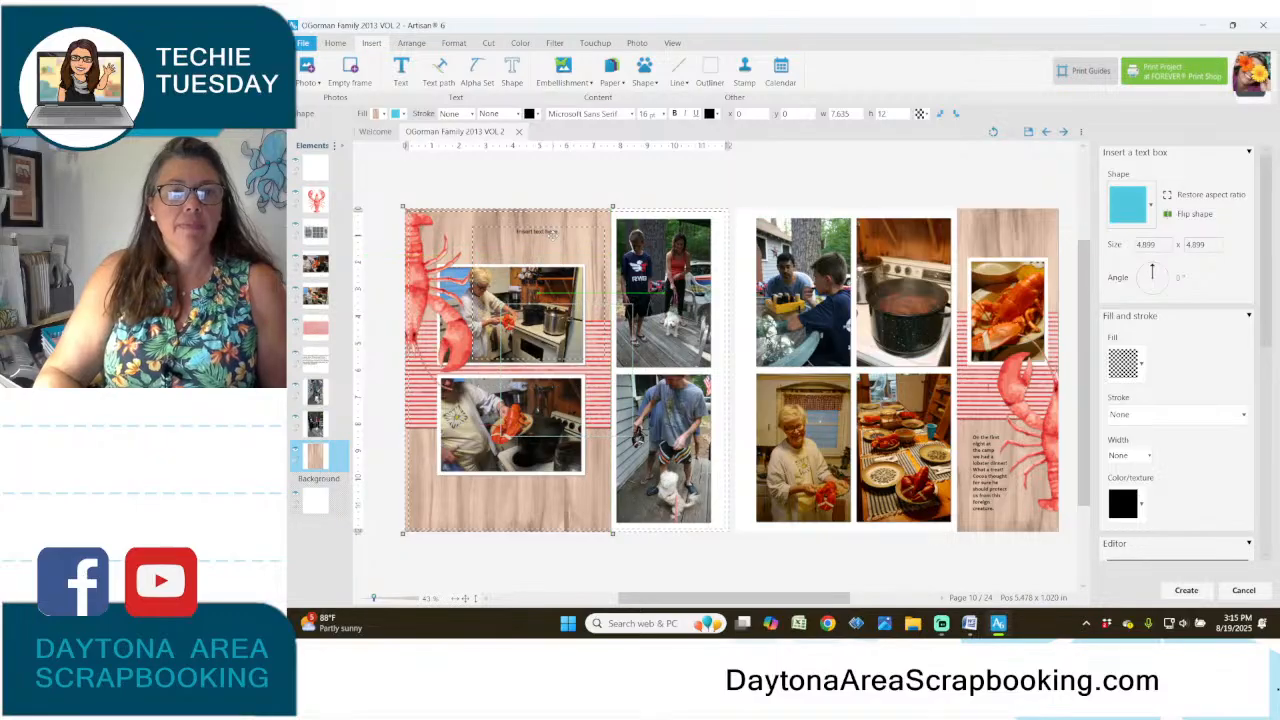
click(540, 242)
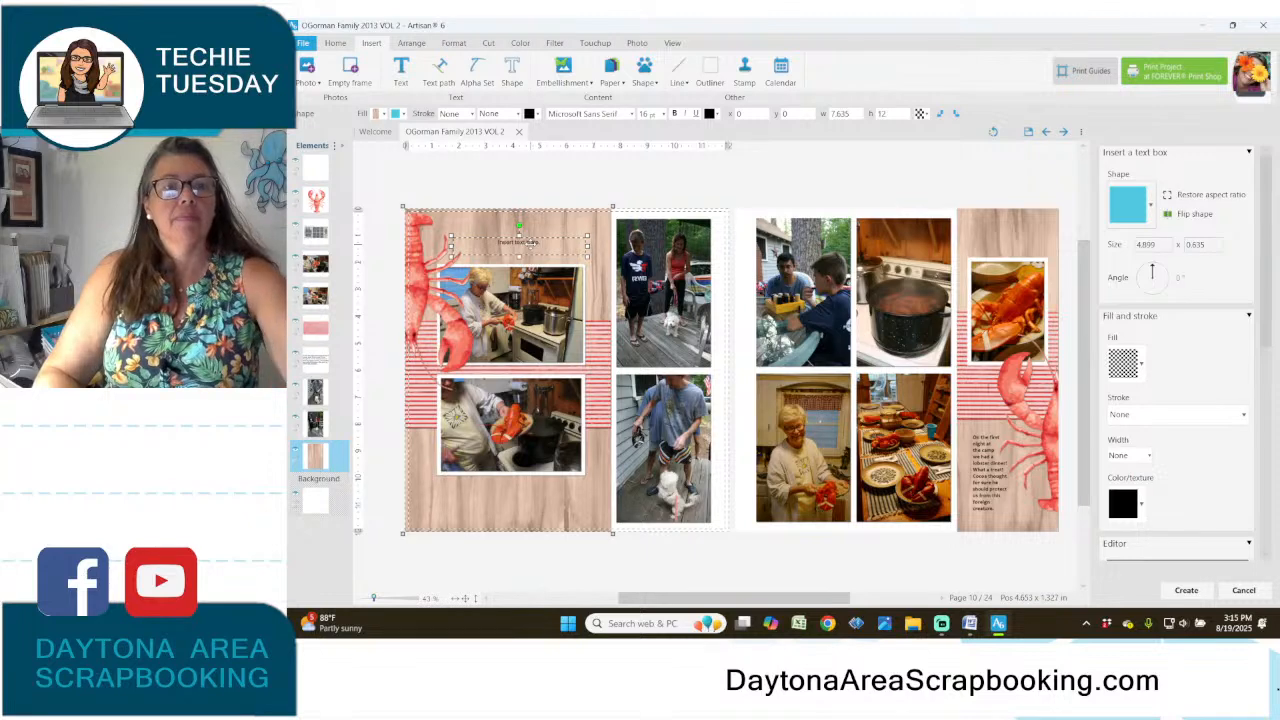
click(1186, 590)
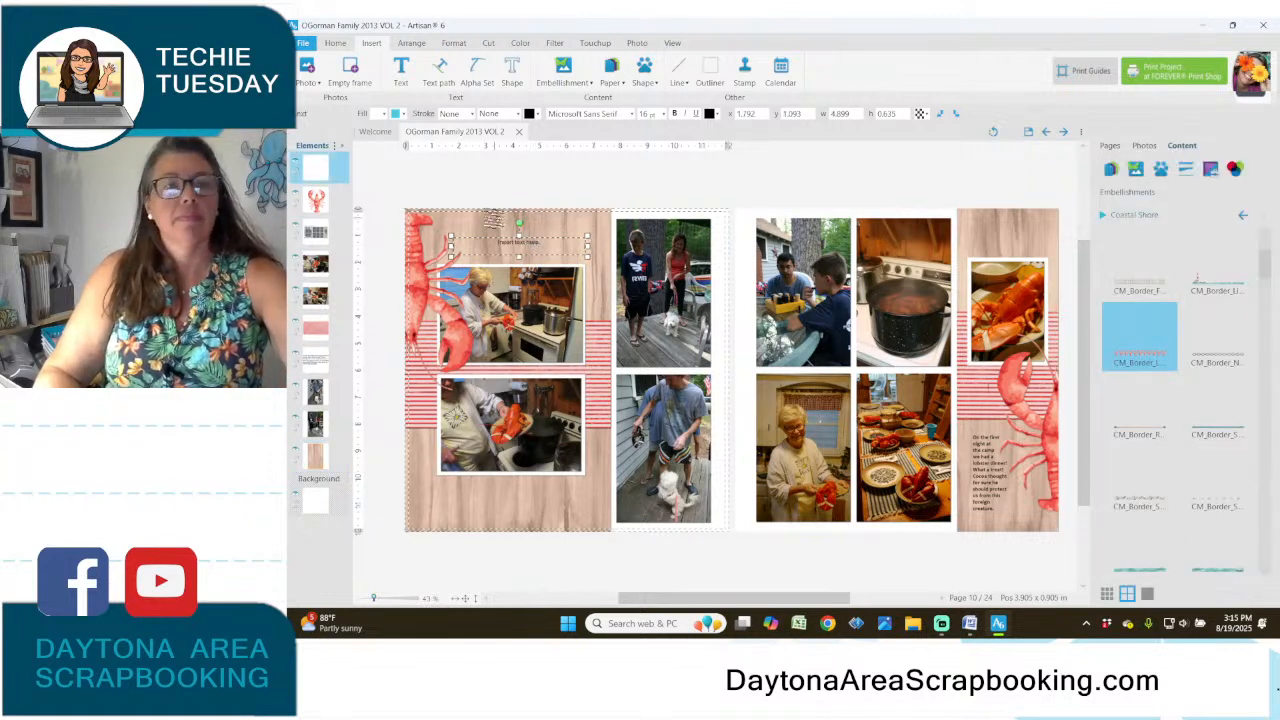
double_click(540, 244)
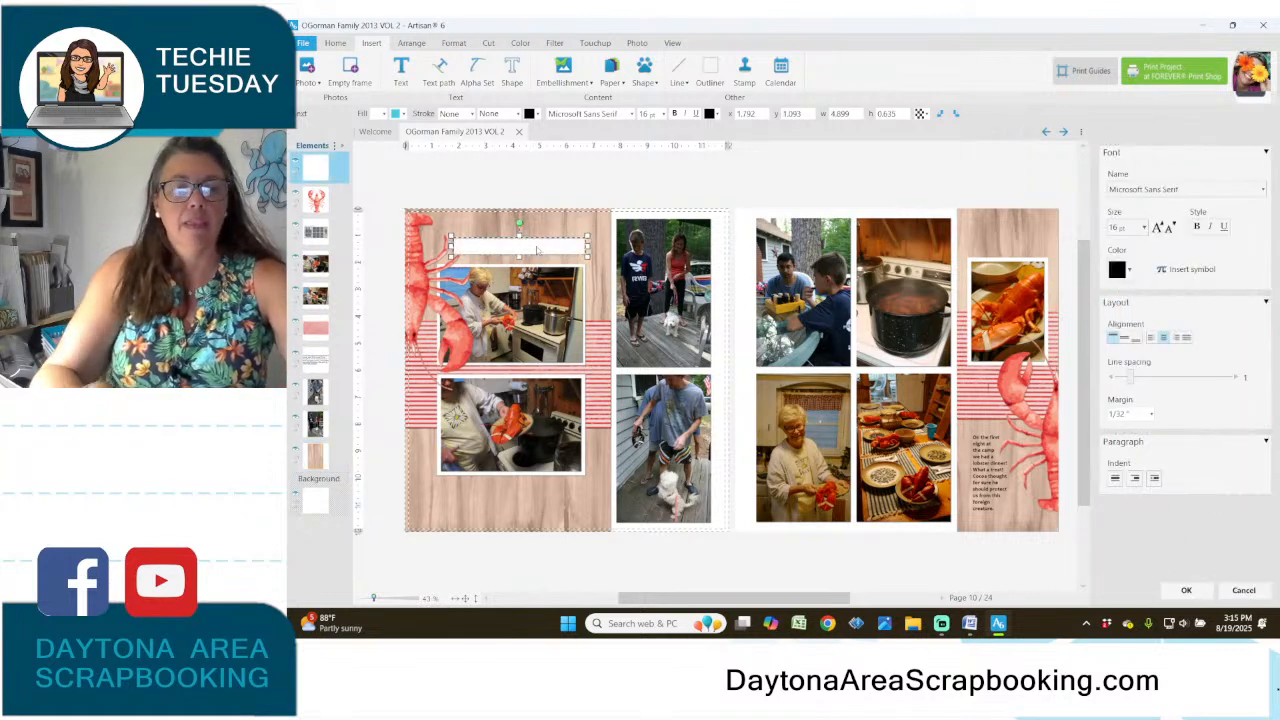
text(Lobster)
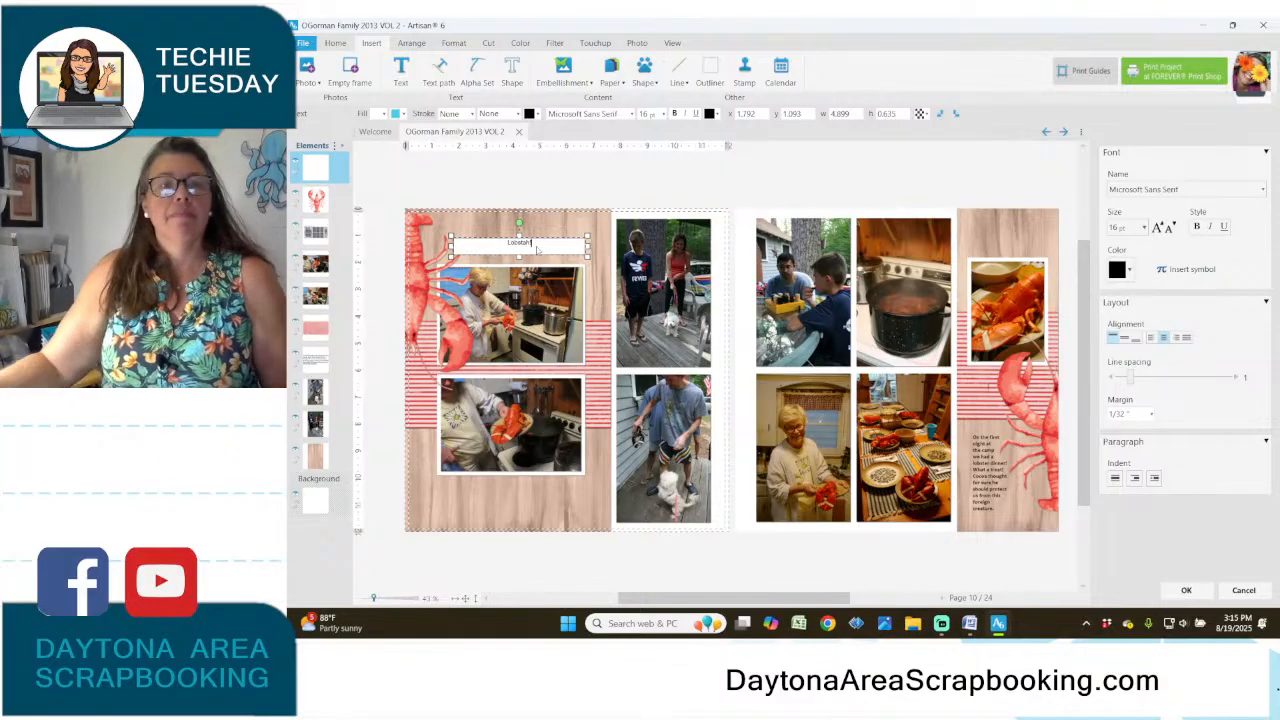
click(537, 225)
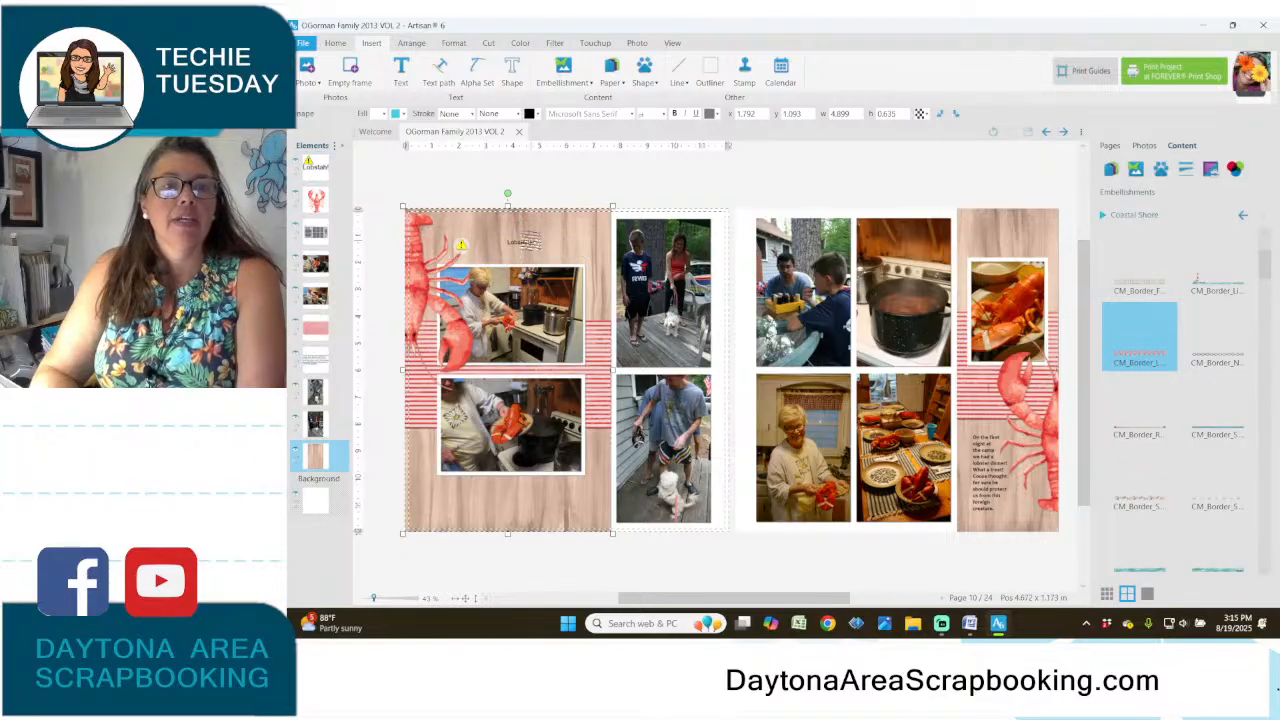
Step: Format the "Lobstah!" title in the Rainbow font at 108 pt
click(530, 243)
click(622, 114)
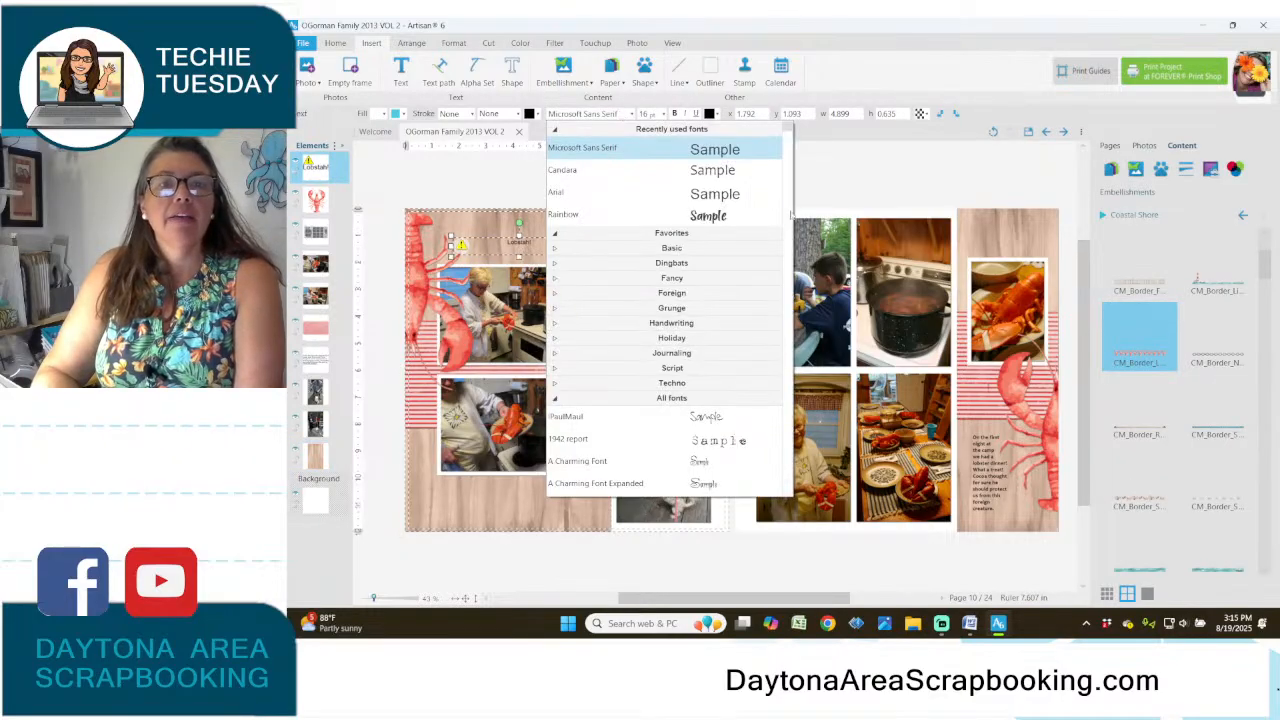
click(724, 217)
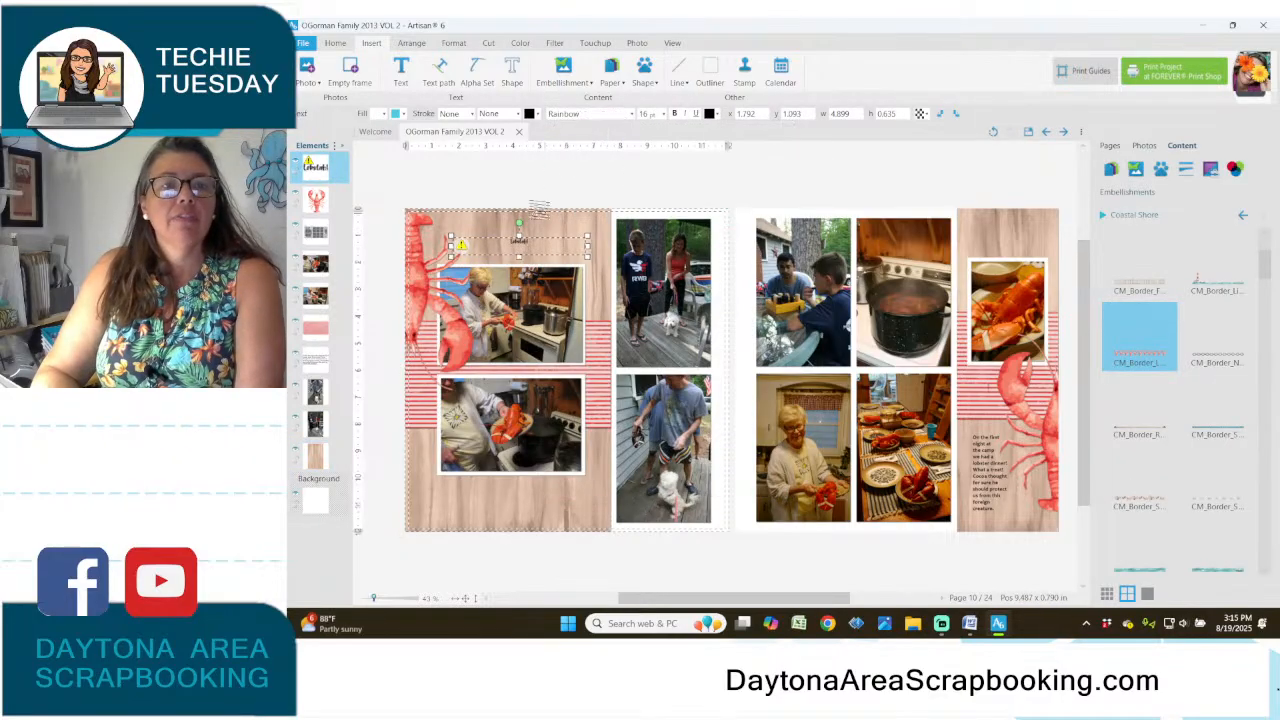
click(663, 116)
drag(730, 160, 727, 319)
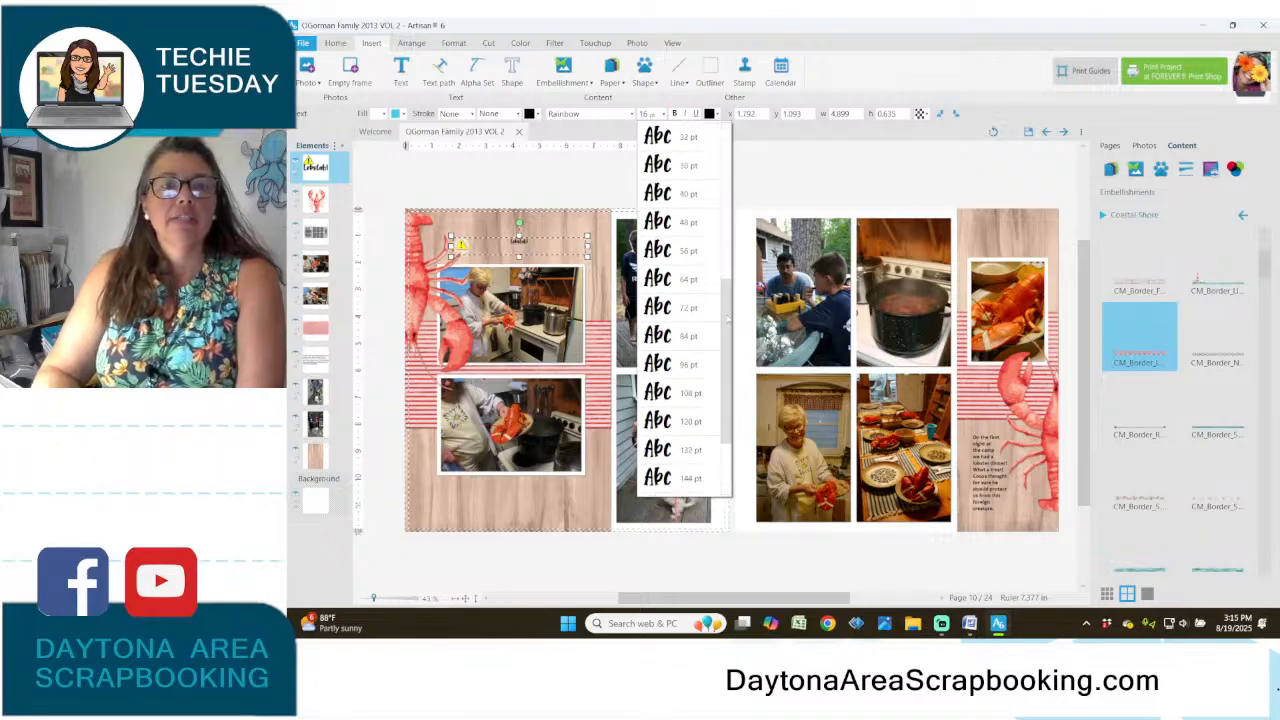
click(677, 310)
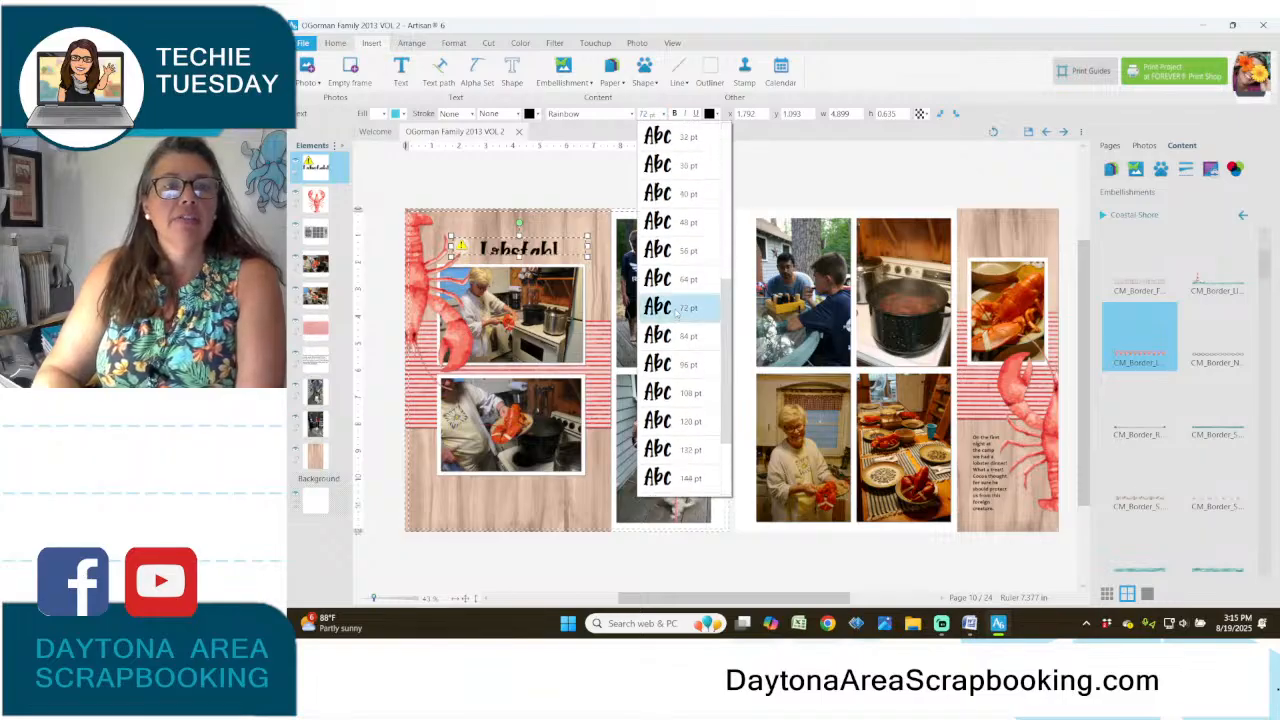
click(677, 393)
Step: Lock page 10's wood-grain paper in place and raise the title, enlarged to about 1.94 in high, above the upper photo
mouse_move(519, 257)
mouse_down()
mouse_move(520, 277)
mouse_move(526, 234)
mouse_up()
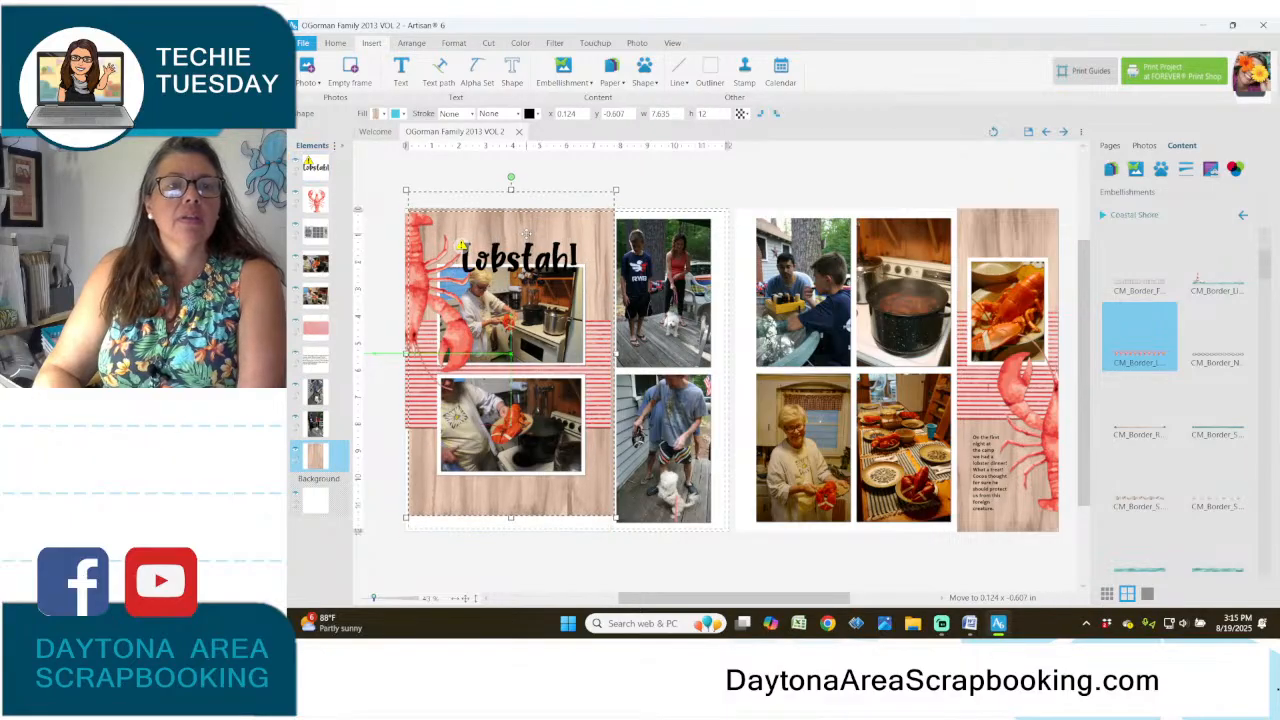
click(991, 131)
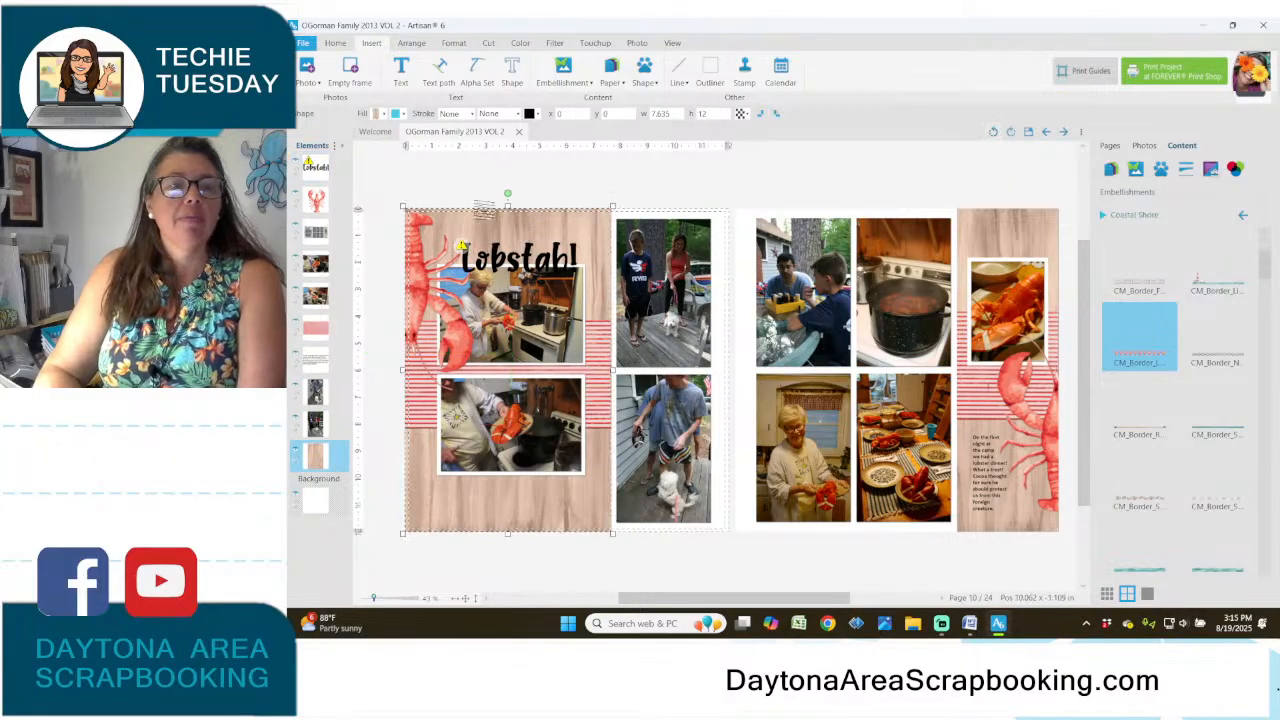
click(296, 458)
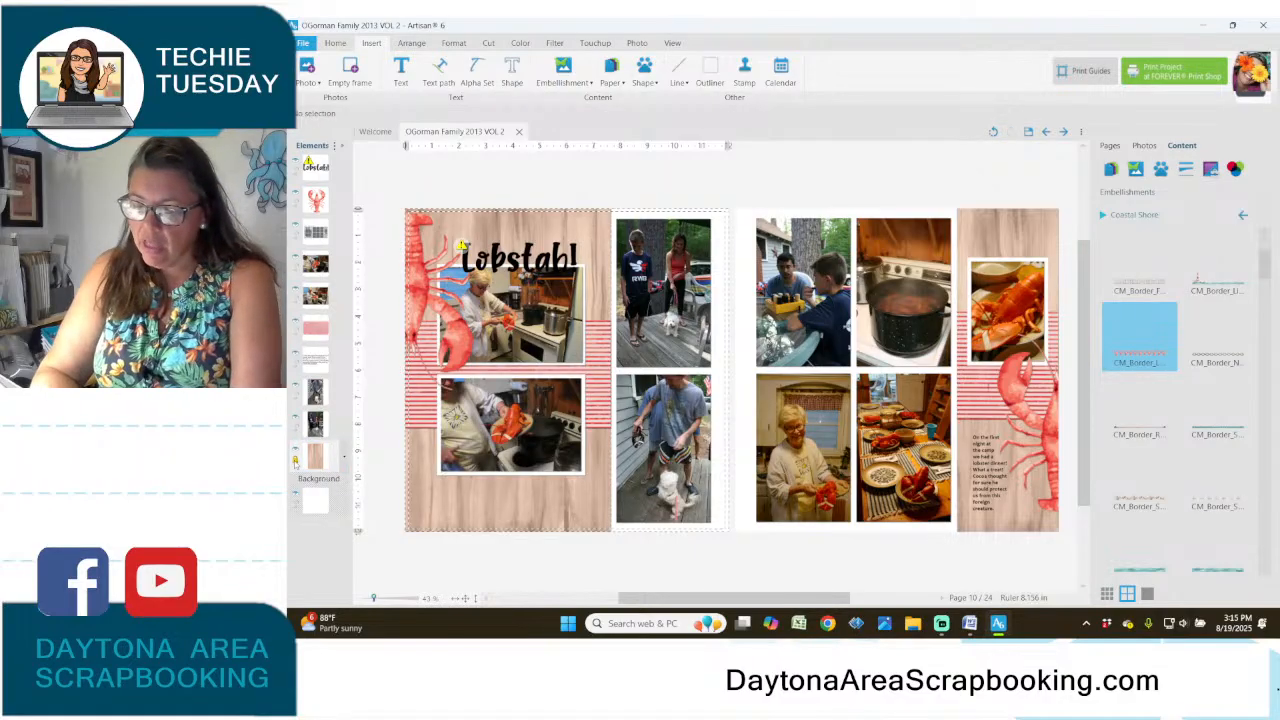
drag(525, 262, 530, 241)
Step: Move page 10's two stacked white-framed photos down together about 0.6 in and lower the title to about y 0.88 in
click(541, 322)
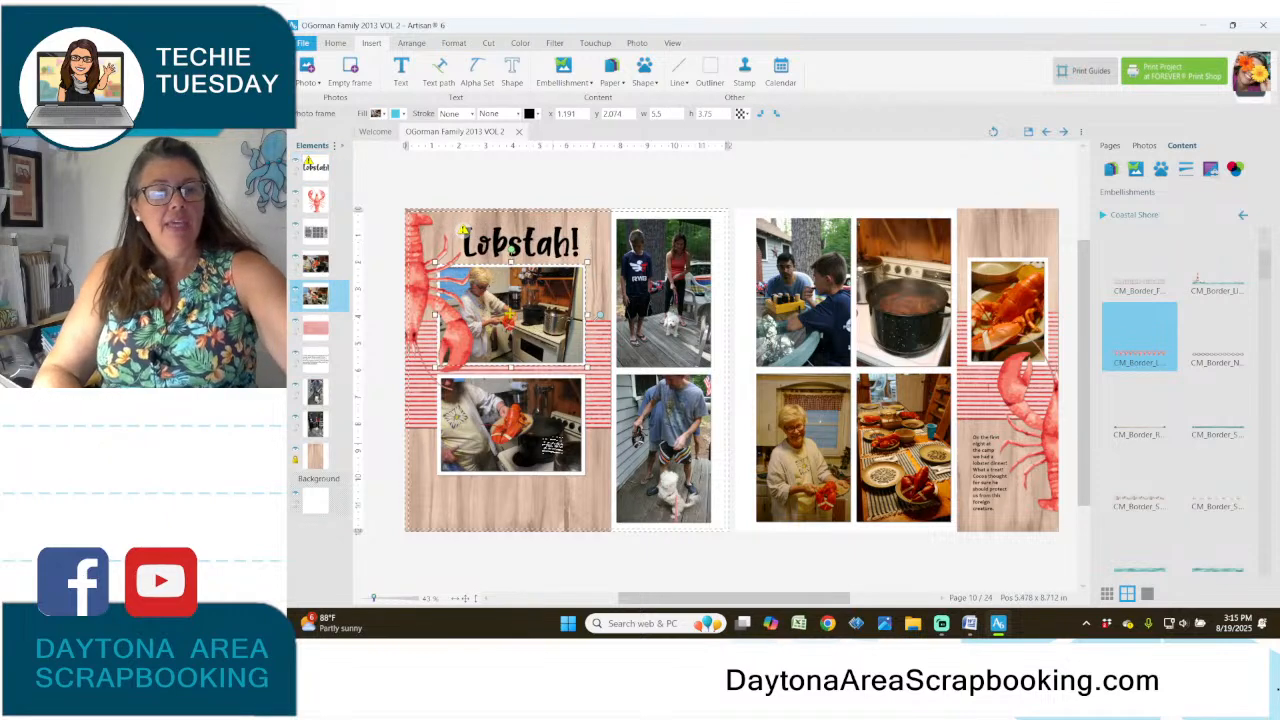
ctrl+click(552, 444)
key(Down)
key(Down)
key(Down)
key(Down)
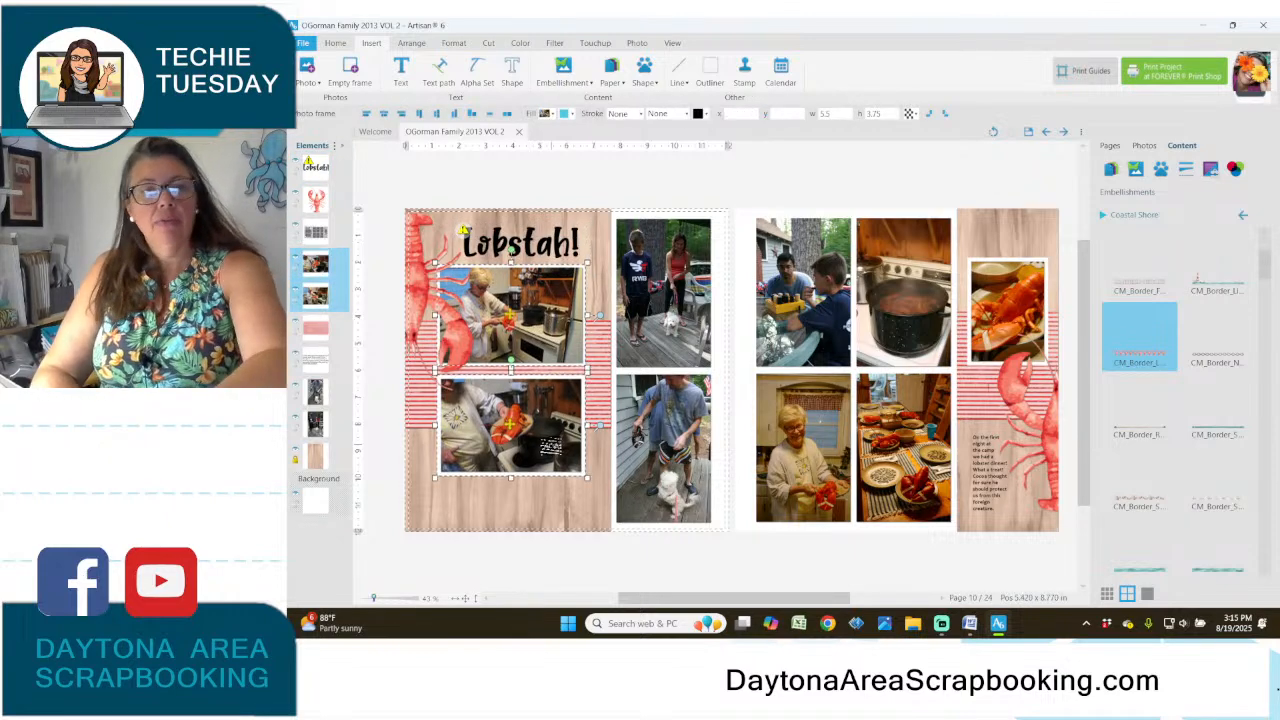
key(Down)
key(Down)
key(Down)
key(Down)
key(Down)
key(Down)
key(Down)
key(Down)
key(Down)
key(Down)
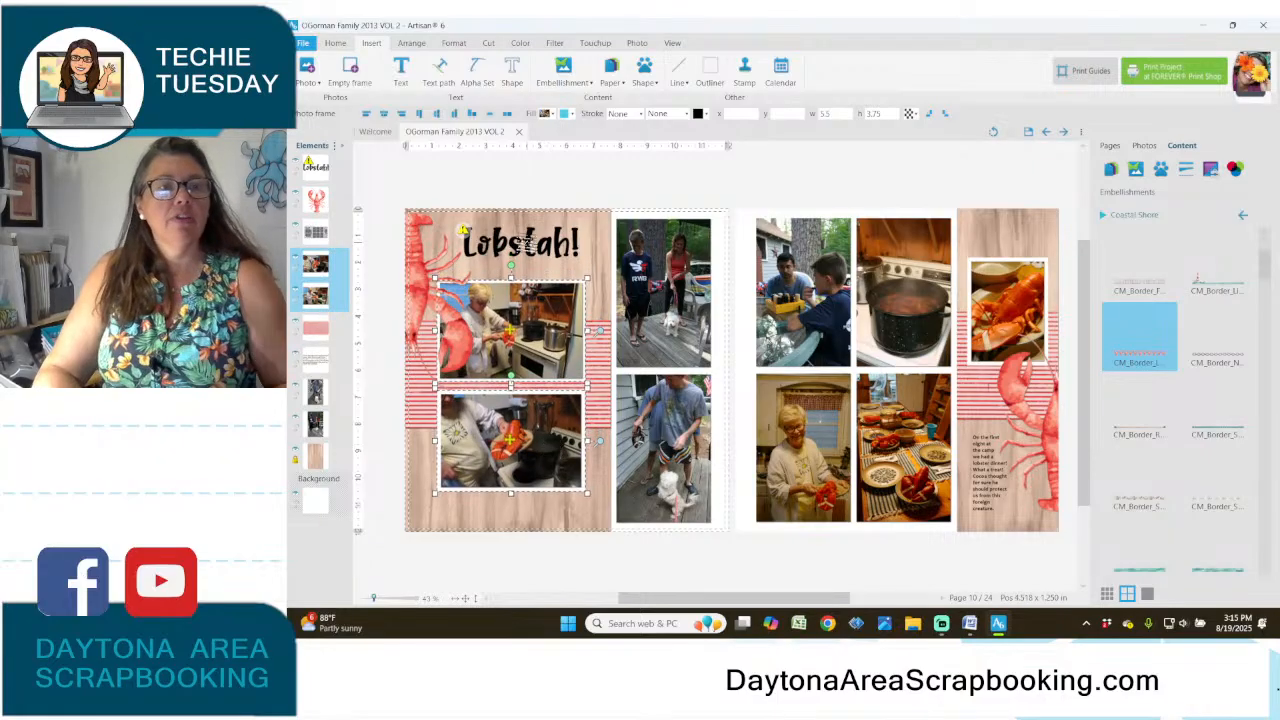
drag(463, 229, 461, 237)
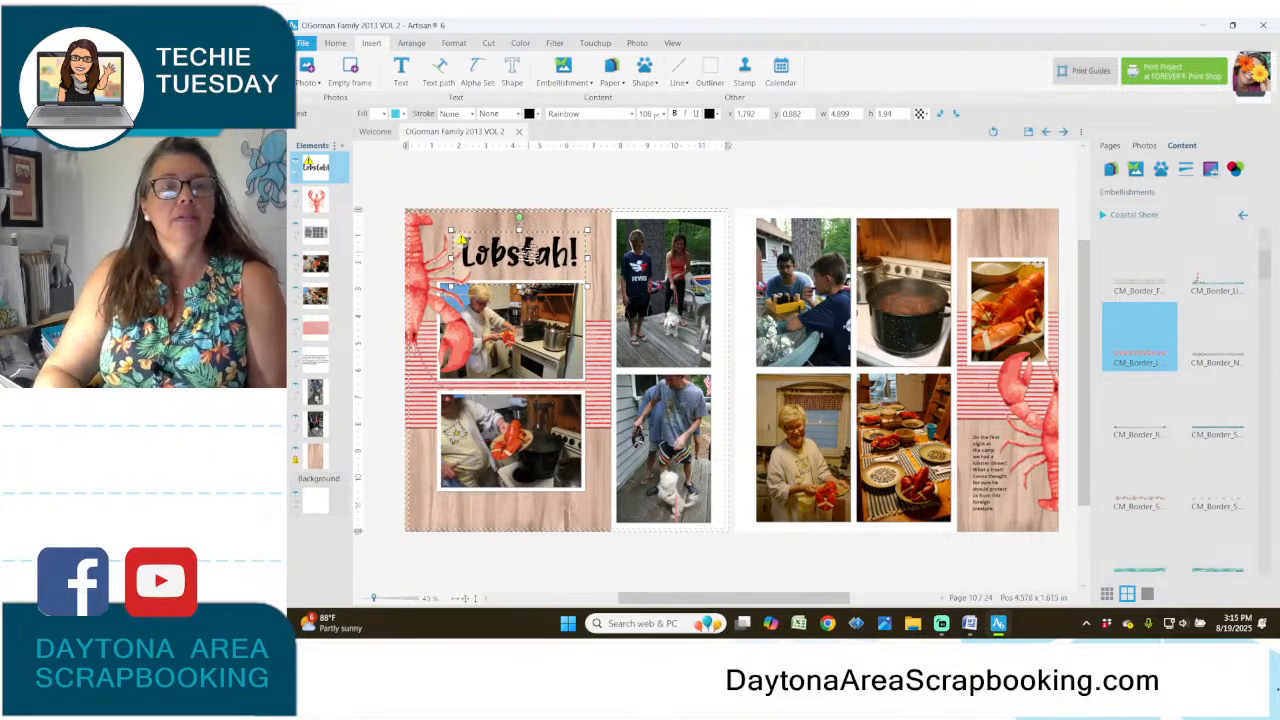
Step: Recolor the "Lobstah!" title with a dark red (RGB 138, 17, 28) sampled from page 10's lobster
scroll(459, 238, up, 2)
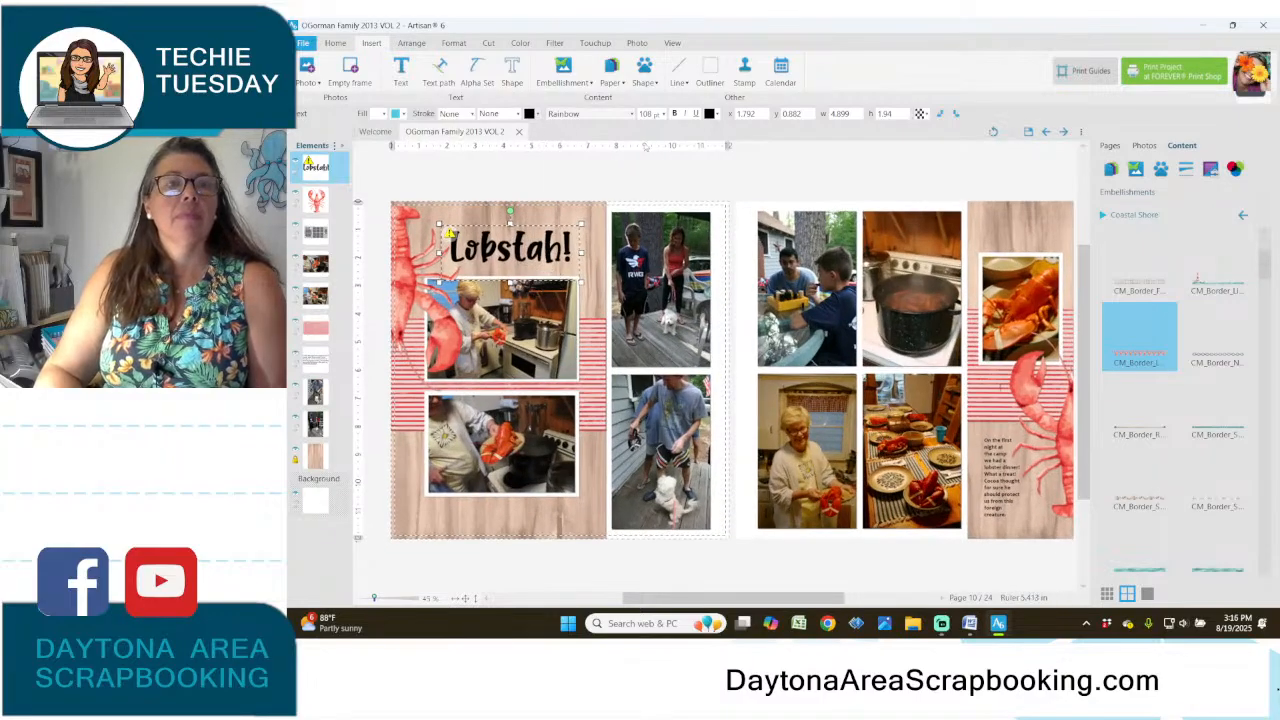
click(717, 114)
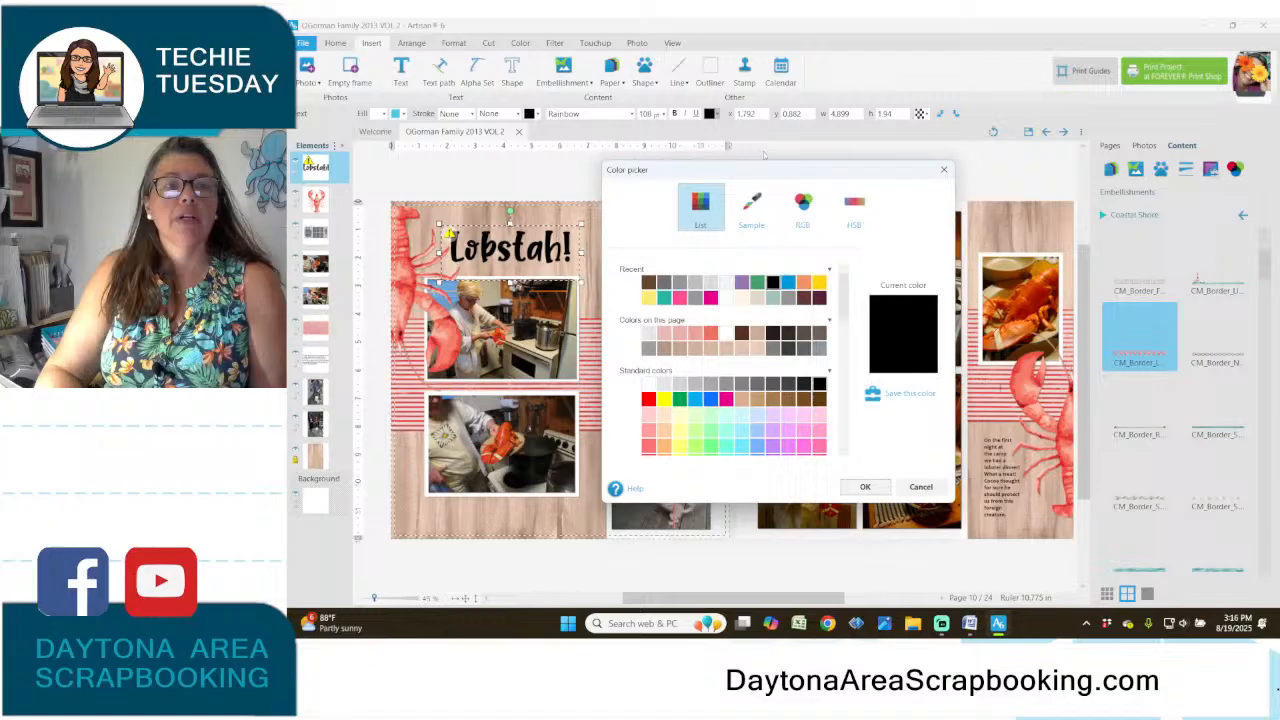
click(751, 208)
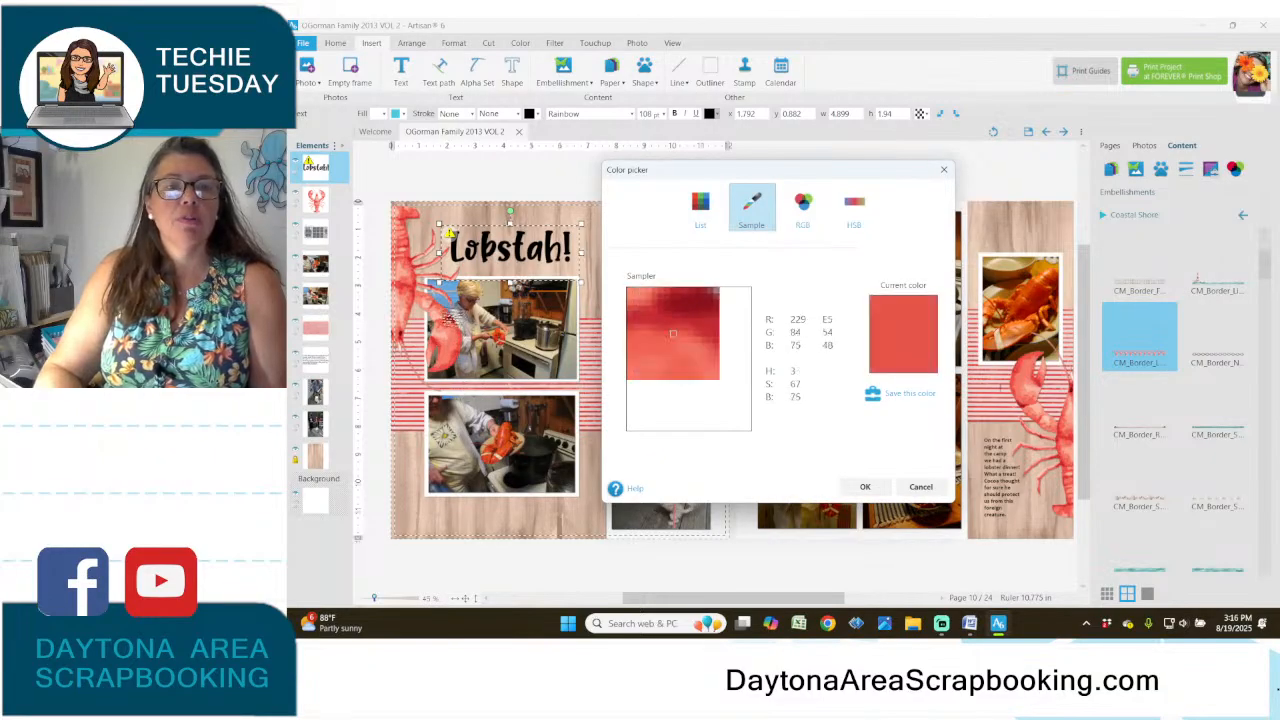
click(451, 232)
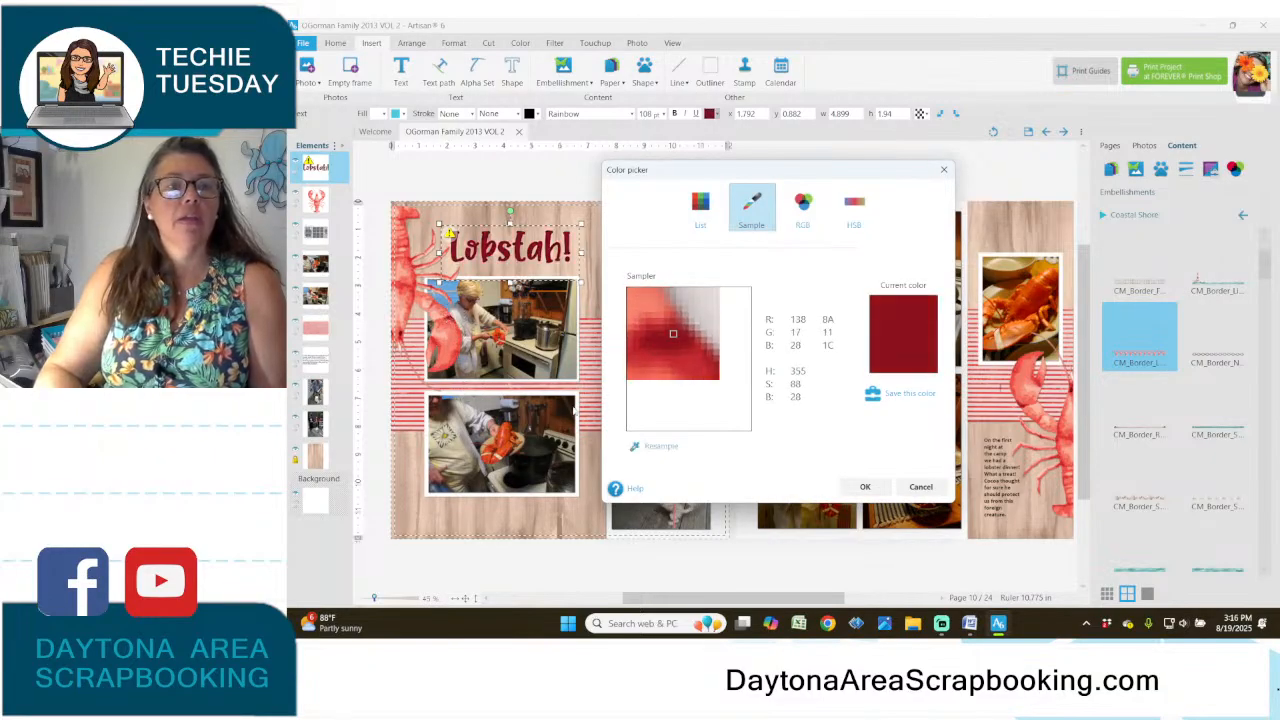
click(865, 486)
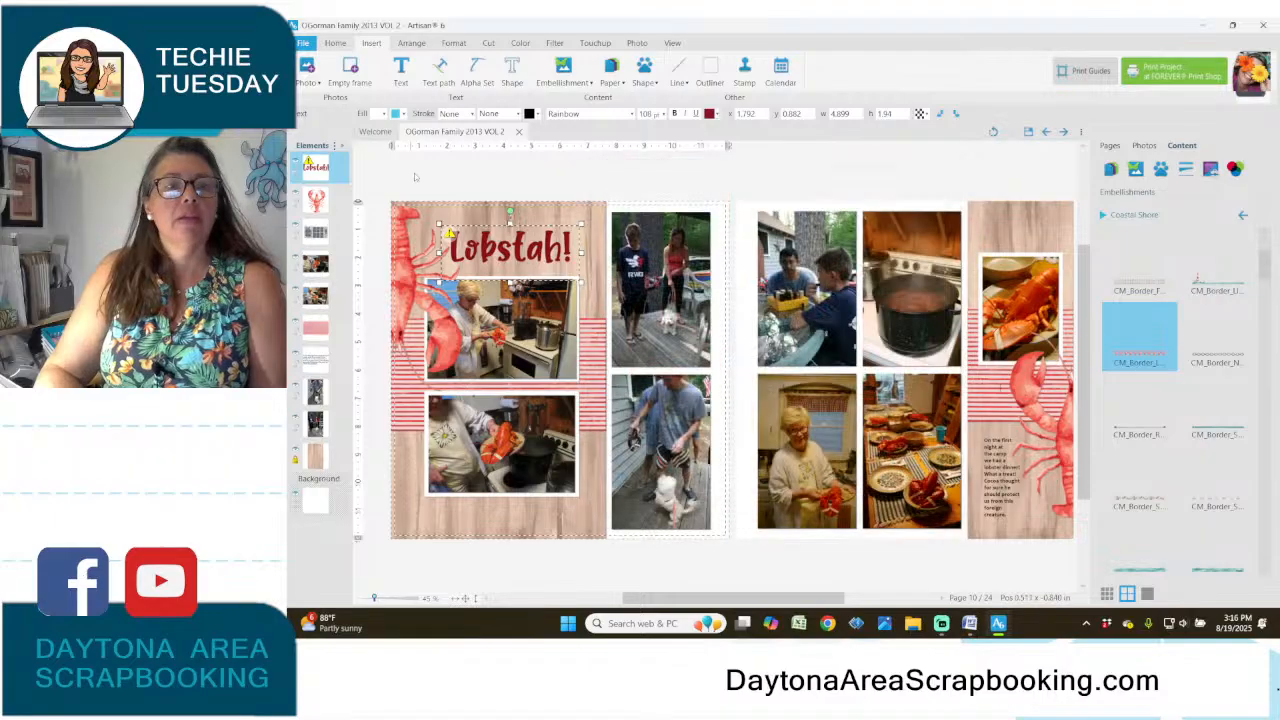
Step: Apply a light shadow to the "Lobstah!" title and deselect it
click(455, 45)
click(731, 76)
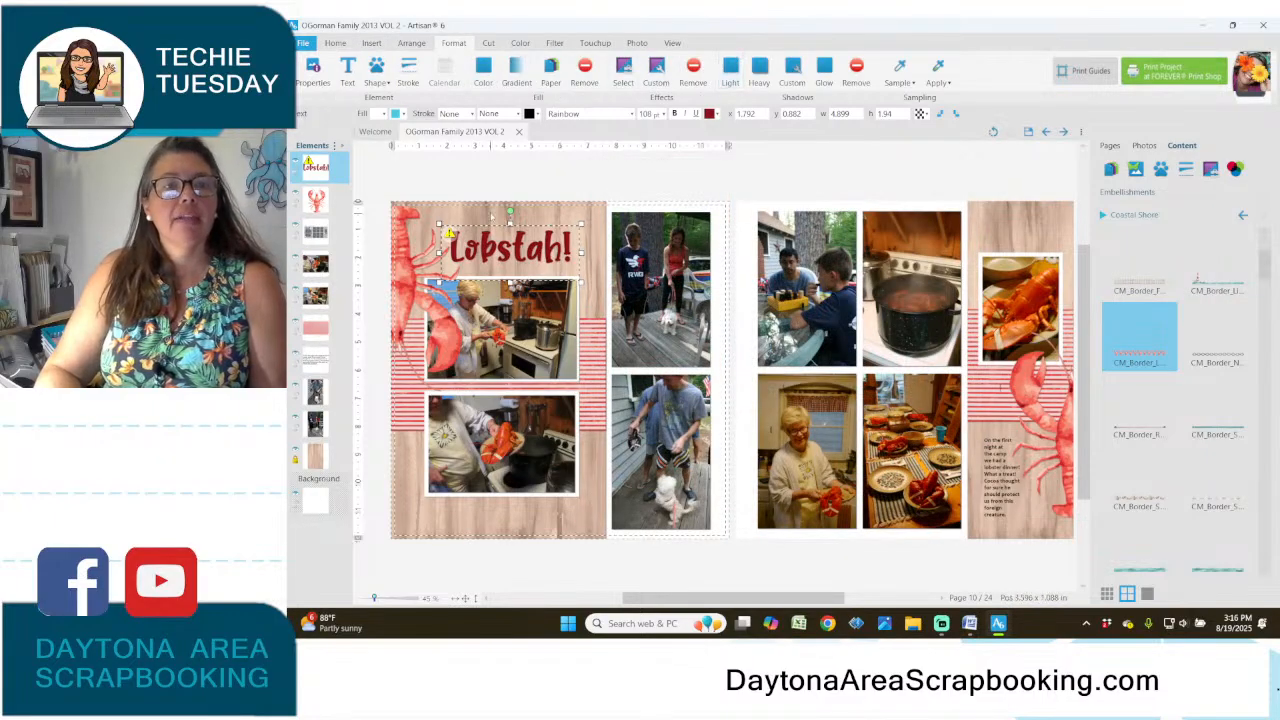
click(507, 191)
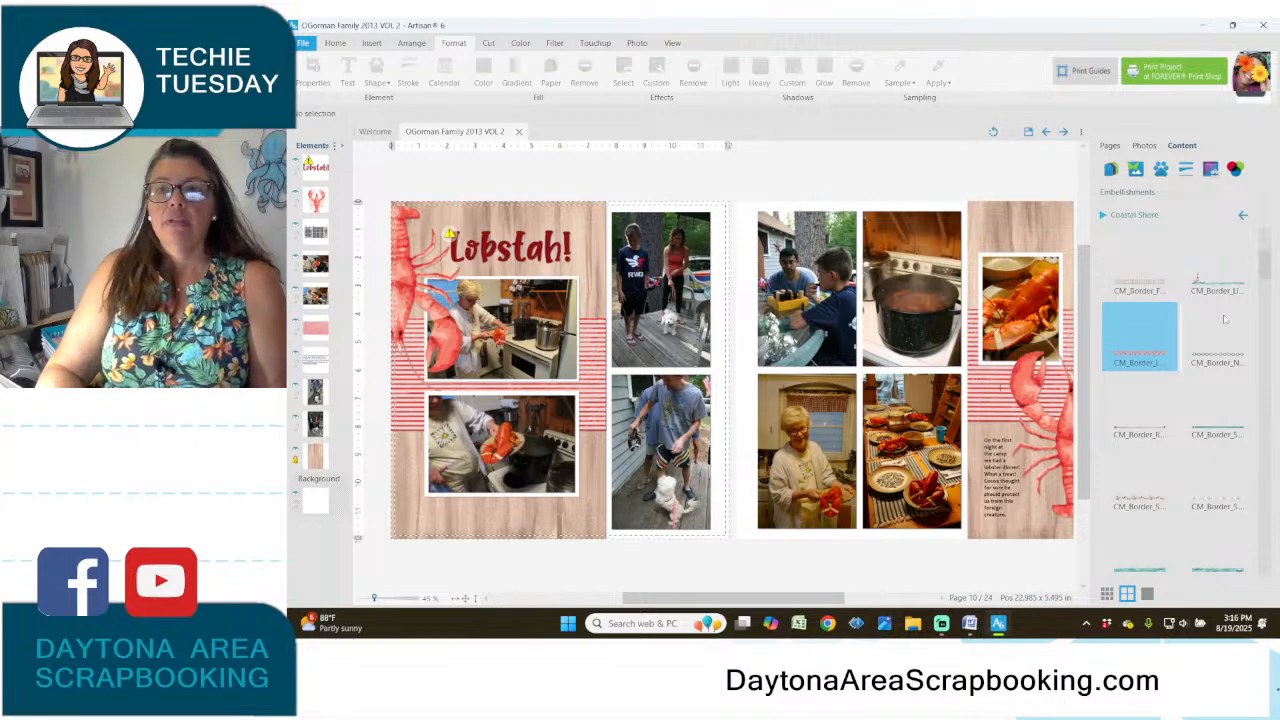
Step: Browse the rest of the Coastal Shore embellishments for further pieces that suit the lobster-dinner spread
scroll(1190, 463, down, 3)
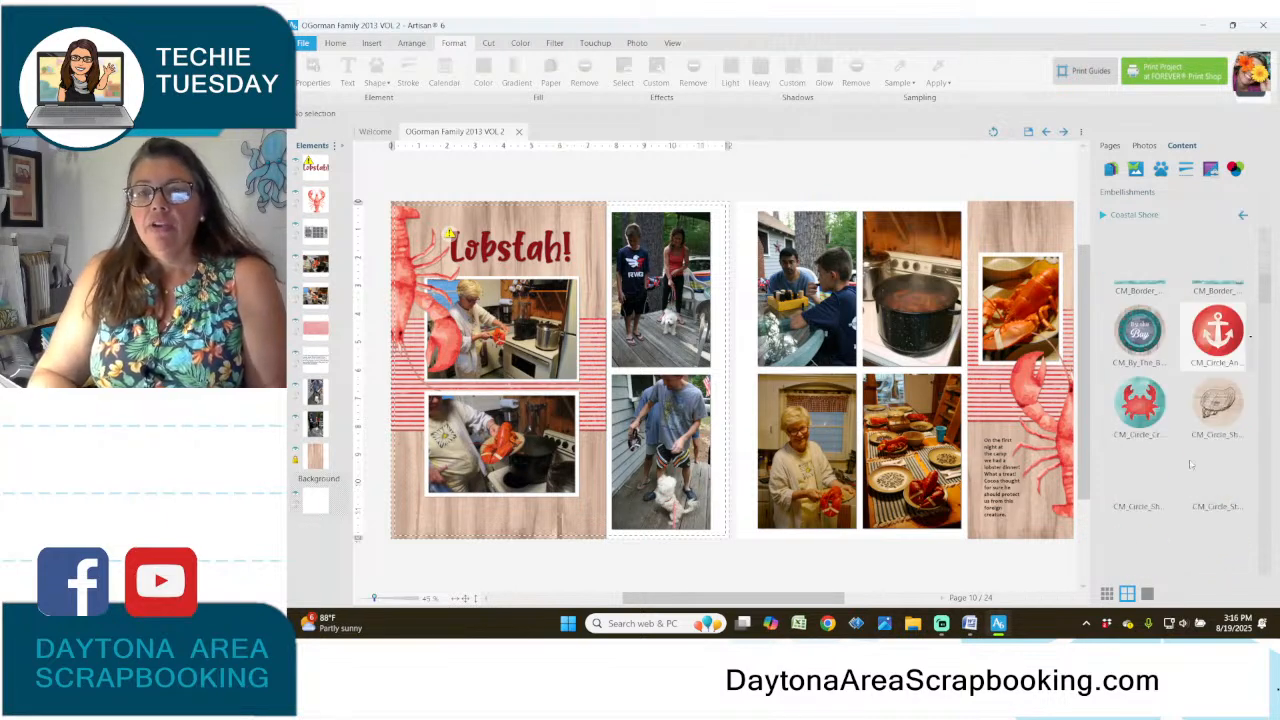
scroll(1190, 463, down, 8)
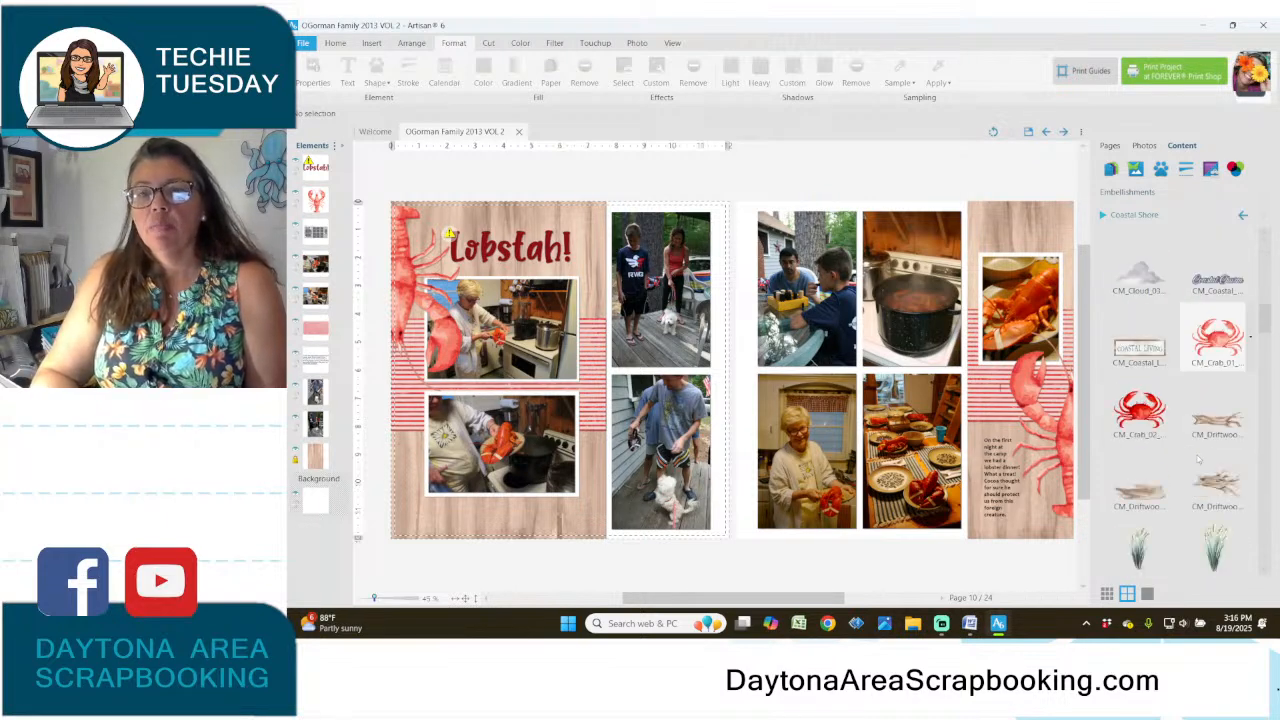
scroll(1198, 459, down, 5)
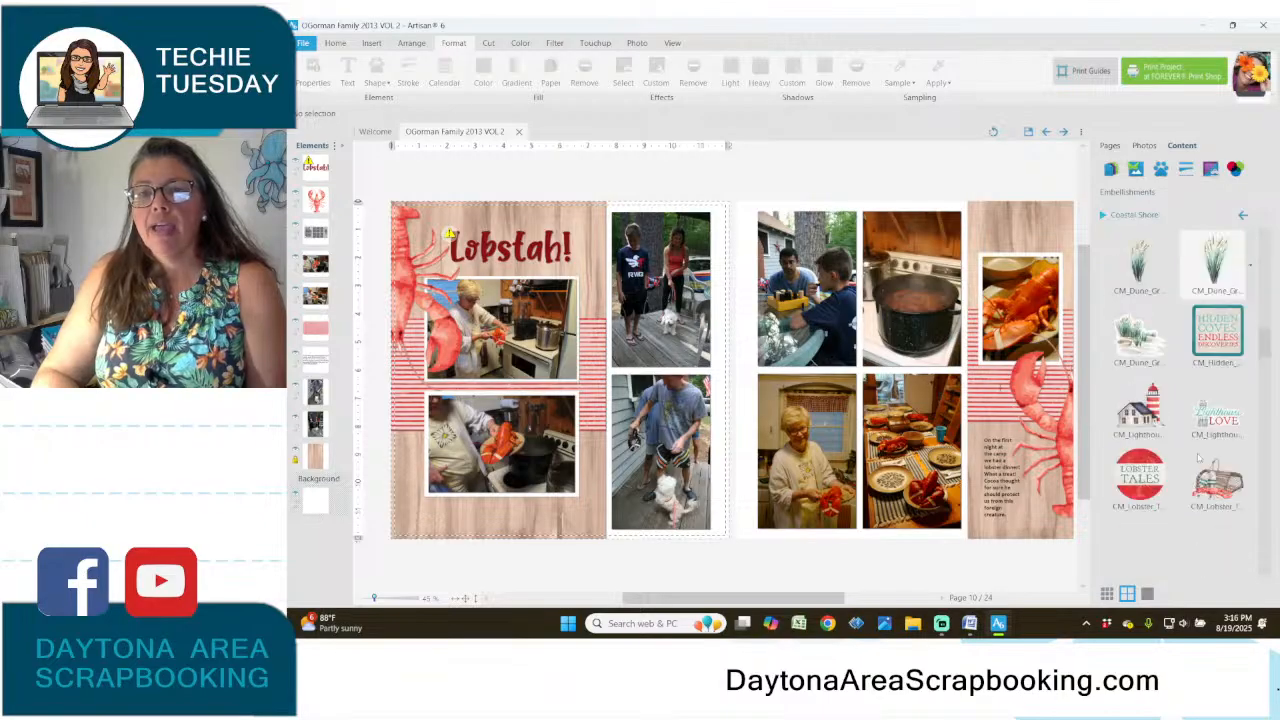
scroll(1198, 457, down, 1)
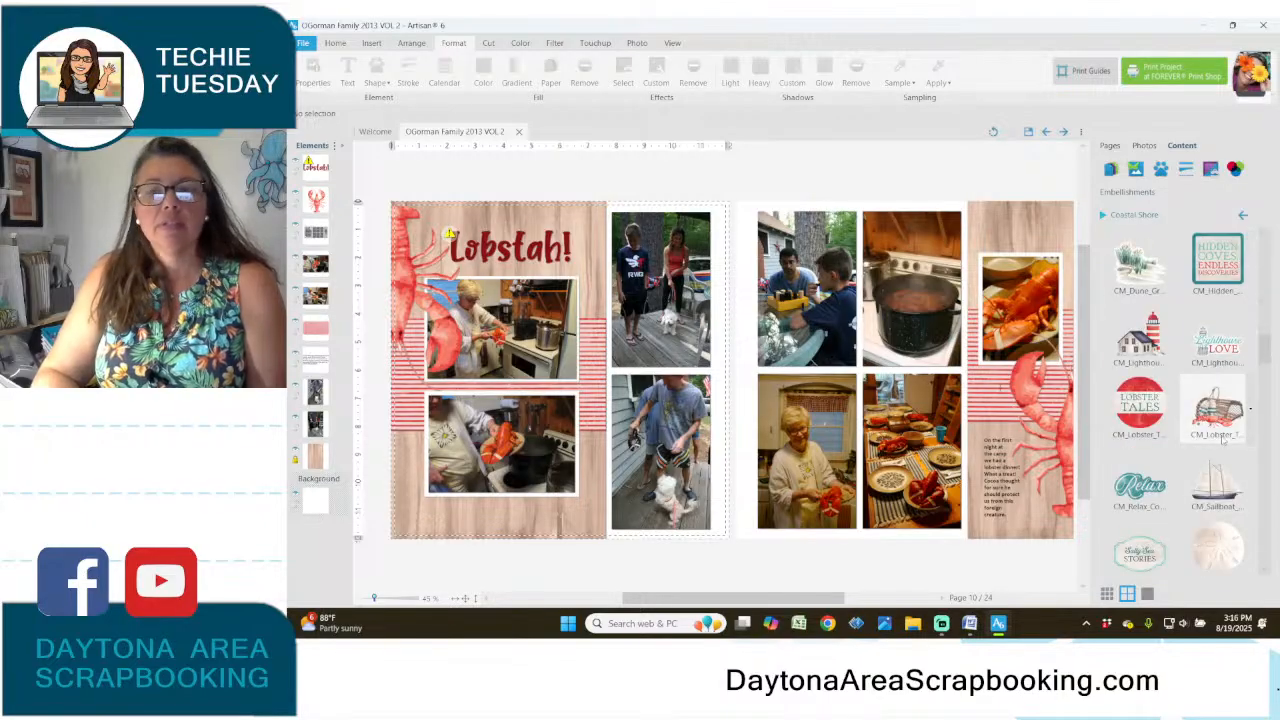
scroll(1222, 440, down, 2)
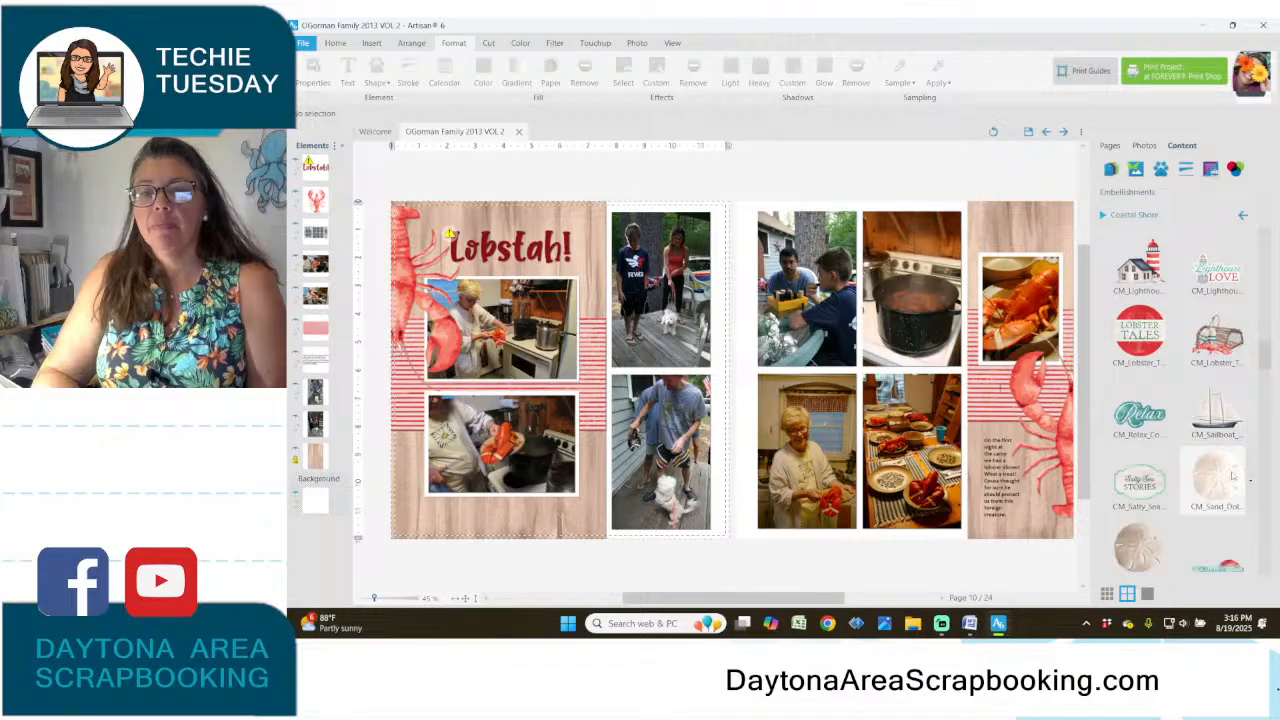
scroll(1231, 476, down, 3)
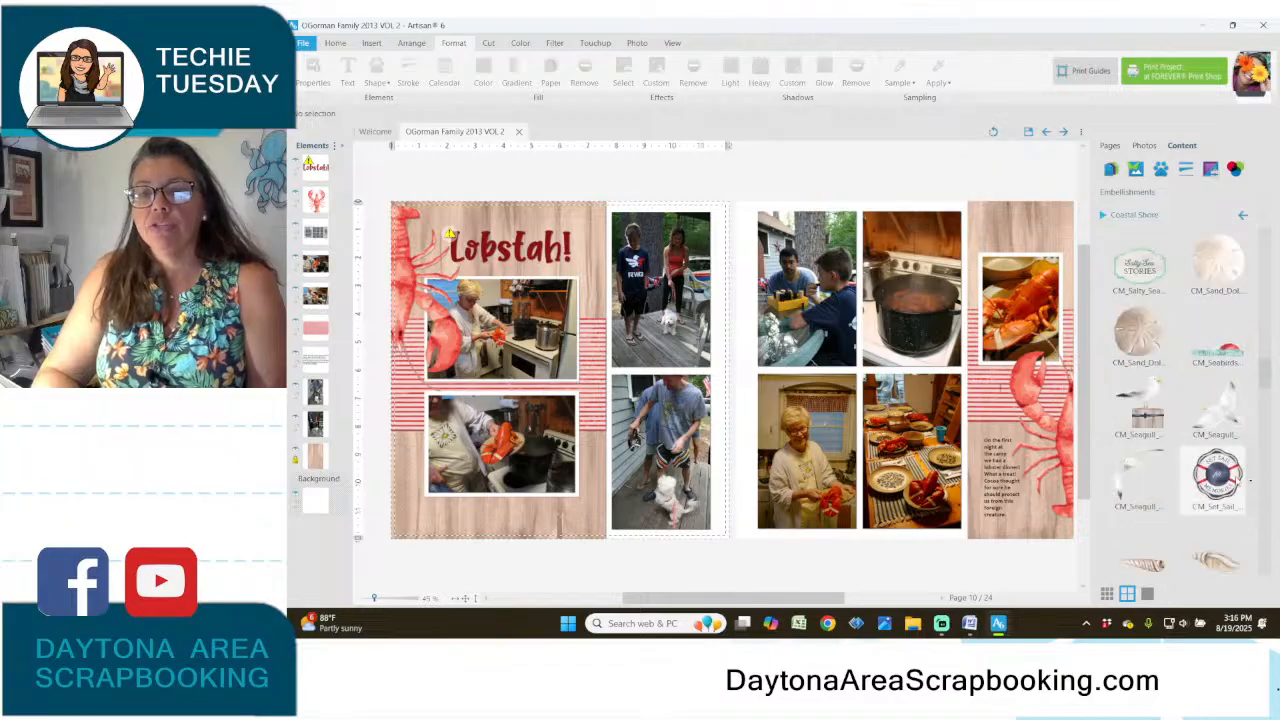
scroll(1249, 480, down, 5)
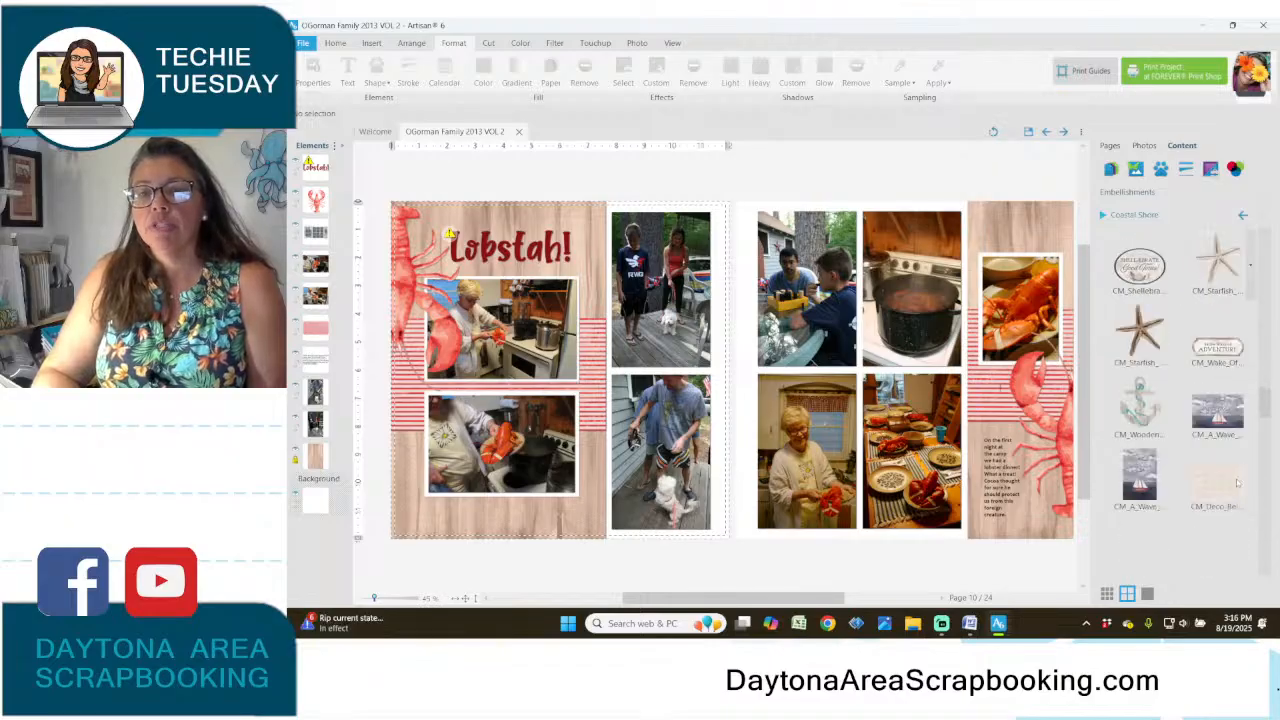
scroll(1237, 483, down, 6)
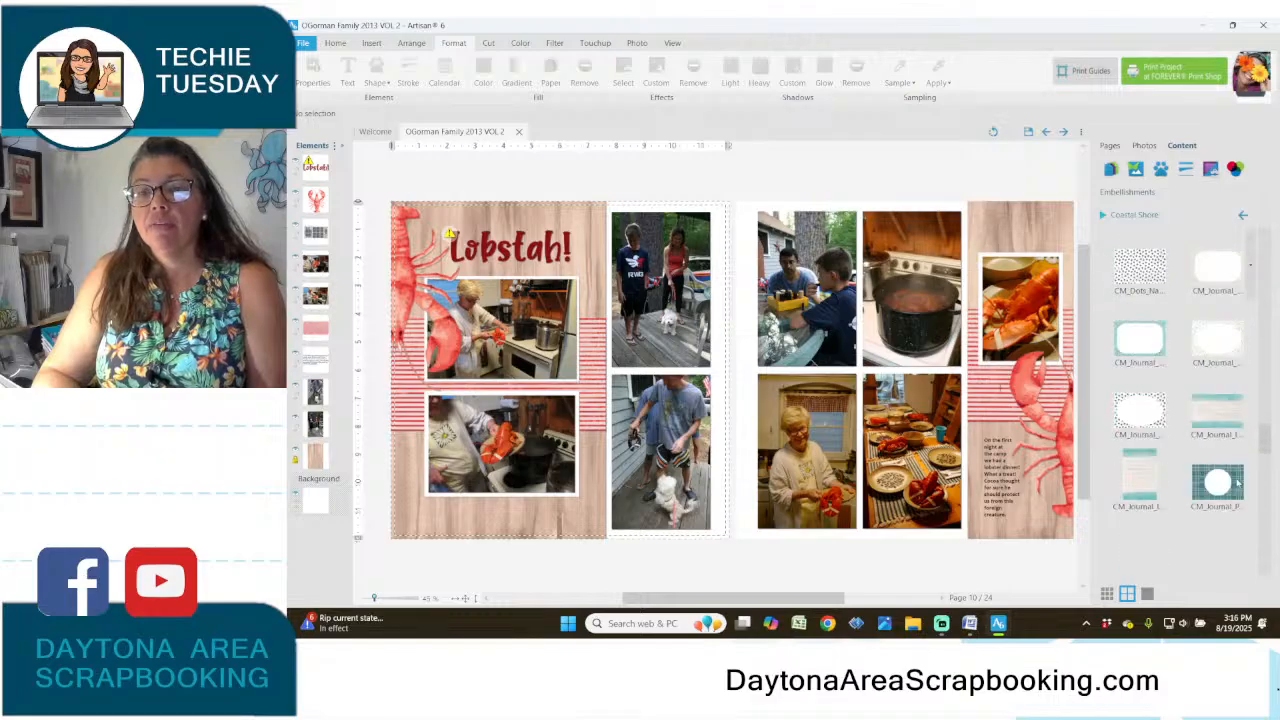
scroll(1237, 483, down, 6)
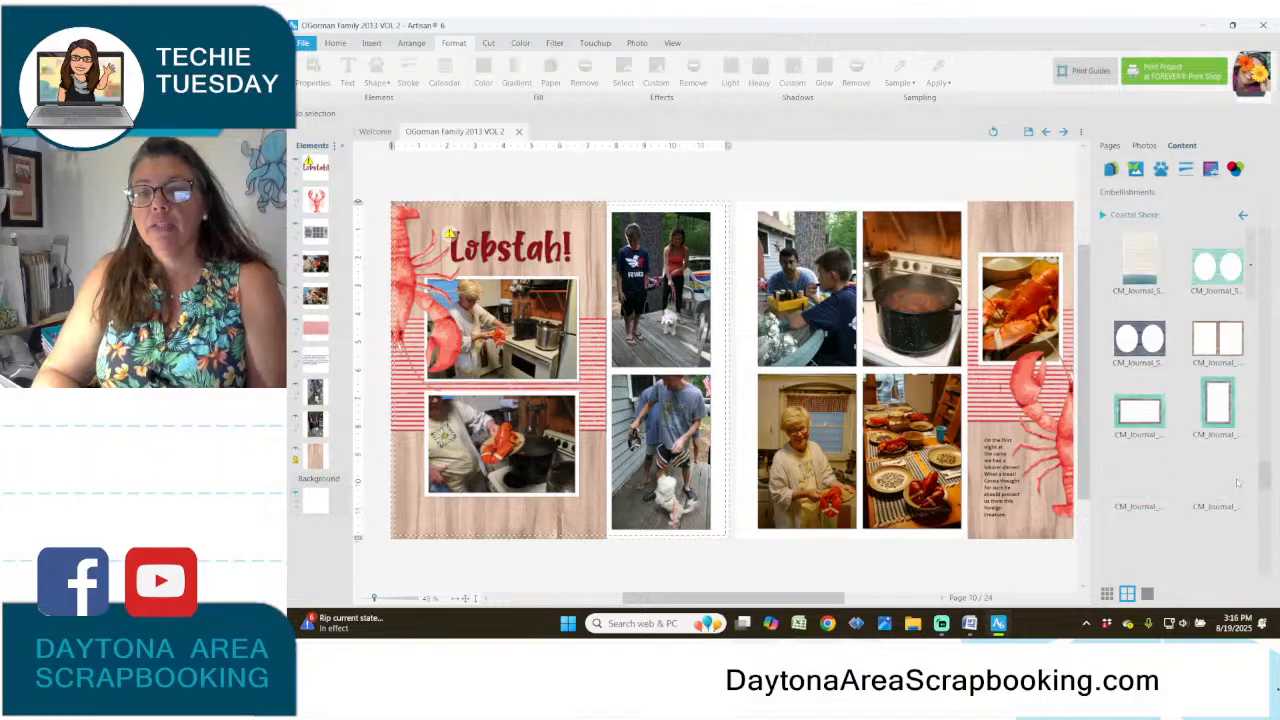
scroll(1237, 483, down, 6)
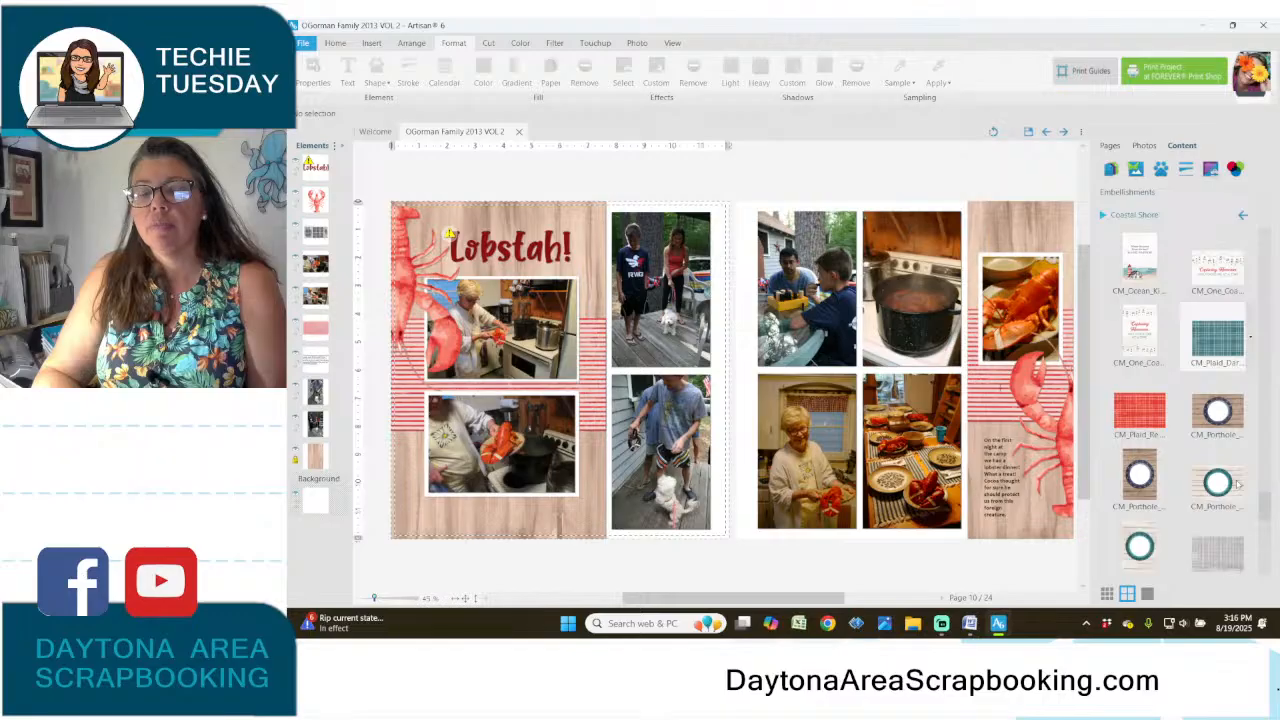
scroll(1237, 483, down, 6)
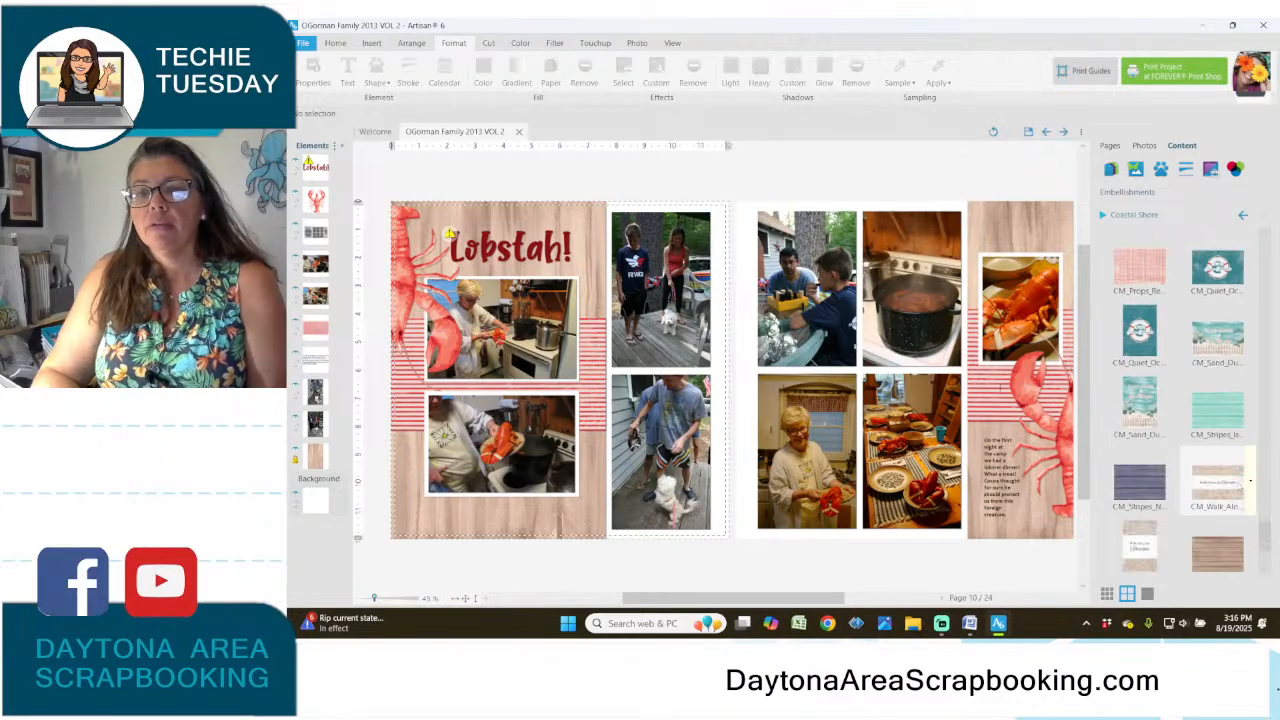
scroll(1238, 486, down, 3)
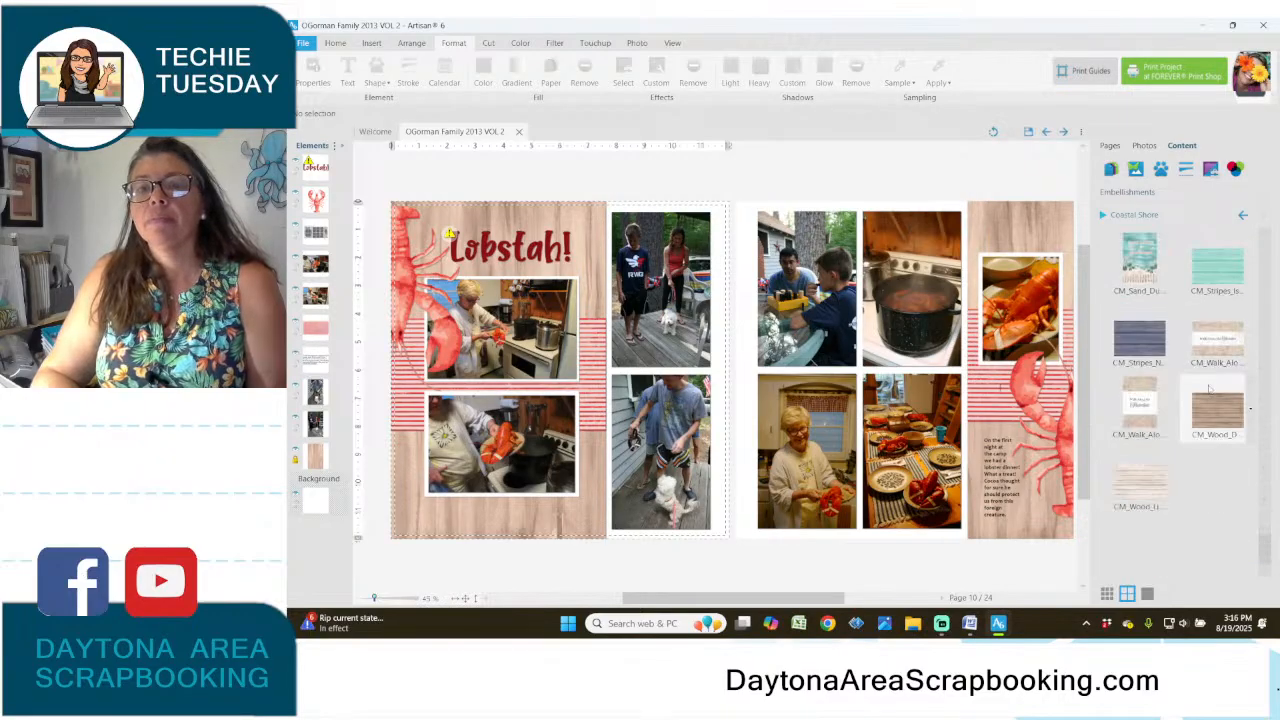
scroll(1238, 486, down, 1)
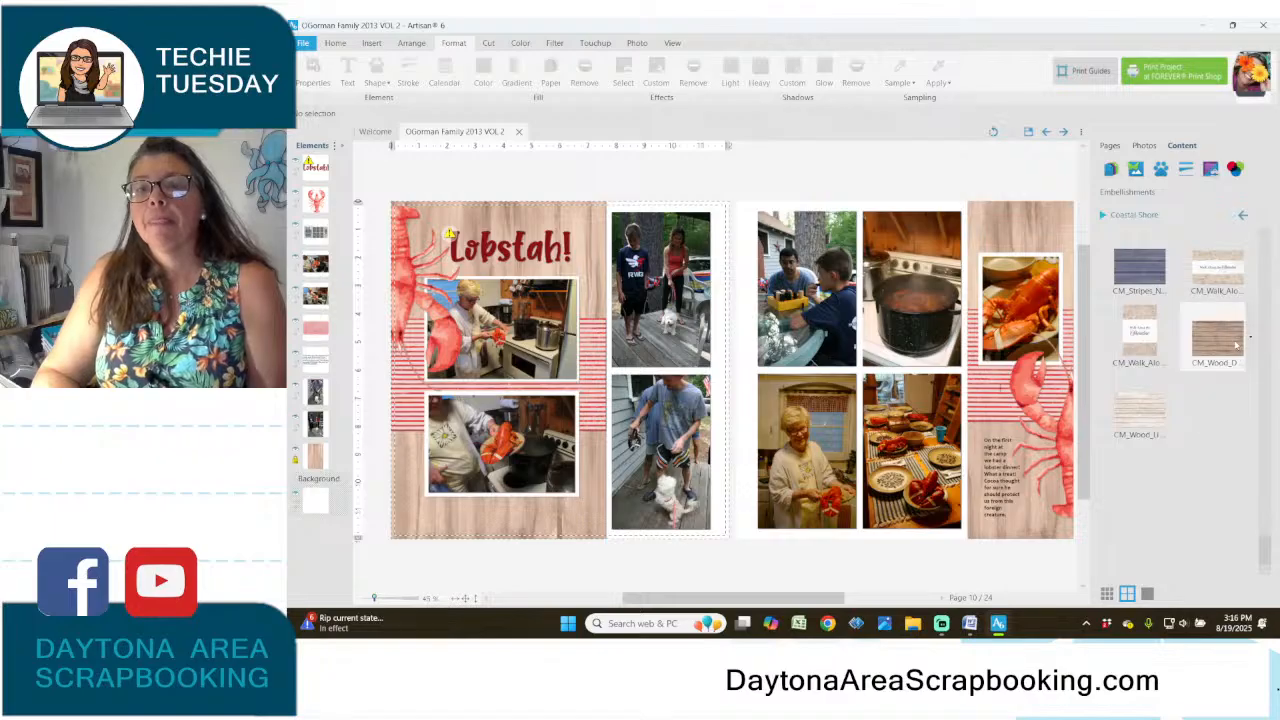
Step: Try the dark wood Coastal Shore mat over page 10's lower photos and delete it
mouse_move(1235, 345)
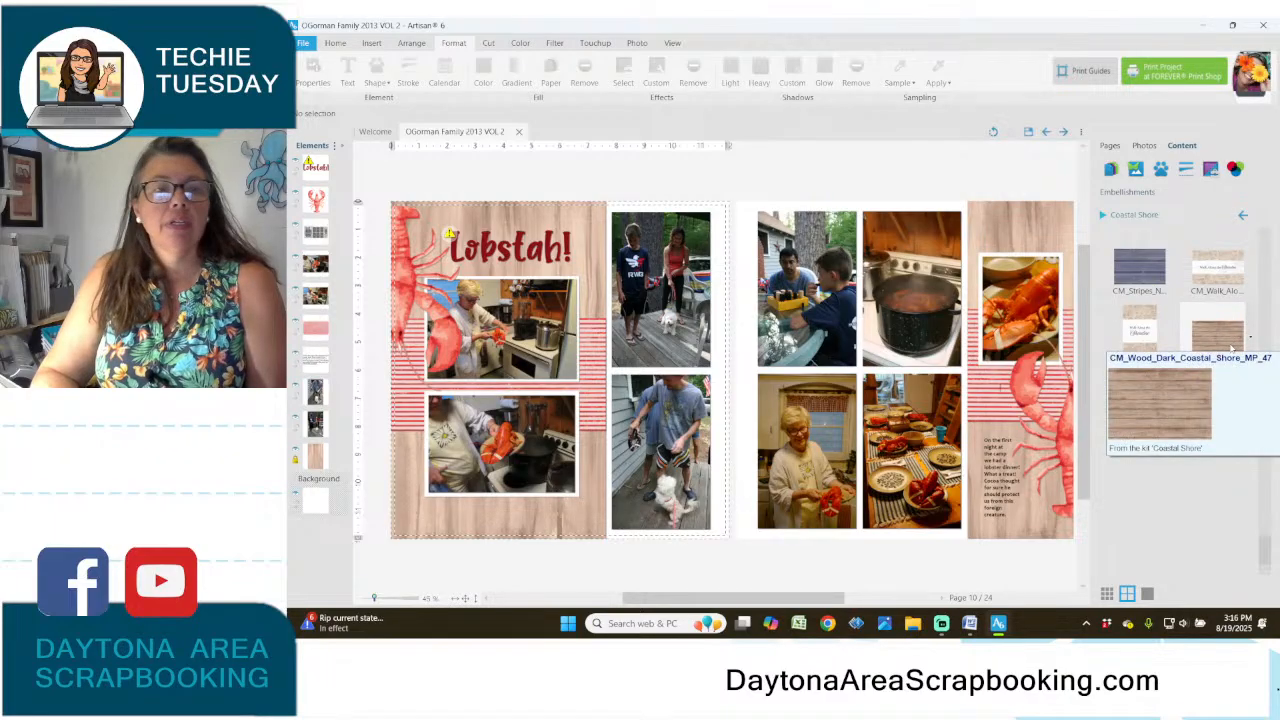
click(1231, 349)
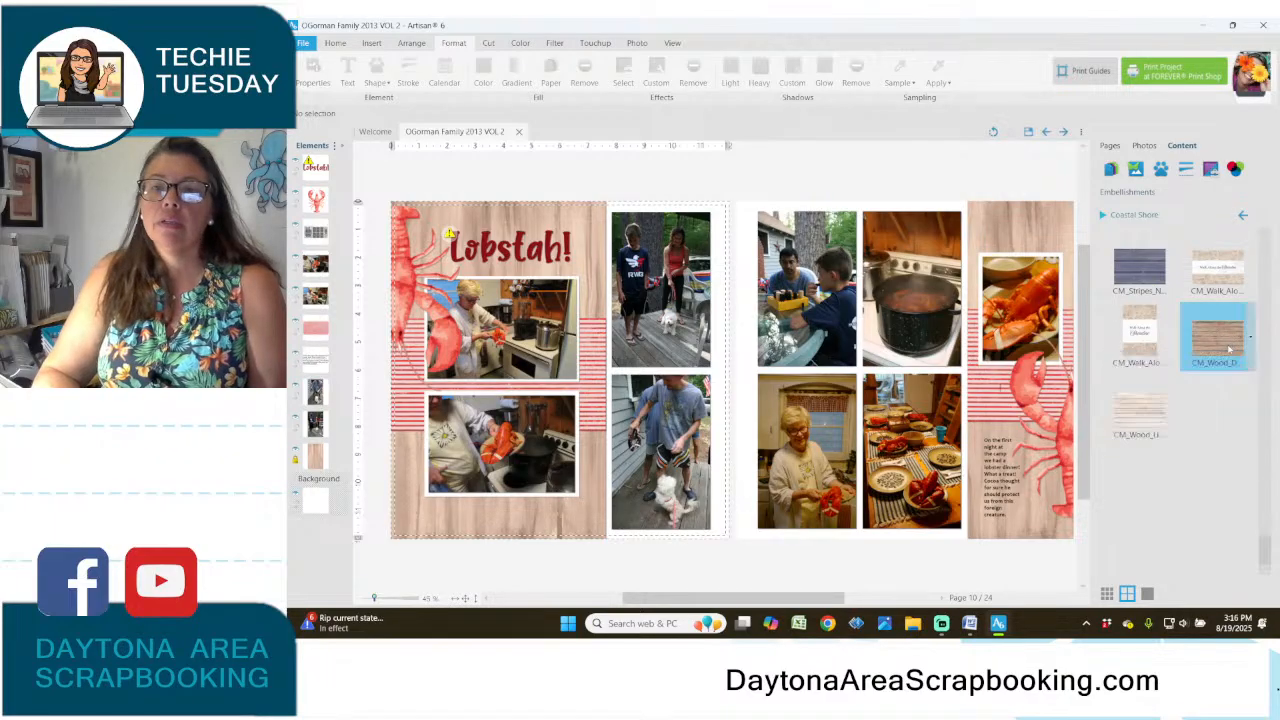
click(987, 540)
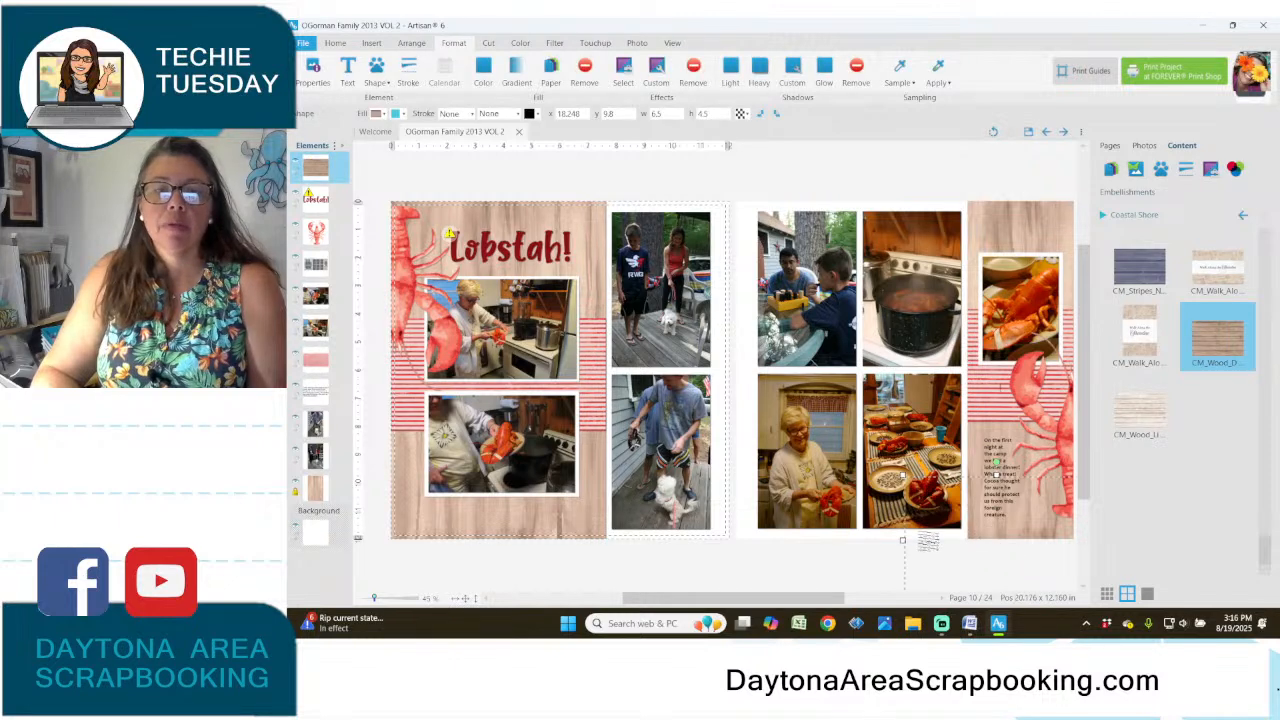
drag(909, 540, 537, 467)
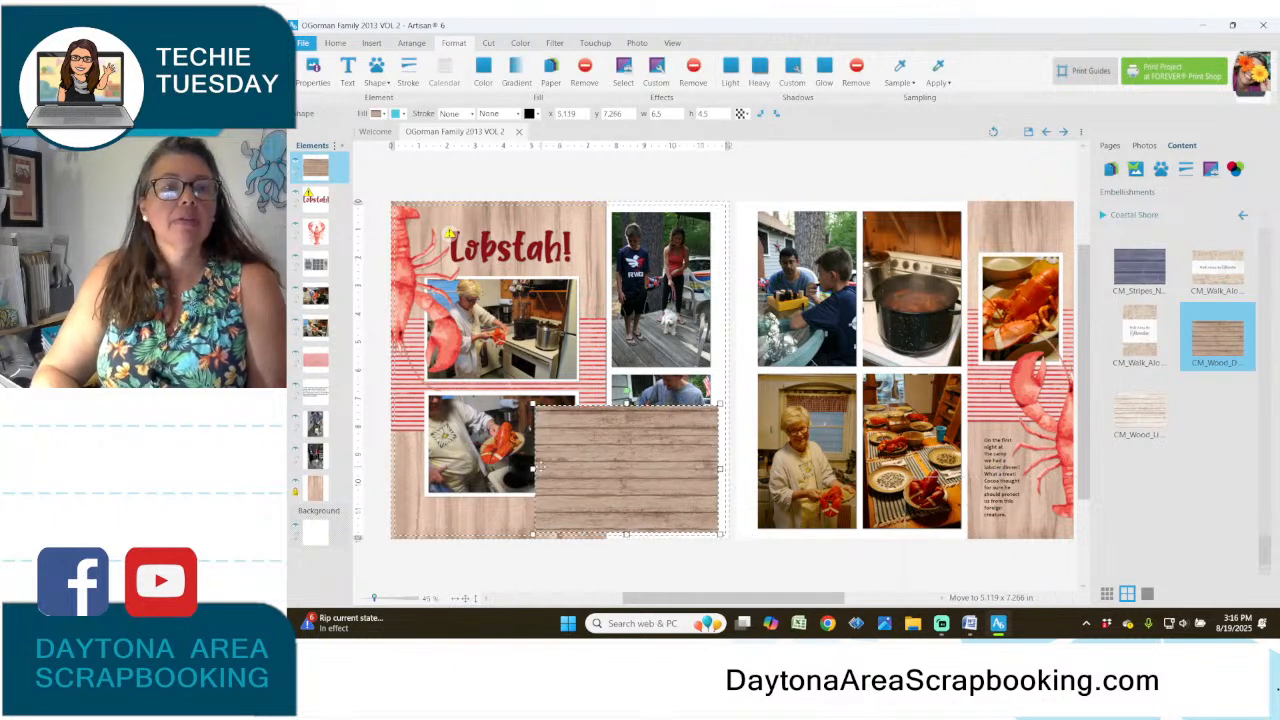
right_click(583, 467)
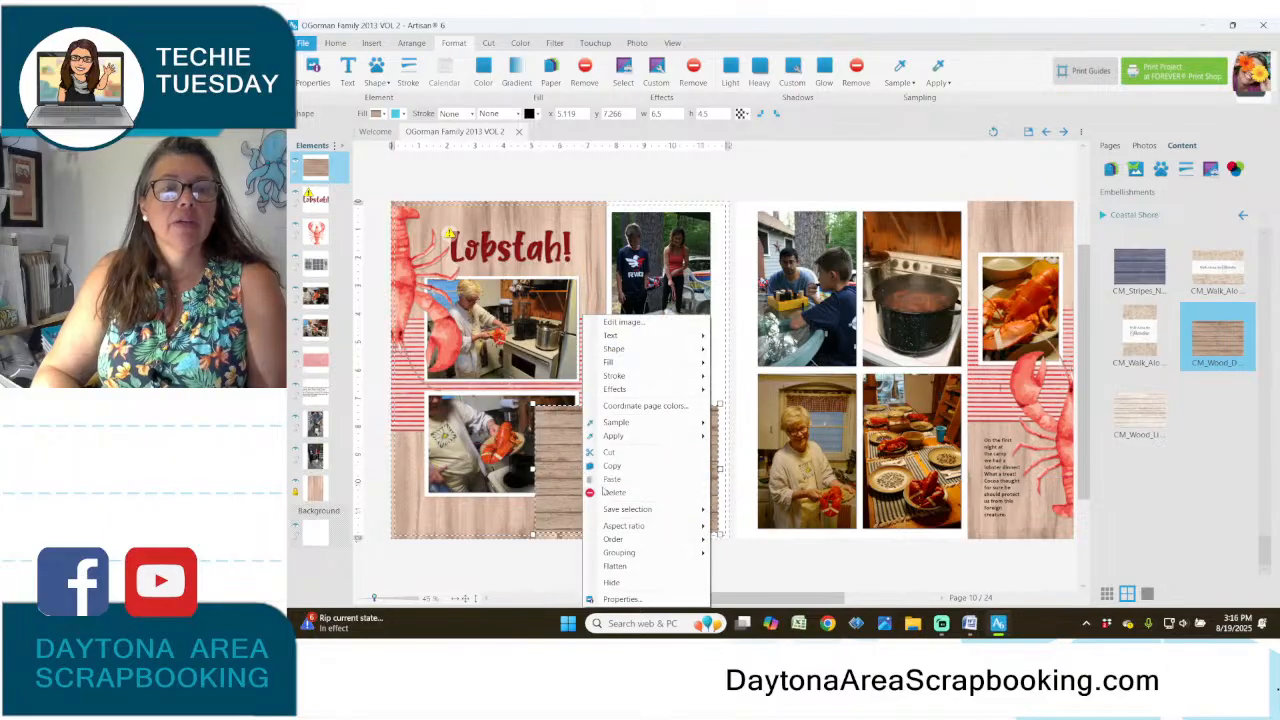
click(611, 493)
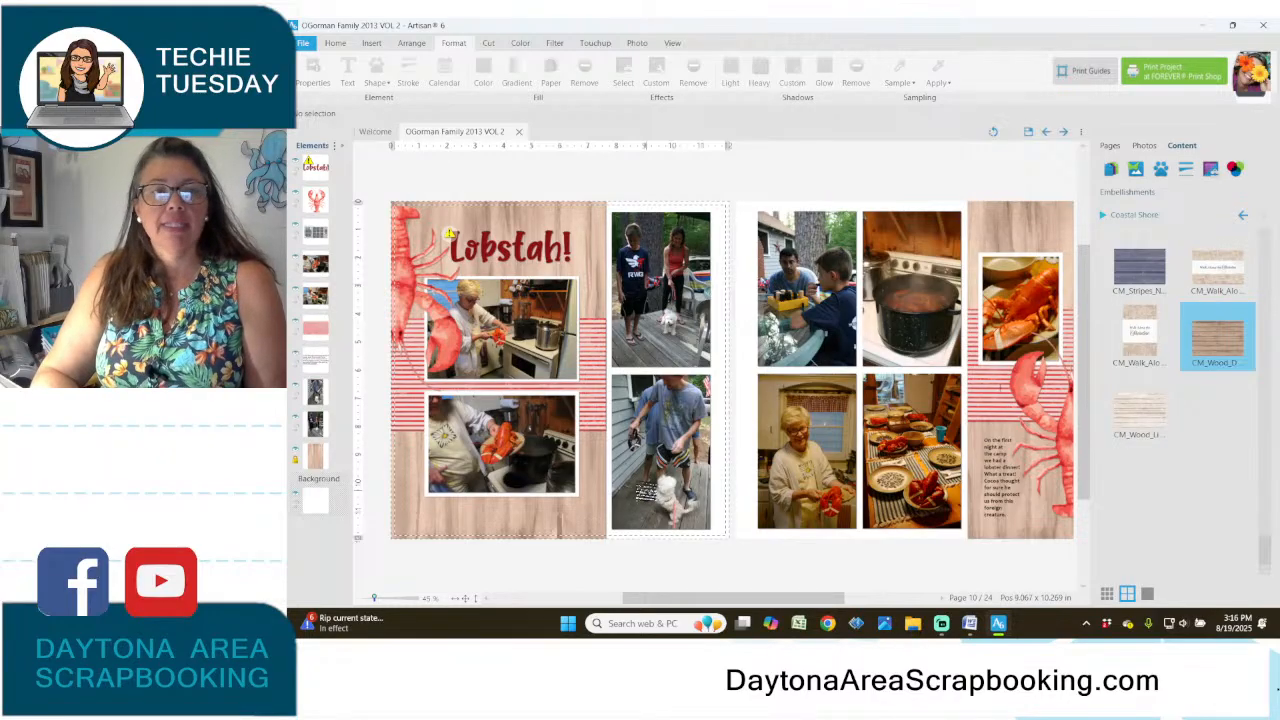
click(1065, 440)
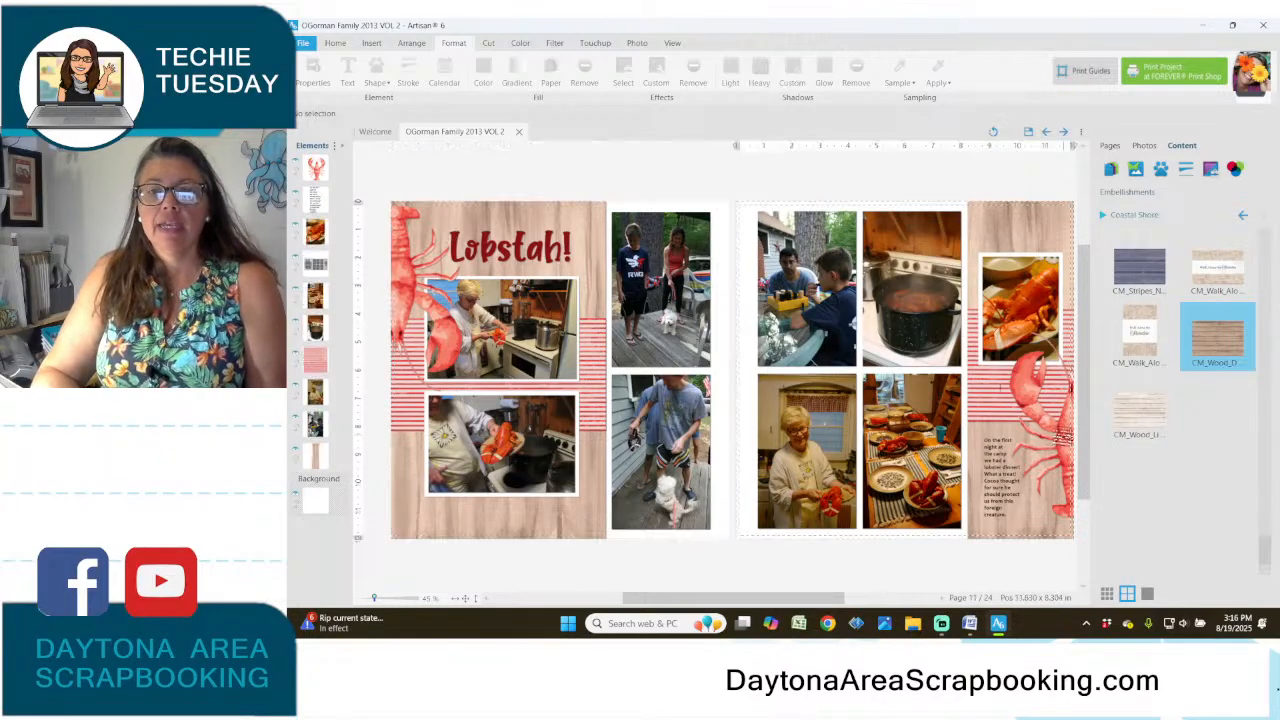
click(1060, 428)
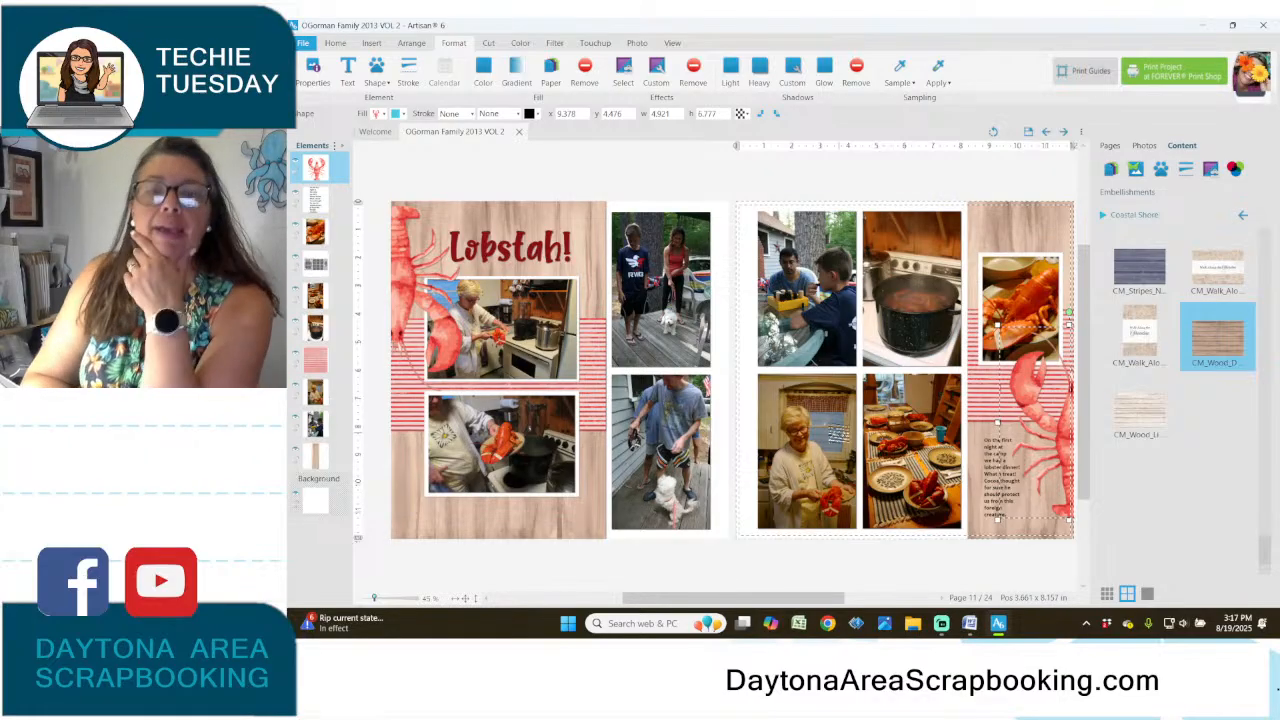
scroll(1049, 445, up, 1)
scroll(1049, 445, down, 1)
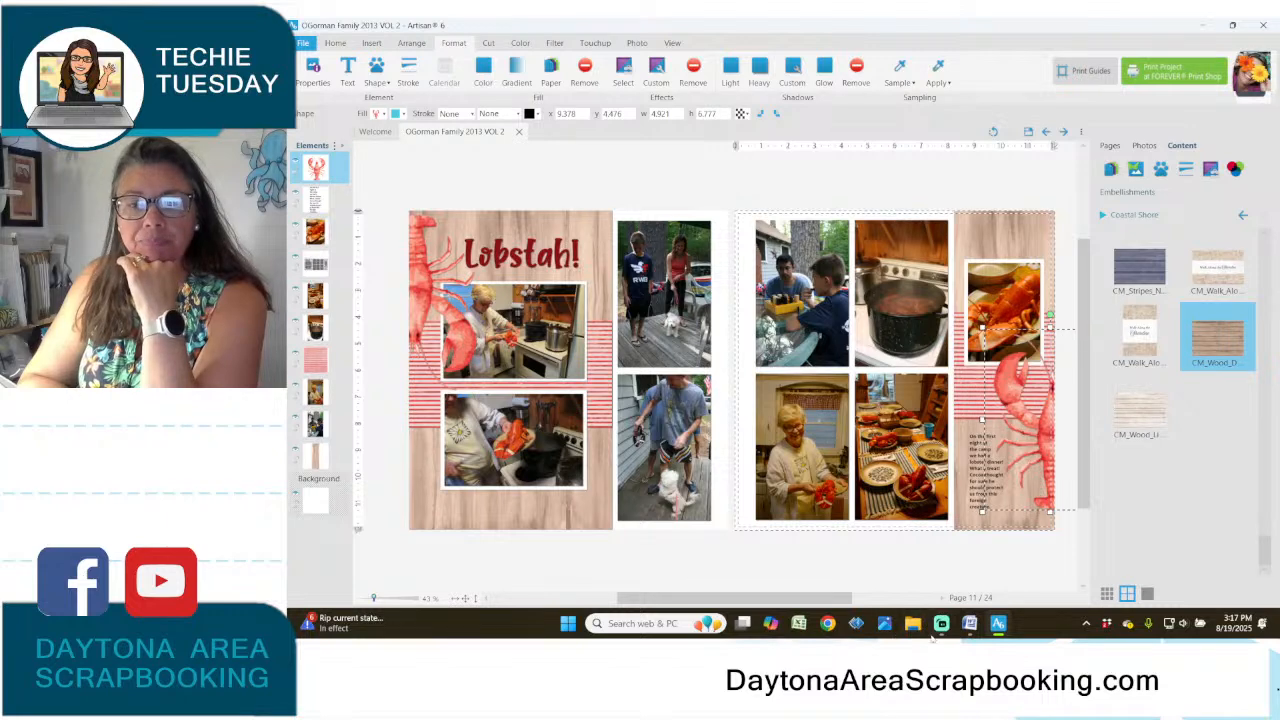
Step: Switch to Streamlabs Desktop and change the live stream to the presenter's talk scene
click(941, 624)
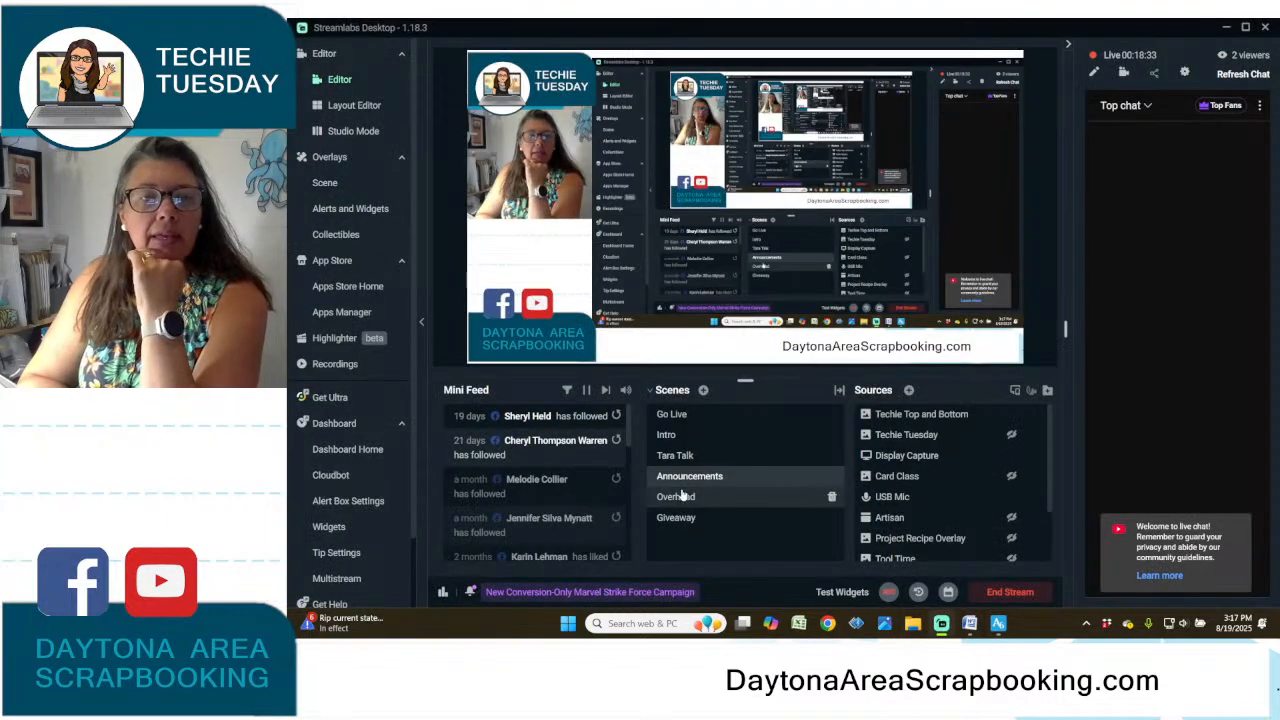
click(687, 456)
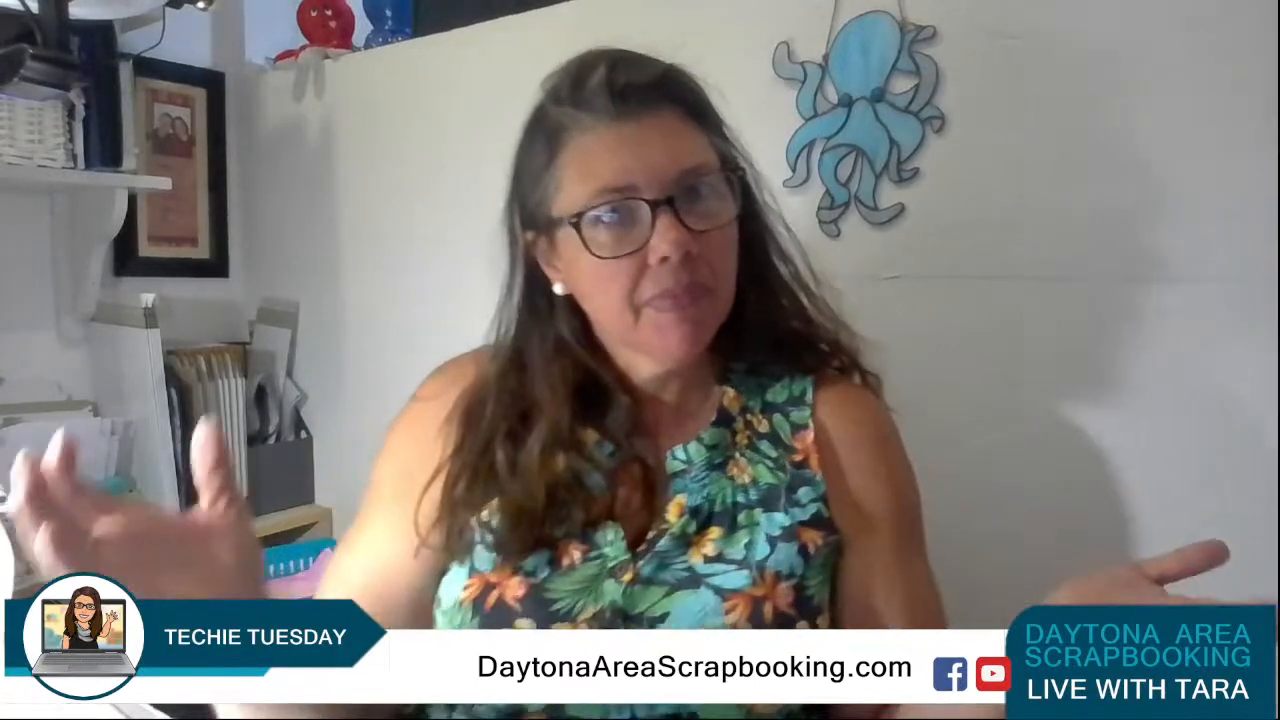